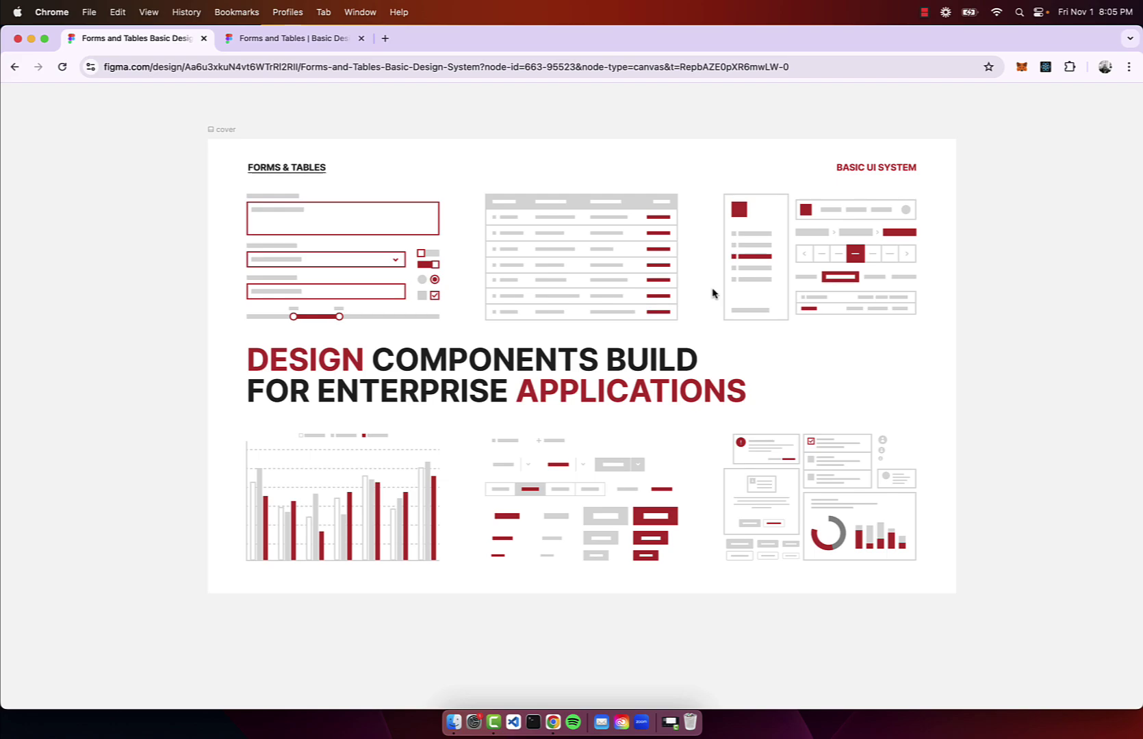
Glance at the design system's community page, then return to the design file.
left_click(291, 44)
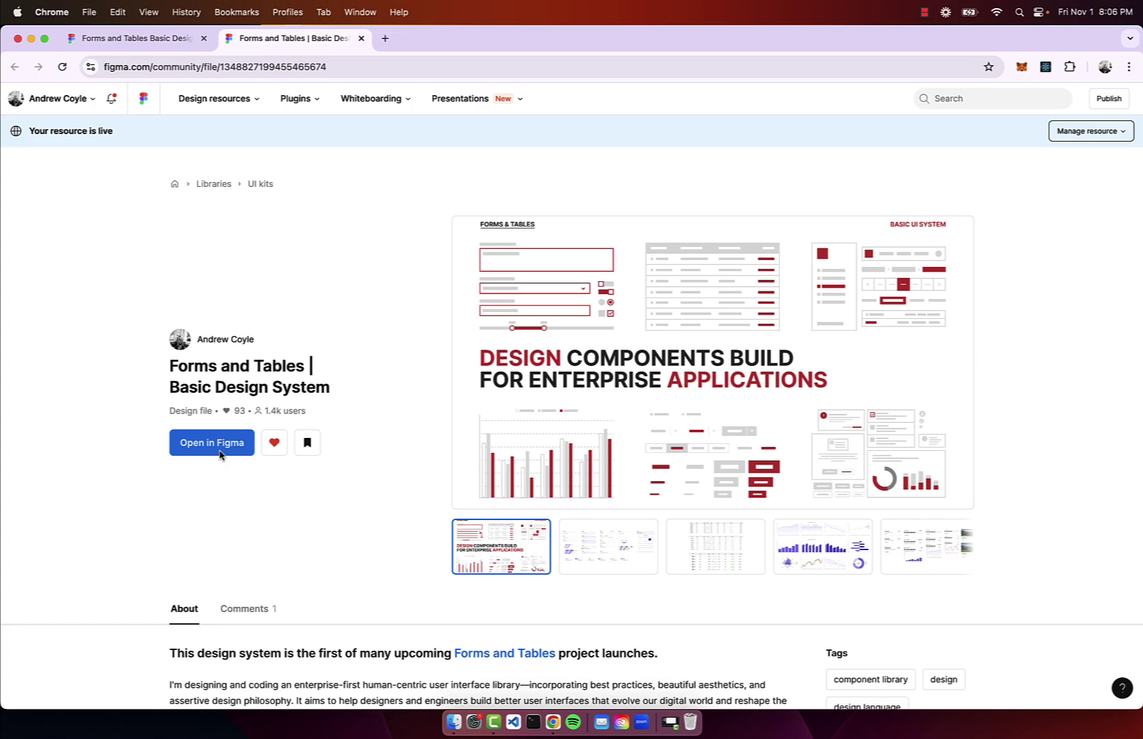
left_click(159, 41)
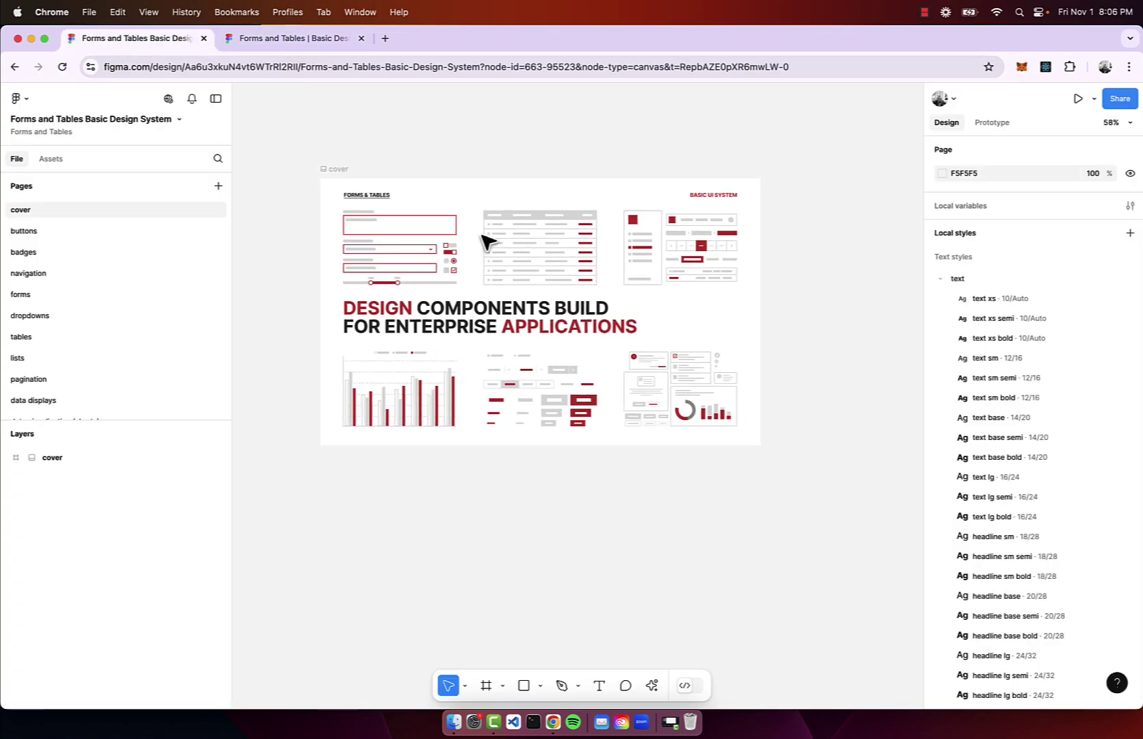
scroll(487, 241, "up", 3)
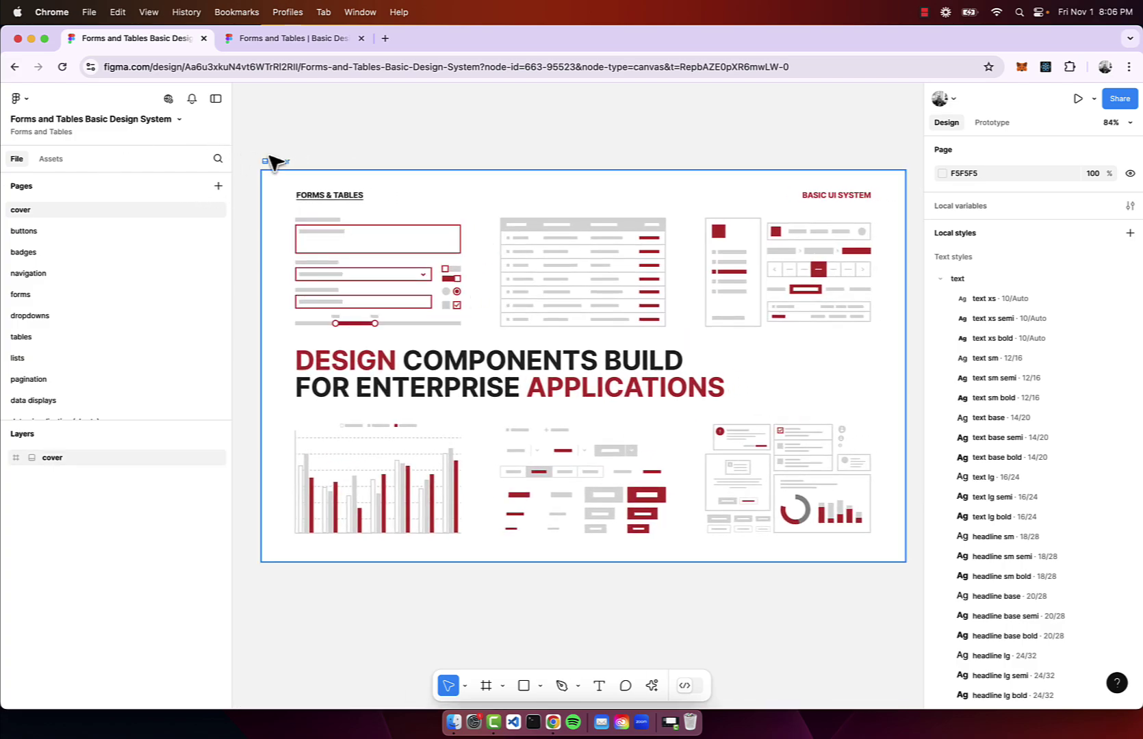
Browse the file's component assets, checking and closing the Libraries list.
left_click(52, 159)
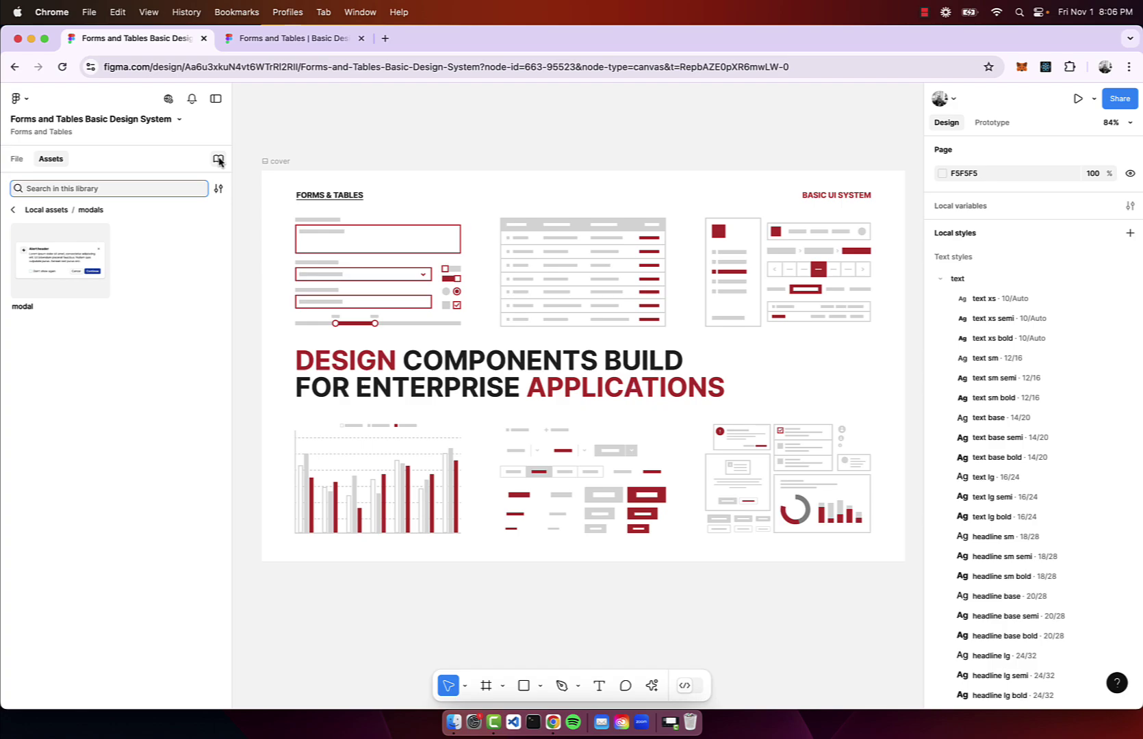
left_click(218, 160)
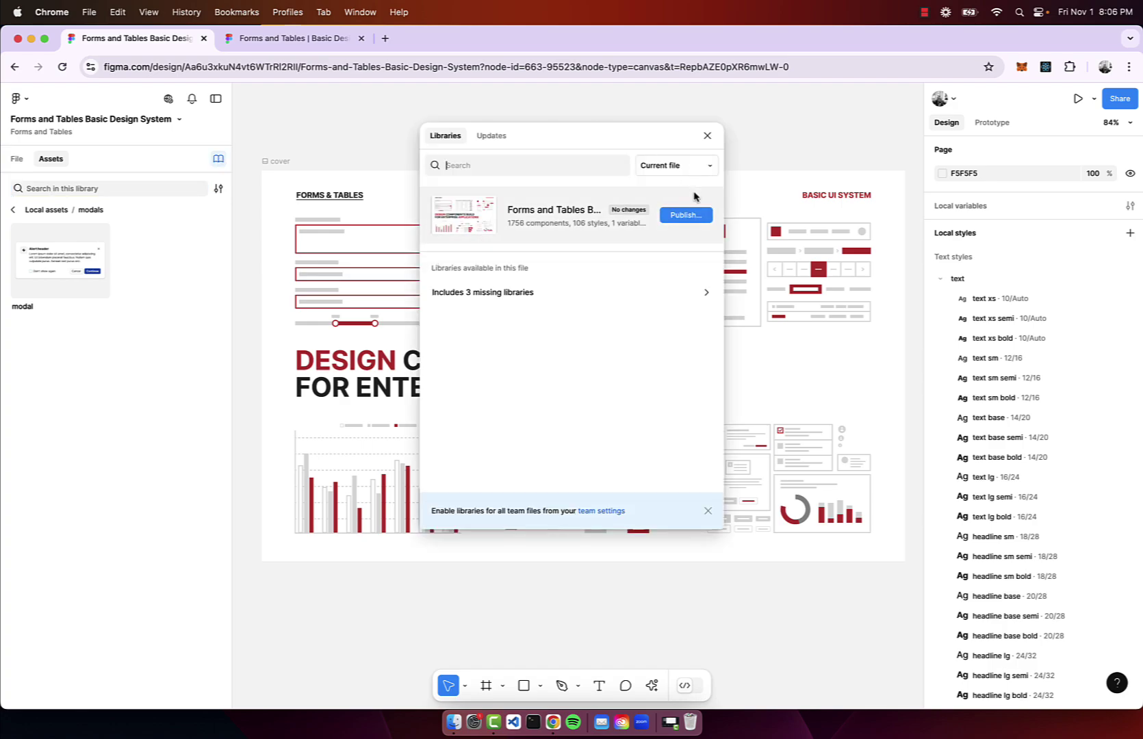
left_click(707, 136)
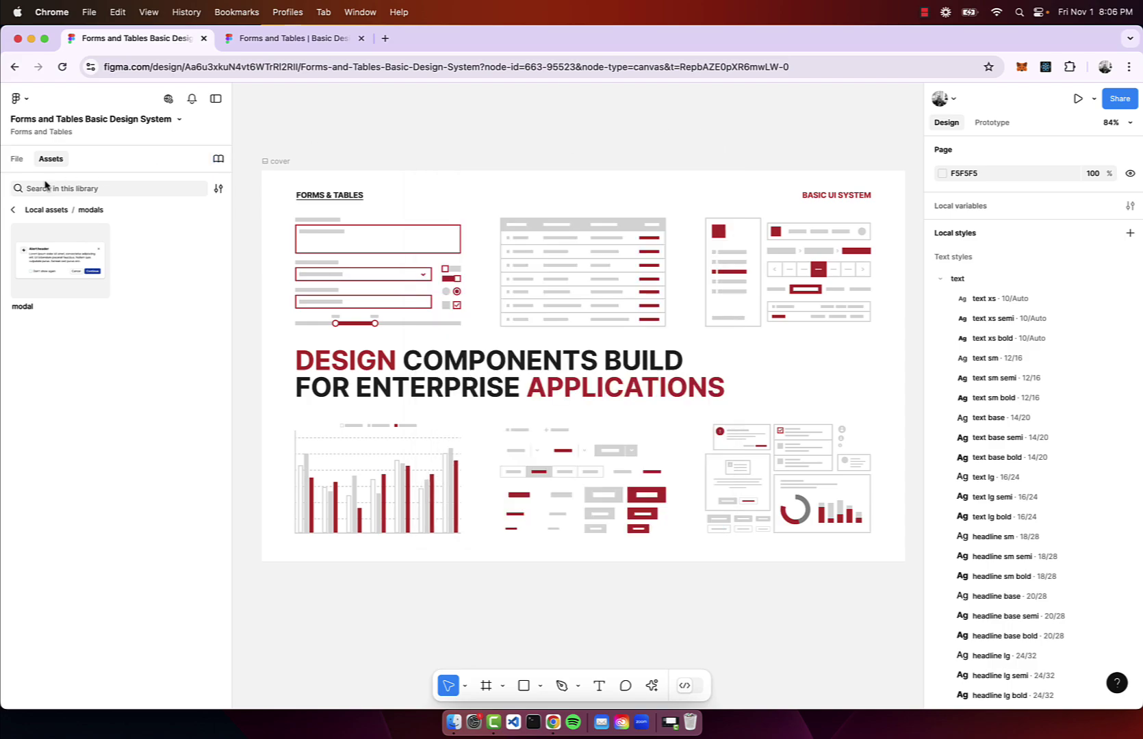
left_click(11, 213)
scroll(51, 301, "down", 1)
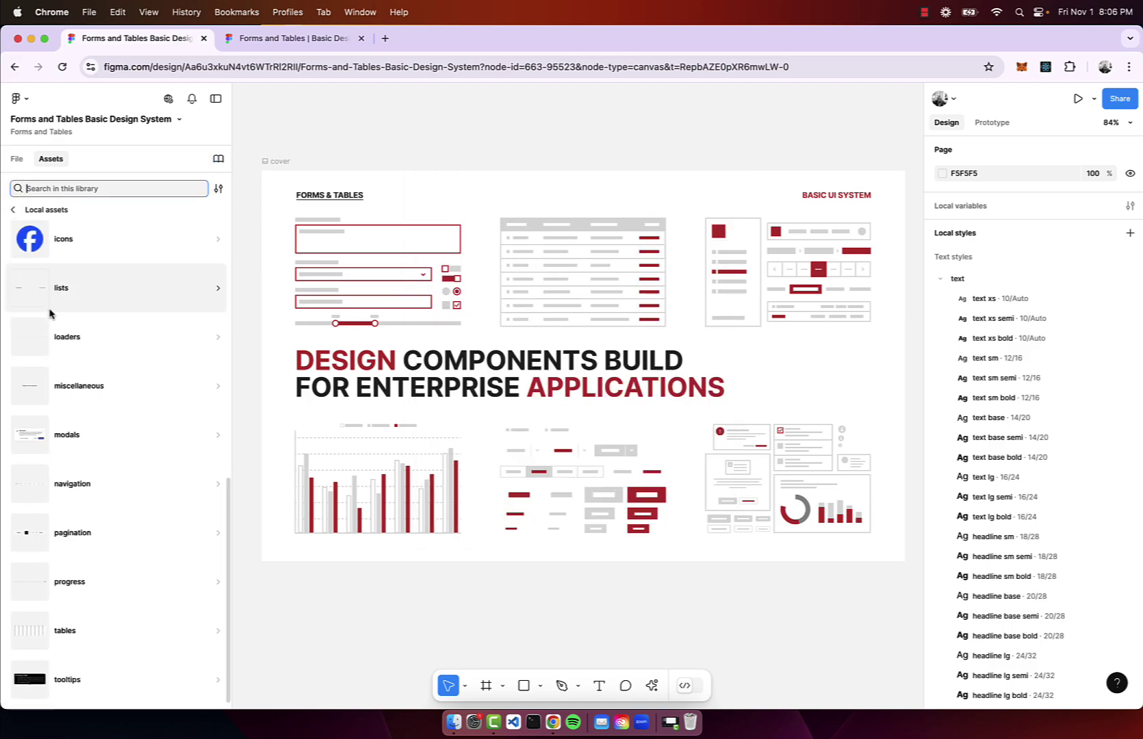
scroll(50, 313, "up", 3)
scroll(50, 313, "up", 5)
Place an avatar instance on the canvas and set it to size xxl, type photo.
left_click(49, 312)
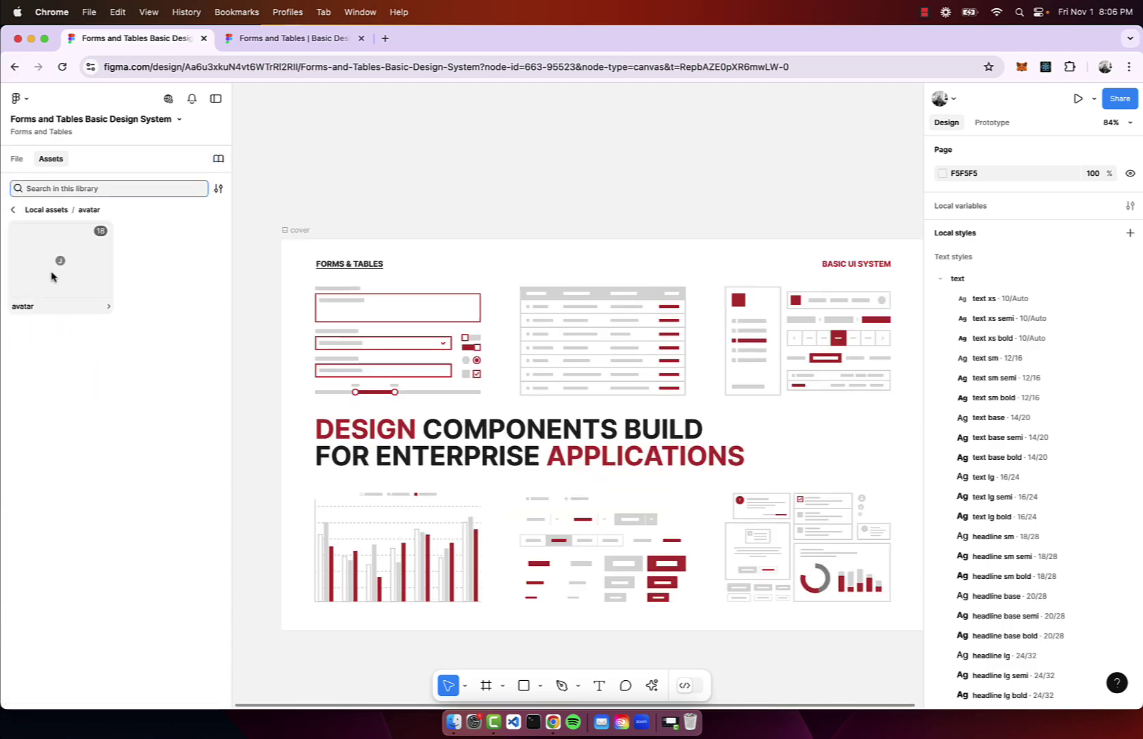
left_click_drag(51, 280, 457, 166)
scroll(452, 173, "up", 5)
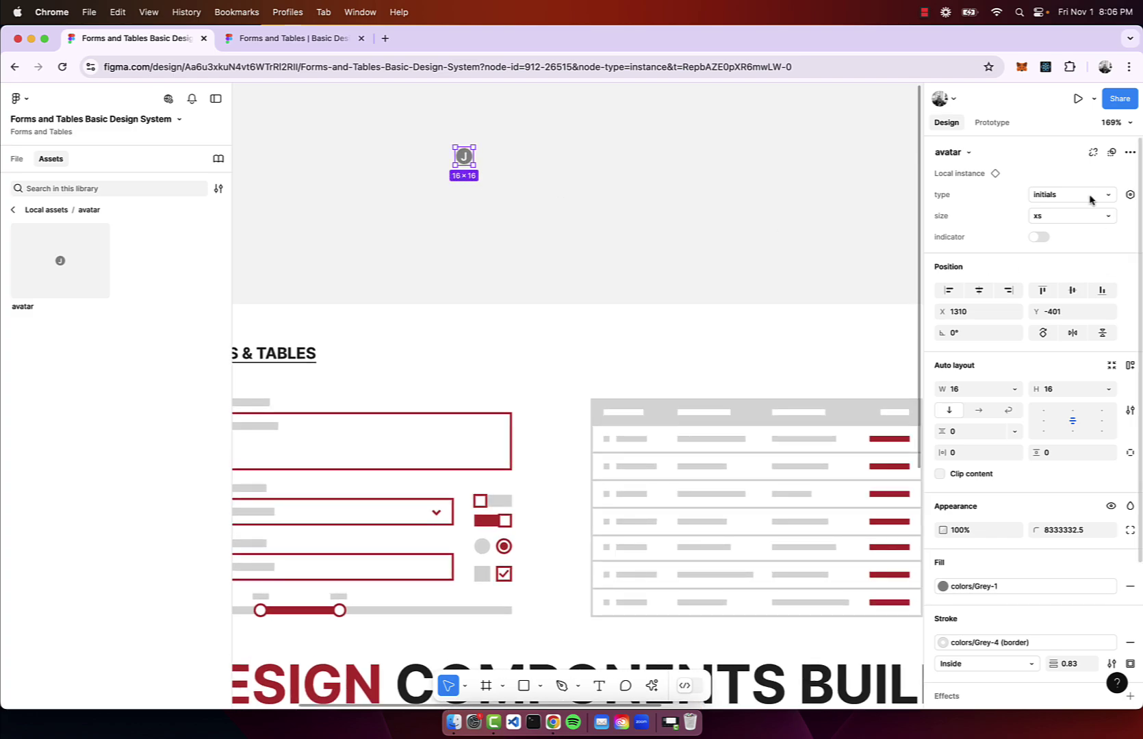
left_click(1092, 215)
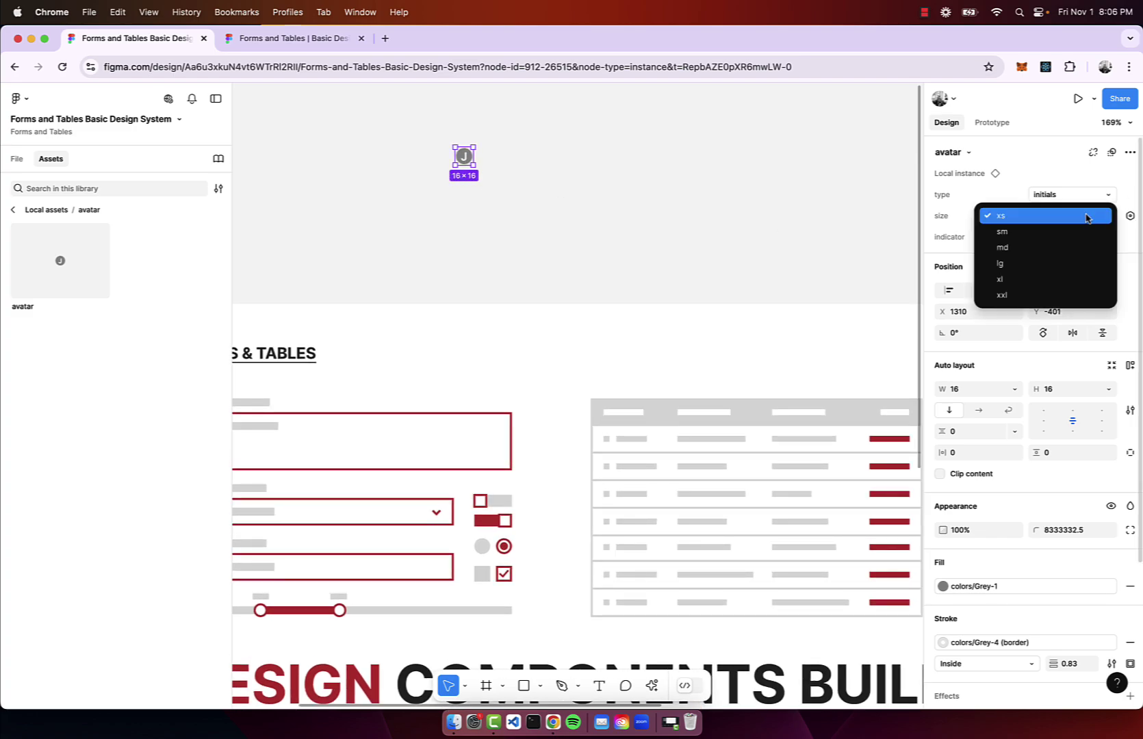
left_click(1055, 294)
left_click(1065, 206)
left_click(1057, 209)
scroll(669, 220, "down", 5)
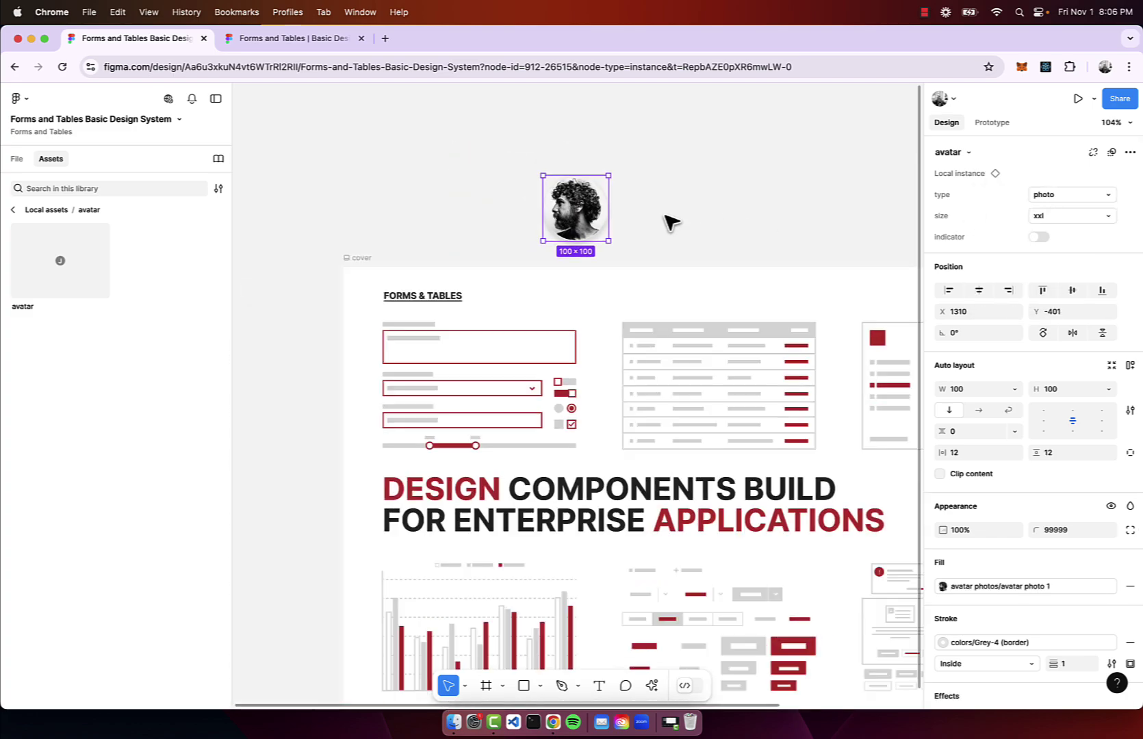
Delete the avatar instance and bring back the Pages list.
left_click(671, 217)
left_click(594, 209)
key("Delete")
left_click(16, 159)
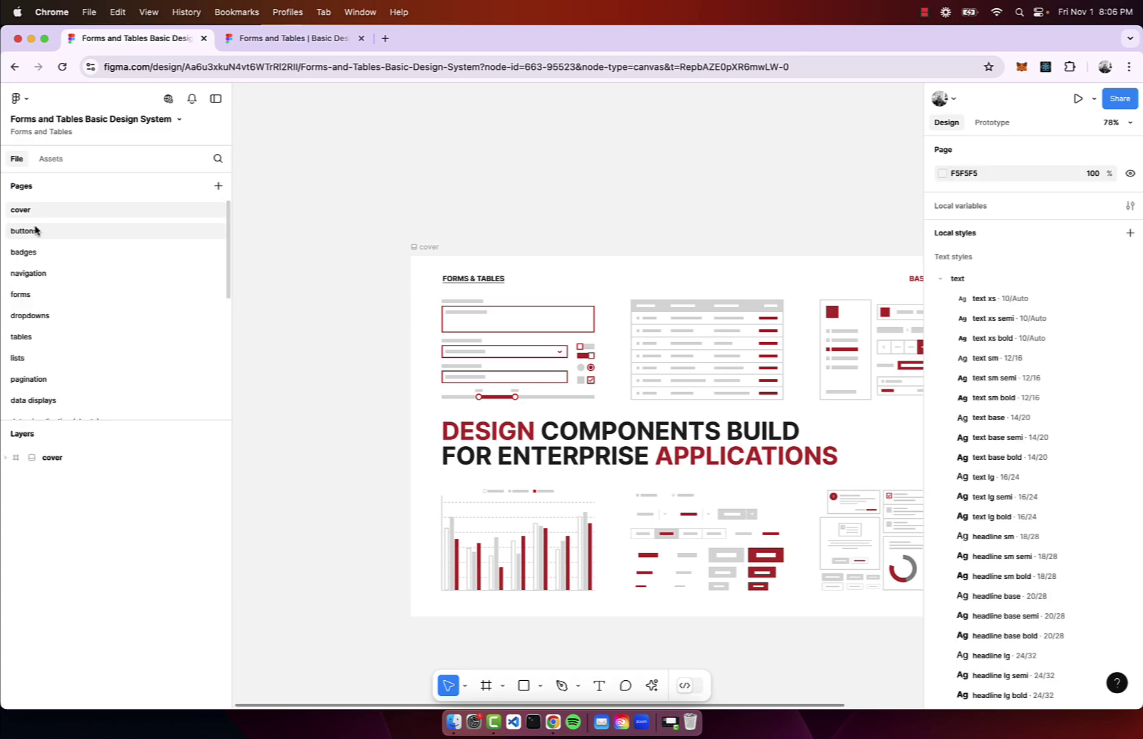
left_click(35, 231)
scroll(267, 235, "left", 3)
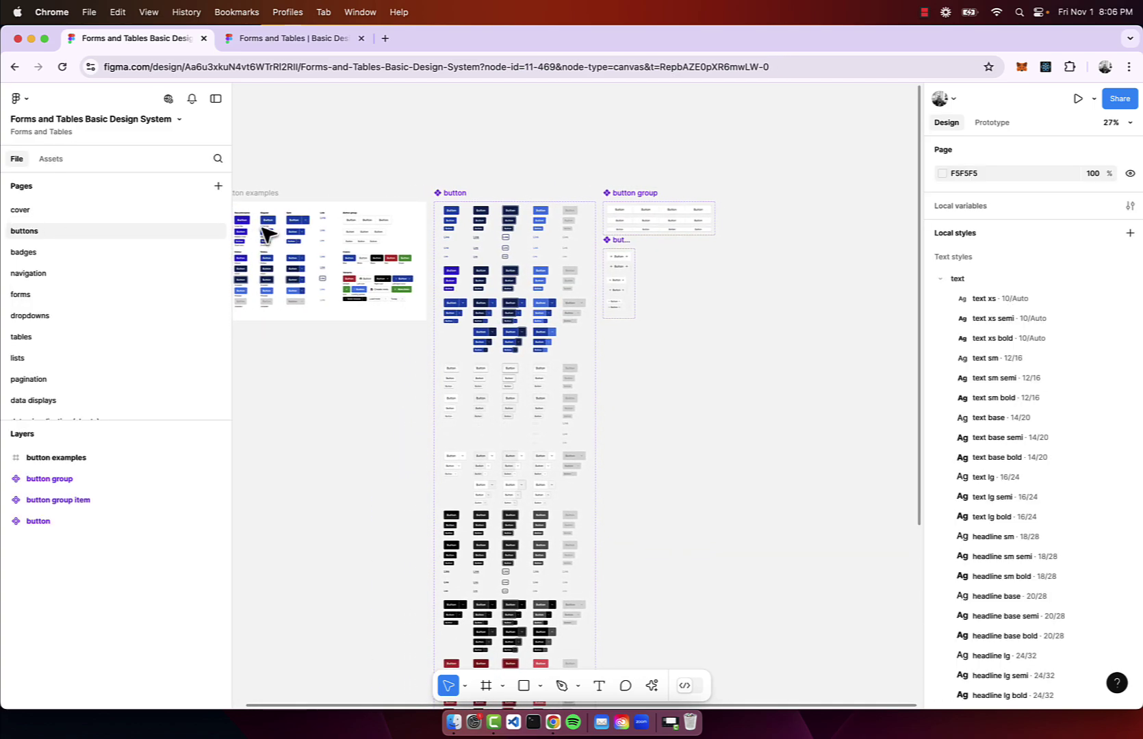
scroll(419, 184, "down", 1)
scroll(419, 183, "up", 1)
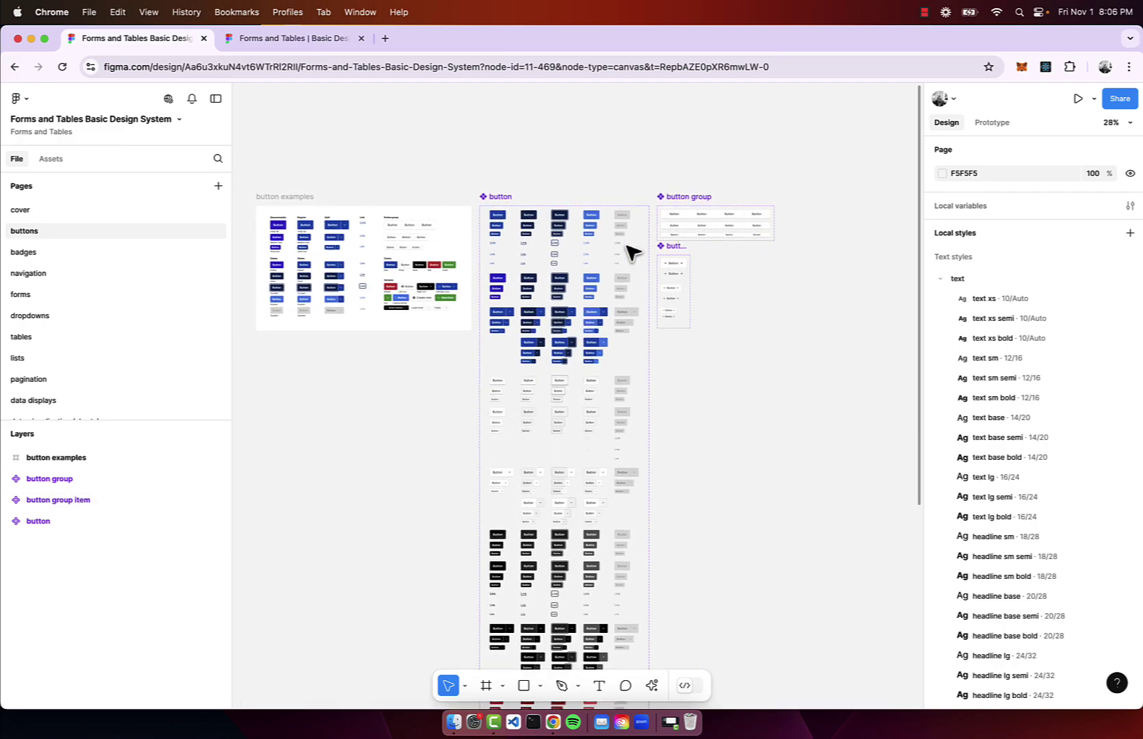
scroll(633, 254, "up", 5)
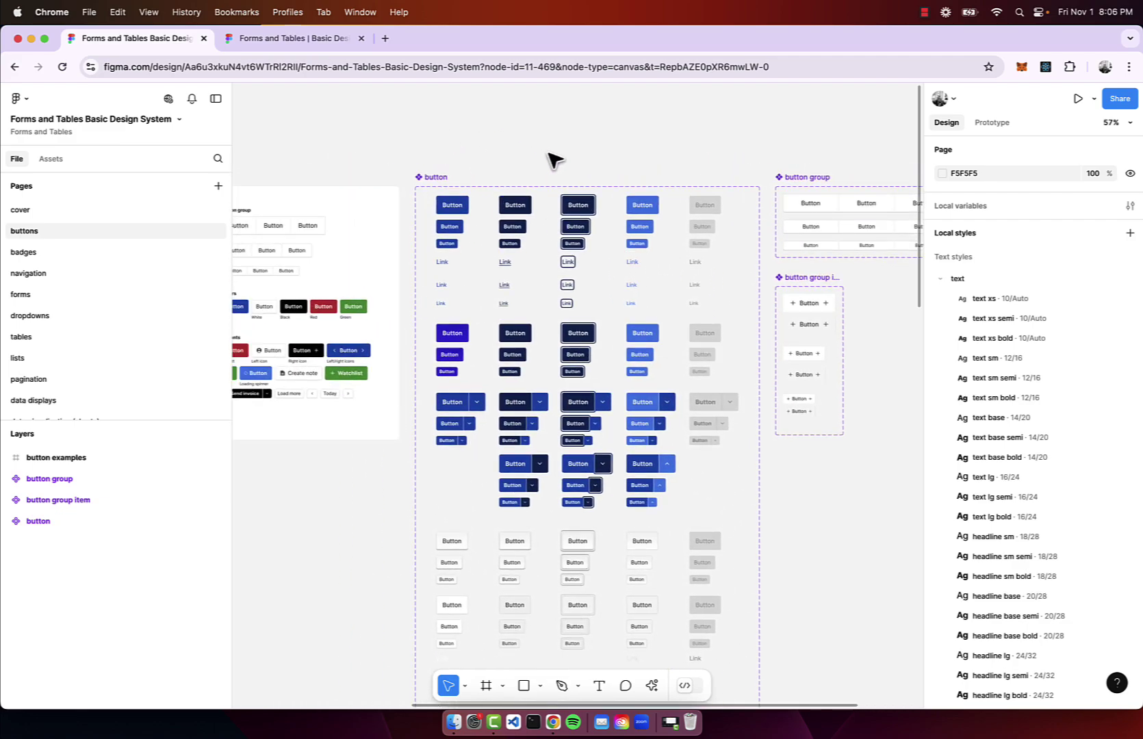
scroll(578, 331, "down", 4)
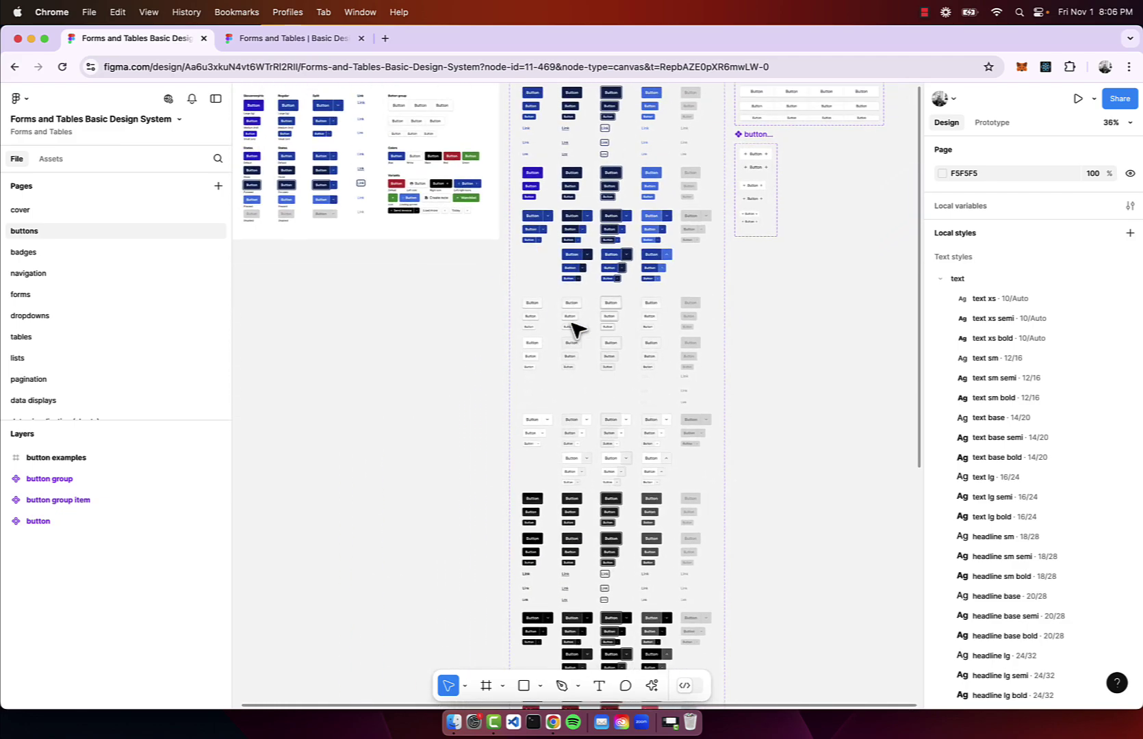
scroll(577, 330, "down", 1)
scroll(575, 325, "down", 3)
scroll(576, 325, "right", 2)
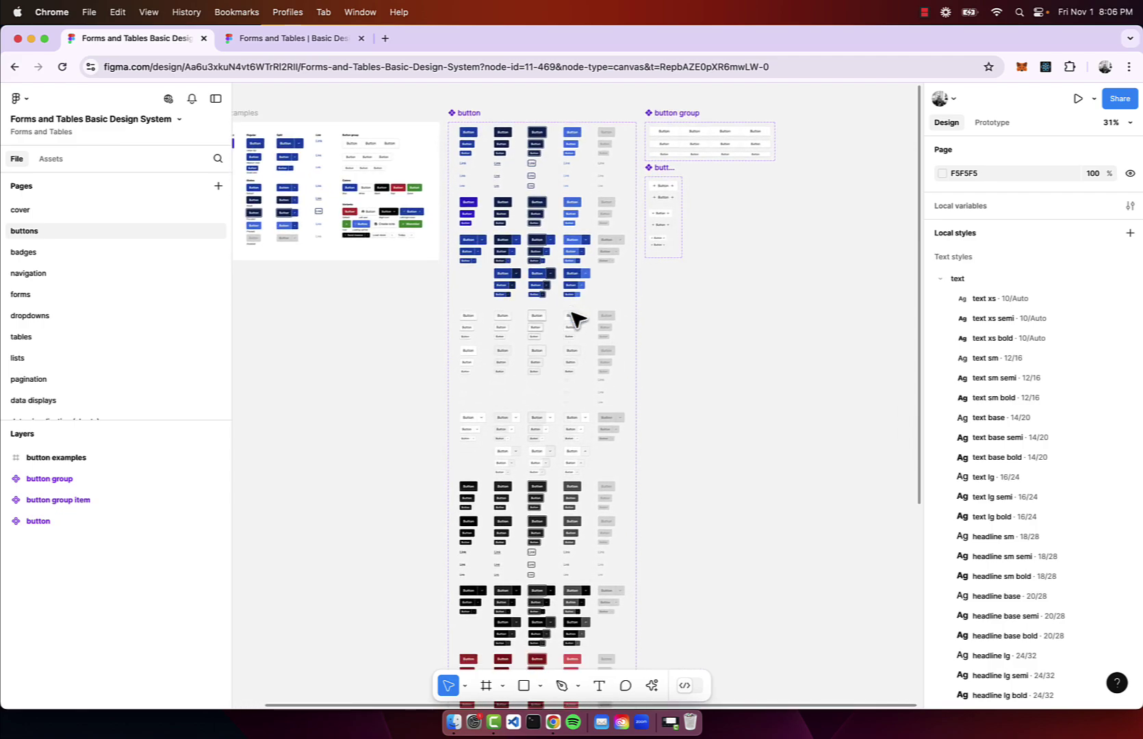
scroll(575, 317, "down", 10)
scroll(575, 318, "right", 1)
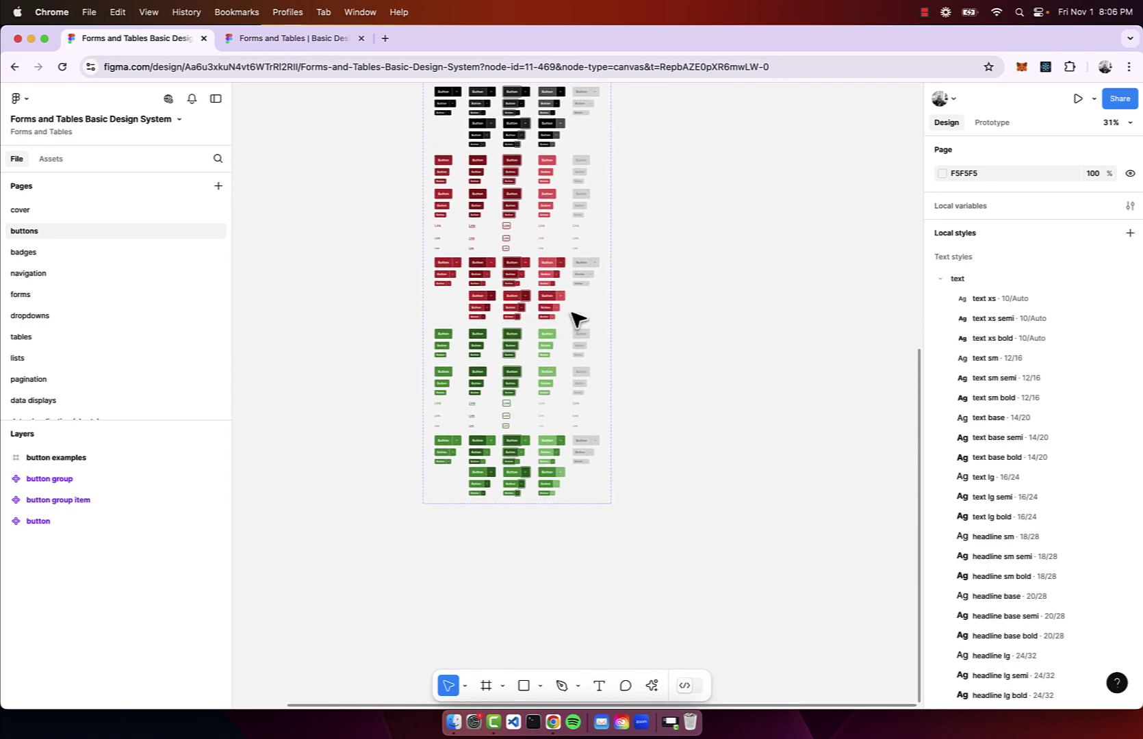
Glance at the badges page, then pan over the navigation page's horizontal nav, vertical nav and tabs.
left_click(27, 257)
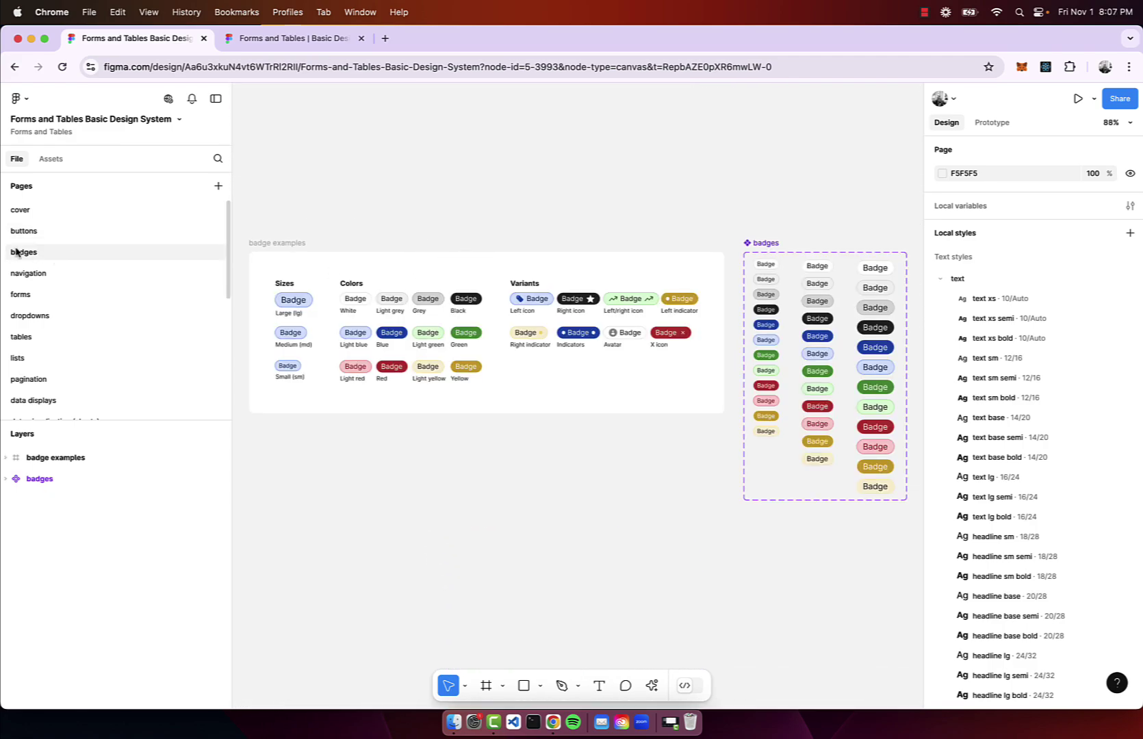
left_click(40, 276)
scroll(527, 336, "down", 1)
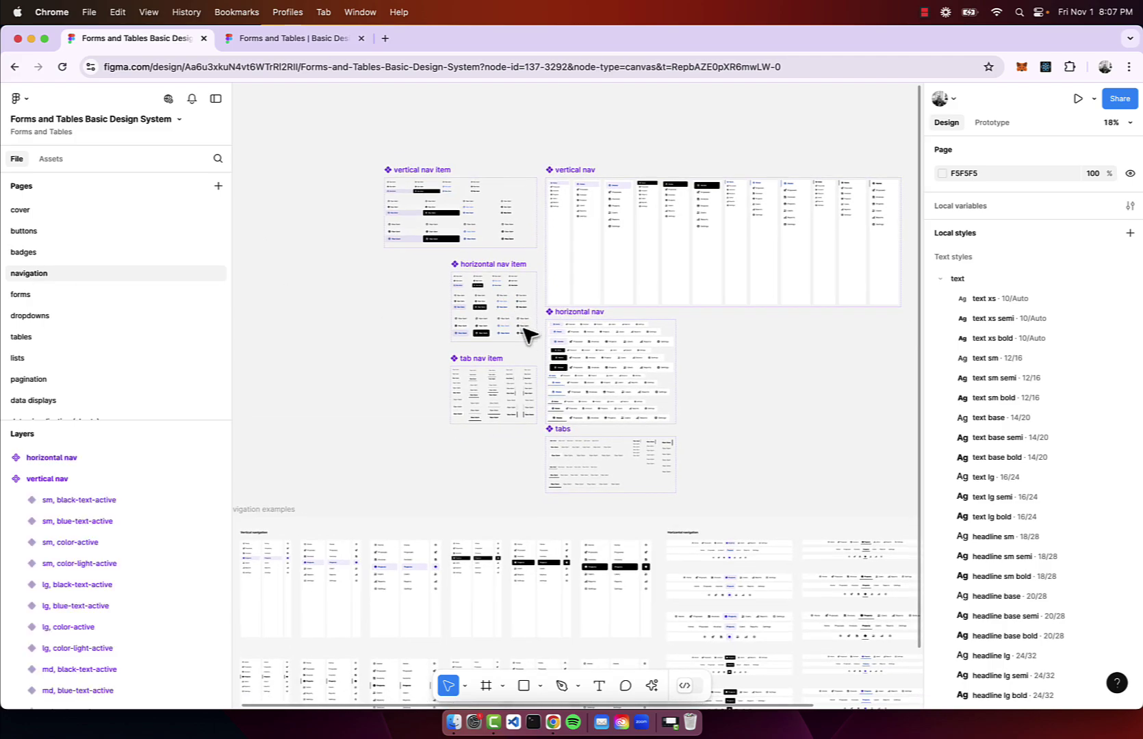
scroll(531, 332, "up", 5, "ctrl")
scroll(534, 334, "down", 5)
scroll(537, 335, "down", 5)
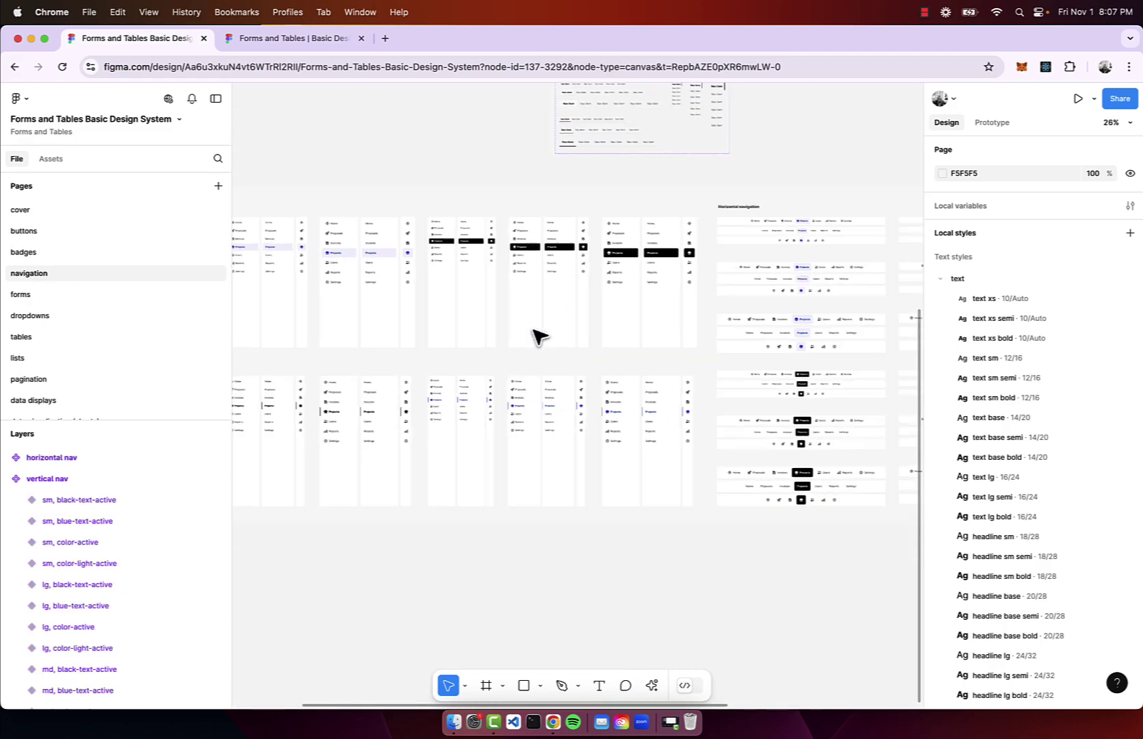
scroll(537, 335, "right", 6)
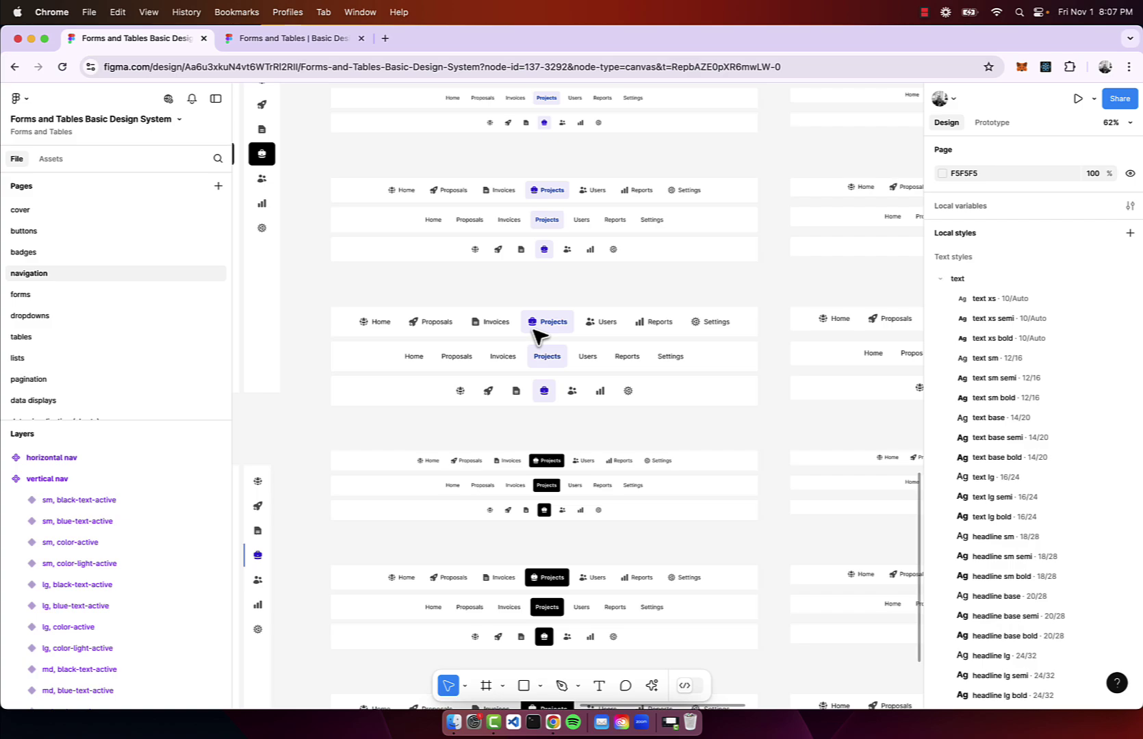
scroll(537, 335, "right", 8)
scroll(537, 335, "up", 3, "ctrl")
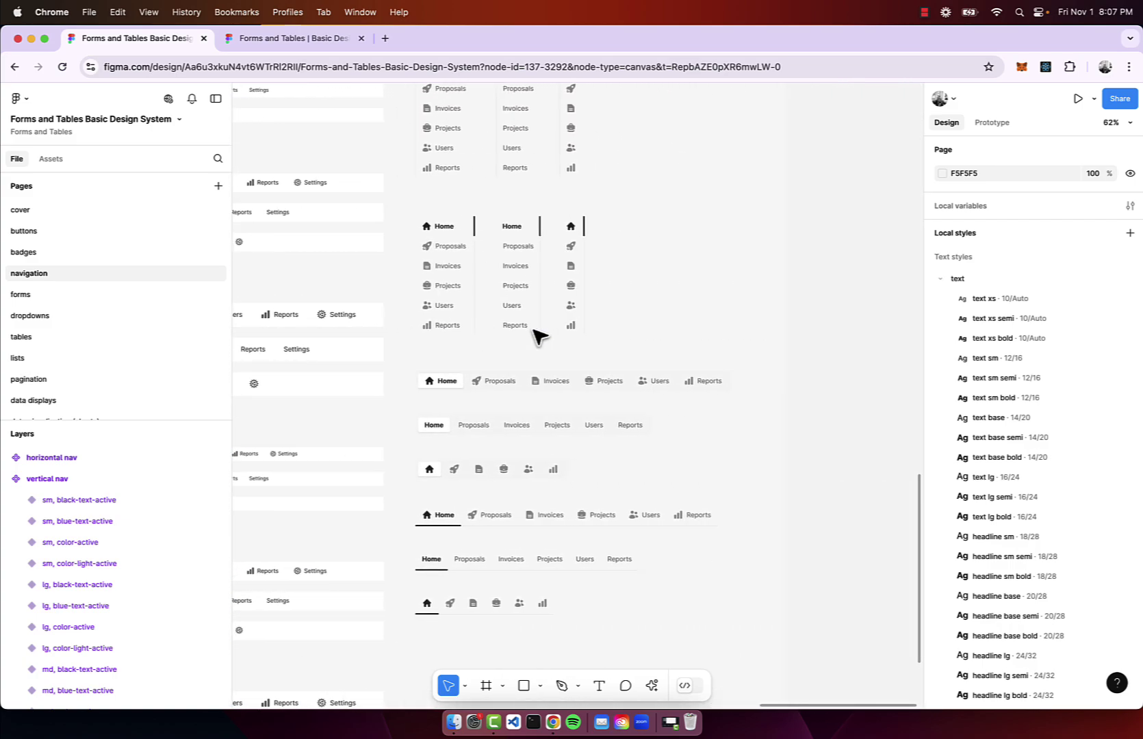
scroll(537, 335, "down", 4, "ctrl")
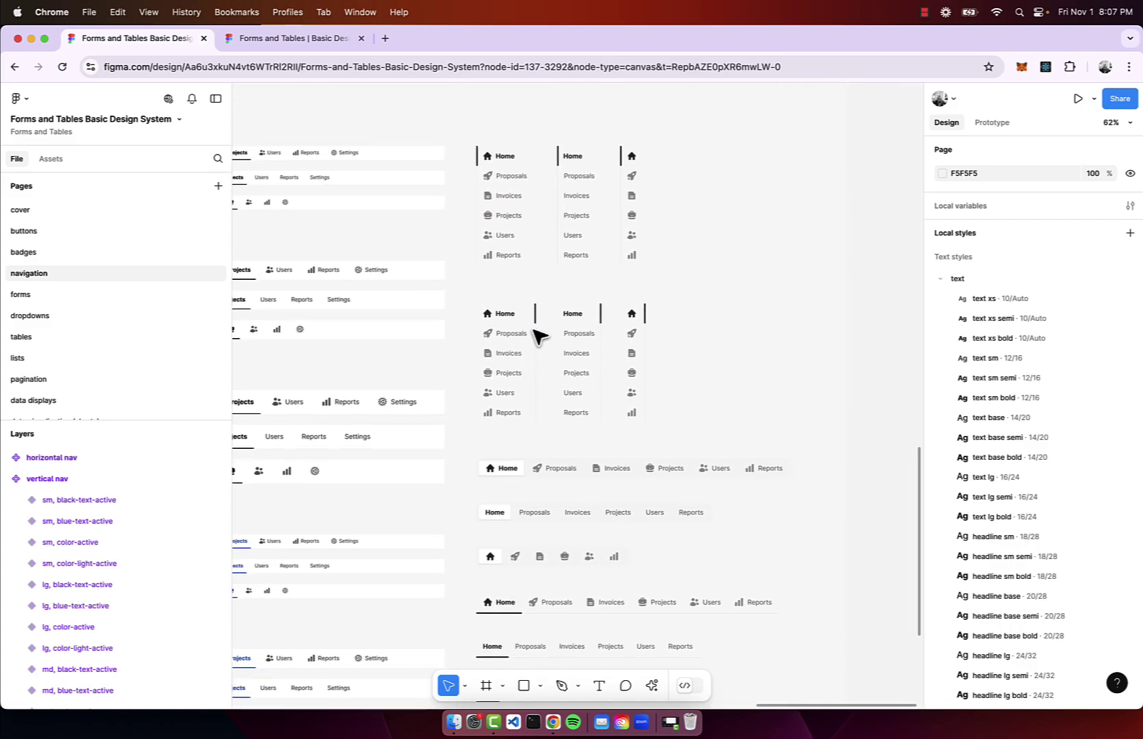
Pan around the forms page examples, then switch to the dropdowns page.
left_click(84, 299)
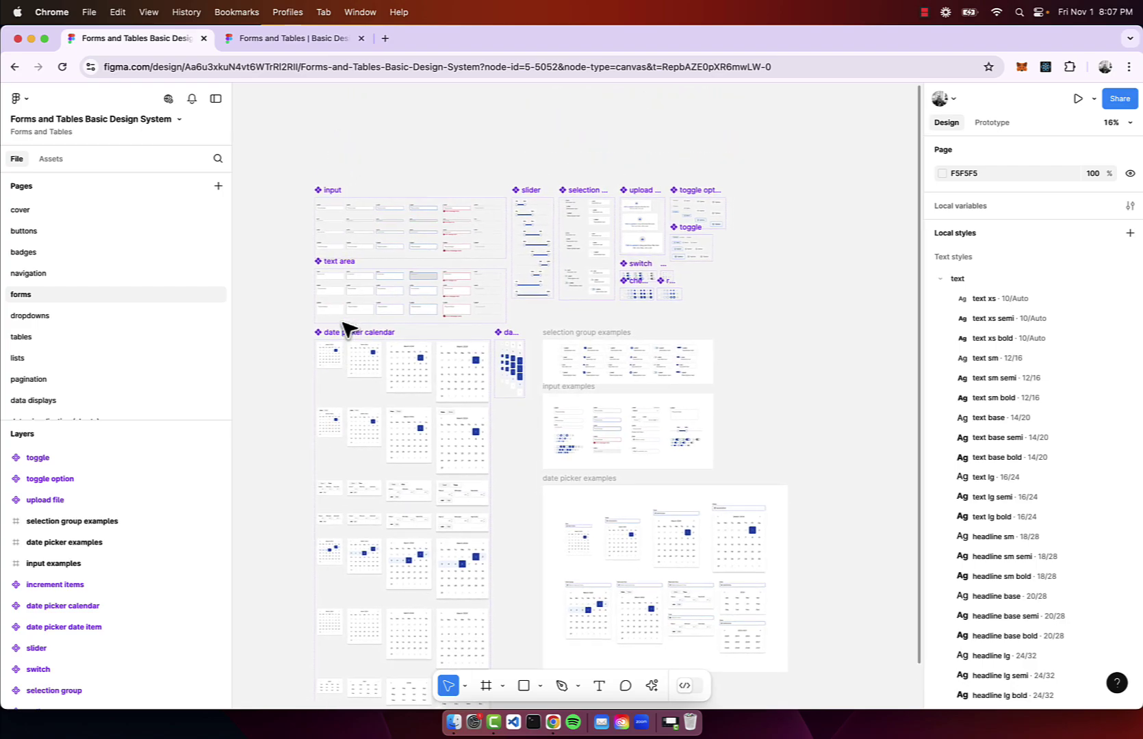
scroll(347, 260, "up", 5, "ctrl")
scroll(347, 260, "up", 3)
scroll(346, 263, "down", 5, "ctrl")
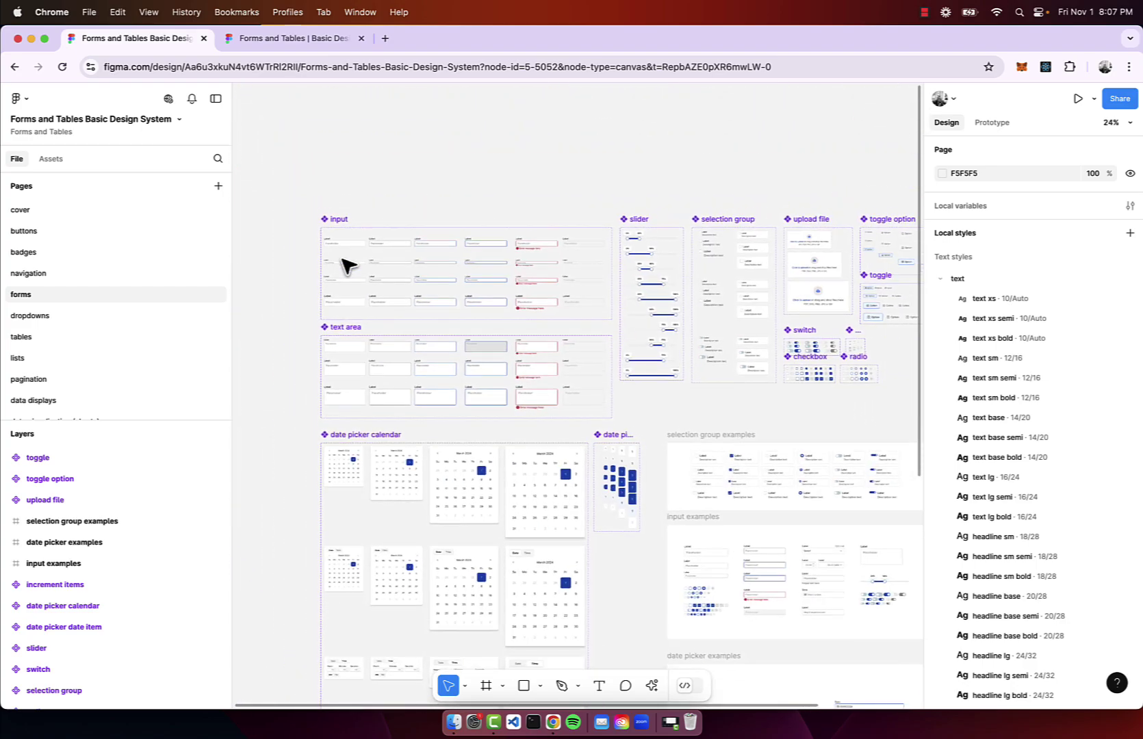
scroll(346, 264, "right", 5)
scroll(419, 287, "up", 5, "ctrl")
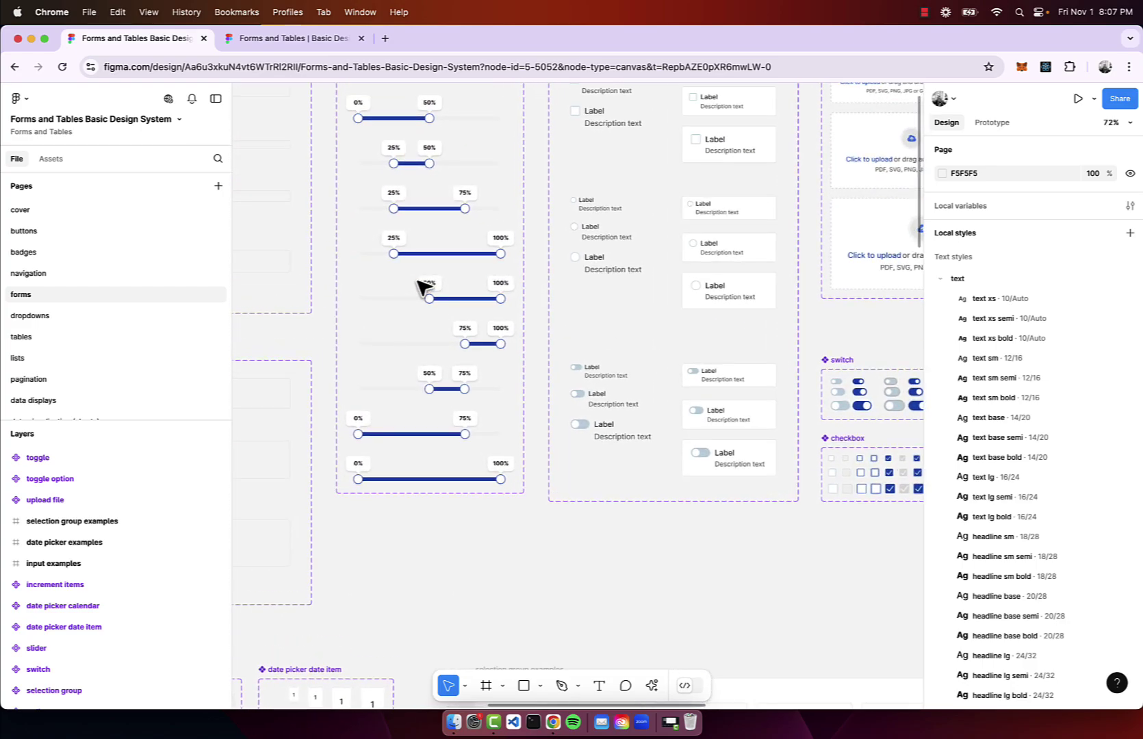
scroll(421, 288, "right", 5)
scroll(703, 181, "down", 5, "ctrl")
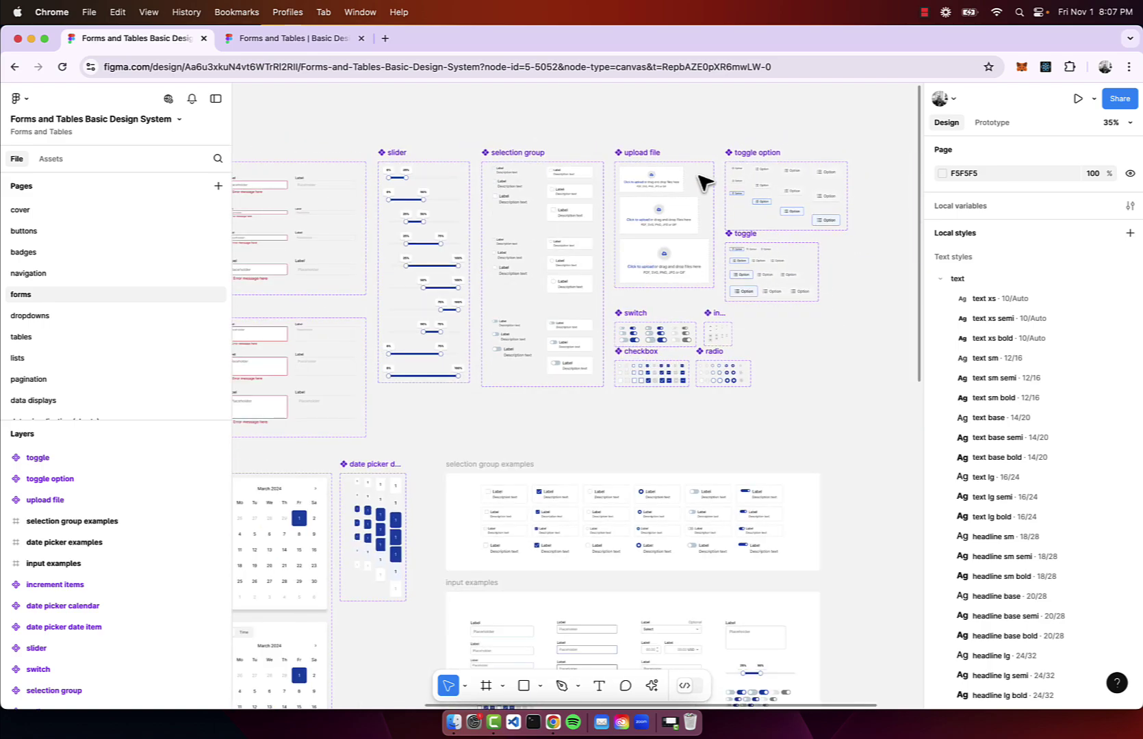
scroll(703, 181, "down", 6)
scroll(703, 182, "down", 3)
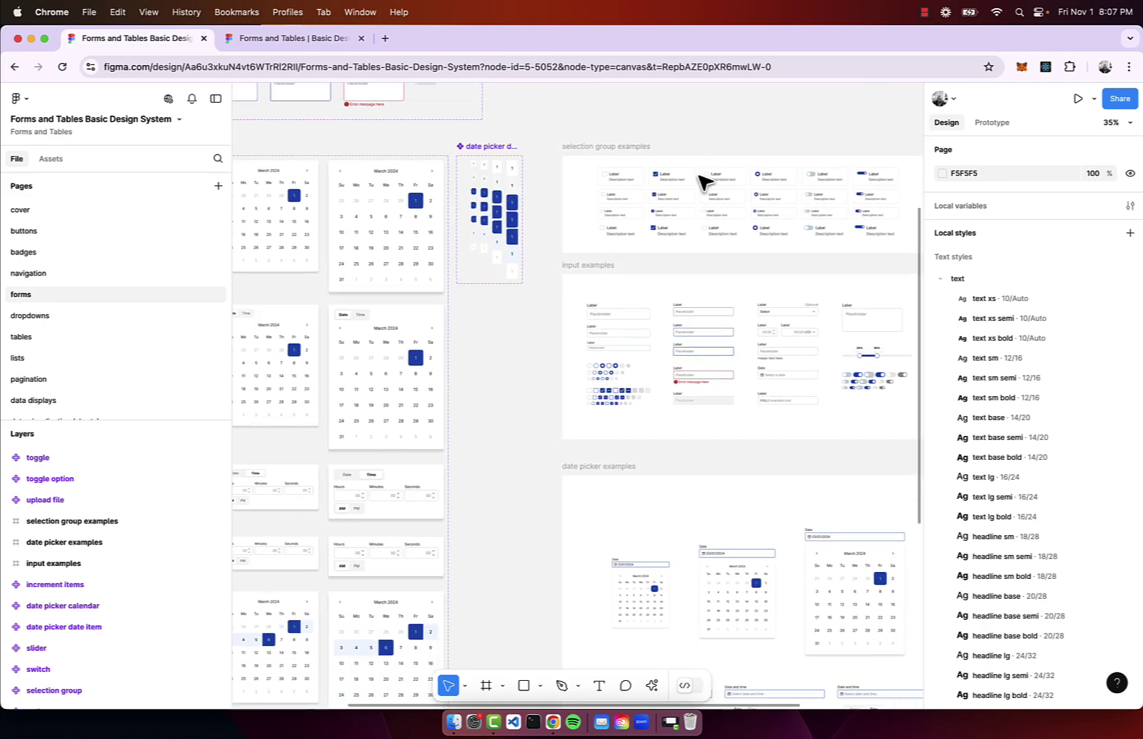
scroll(703, 181, "down", 3, "ctrl")
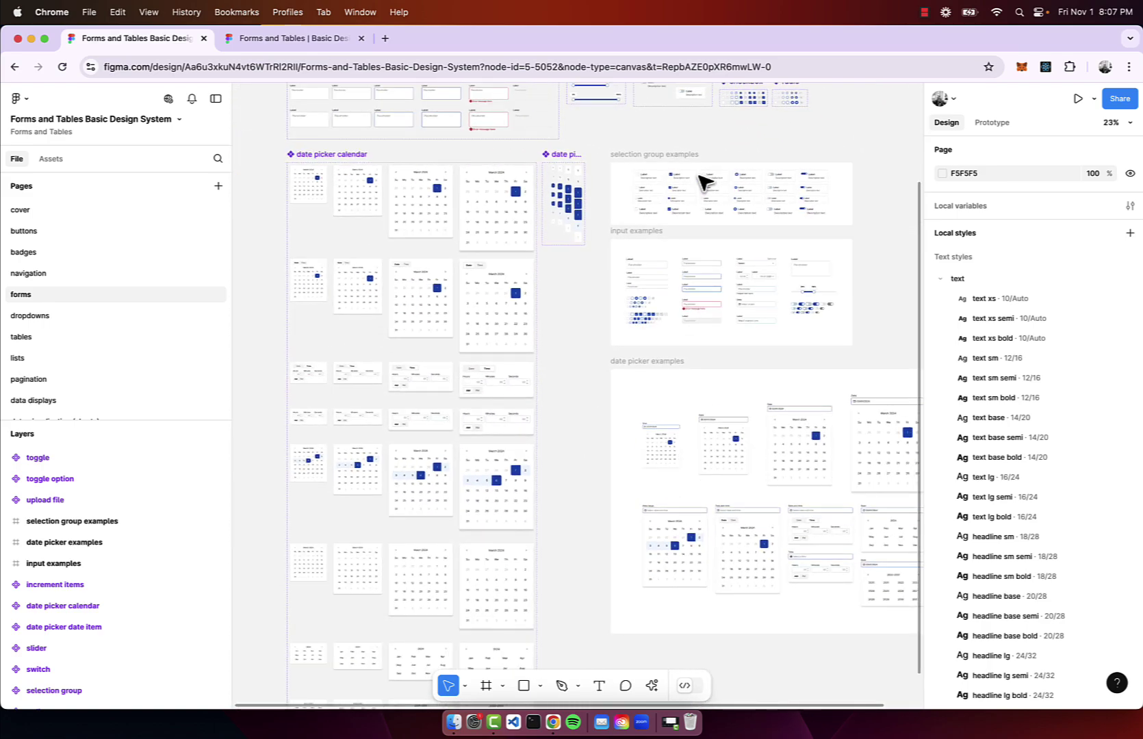
scroll(703, 181, "up", 4, "ctrl")
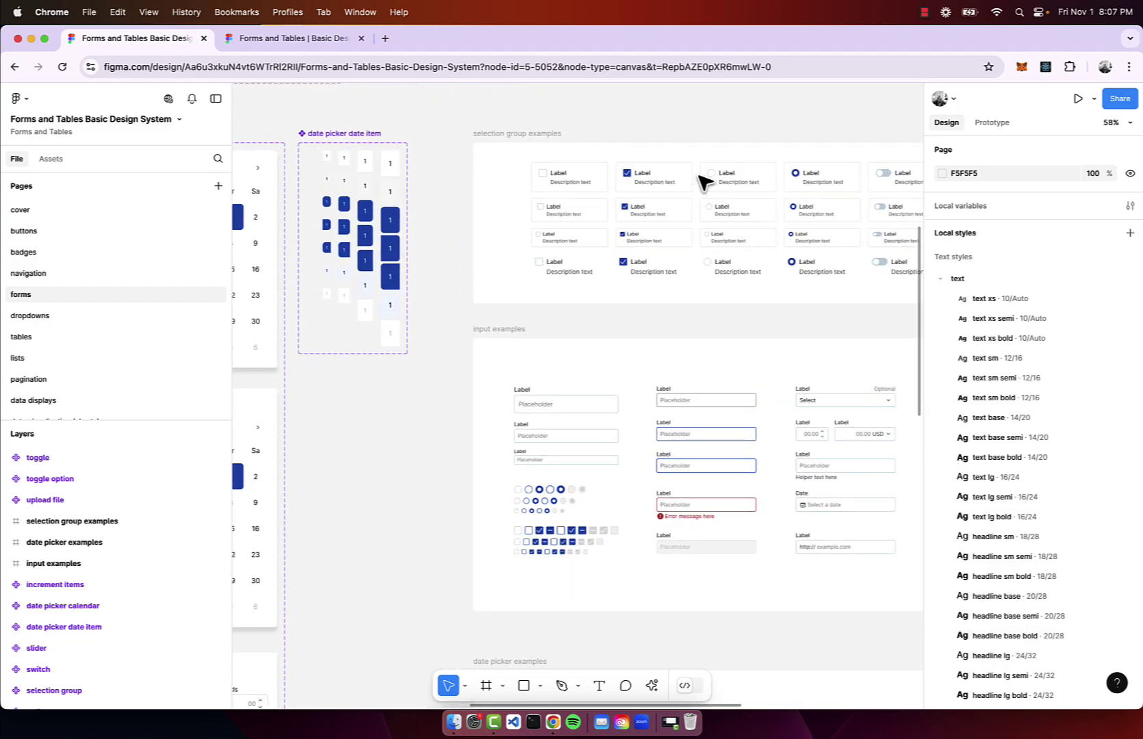
scroll(615, 243, "down", 3, "ctrl")
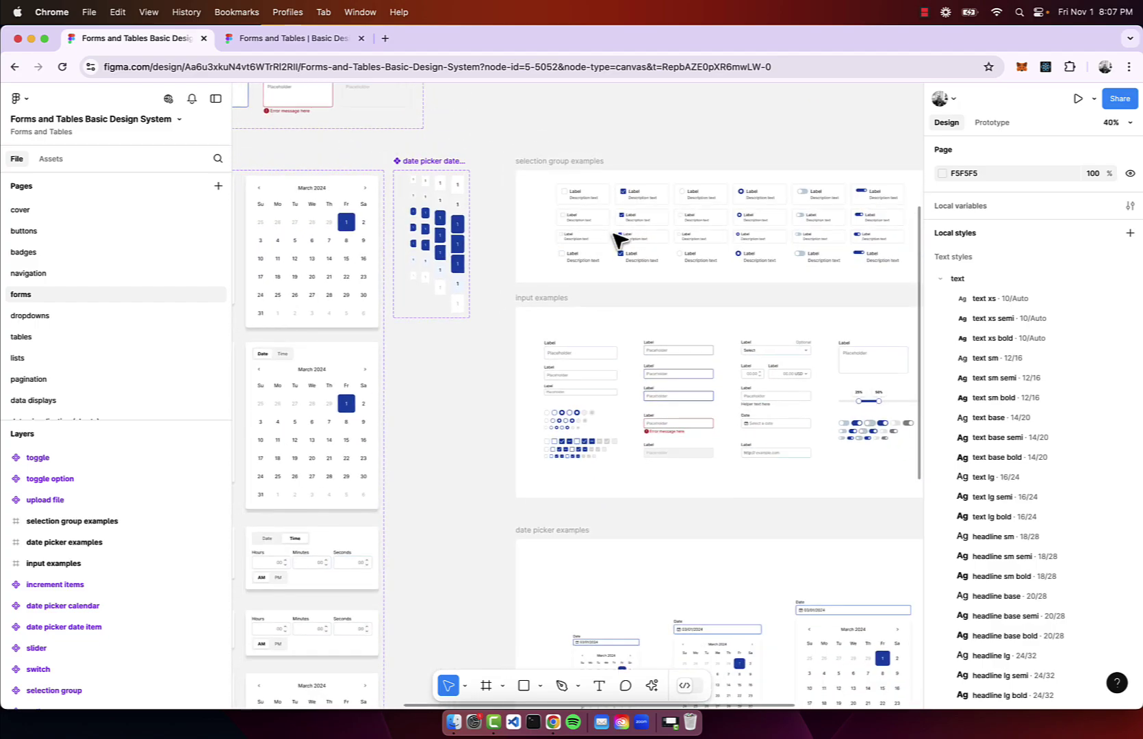
scroll(616, 242, "left", 2)
left_click(50, 318)
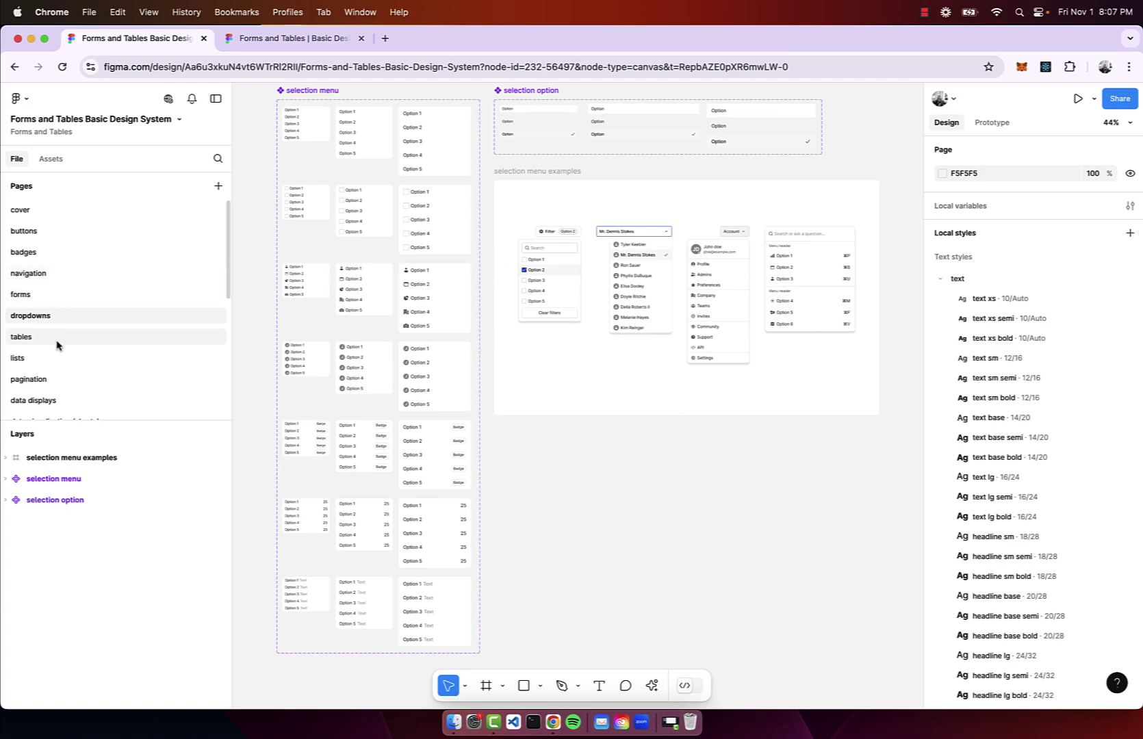
Open the tables page and inspect its components, selecting the md table cell variant.
left_click(56, 345)
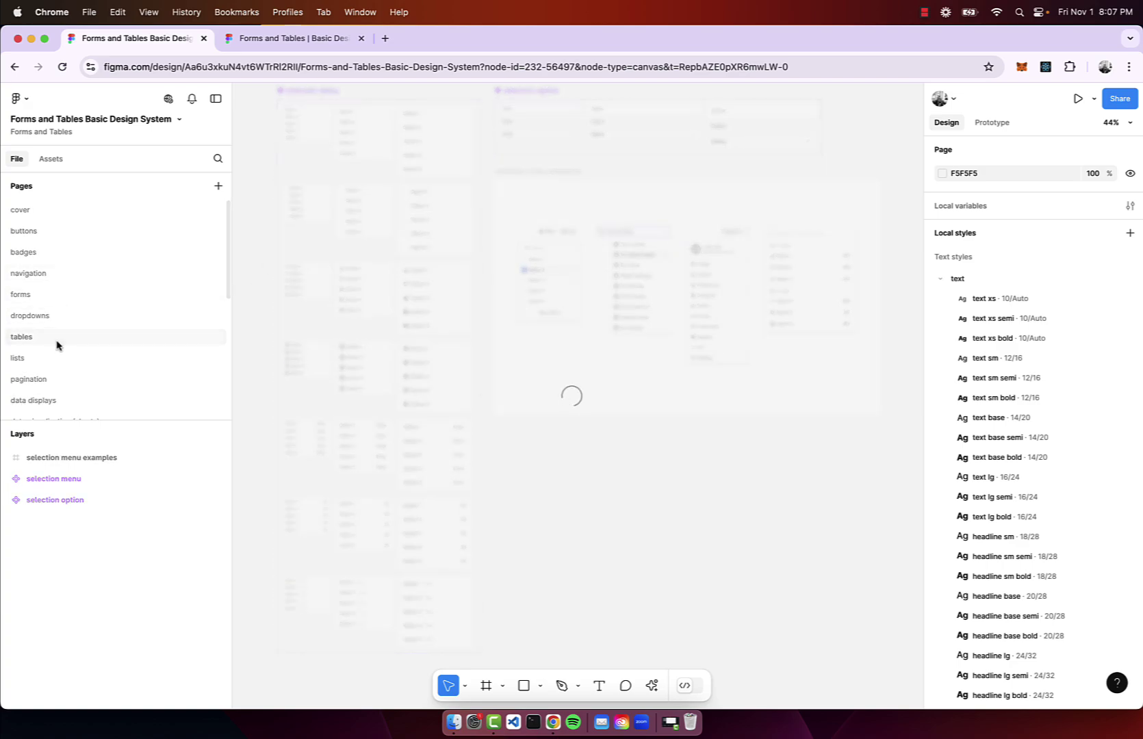
scroll(466, 286, "right", 3)
scroll(468, 283, "up", 5)
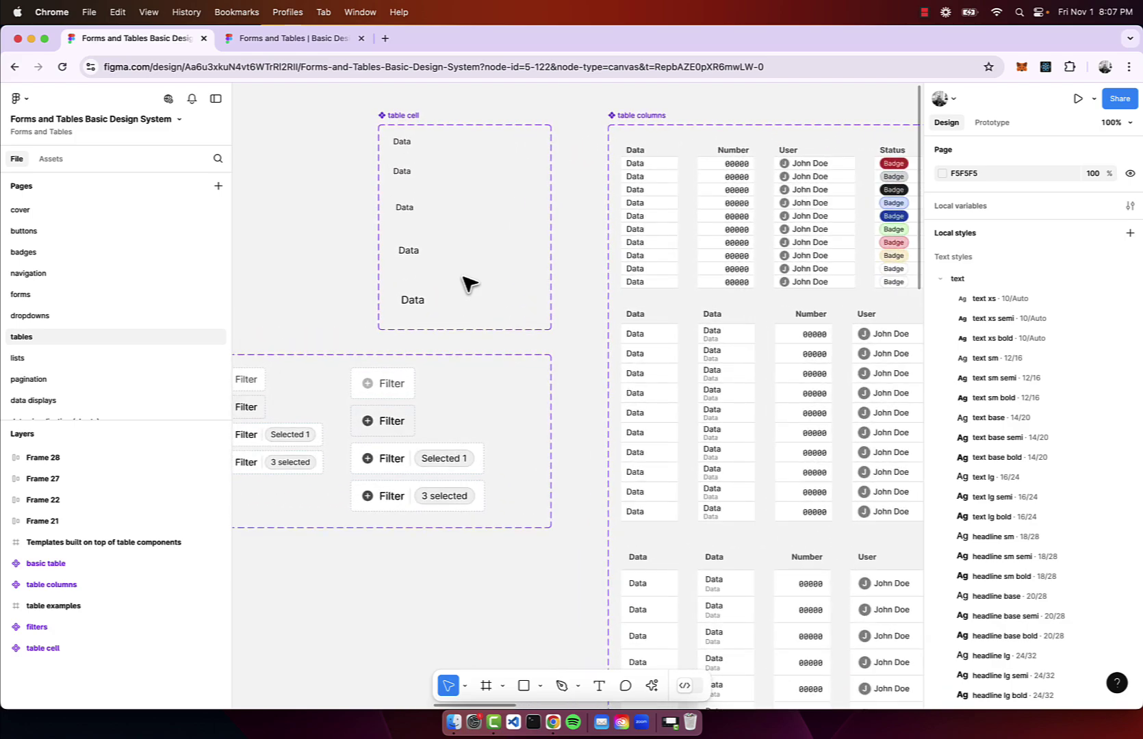
scroll(469, 283, "down", 5)
left_click(460, 276)
scroll(462, 277, "up", 3)
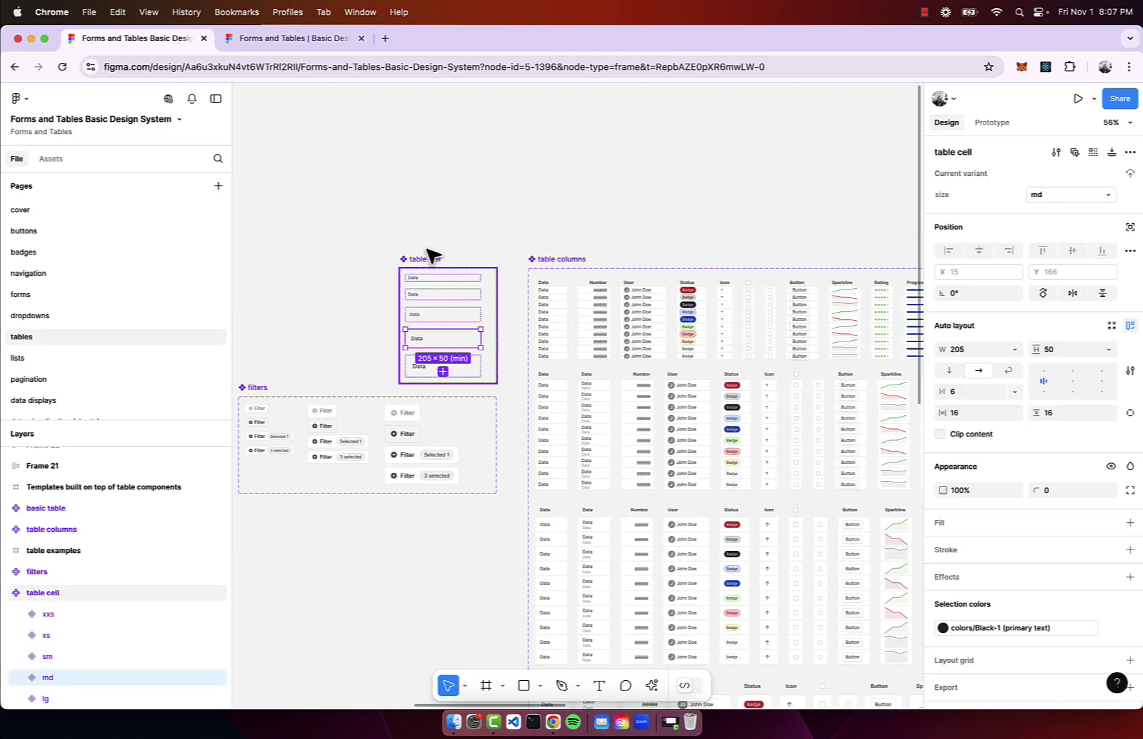
scroll(436, 246, "down", 1)
scroll(434, 224, "down", 3)
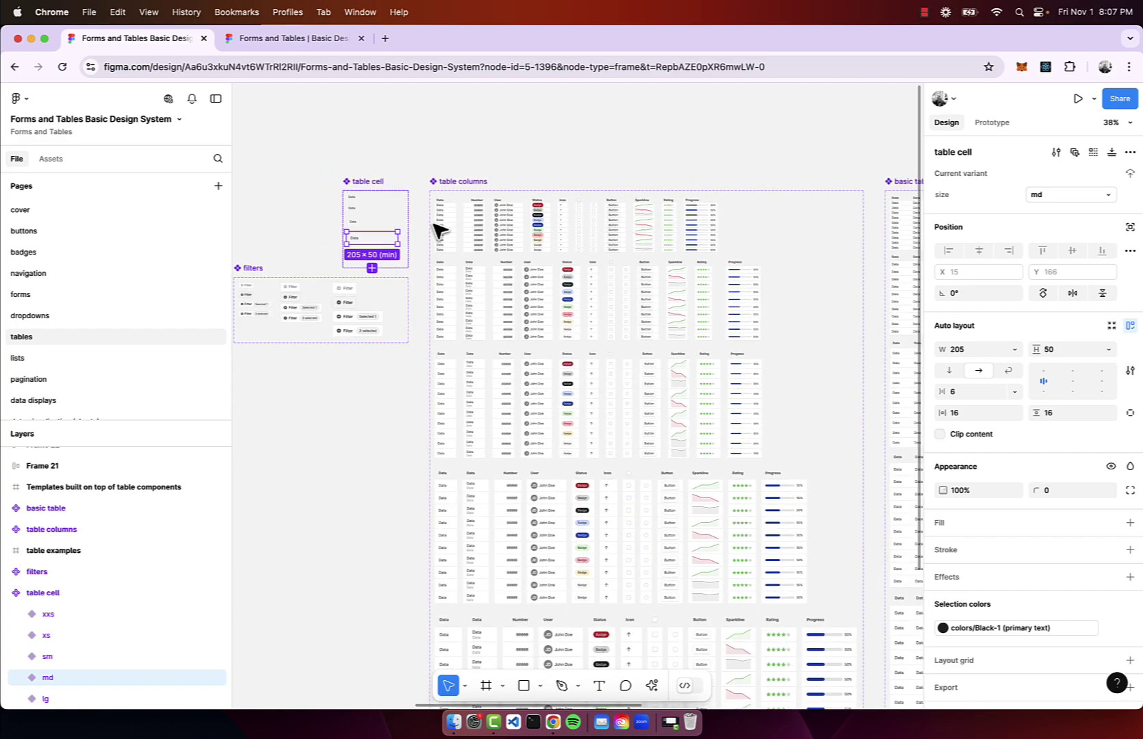
scroll(438, 230, "right", 10)
Duplicate the xs basic table above the component set, resize the copy, then delete it.
key("Escape")
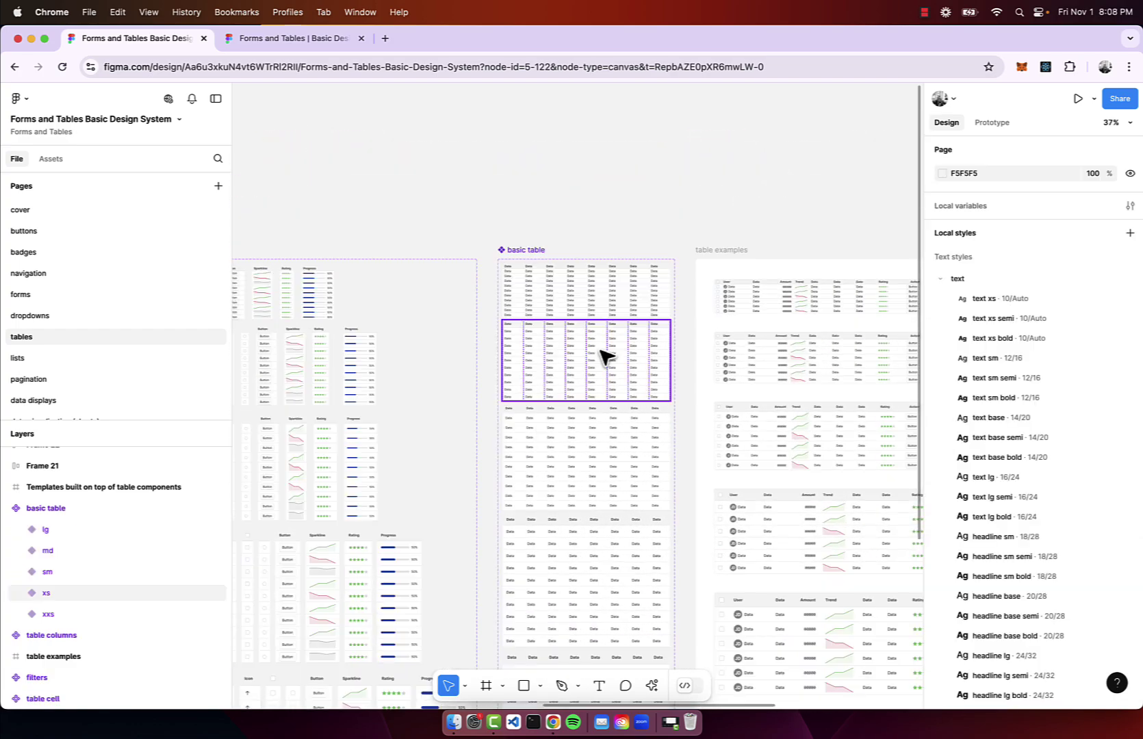
left_click(605, 357)
left_click_drag(605, 357, 614, 141)
scroll(614, 141, "up", 5)
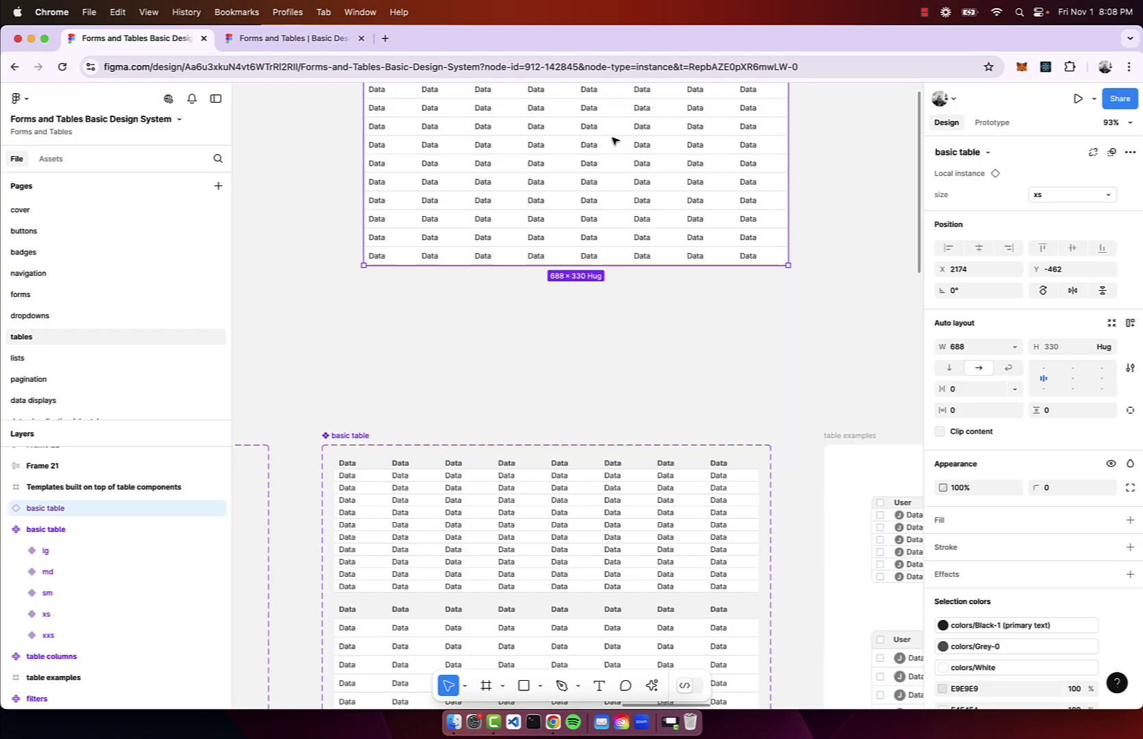
scroll(791, 263, "up", 3)
left_click_drag(792, 262, 744, 288)
key("Delete")
scroll(749, 295, "down", 5)
scroll(751, 294, "left", 5)
scroll(752, 295, "down", 1)
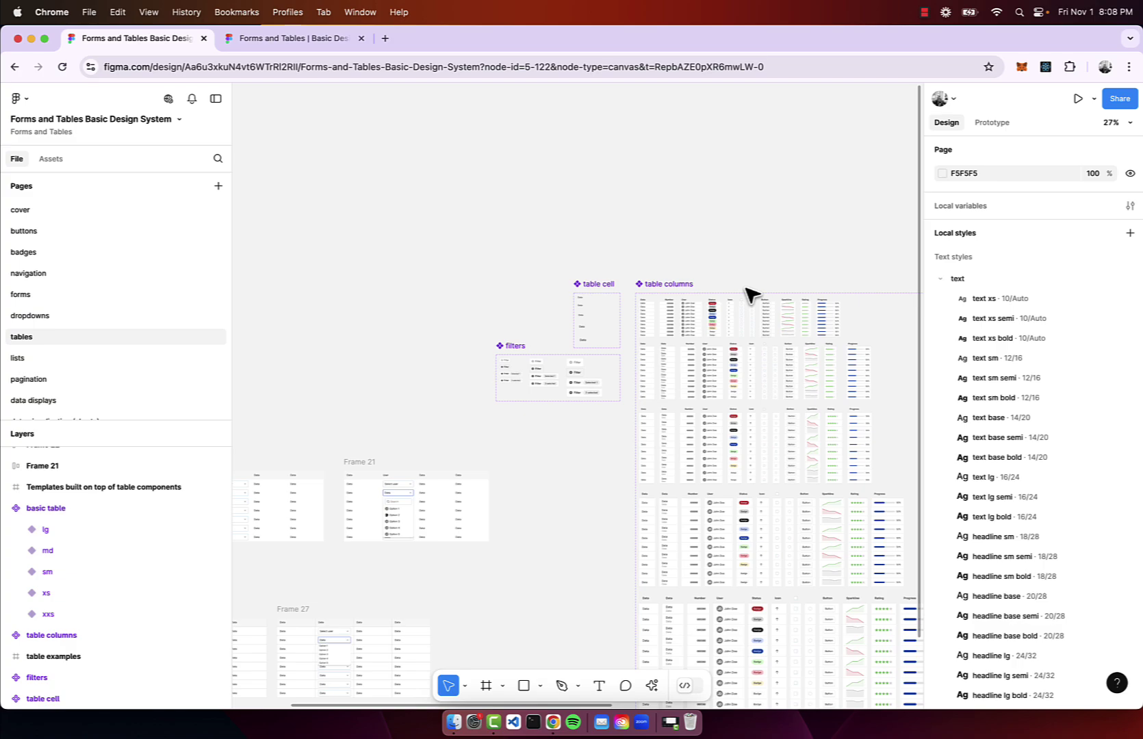
Browse the lists, pagination and data displays pages.
left_click(48, 358)
scroll(701, 364, "up", 3)
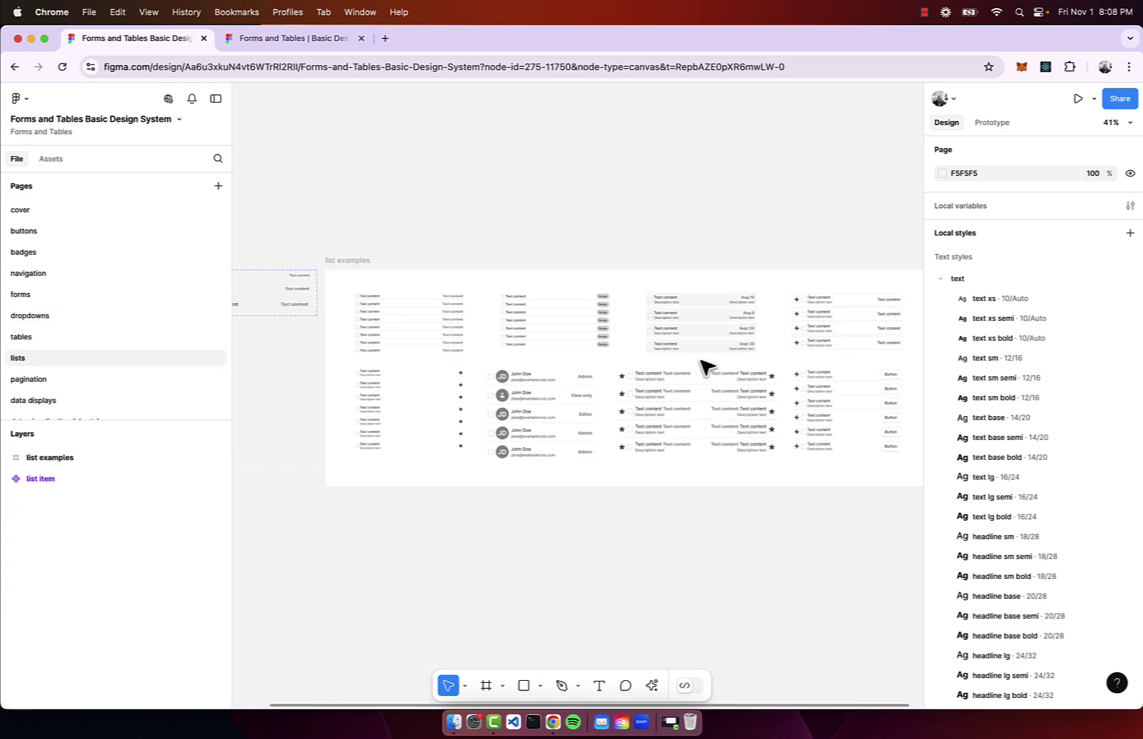
left_click(79, 381)
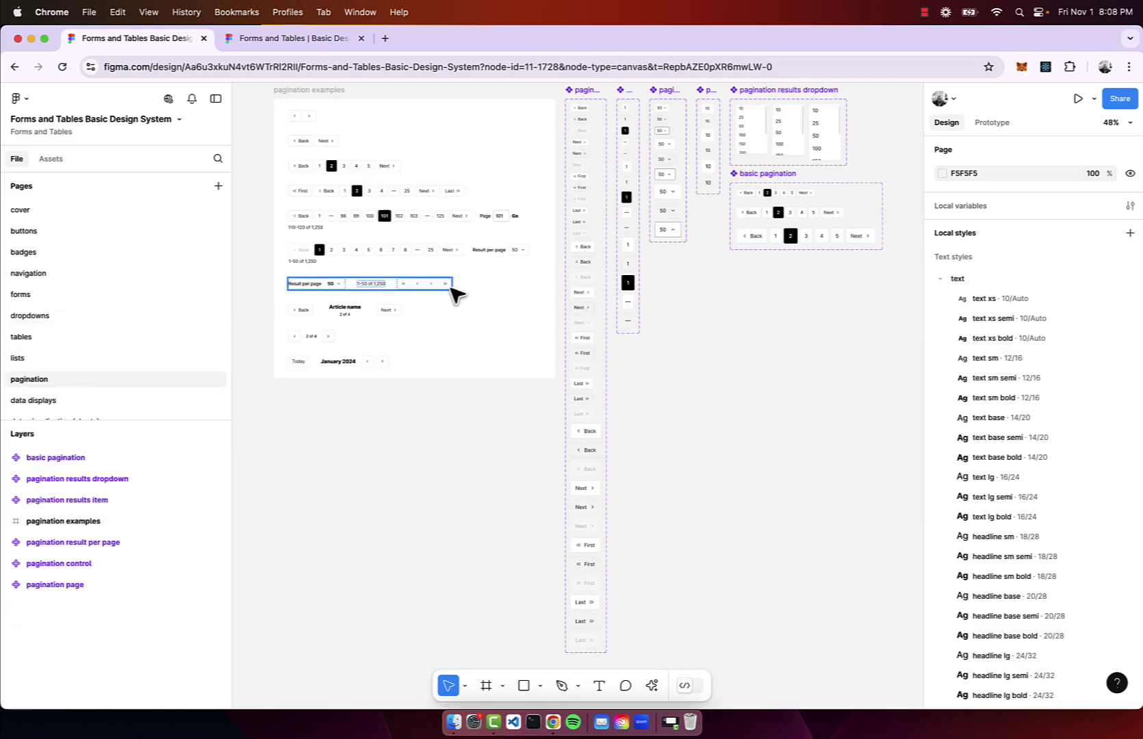
scroll(455, 294, "up", 10)
scroll(454, 295, "down", 5)
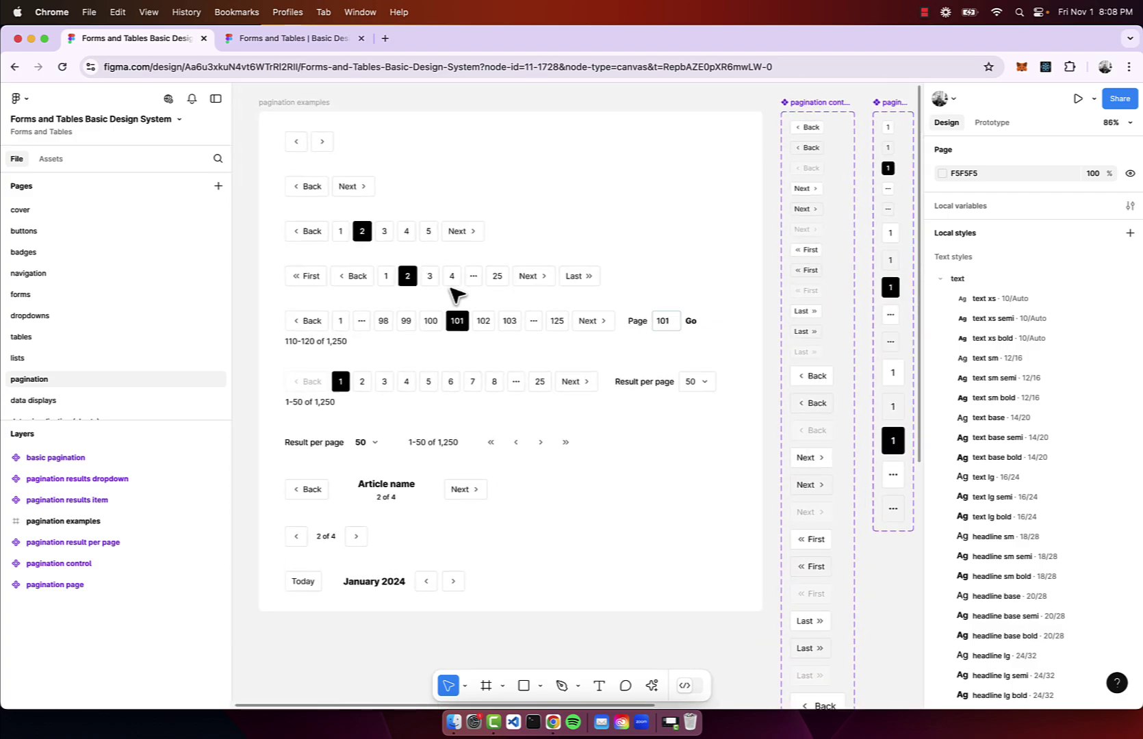
scroll(455, 294, "right", 10)
left_click(68, 401)
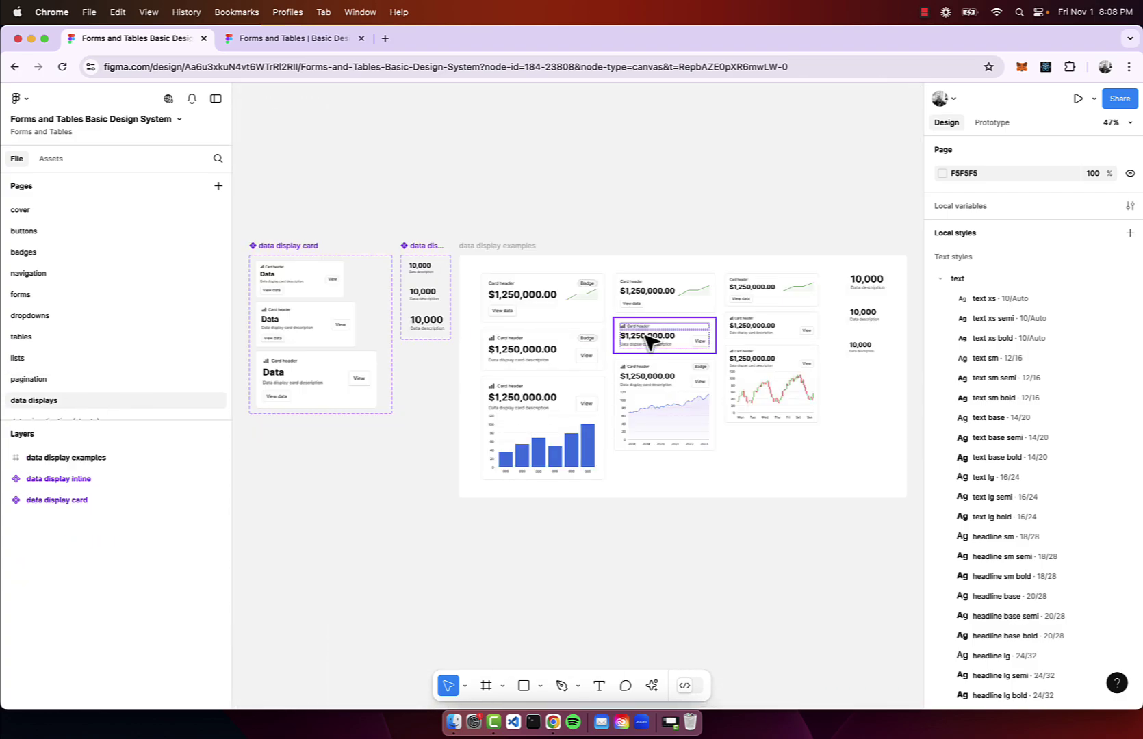
scroll(650, 341, "up", 4)
scroll(650, 341, "down", 3)
scroll(583, 323, "down", 5)
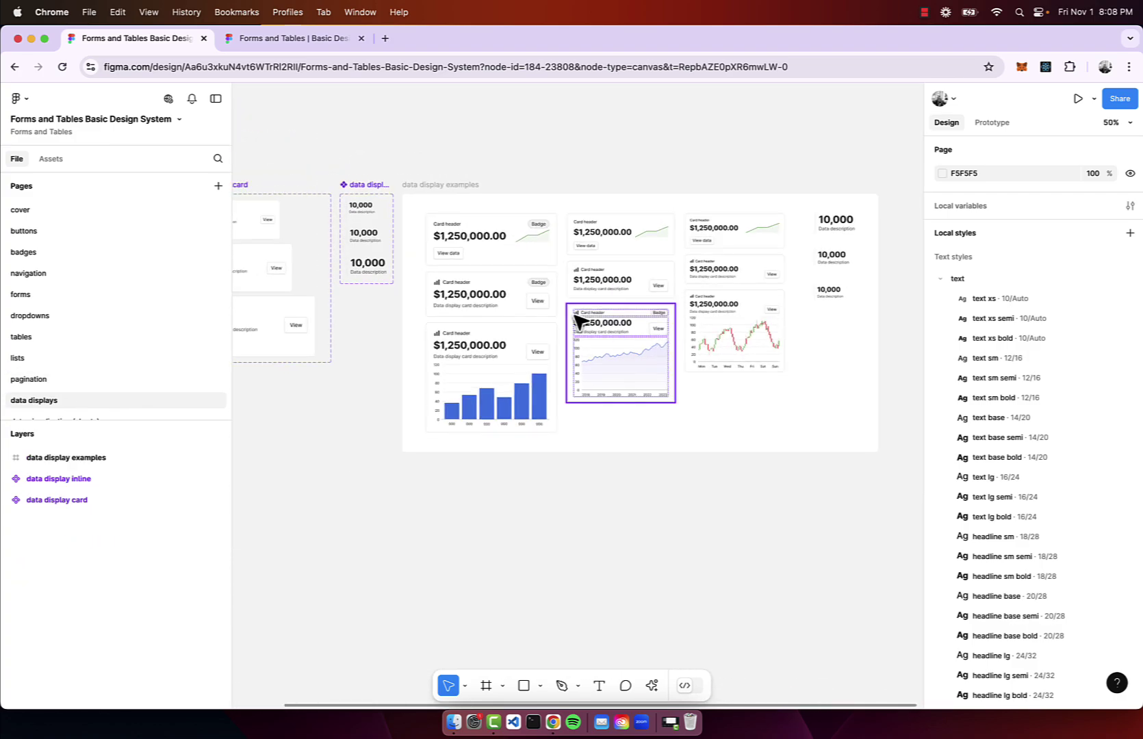
Duplicate the bar-chart card, view its icon choices, delete it, and open the charts page.
left_click(520, 421)
left_click_drag(500, 386, 519, 568)
scroll(518, 568, "down", 2)
left_click(1070, 533)
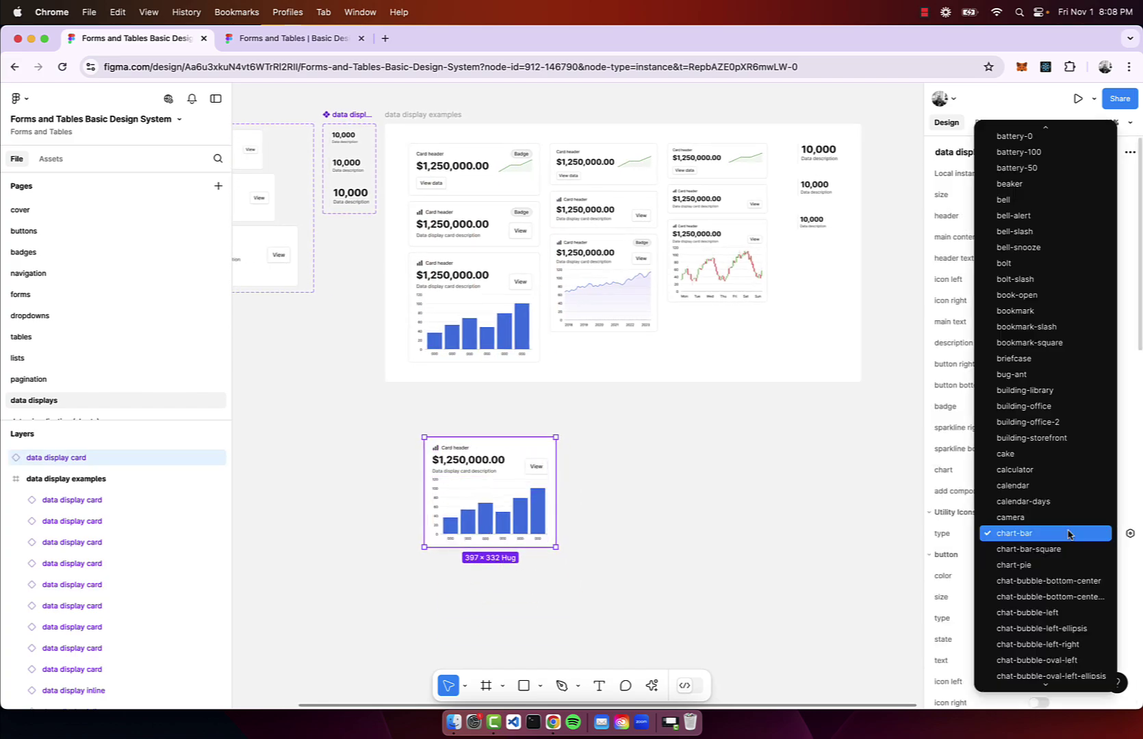
left_click(771, 521)
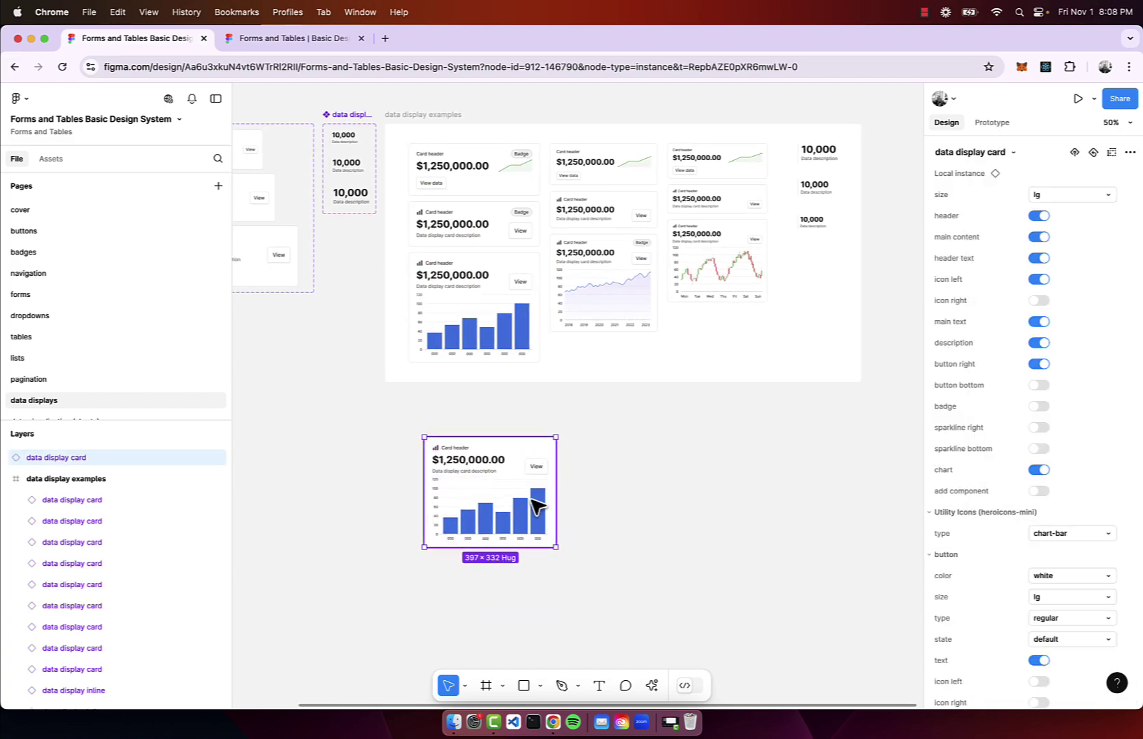
key("Delete")
scroll(28, 257, "down", 2)
left_click(77, 381)
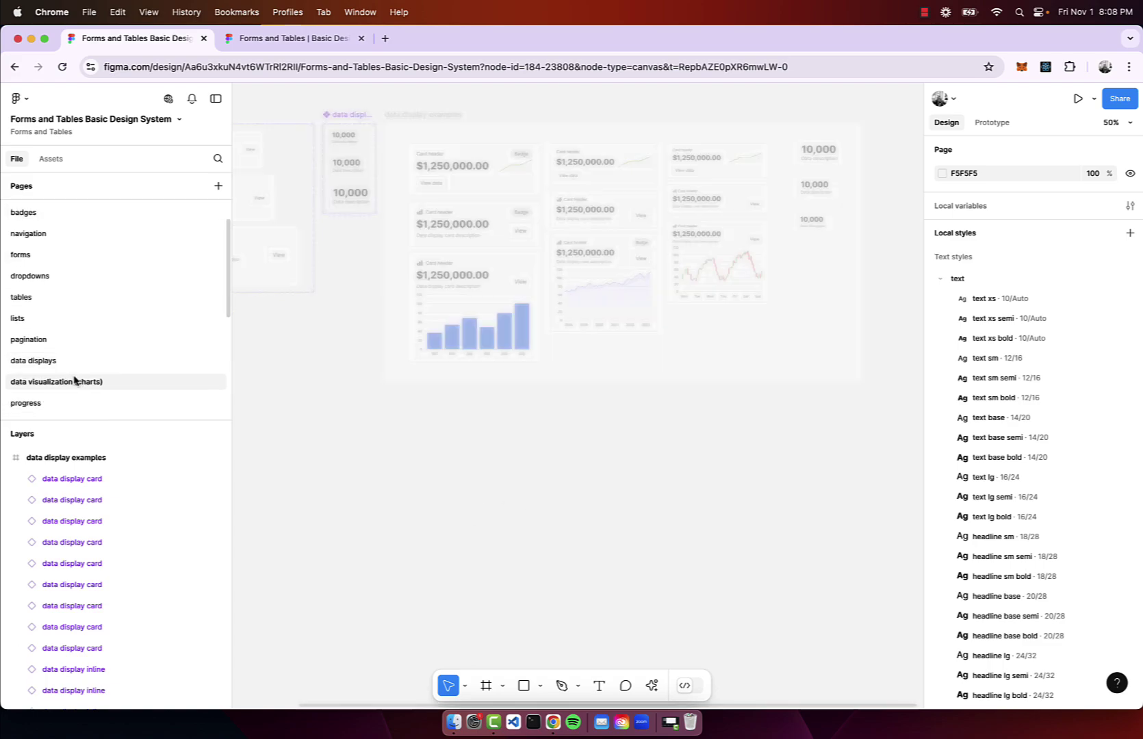
scroll(353, 176, "up", 3)
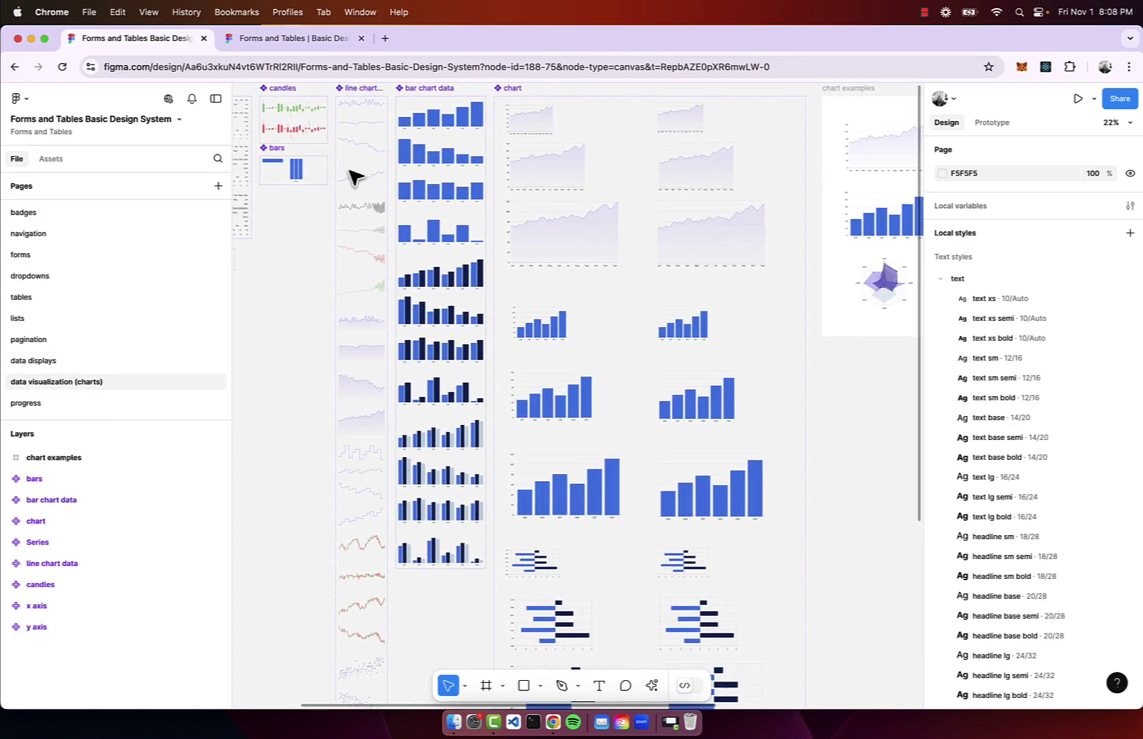
scroll(353, 175, "right", 5)
scroll(384, 186, "left", 3)
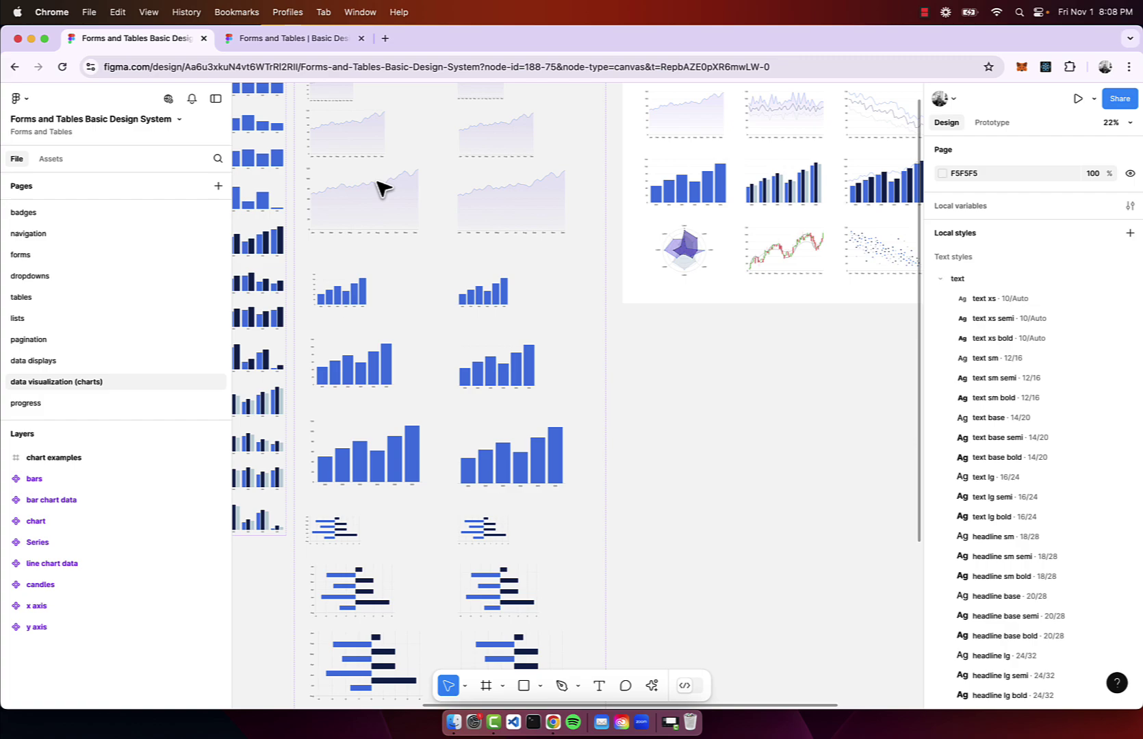
scroll(395, 179, "right", 3)
scroll(493, 230, "up", 5)
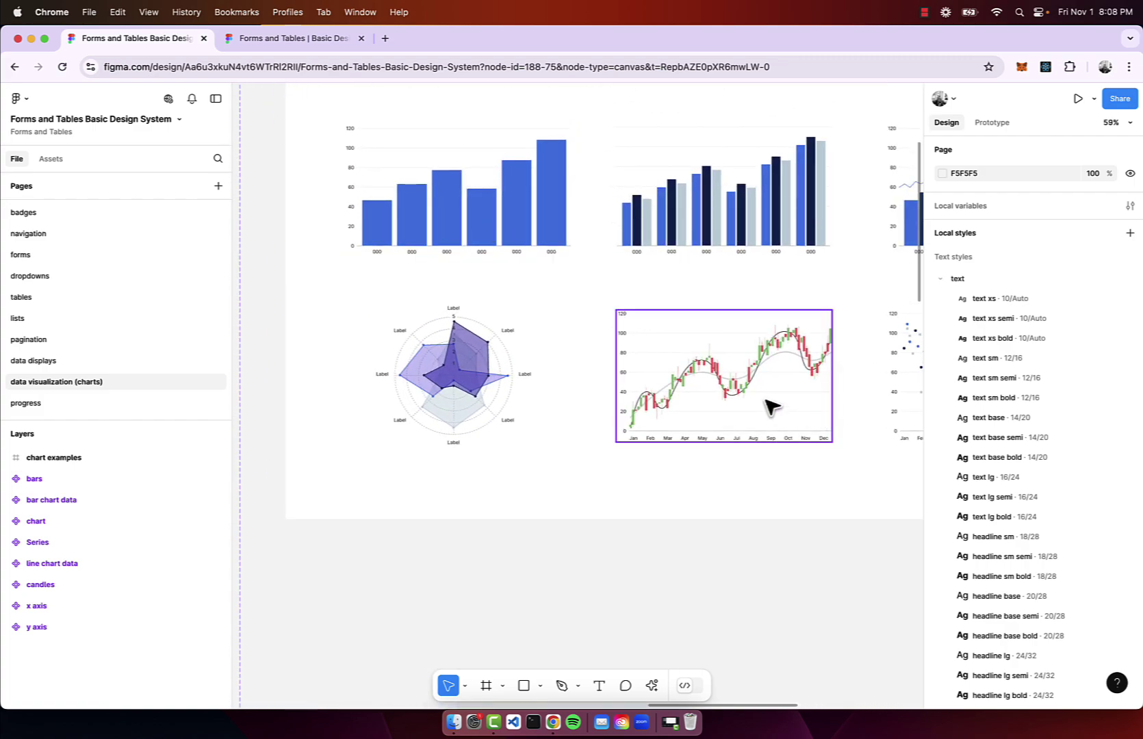
scroll(772, 408, "up", 3)
scroll(772, 408, "right", 2)
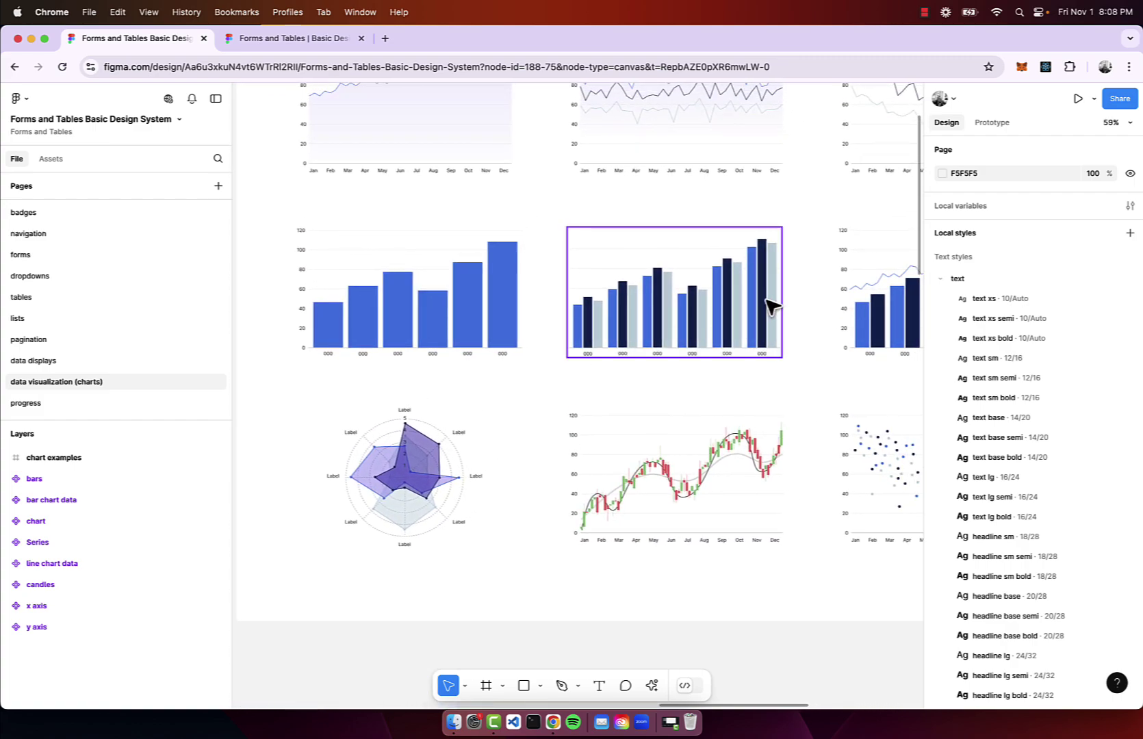
scroll(772, 306, "up", 3)
scroll(772, 307, "right", 4)
scroll(705, 216, "down", 4)
scroll(705, 215, "right", 3)
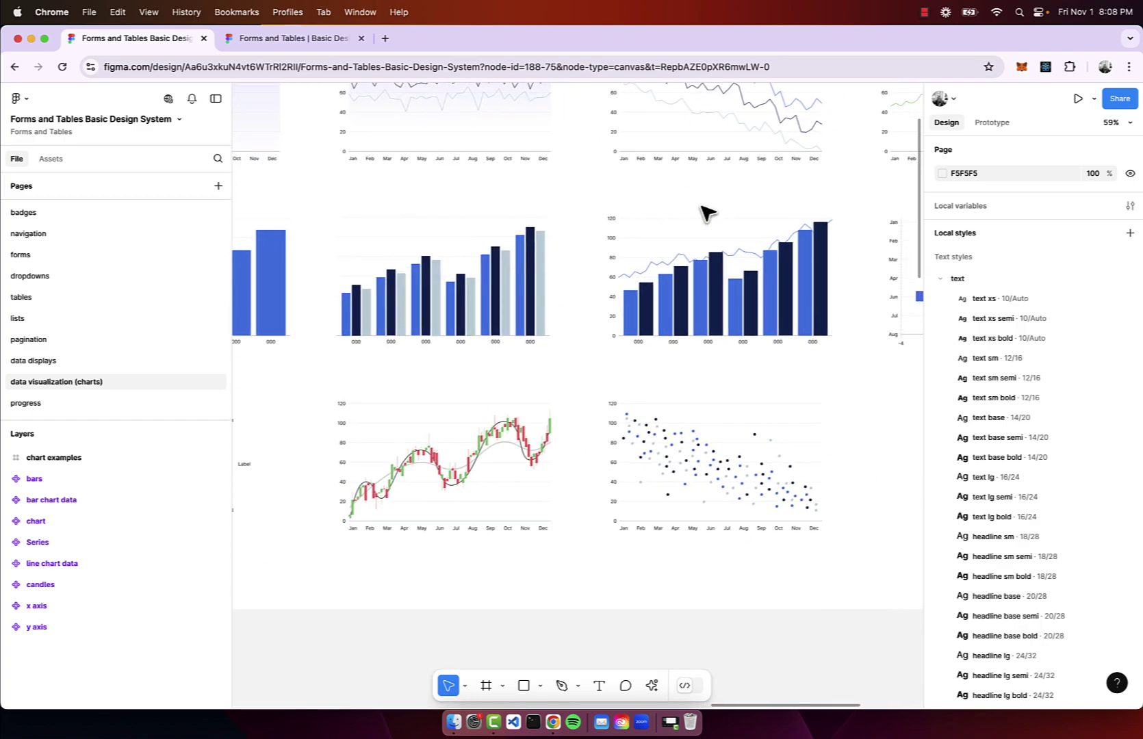
scroll(713, 426, "down", 1)
scroll(713, 426, "right", 2)
scroll(760, 378, "down", 3)
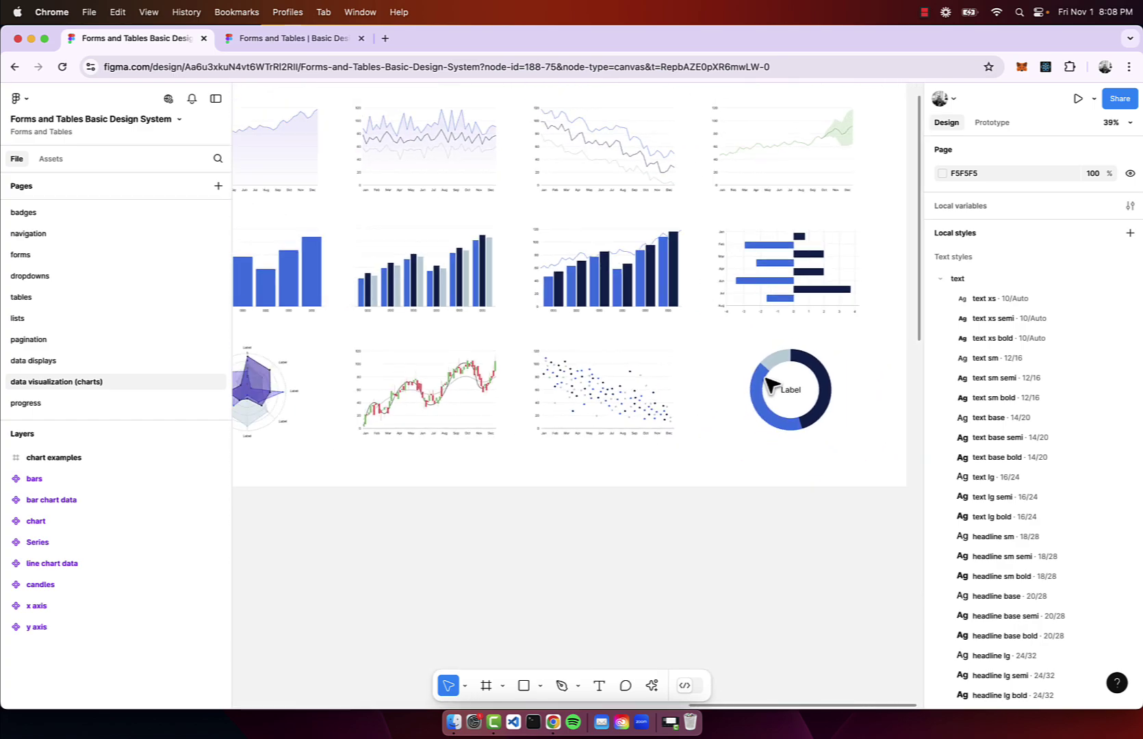
scroll(774, 378, "left", 3)
scroll(773, 378, "down", 1)
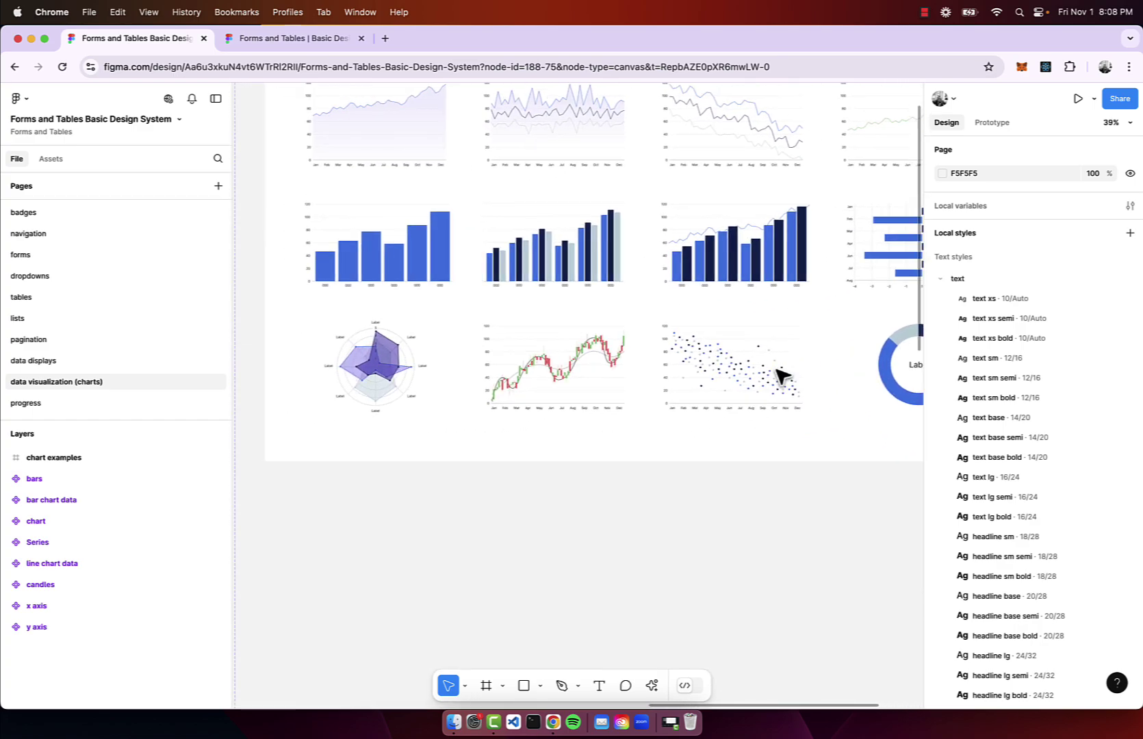
scroll(378, 373, "down", 3)
Duplicate the radar chart outside the examples frame, zoom in, and set it to lg size.
scroll(378, 376, "down", 3)
left_click(377, 376)
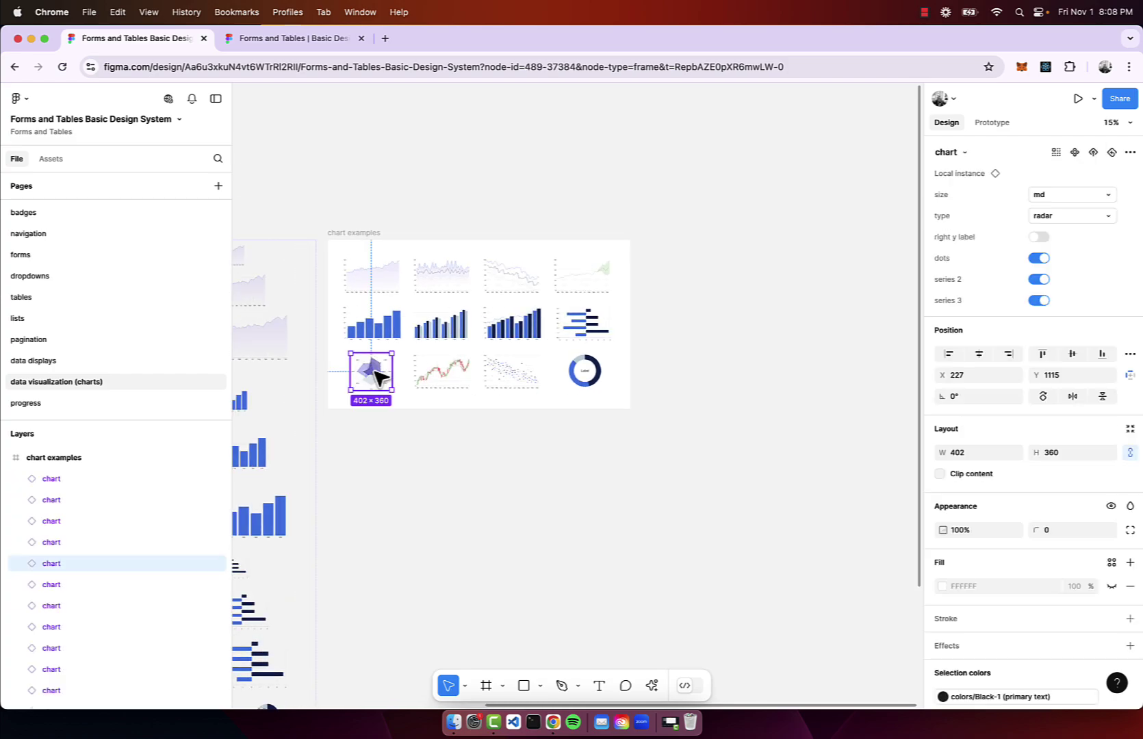
left_click_drag(387, 395, 539, 491)
key("shift+2")
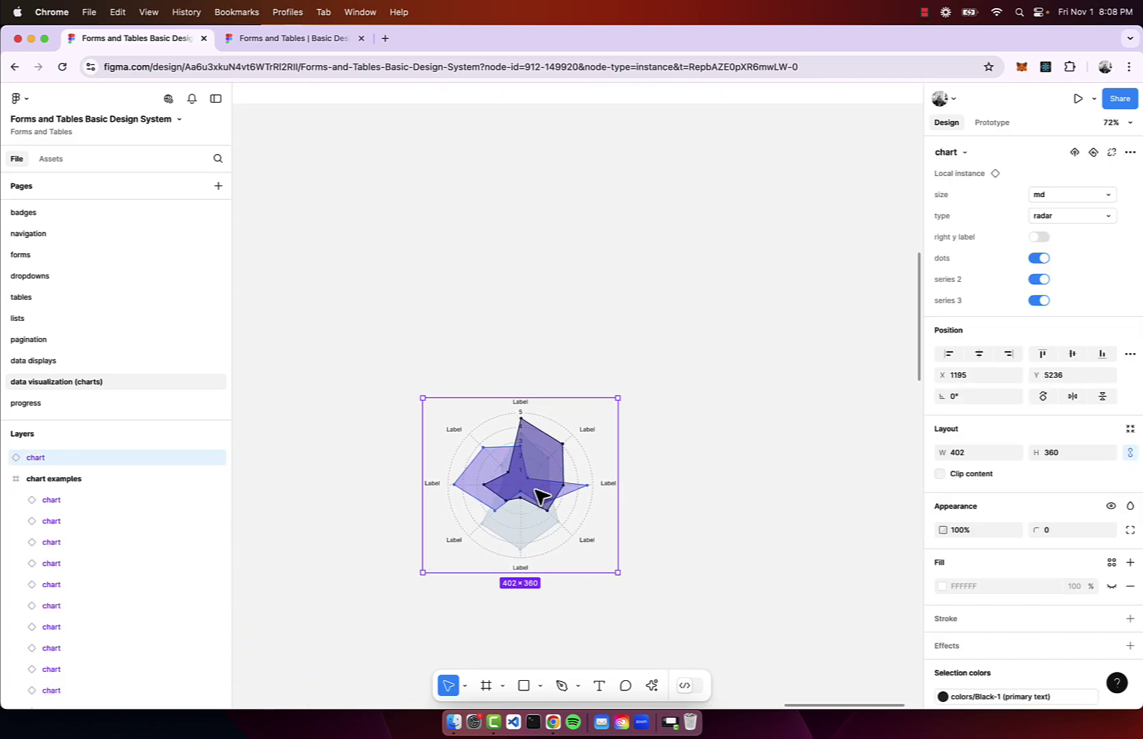
left_click(1077, 199)
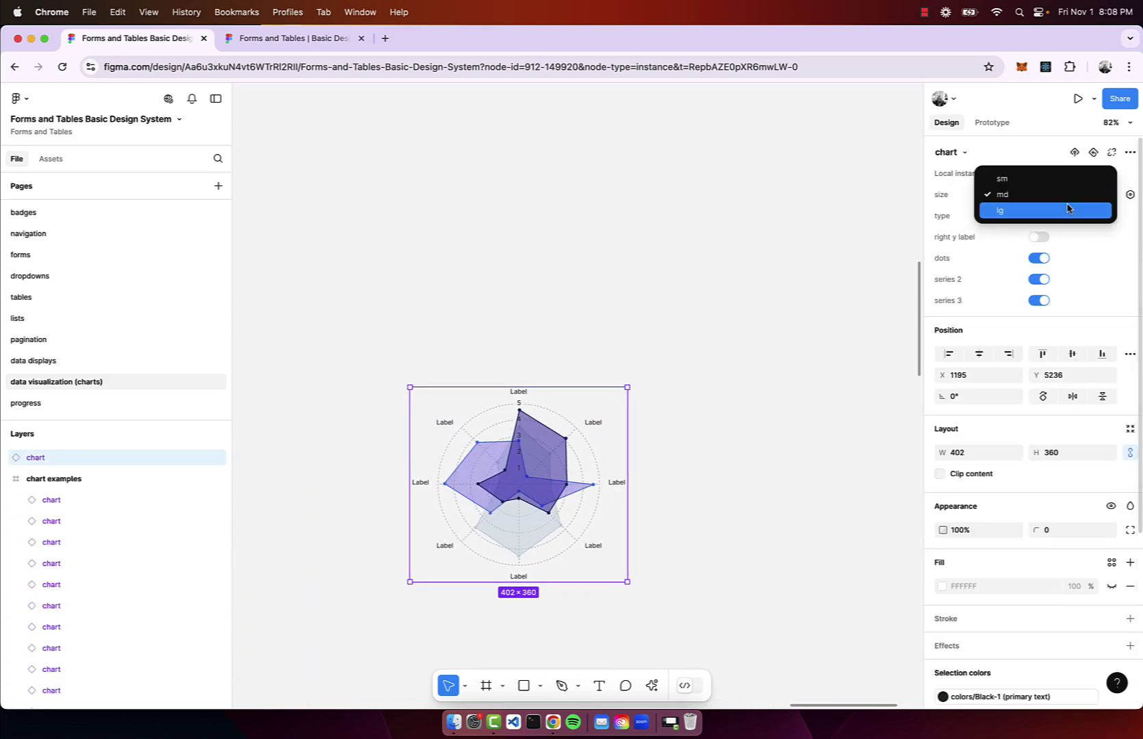
left_click(1072, 209)
left_click(1074, 197)
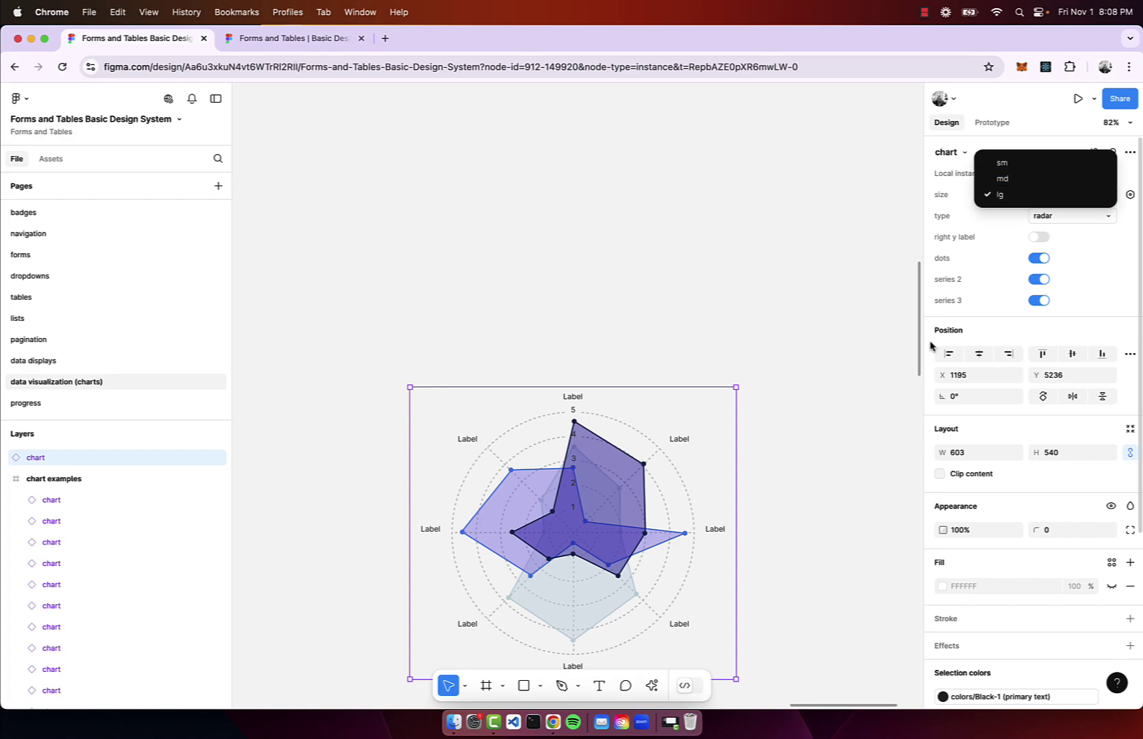
left_click(701, 304)
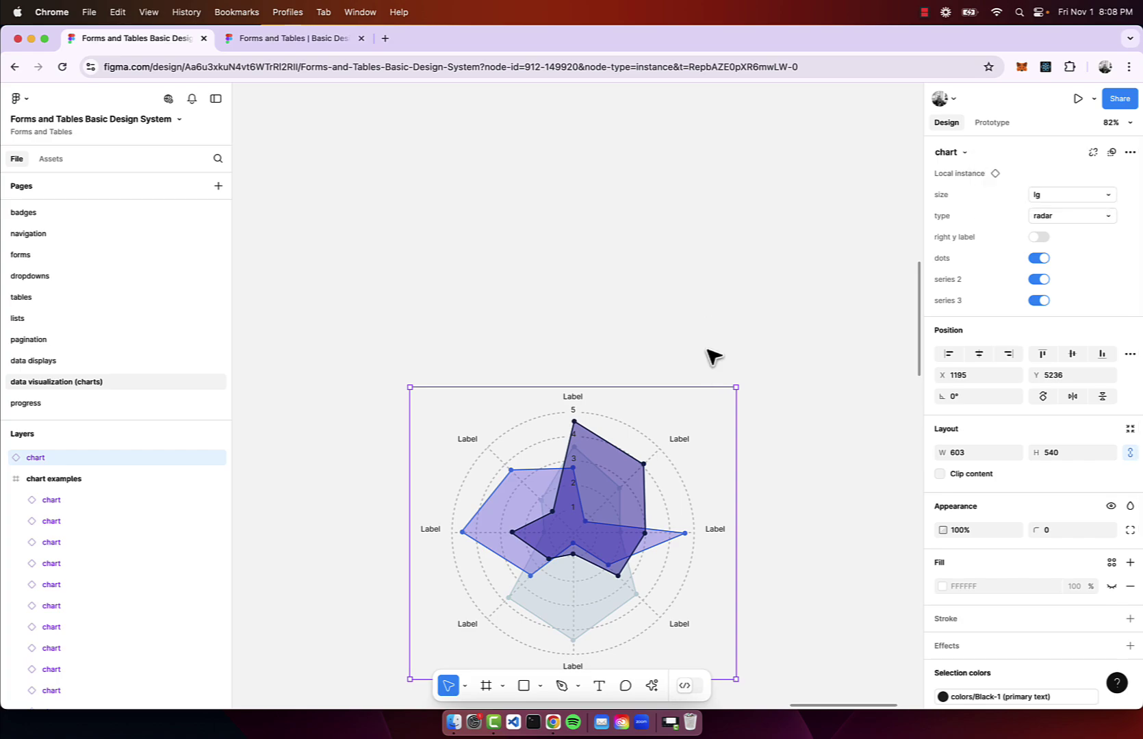
left_click_drag(633, 454, 633, 421)
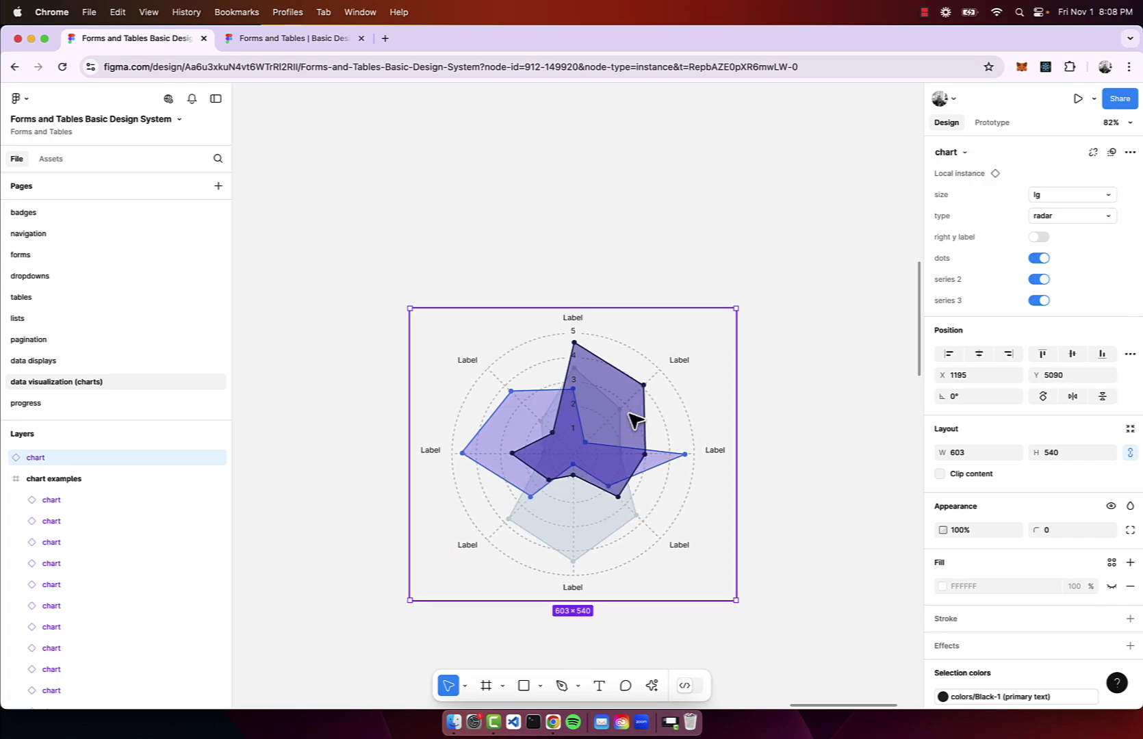
Switch the chart type through doughnut, pie and bar, ending on line.
left_click(1098, 220)
left_click(1089, 229)
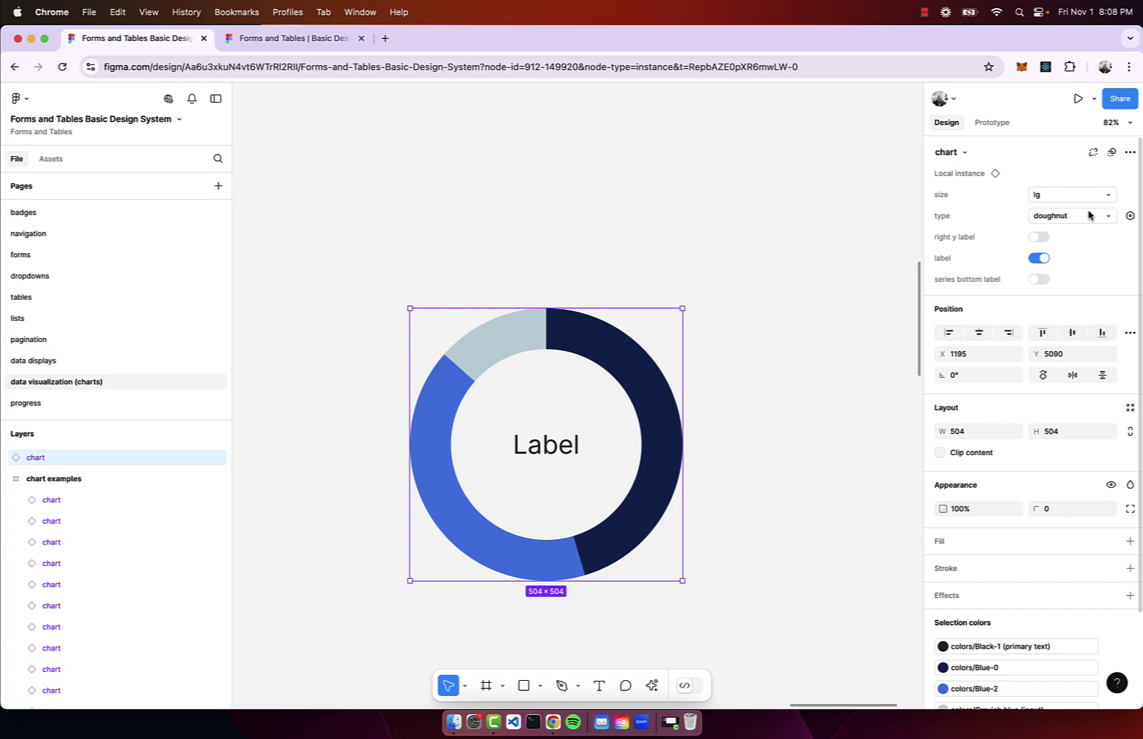
left_click(1089, 215)
left_click(1079, 233)
left_click(1102, 219)
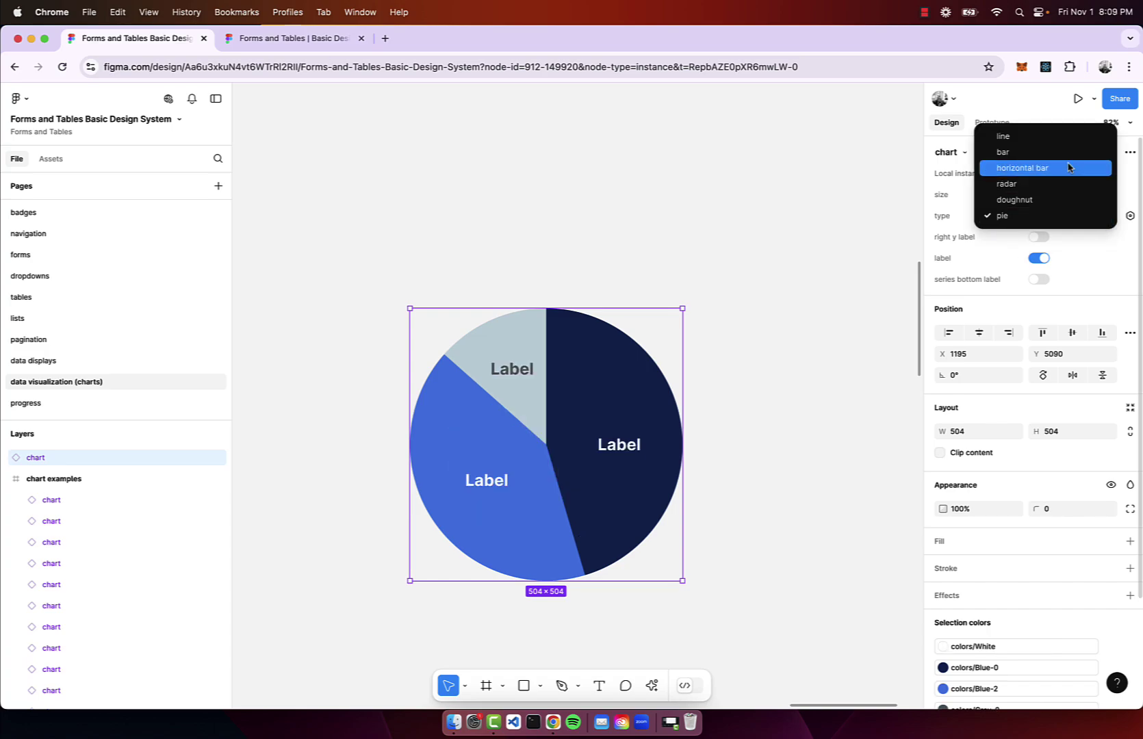
left_click(1065, 154)
left_click(1060, 215)
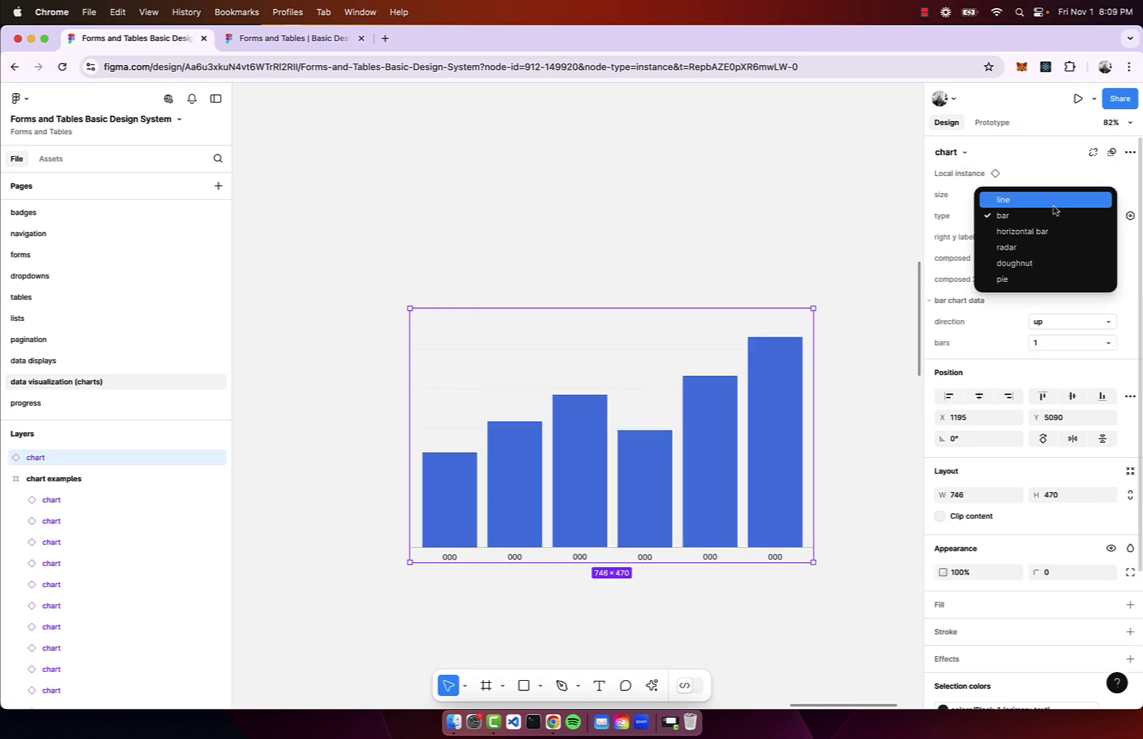
left_click(1052, 200)
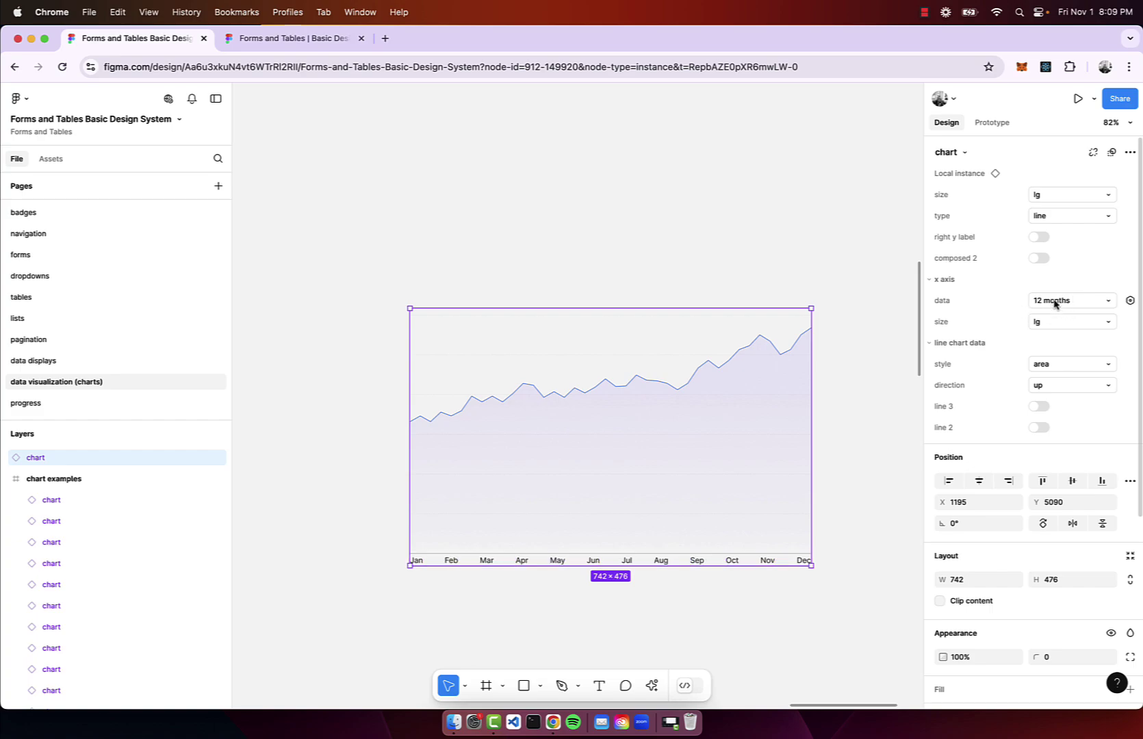
Turn on the y-axis labels and change the 100 label to 1000.
left_click(1041, 237)
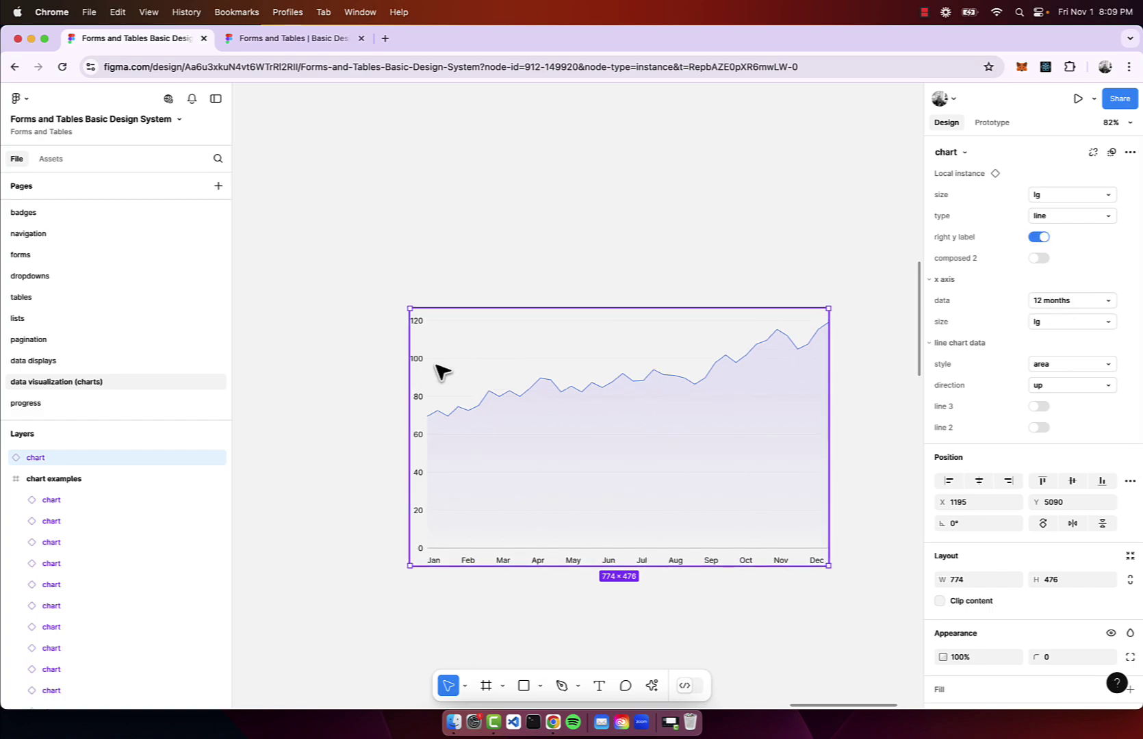
scroll(441, 372, "up", 5)
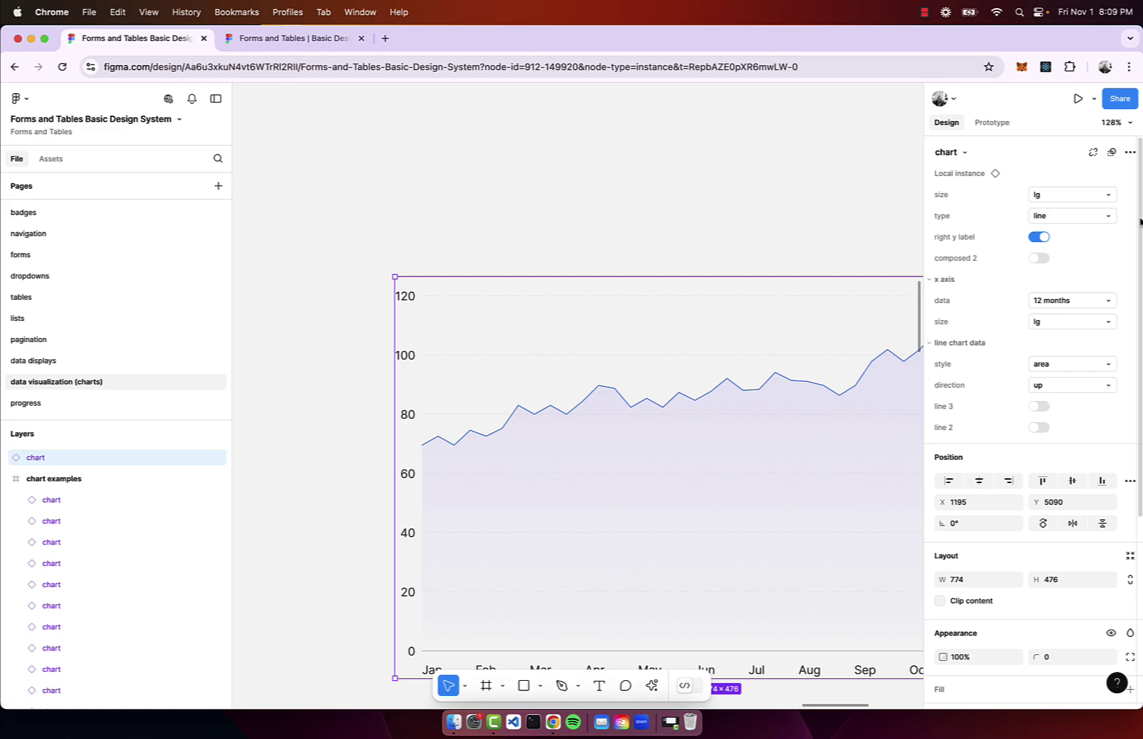
double_click(405, 355)
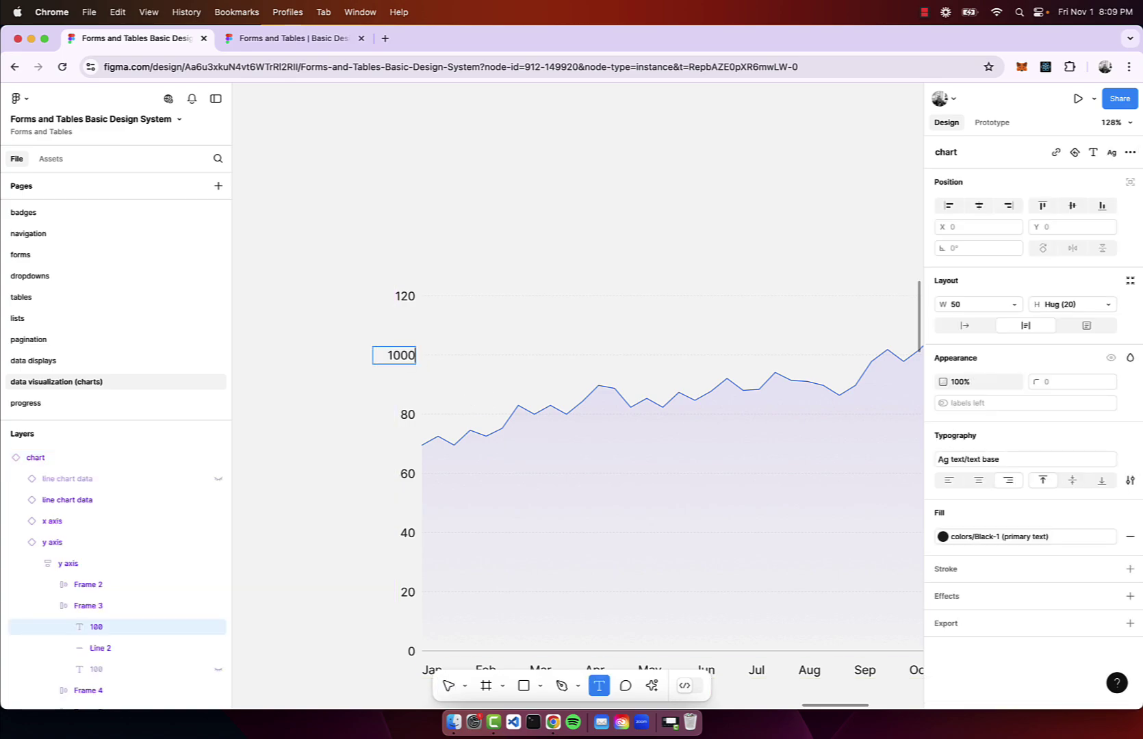
type("1000")
left_click(432, 159)
Delete the edited line chart.
scroll(445, 205, "down", 5)
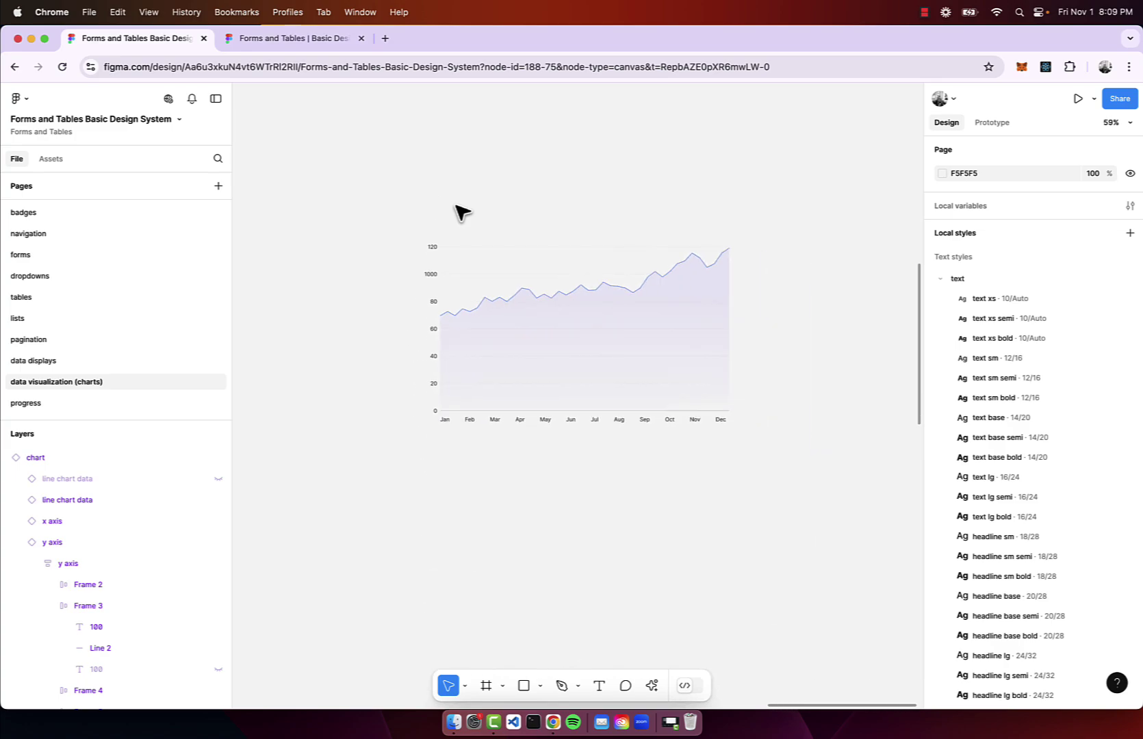
left_click(511, 337)
key("Delete")
Browse the progress and alerts pages, then select an example frame on the accordions page.
left_click(24, 403)
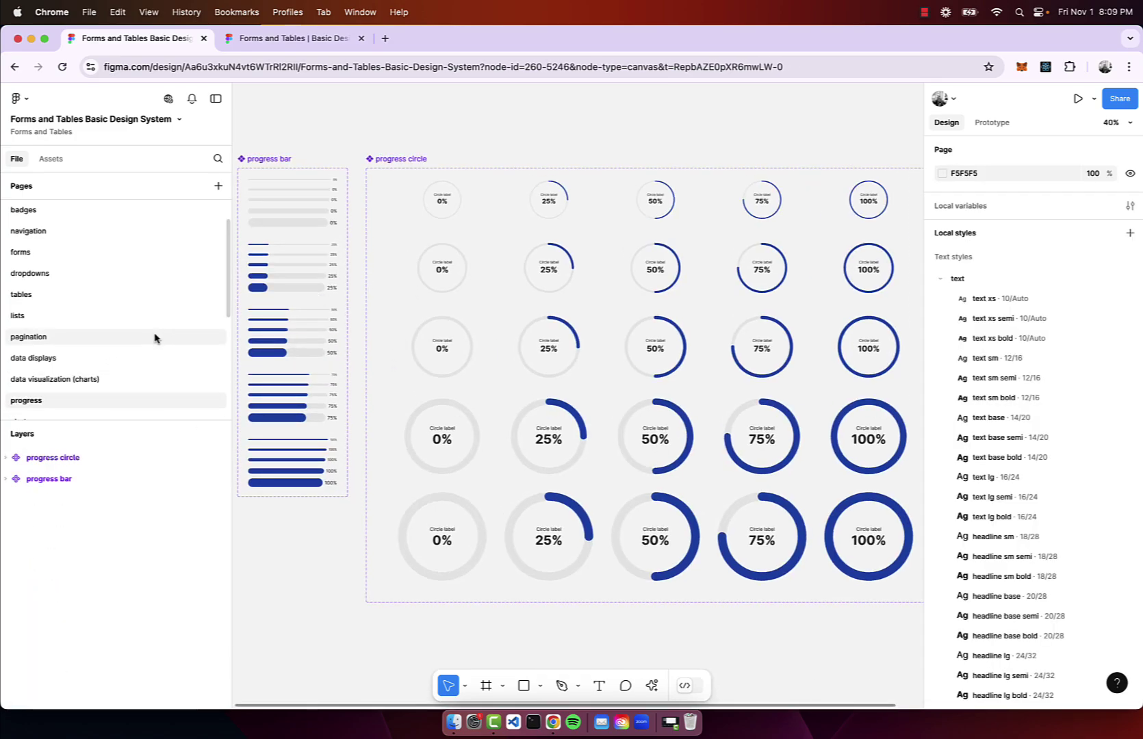
scroll(154, 334, "down", 3)
left_click(53, 365)
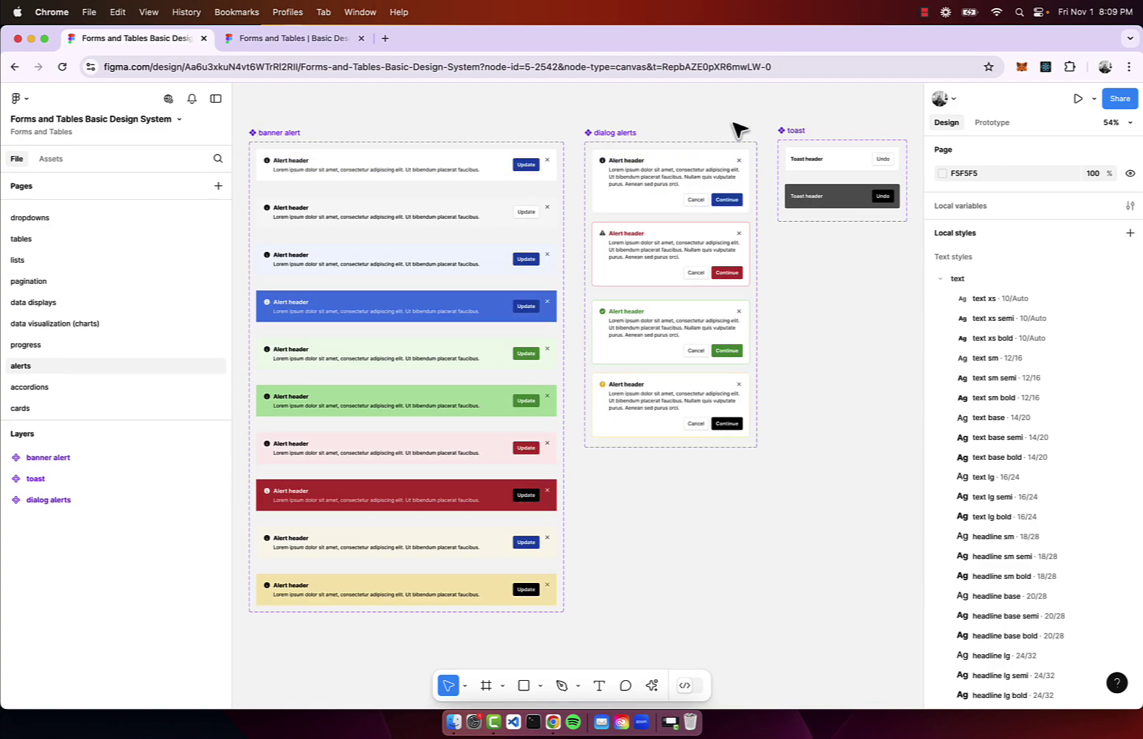
scroll(850, 163, "up", 5)
scroll(911, 271, "right", 5)
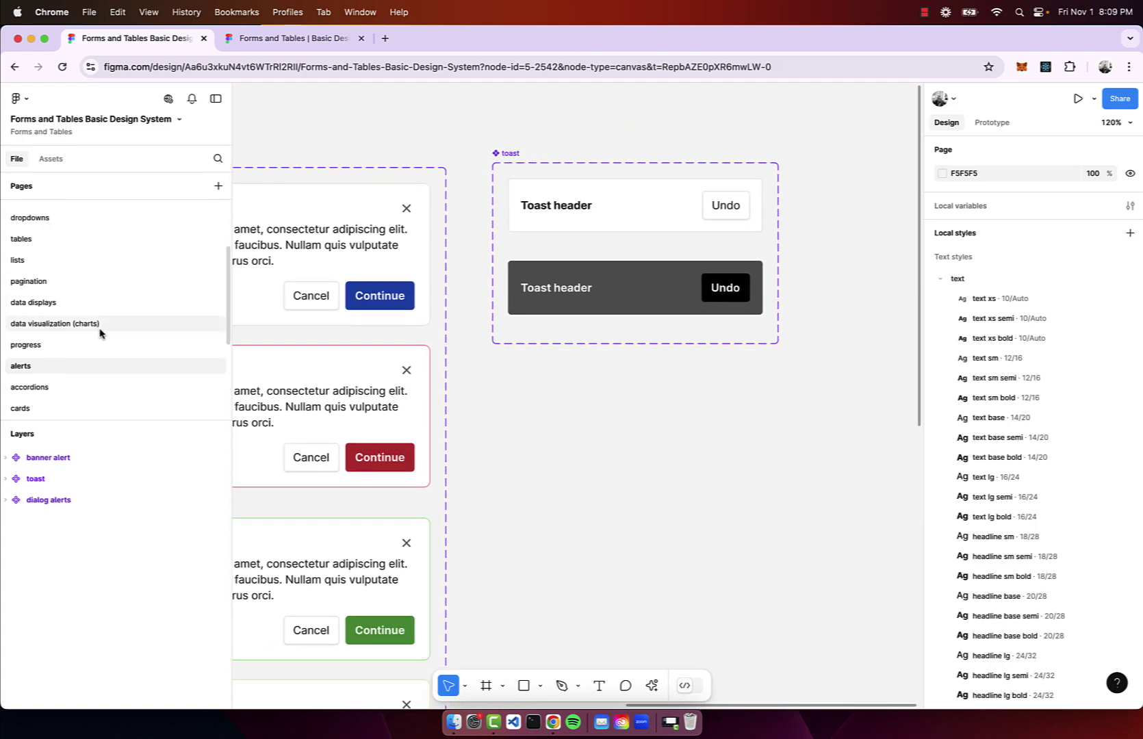
left_click(71, 387)
scroll(508, 303, "up", 3)
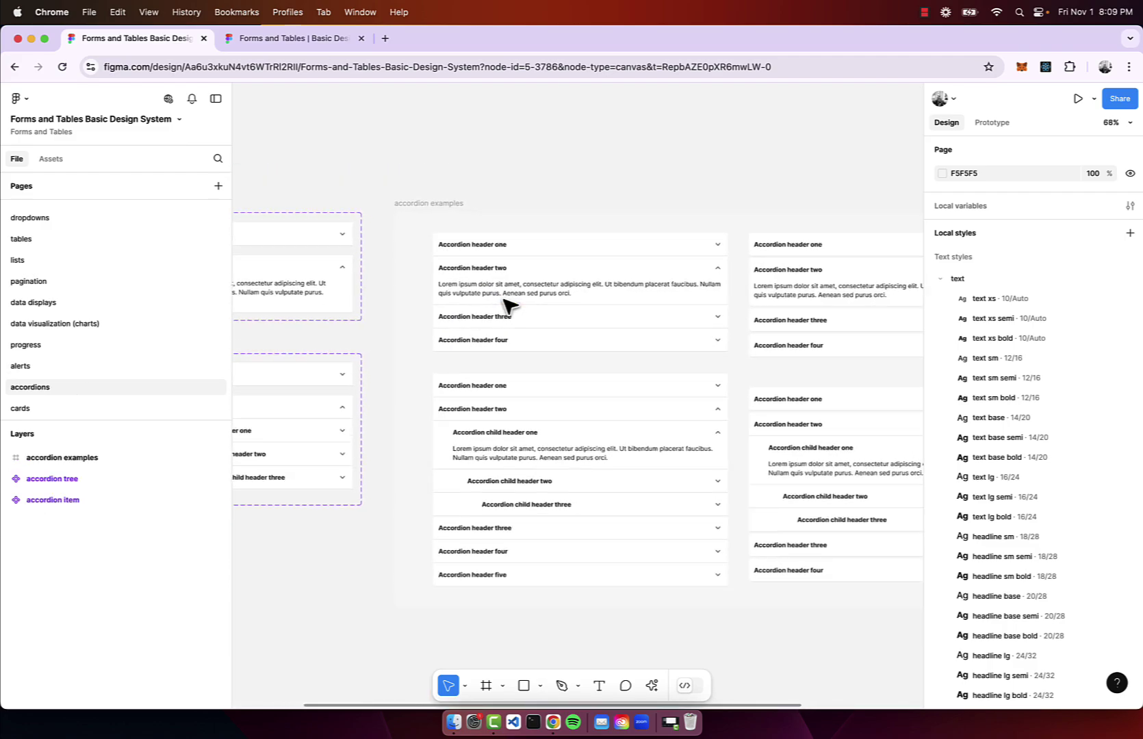
scroll(508, 304, "down", 3)
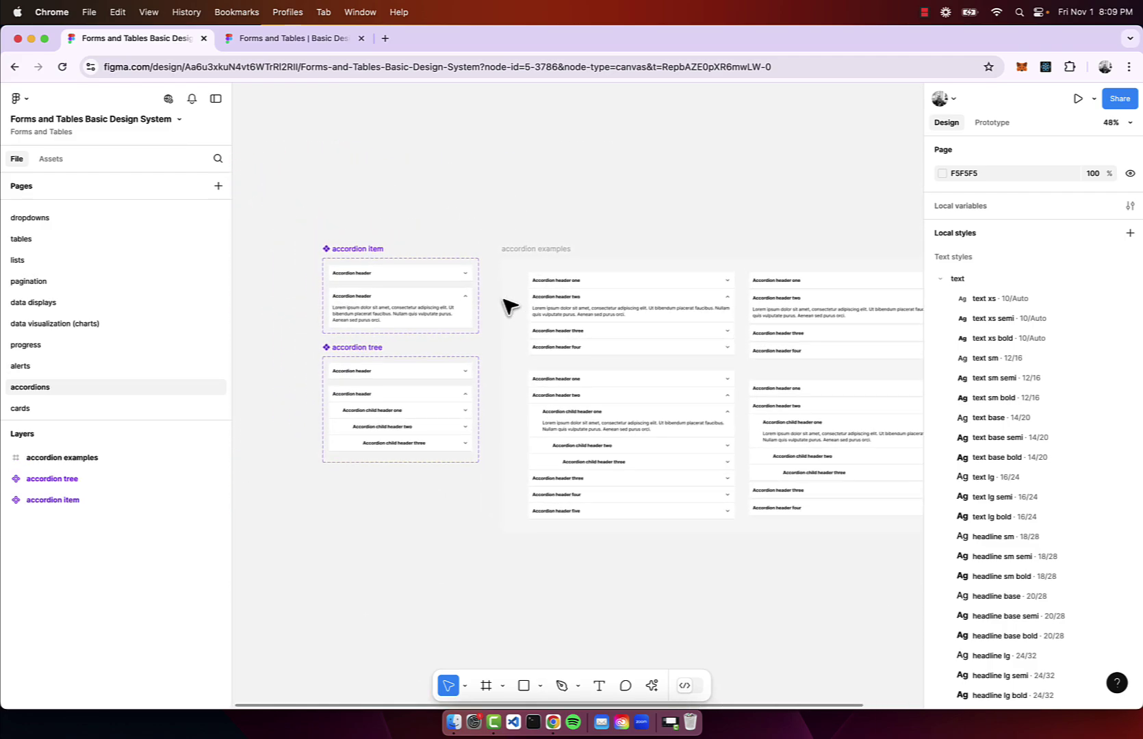
left_click(607, 317)
Place a copy of the accordion example above the original.
left_click_drag(607, 319, 610, 179)
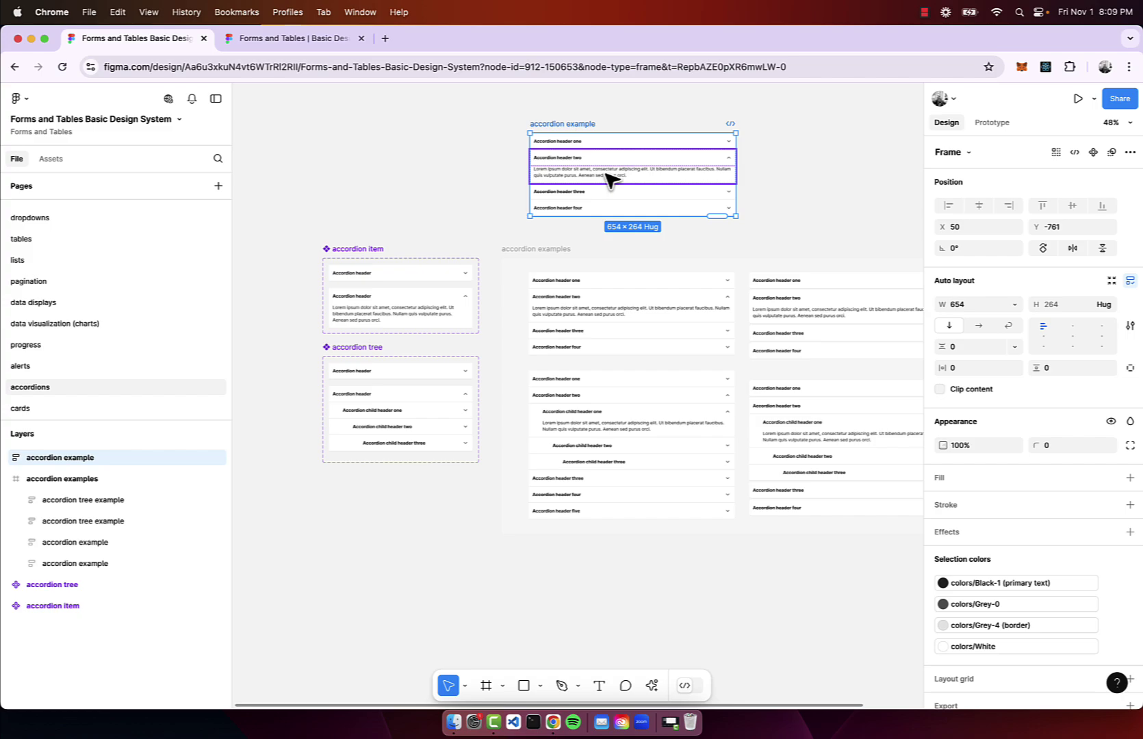
scroll(609, 179, "up", 5)
scroll(609, 179, "up", 2)
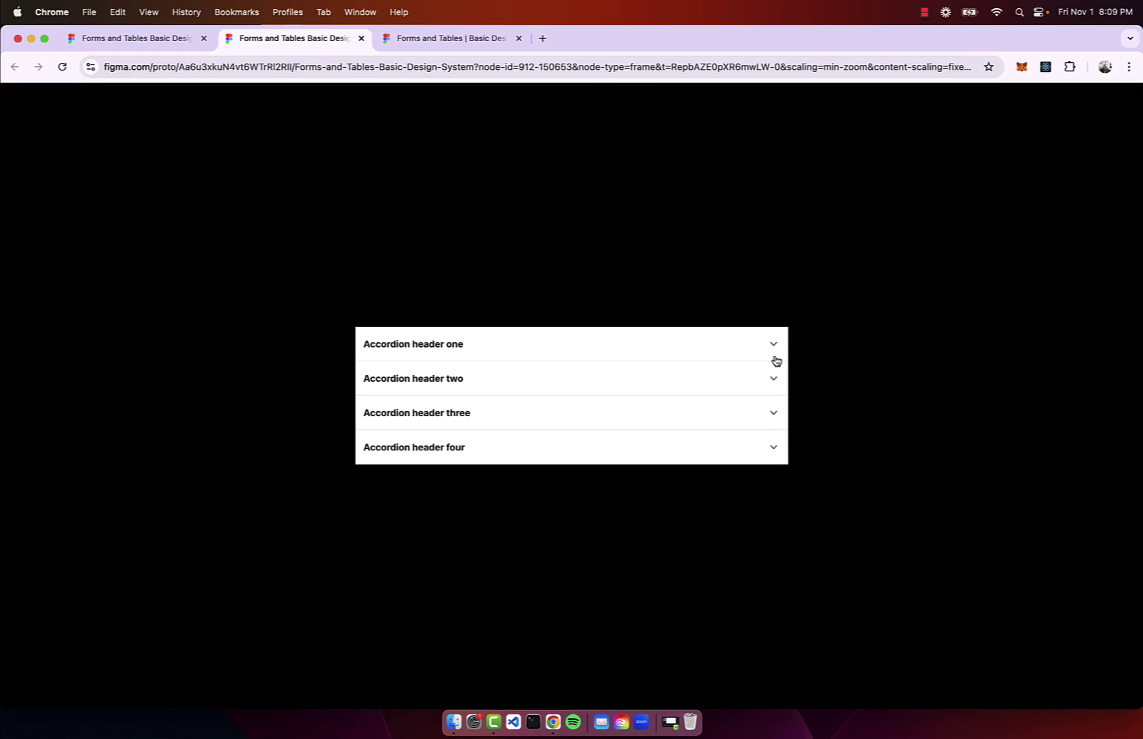
In the prototype preview, expand accordion headers two, one and three, then return to the design file.
left_click(775, 380)
left_click(779, 324)
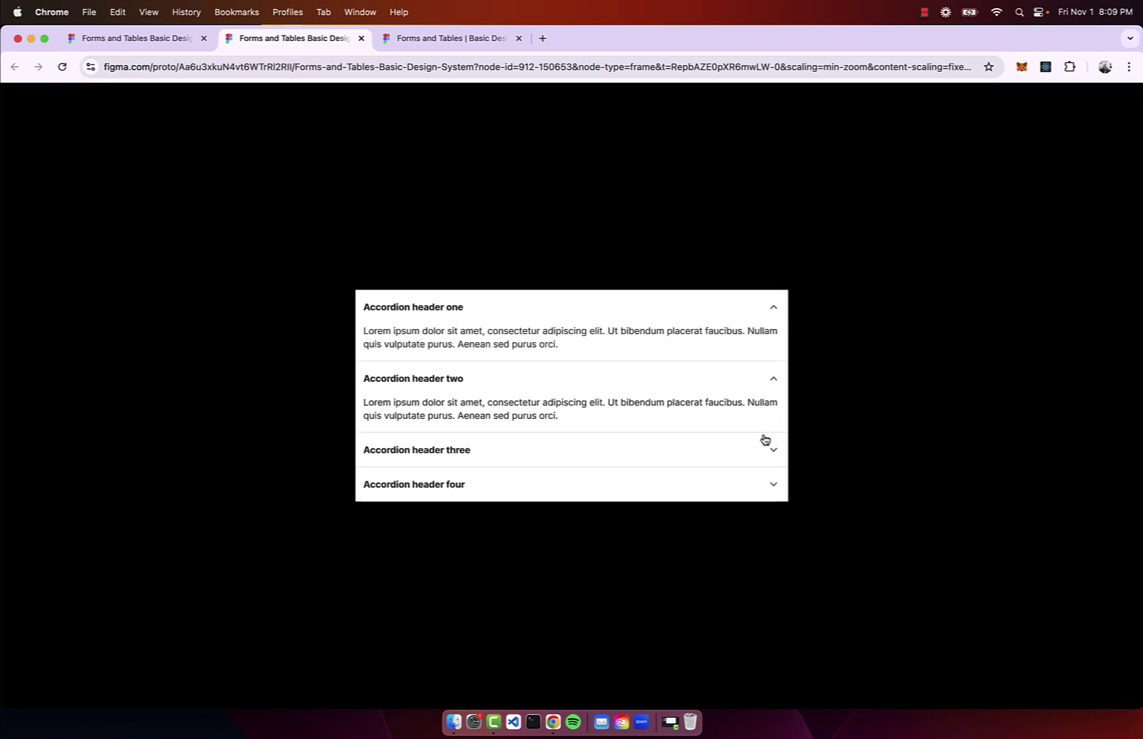
left_click(771, 450)
left_click(137, 39)
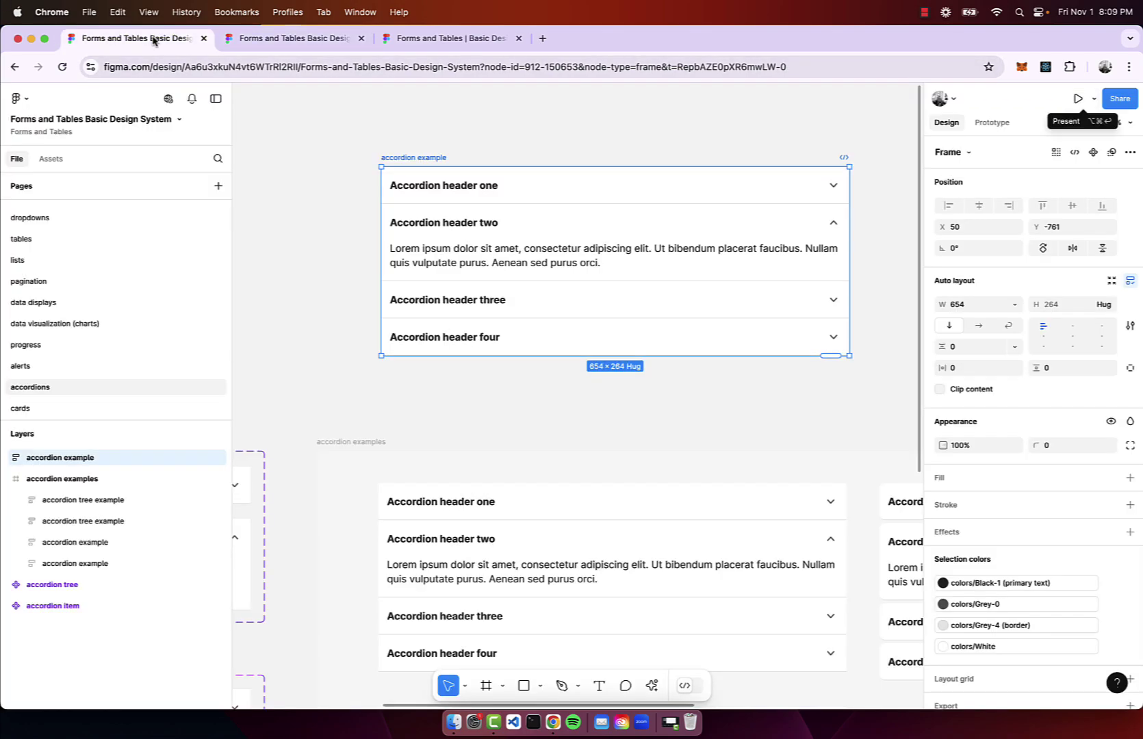
Delete the copied accordion example.
scroll(446, 335, "down", 5)
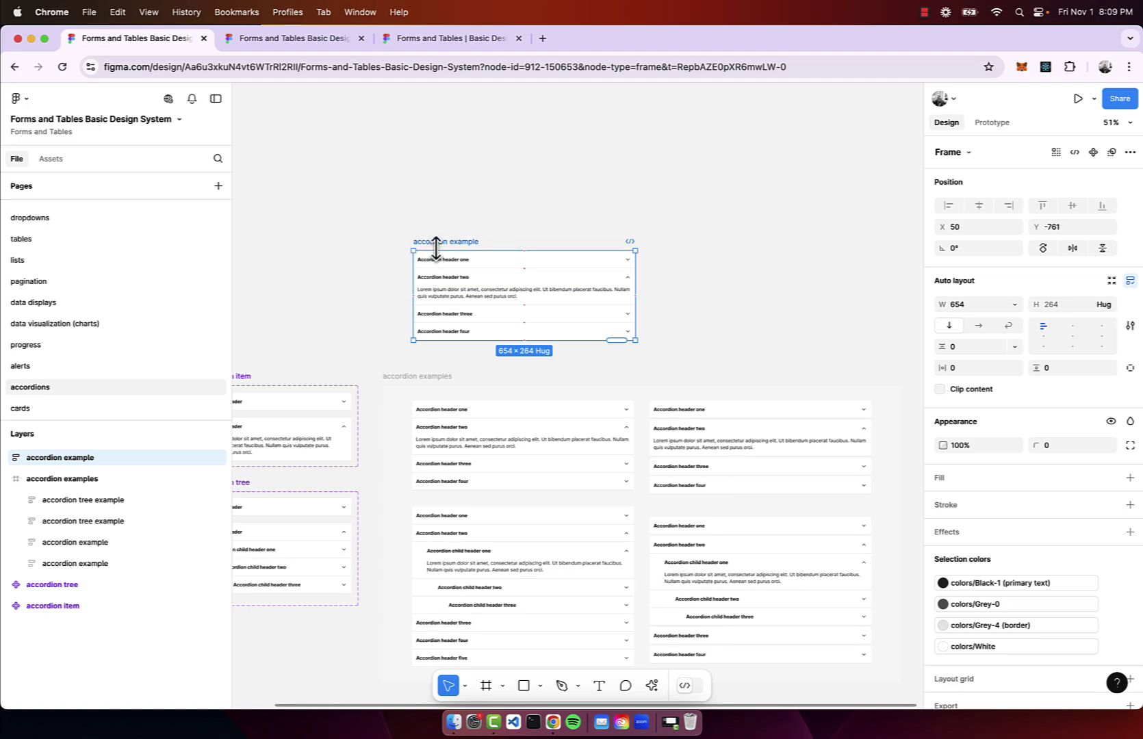
key("BackSpace")
scroll(54, 356, "down", 1)
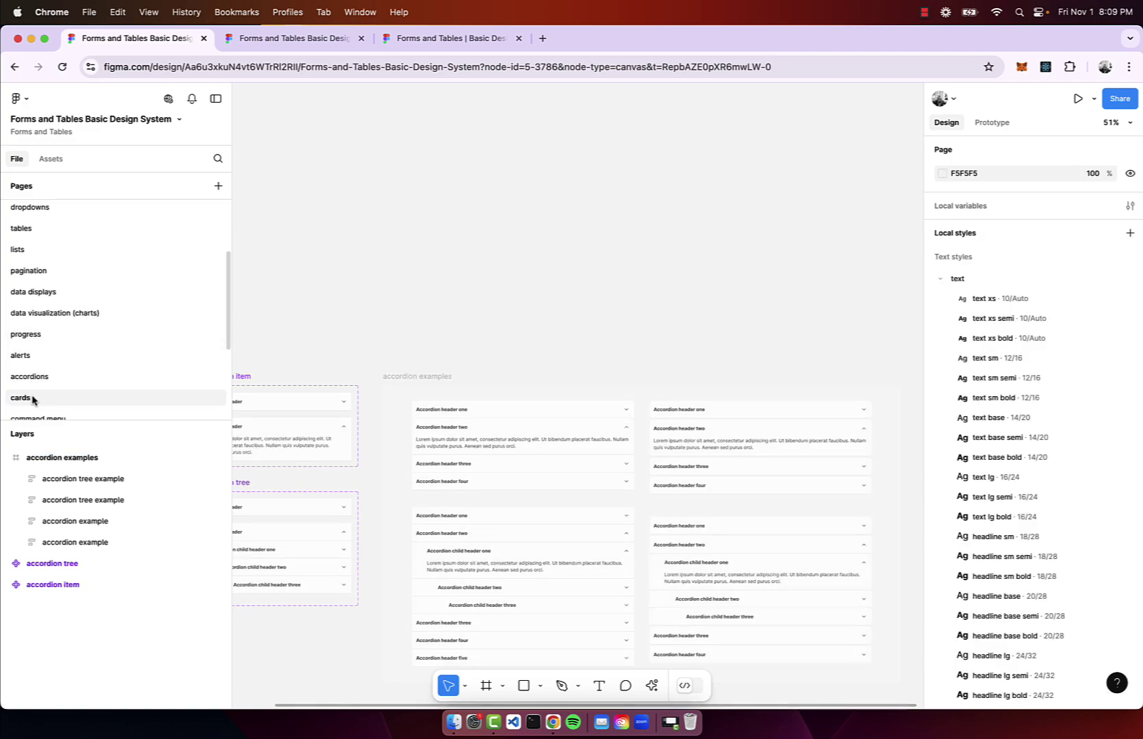
On the cards page, copy the sm, vertical card variant above the component set.
left_click(33, 399)
scroll(424, 311, "up", 3)
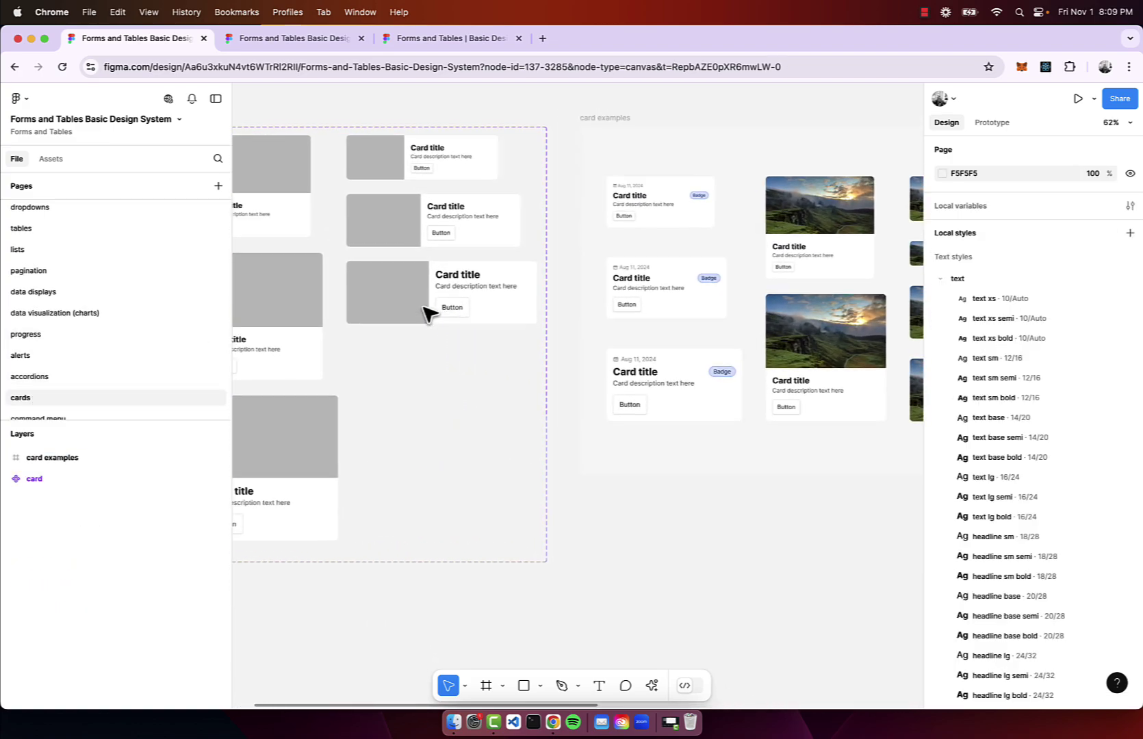
scroll(424, 313, "down", 3)
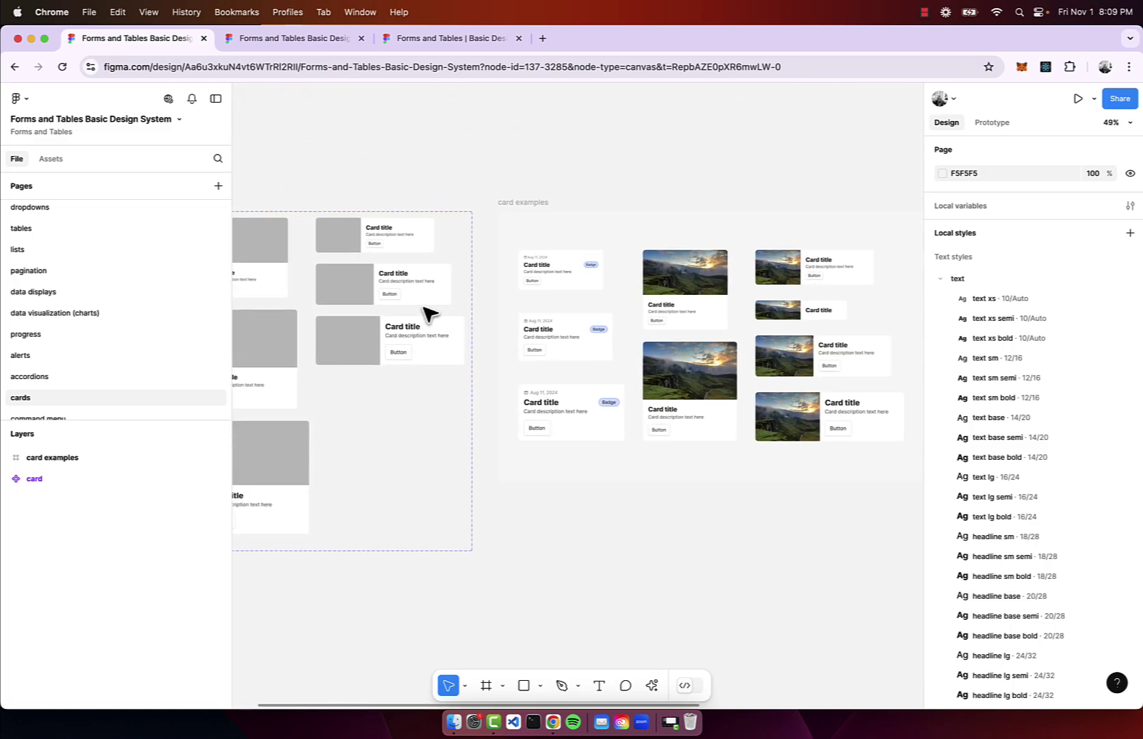
scroll(425, 313, "up", 5)
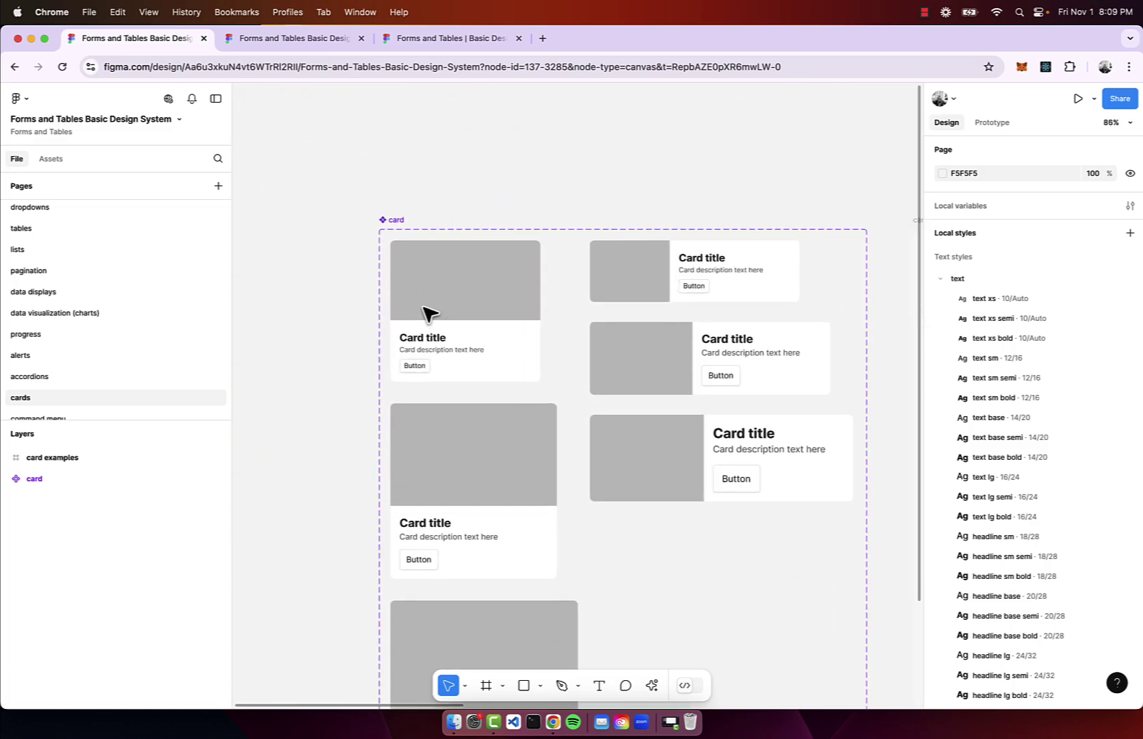
scroll(424, 313, "down", 4)
left_click(452, 327)
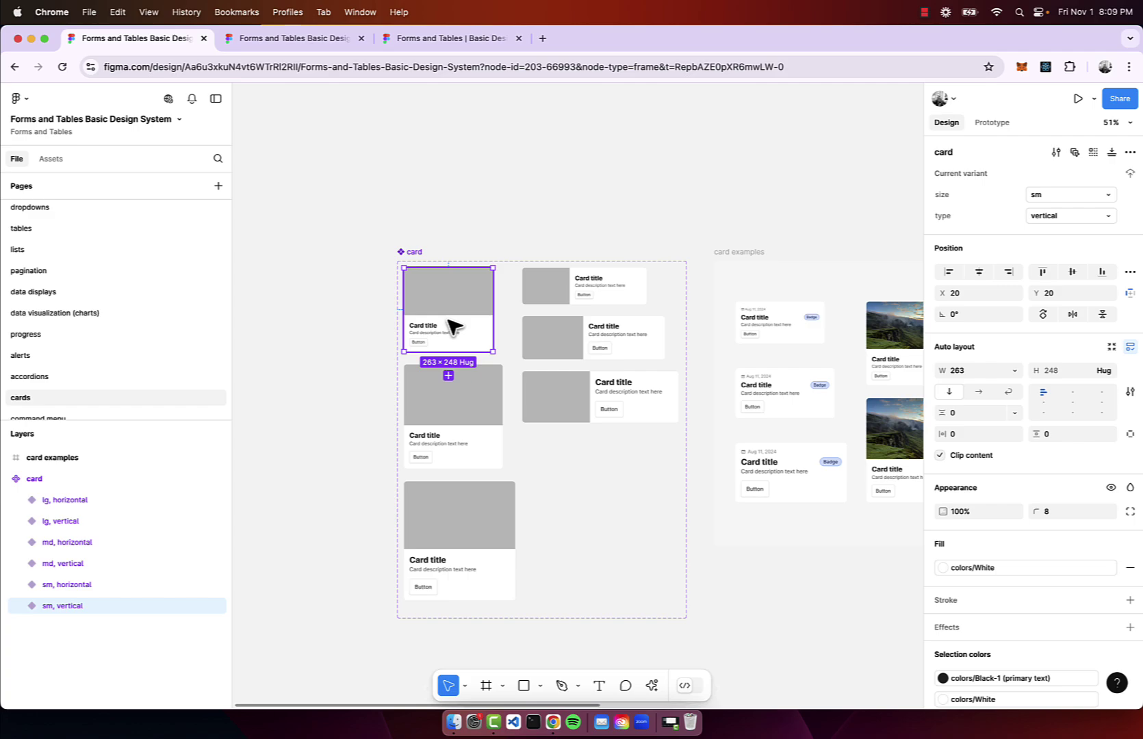
left_click_drag(452, 322, 541, 190)
On the copied card, turn on the component slot and turn off description, media, button and main content.
scroll(540, 190, "up", 5)
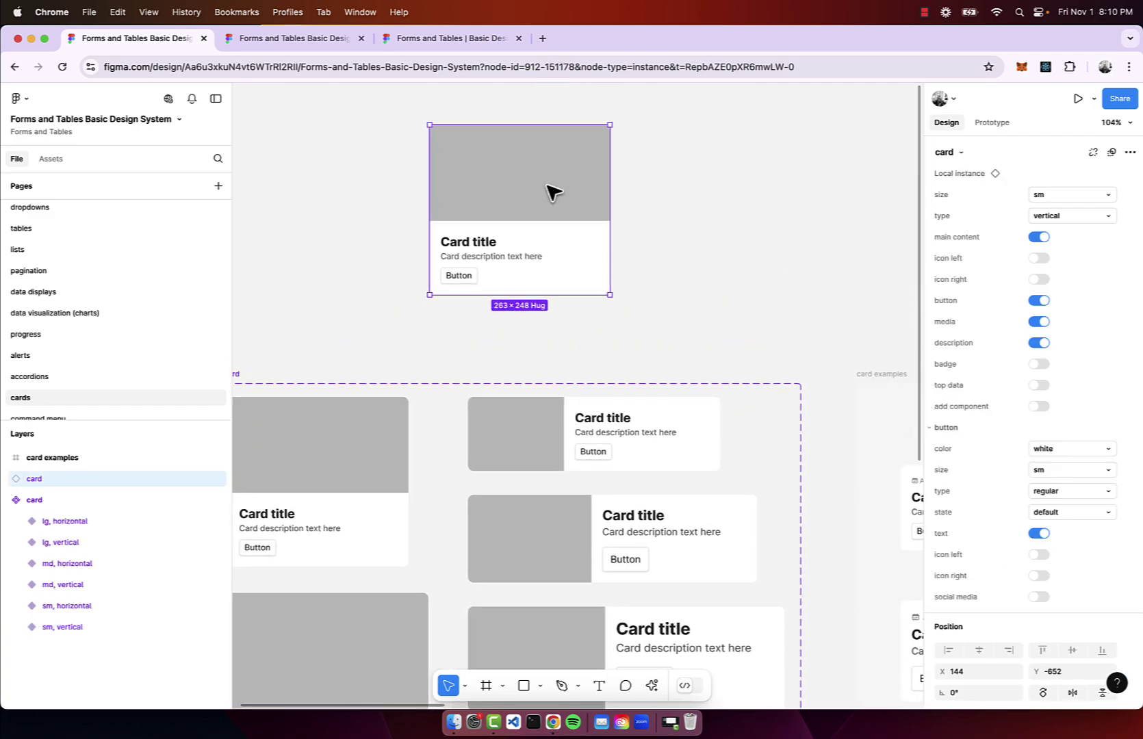
left_click(1041, 407)
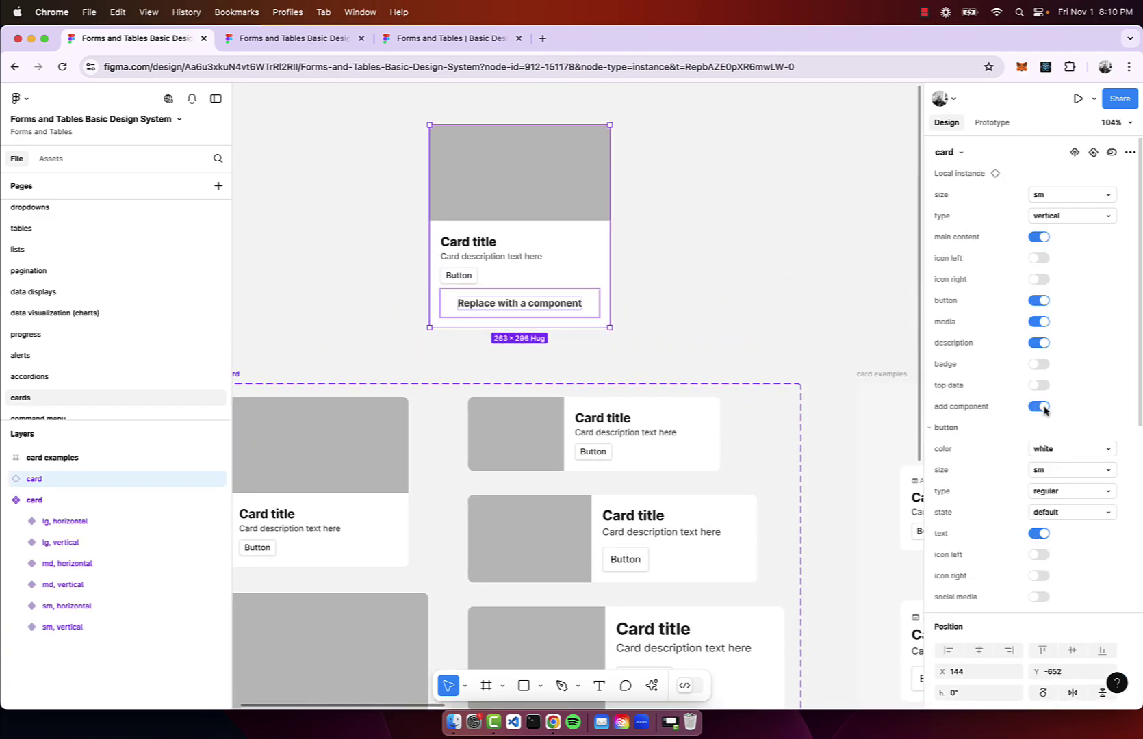
left_click(1035, 343)
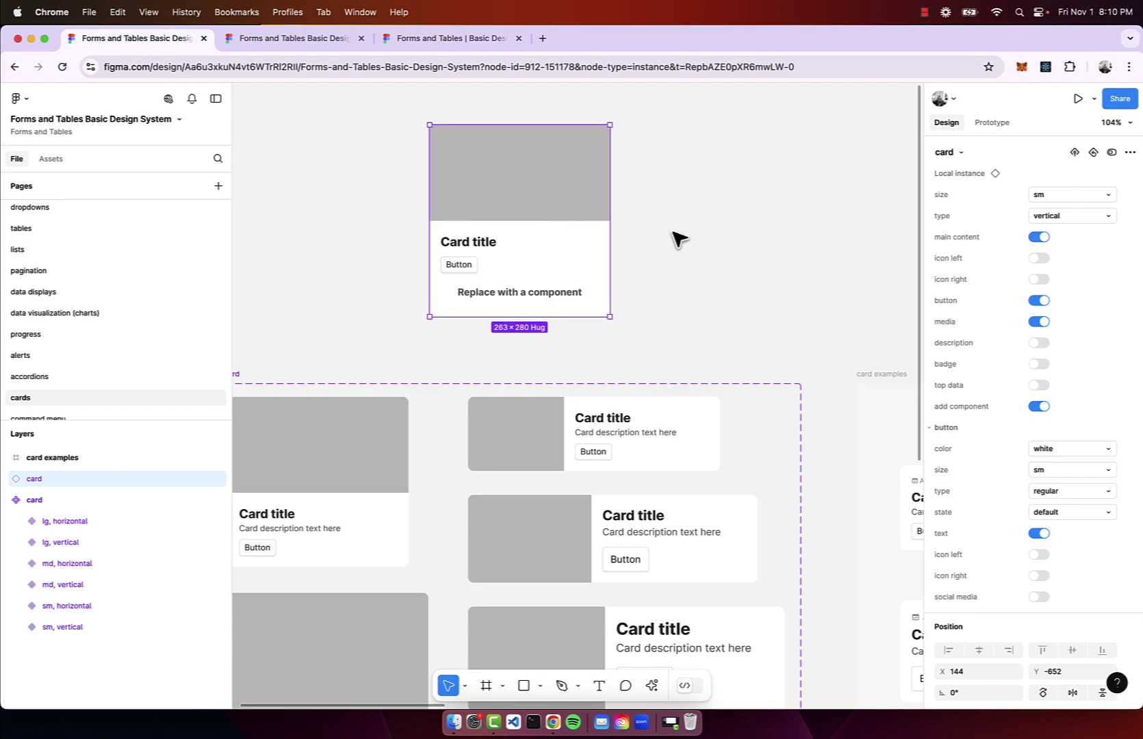
left_click(1035, 323)
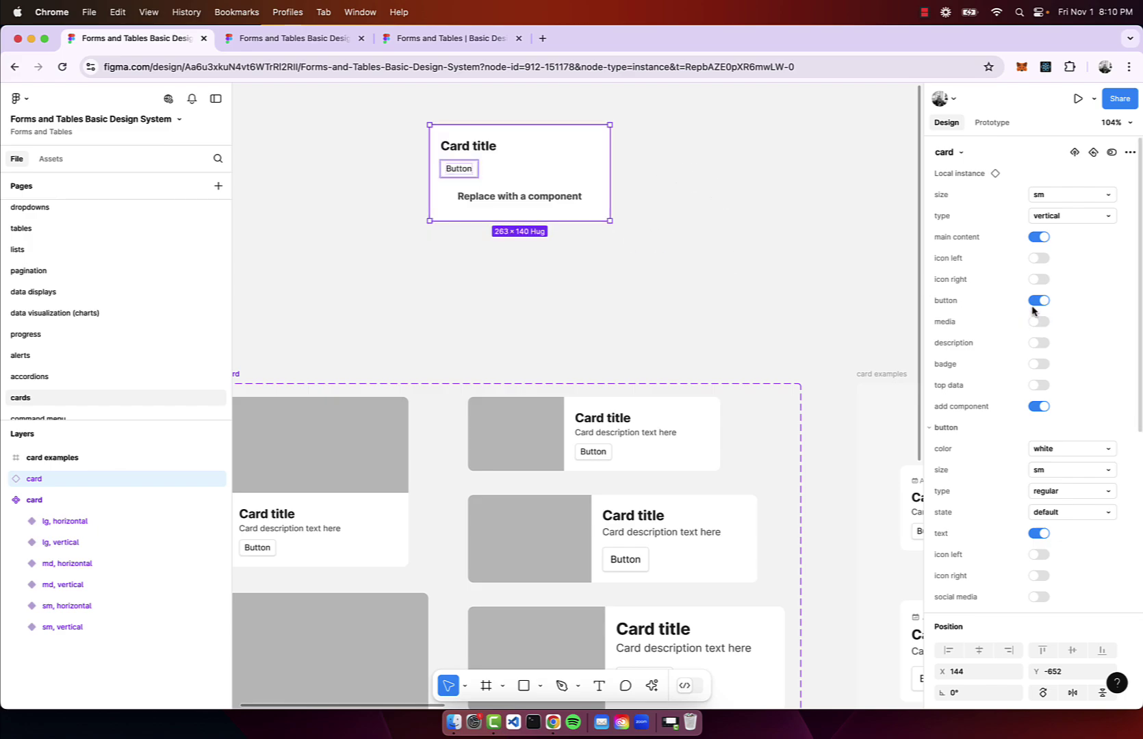
left_click(1039, 301)
left_click(1038, 237)
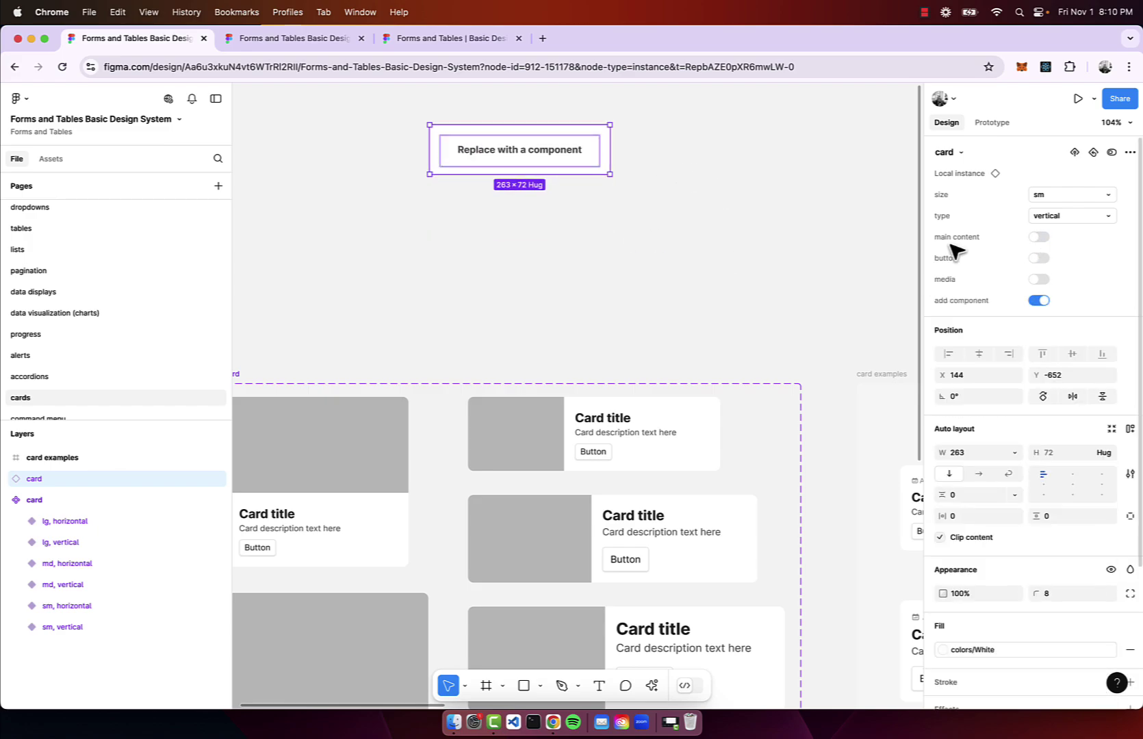
scroll(630, 235, "up", 2)
scroll(589, 306, "up", 5)
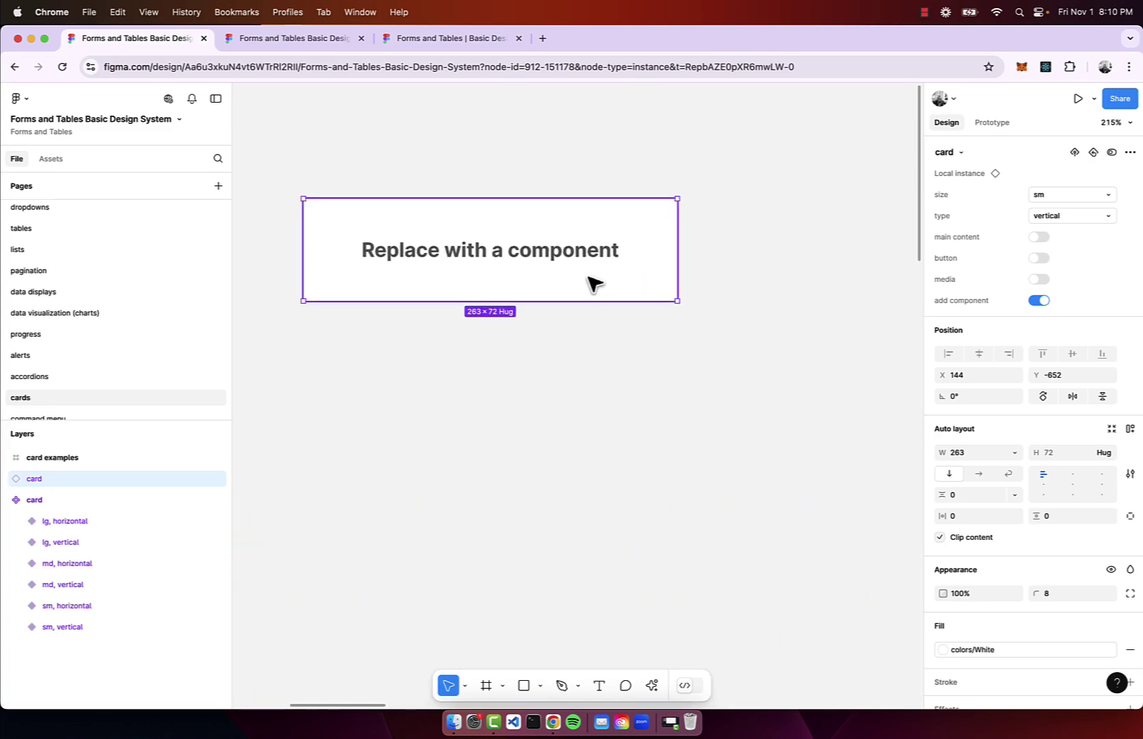
scroll(589, 281, "down", 5)
left_click(693, 308)
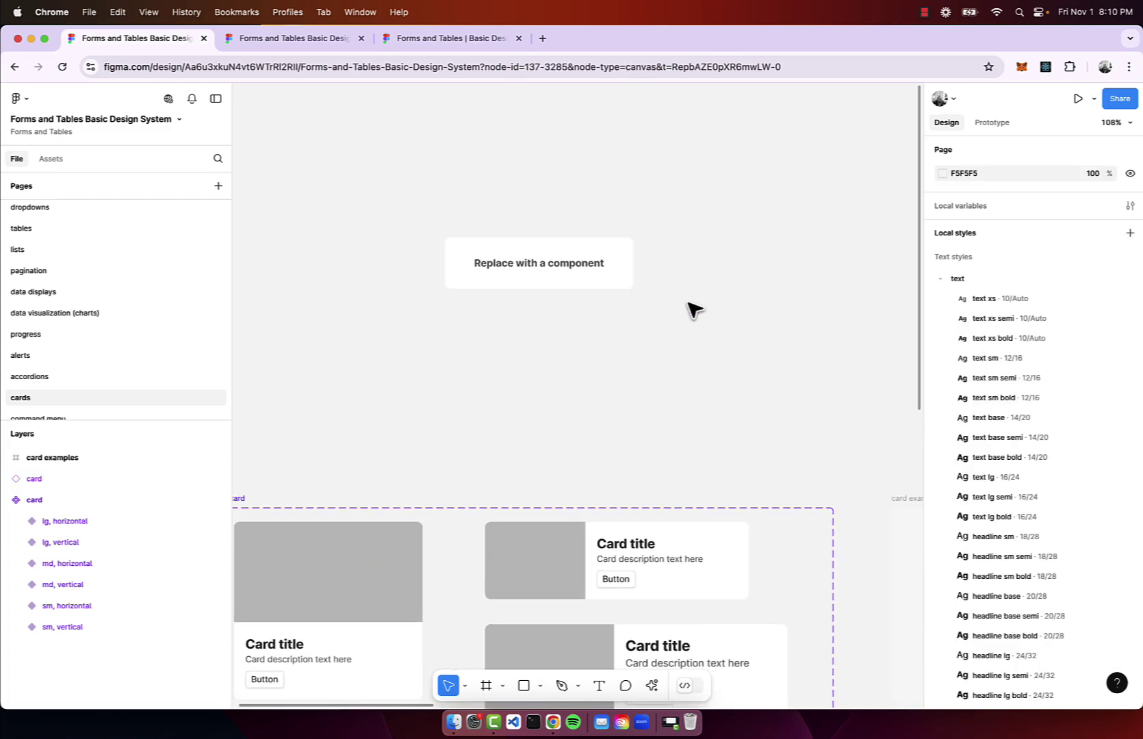
Swap the card's Replace with a component placeholder for the command menu component.
left_click(557, 278)
left_click(556, 278)
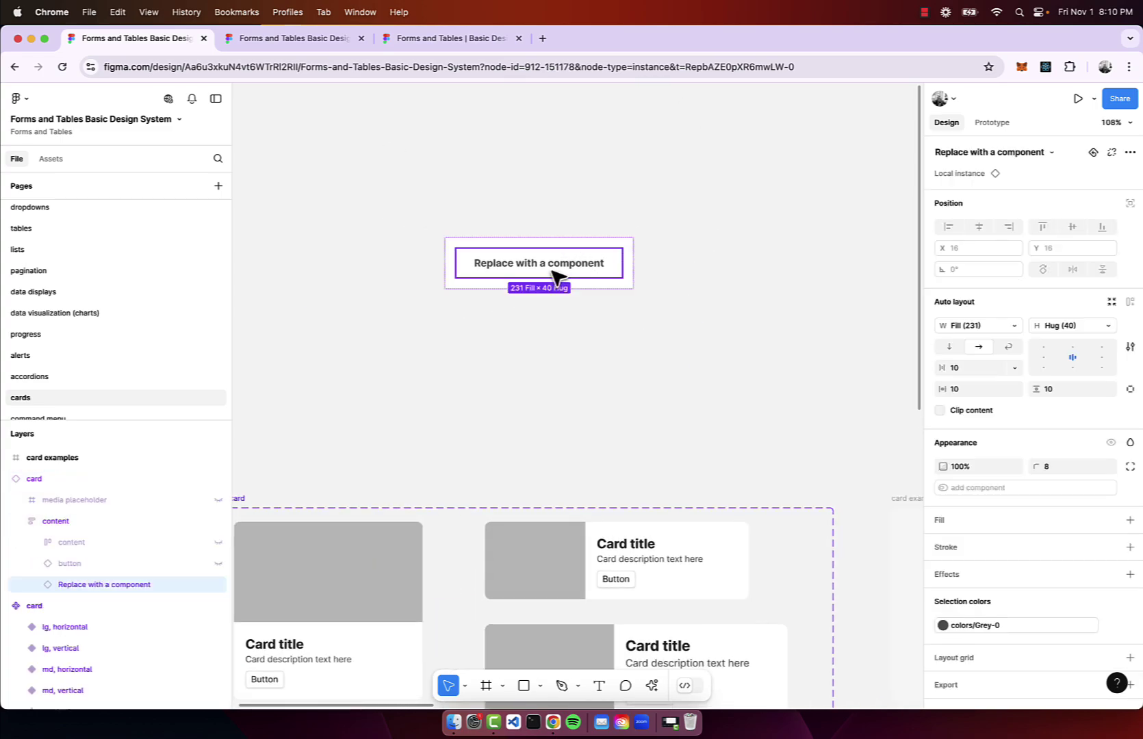
left_click(1018, 152)
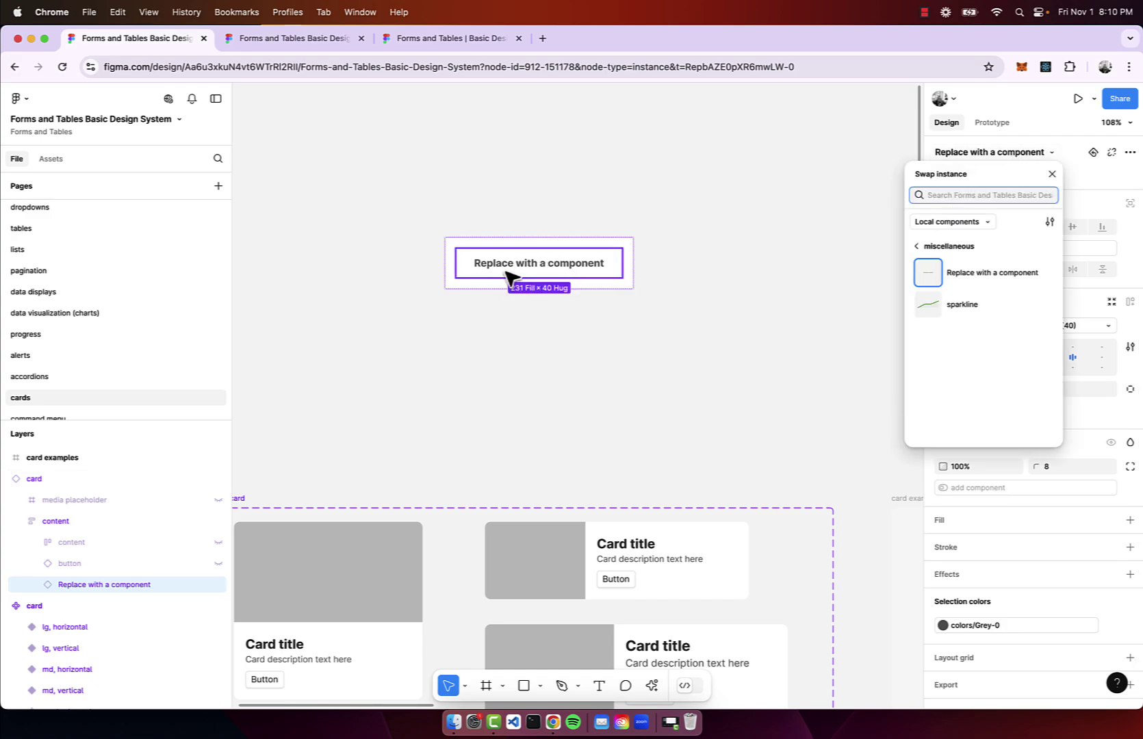
left_click(918, 247)
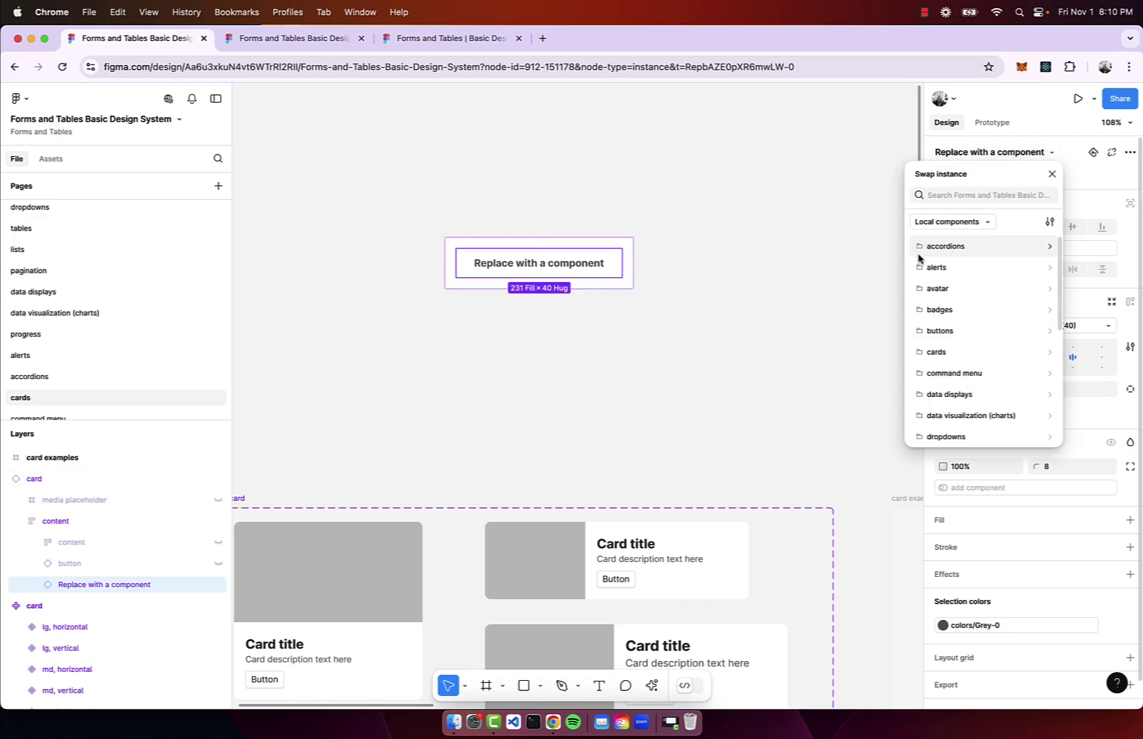
left_click(945, 373)
left_click(978, 281)
left_click(751, 373)
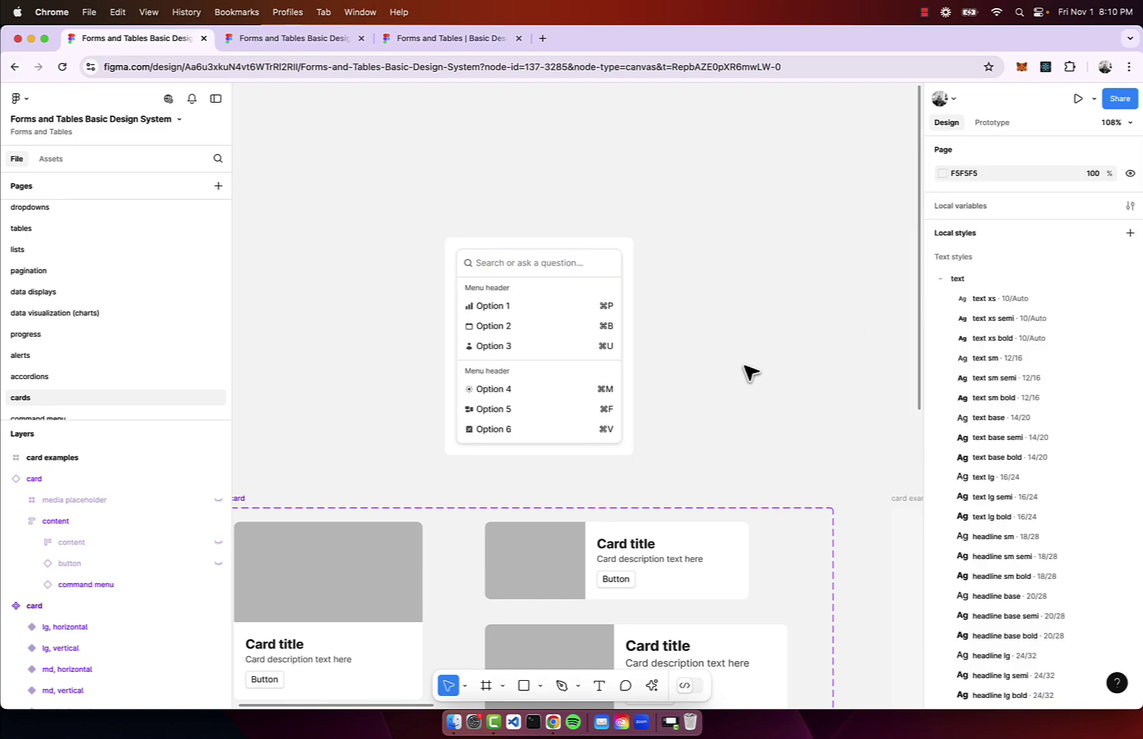
Widen the command menu card to 383 px.
left_click(620, 365)
left_click_drag(635, 355, 719, 355)
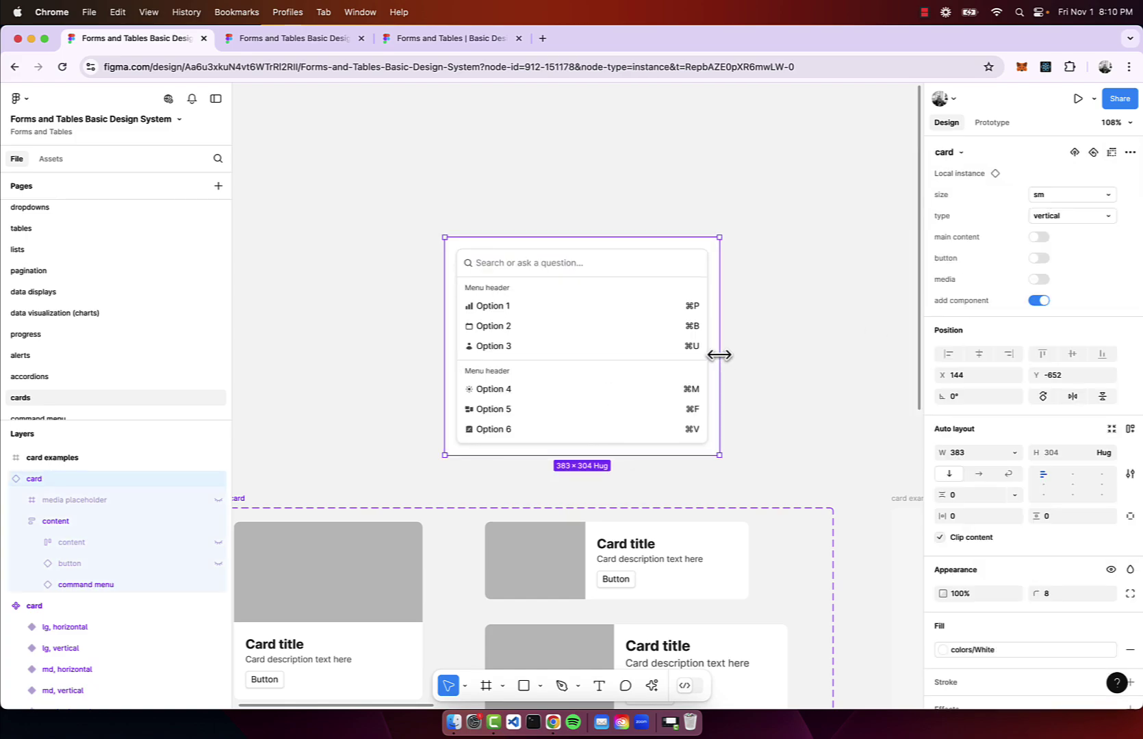
scroll(719, 354, "down", 5)
scroll(719, 355, "down", 5)
scroll(719, 355, "right", 3)
Delete the trial command menu card.
left_click(659, 212)
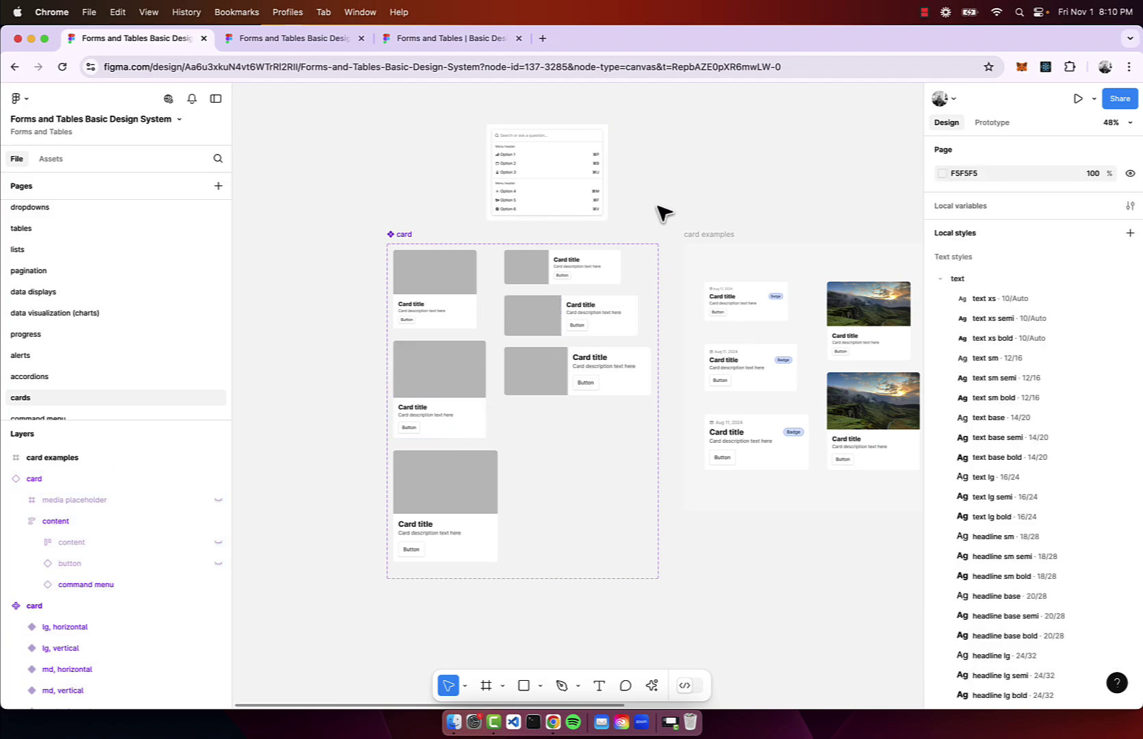
left_click(556, 181)
key("Delete")
scroll(34, 387, "down", 2)
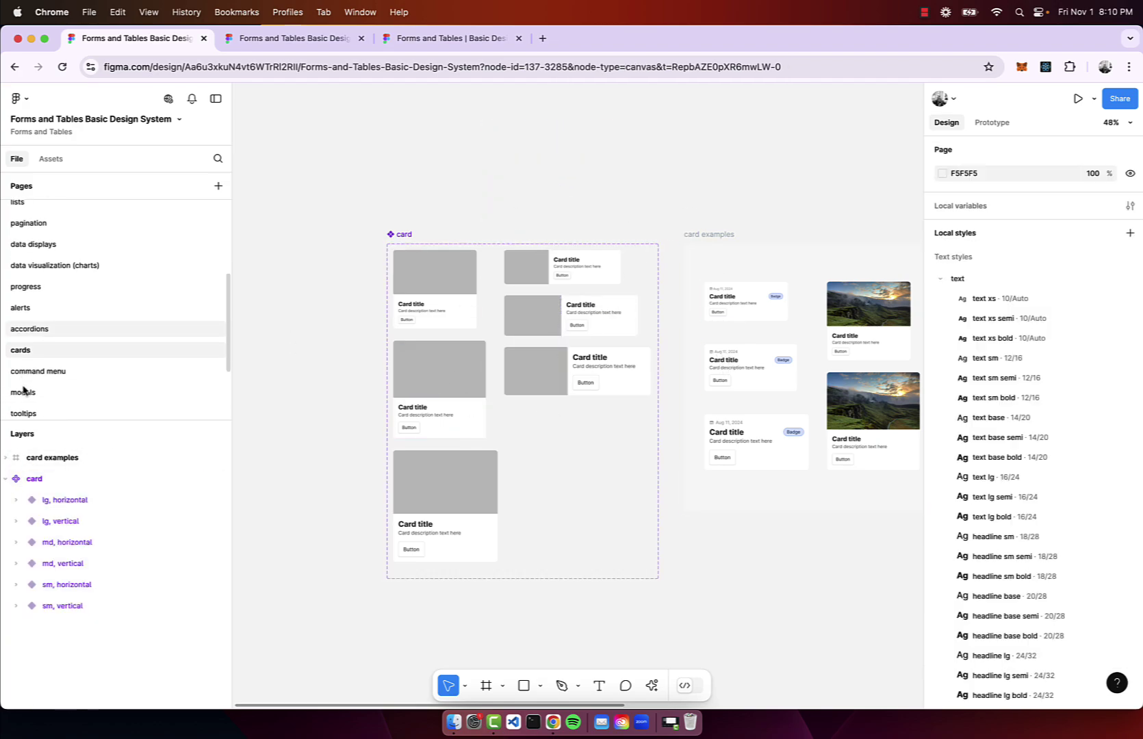
View the command menu page, then pan the modals page through its examples to the templates section.
left_click(40, 372)
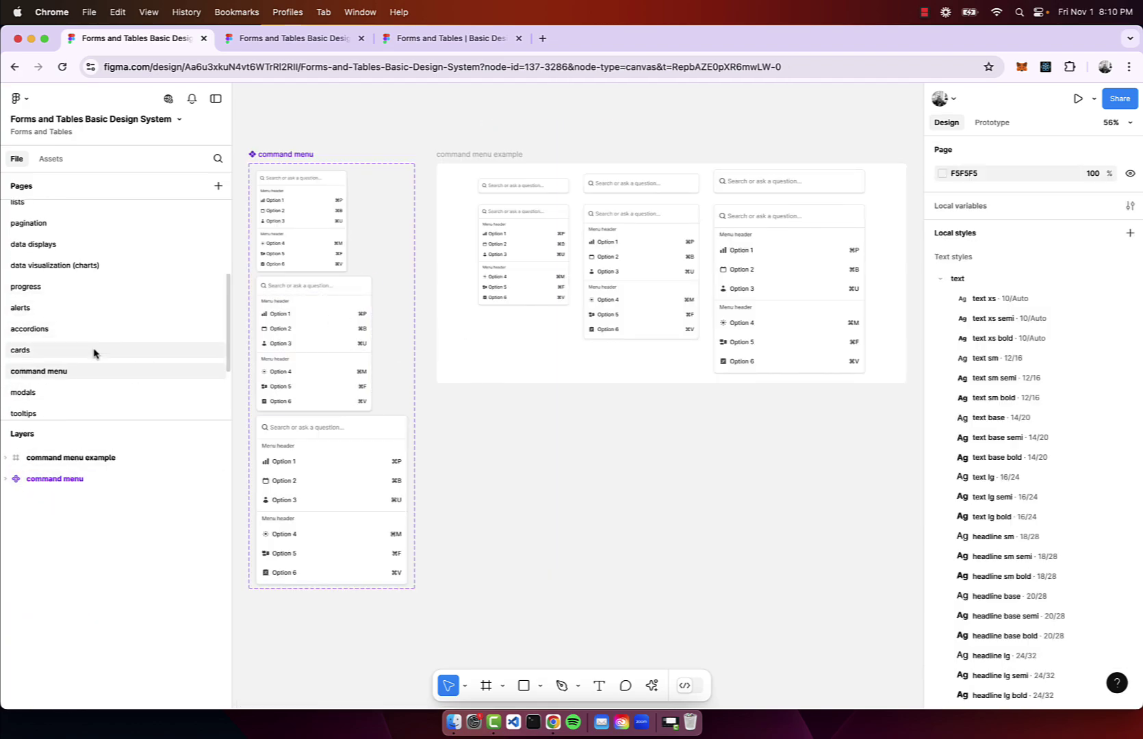
left_click(52, 394)
scroll(742, 428, "up", 3)
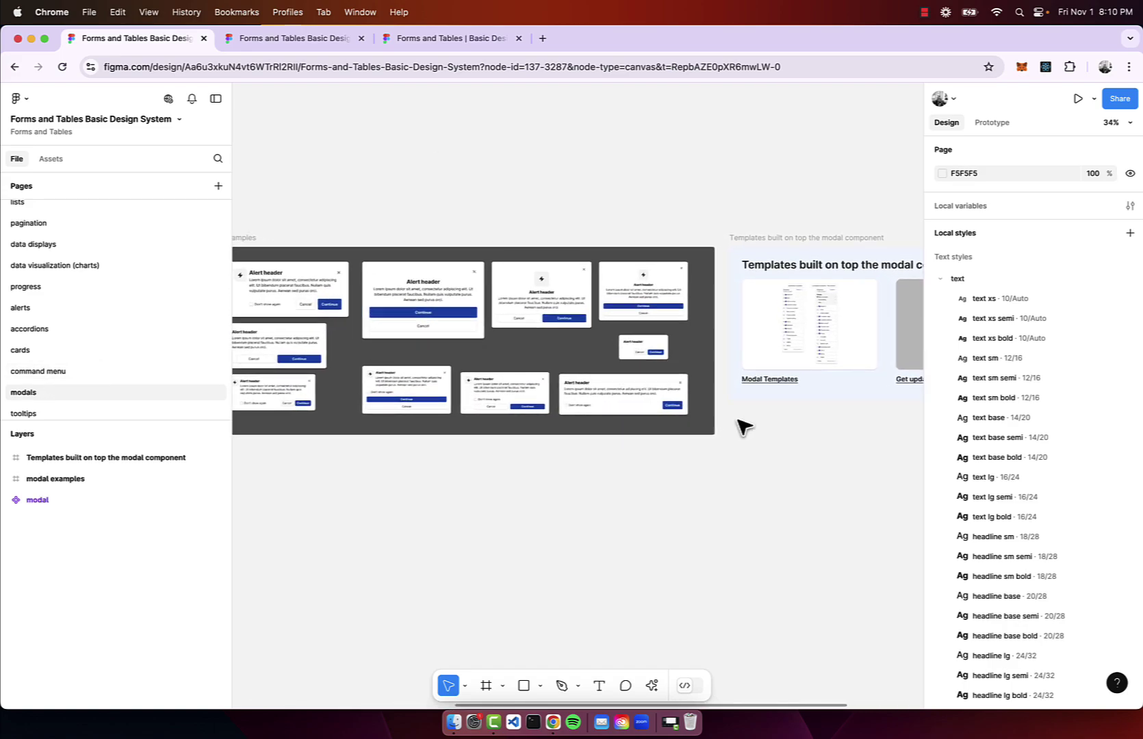
scroll(743, 428, "left", 5)
scroll(519, 371, "up", 3)
scroll(519, 371, "right", 10)
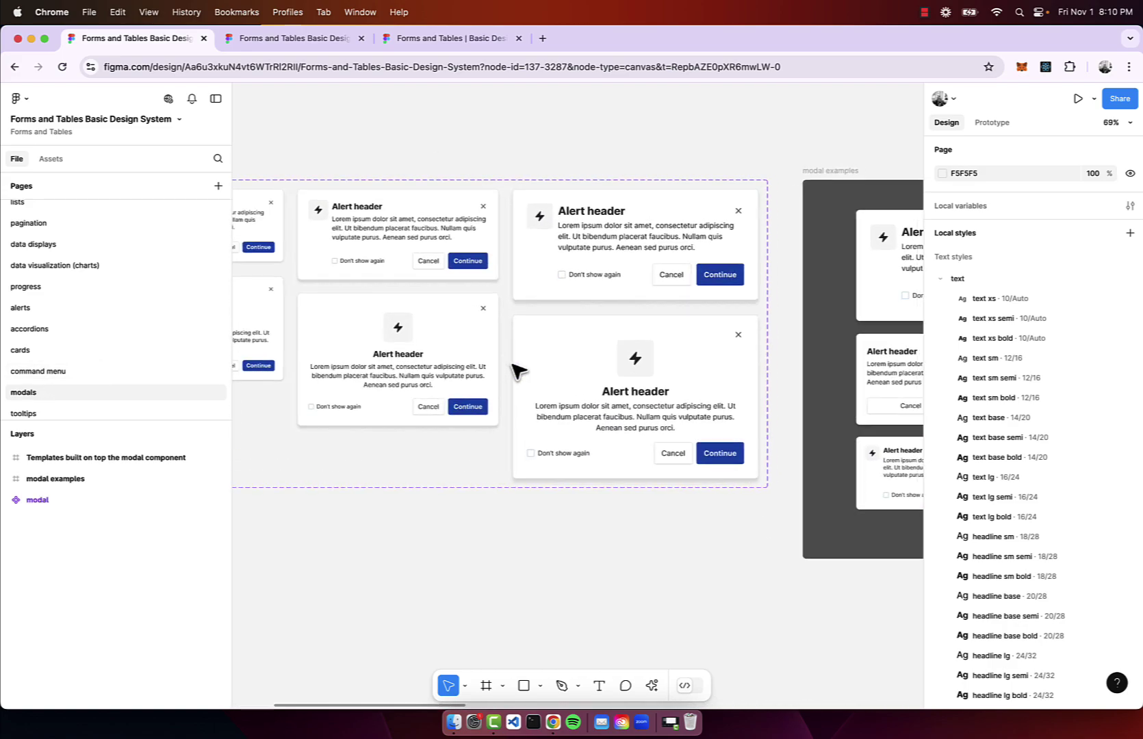
scroll(519, 371, "up", 2)
scroll(519, 371, "right", 15)
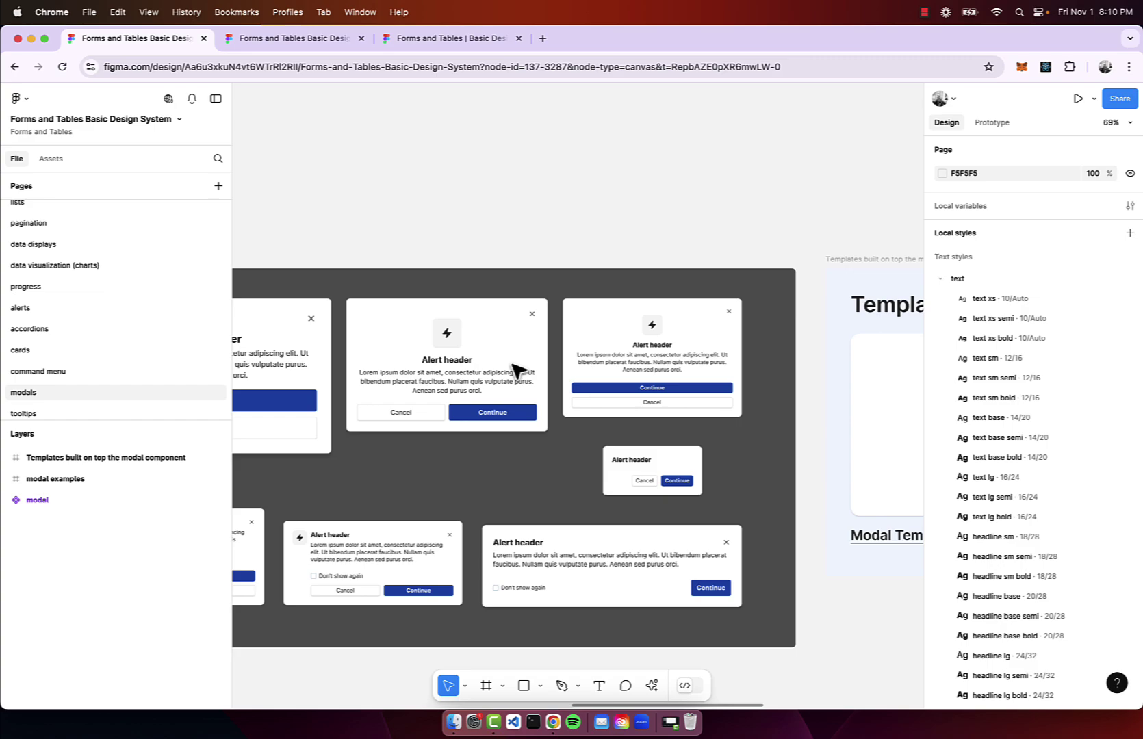
scroll(518, 371, "down", 1)
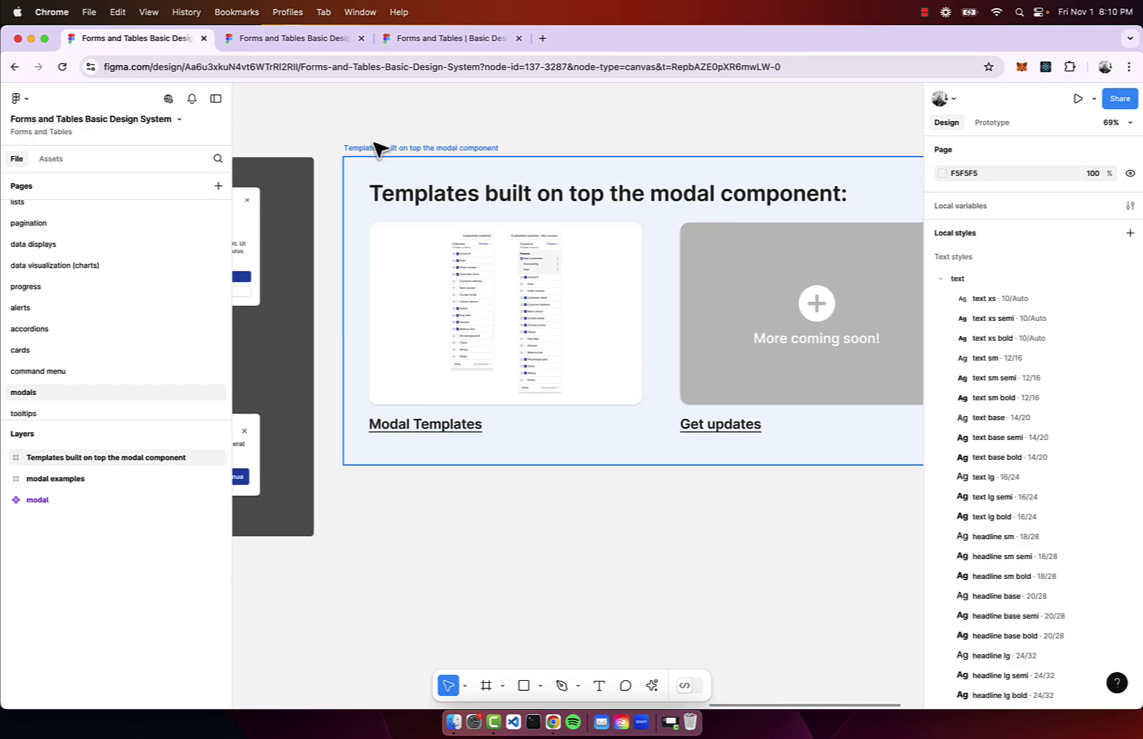
scroll(822, 352, "down", 3)
scroll(818, 352, "right", 3)
scroll(818, 353, "up", 1)
scroll(819, 354, "right", 2)
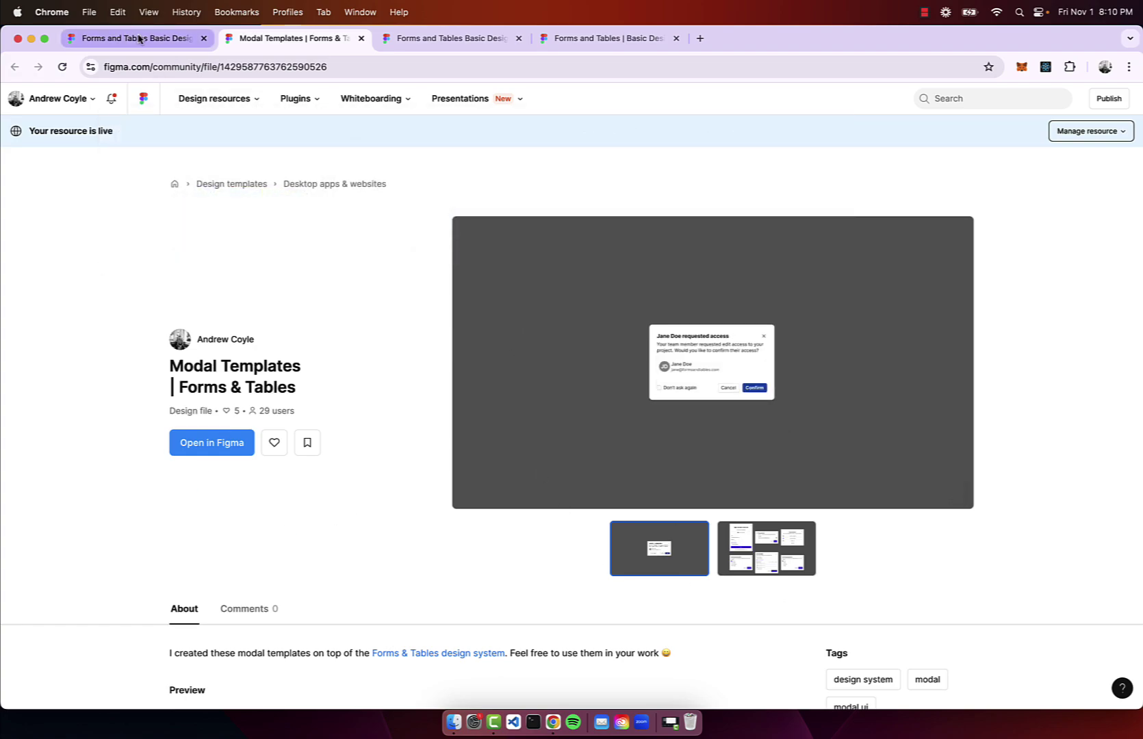
Return from the Modal Templates community page to the design file and clear the selection.
left_click(140, 39)
scroll(701, 631, "down", 5)
left_click(701, 632)
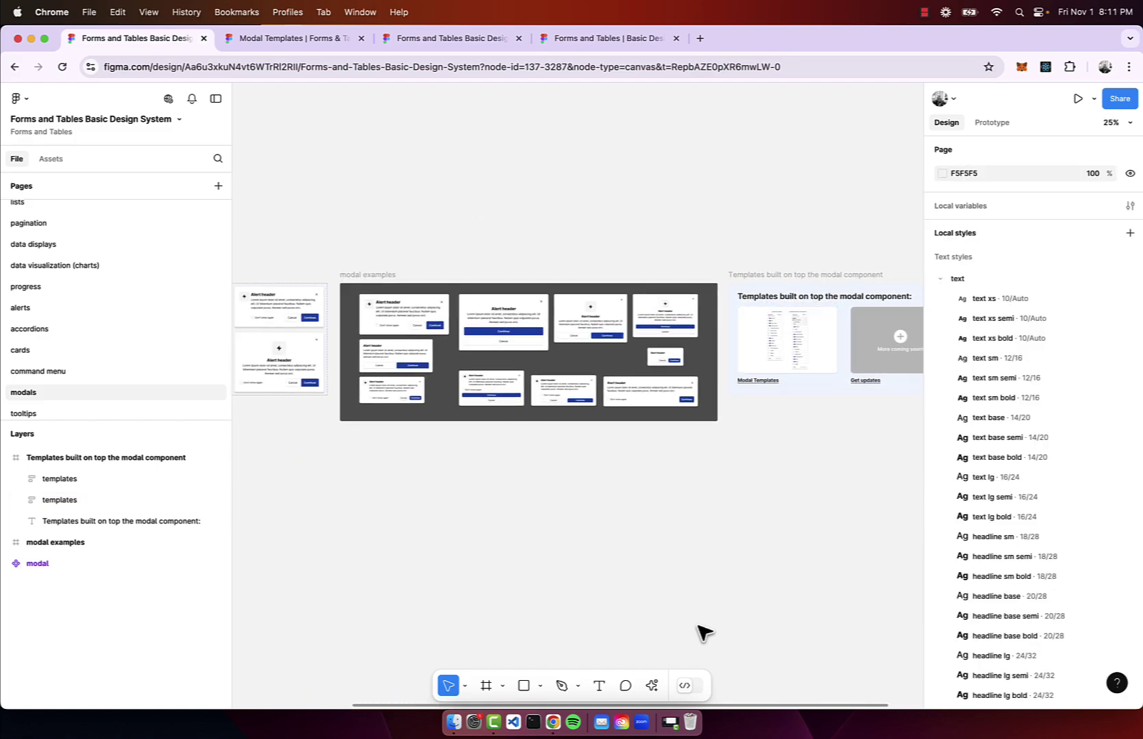
scroll(23, 356, "down", 2)
Browse the tooltips page, then the loaders page.
left_click(26, 375)
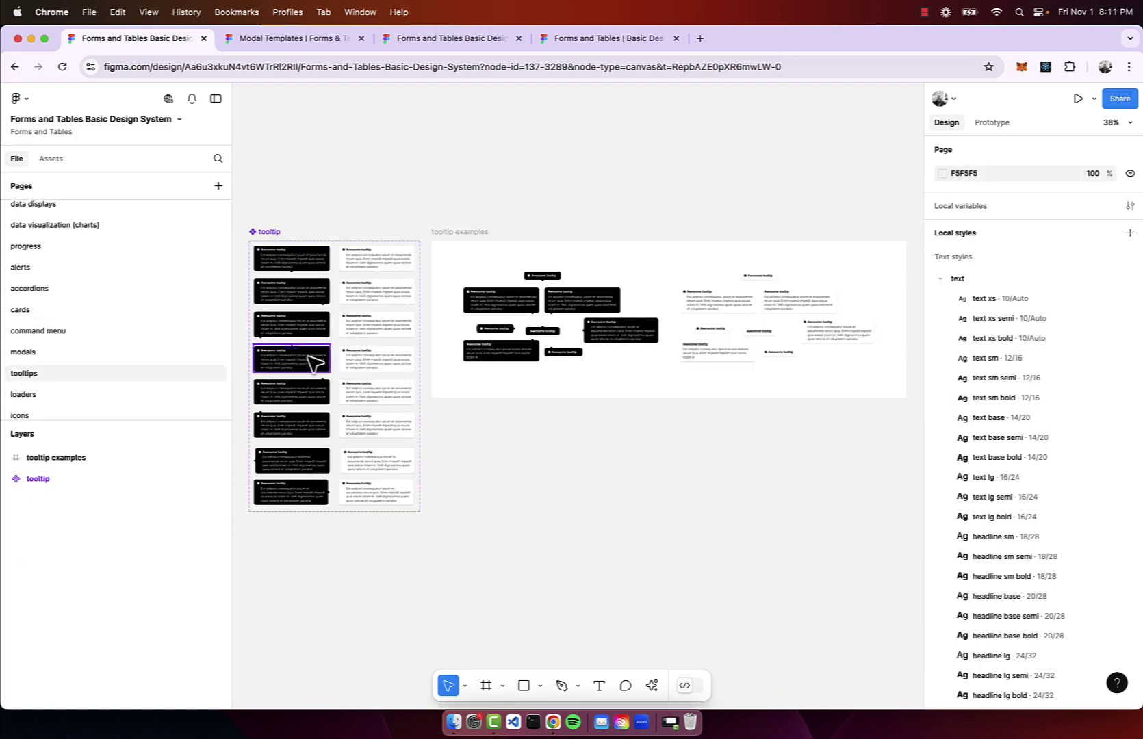
scroll(719, 423, "up", 5)
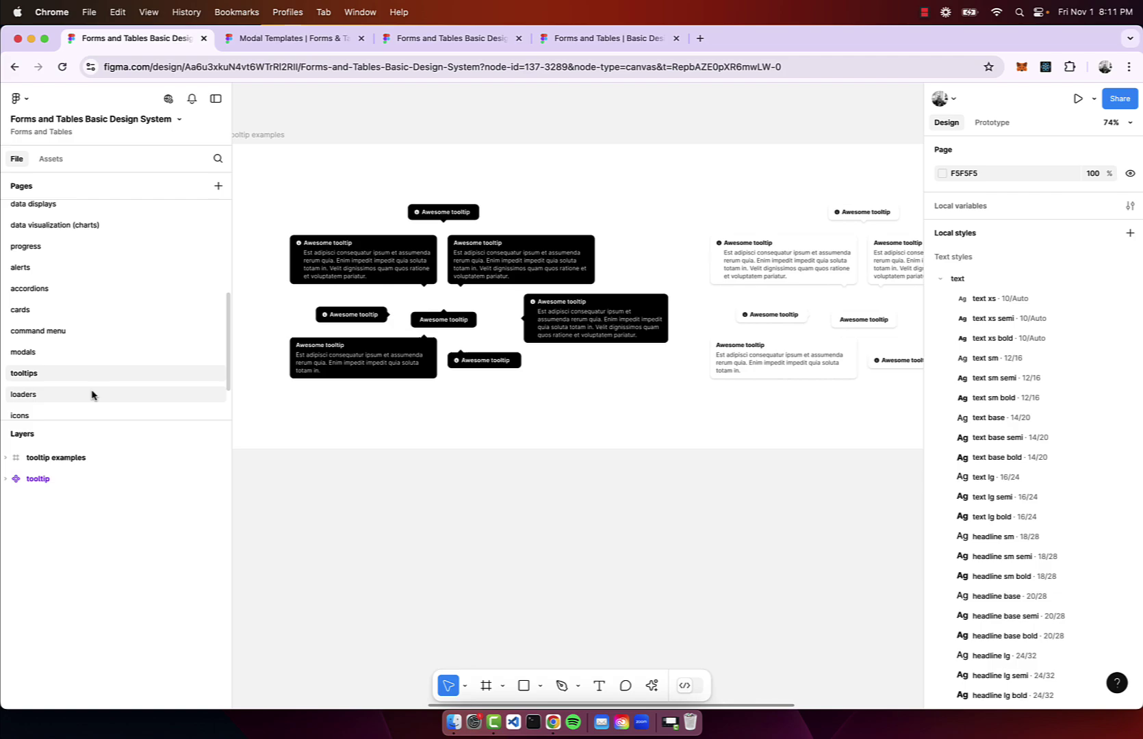
left_click(93, 396)
scroll(620, 301, "up", 5)
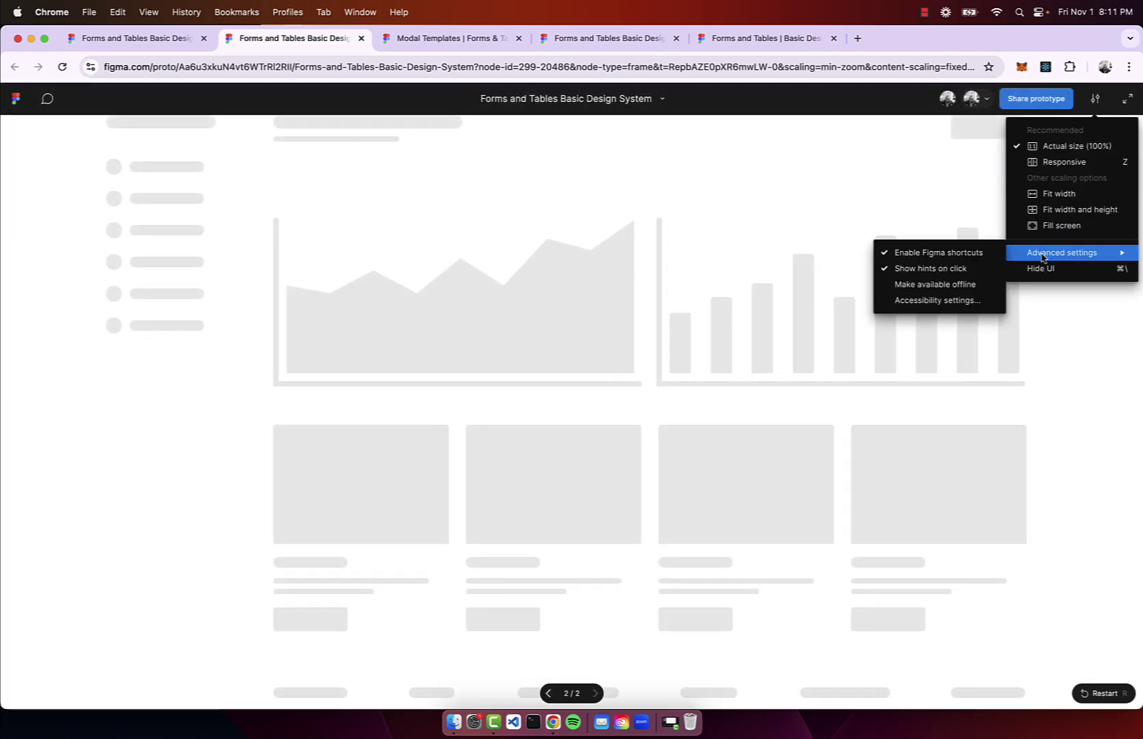
View the skeleton loader with UI hidden, then present the dot, bar and spinner loader examples.
left_click(1041, 268)
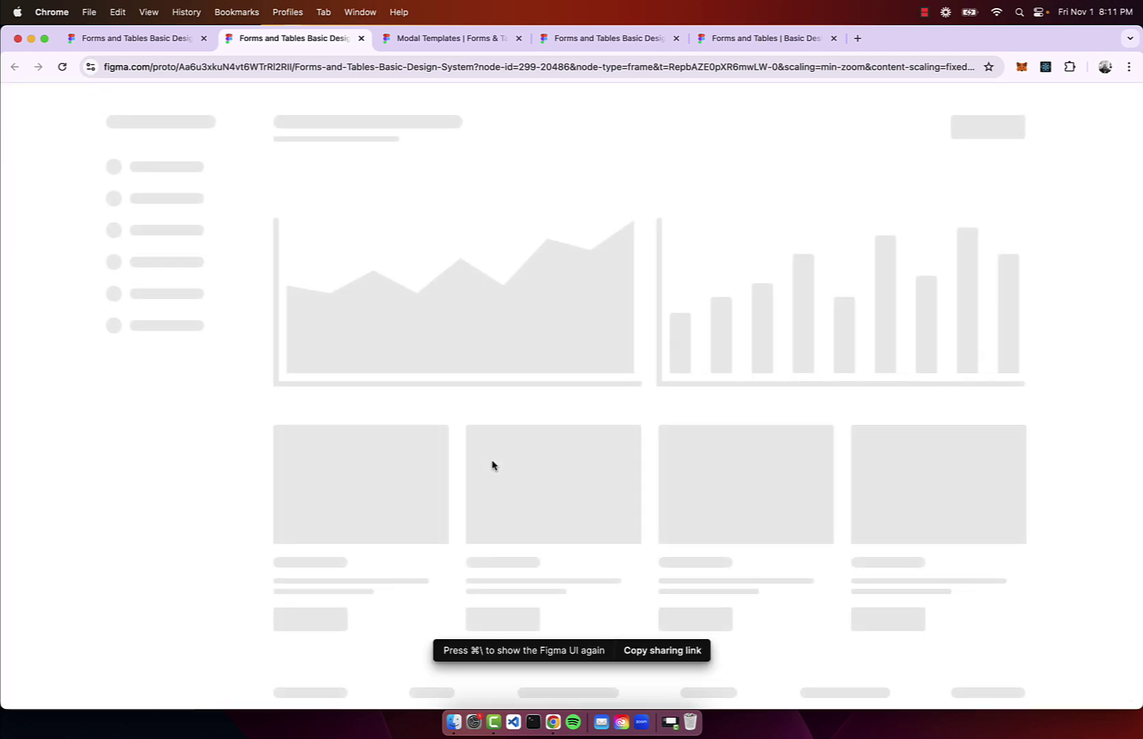
key("super+alt+Left")
left_click(525, 132)
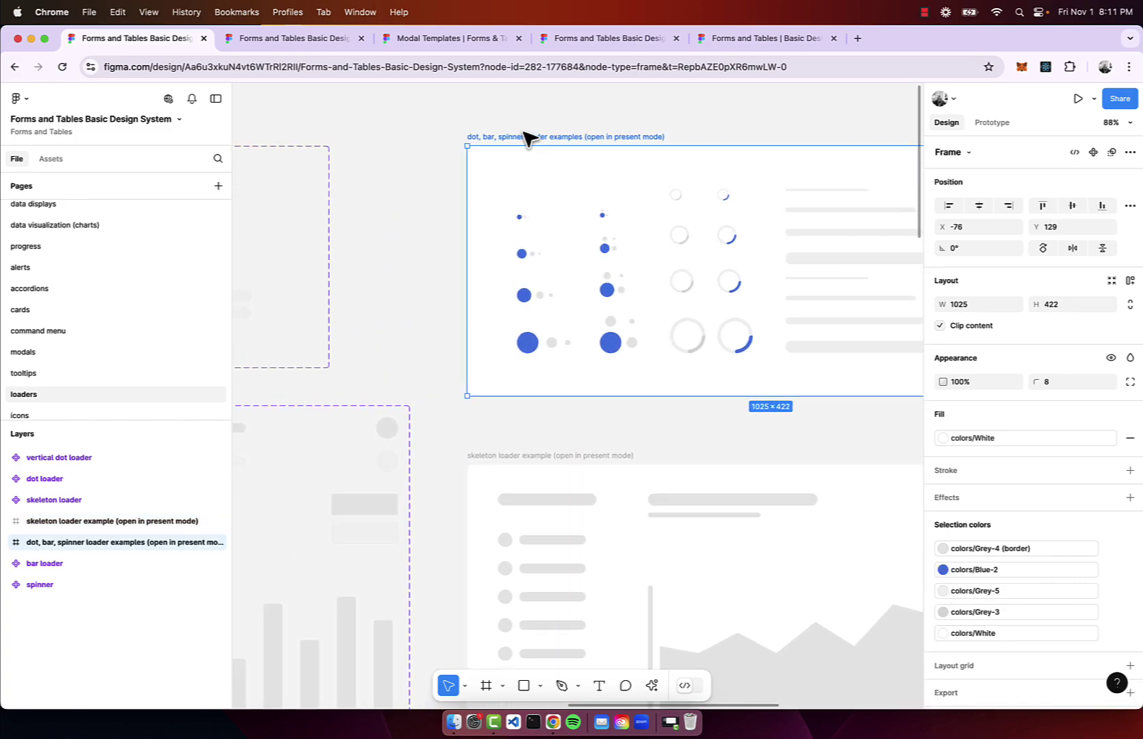
key("shift+2")
scroll(726, 197, "right", 3)
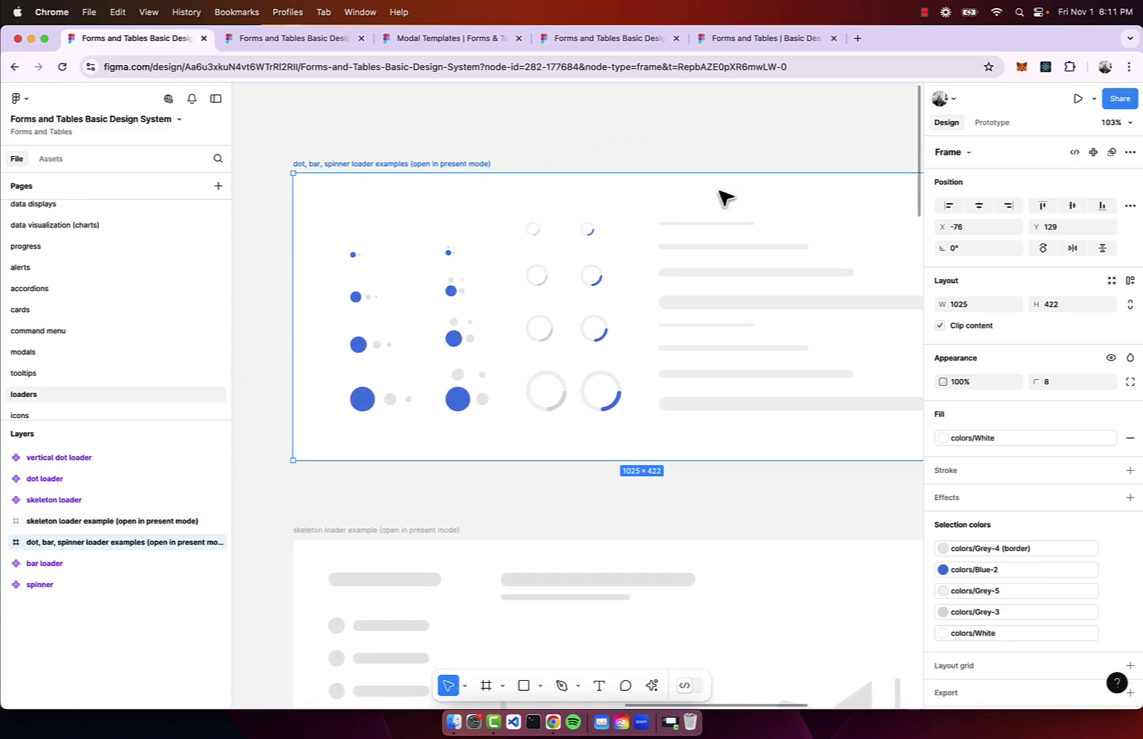
left_click(1078, 99)
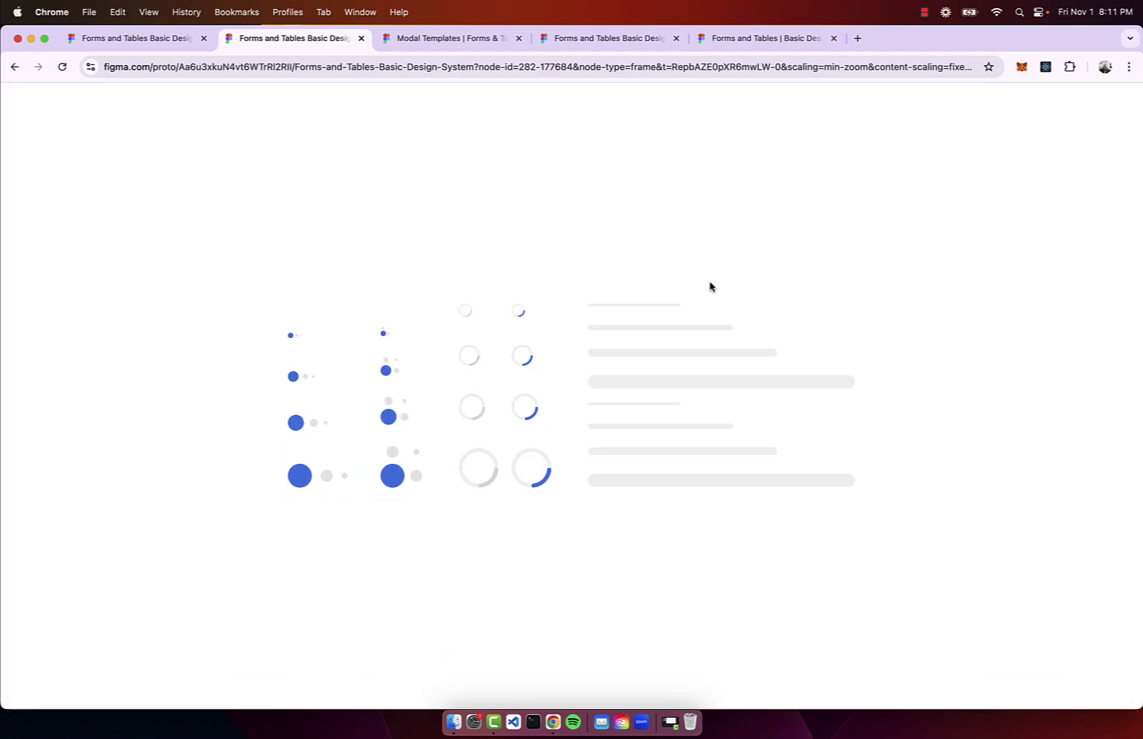
left_click(126, 39)
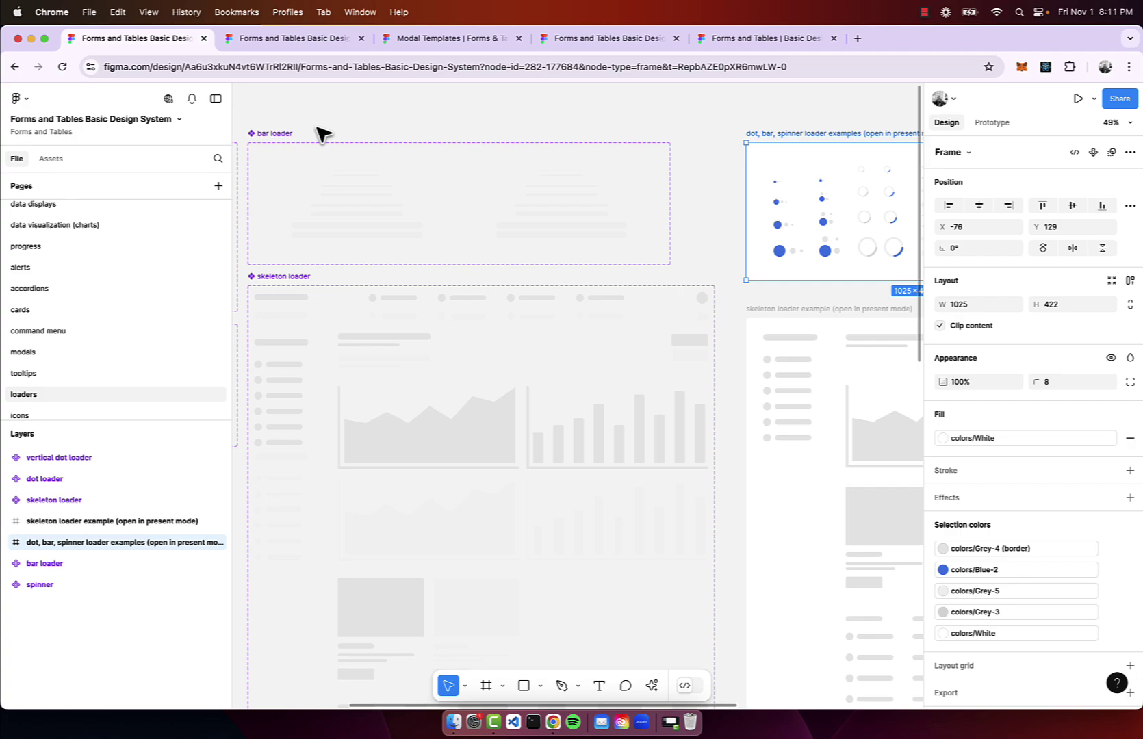
Open the icons page and look over the Utility Icons (heroicons-mini) and Social Icons sets.
scroll(85, 308, "down", 2)
left_click(76, 367)
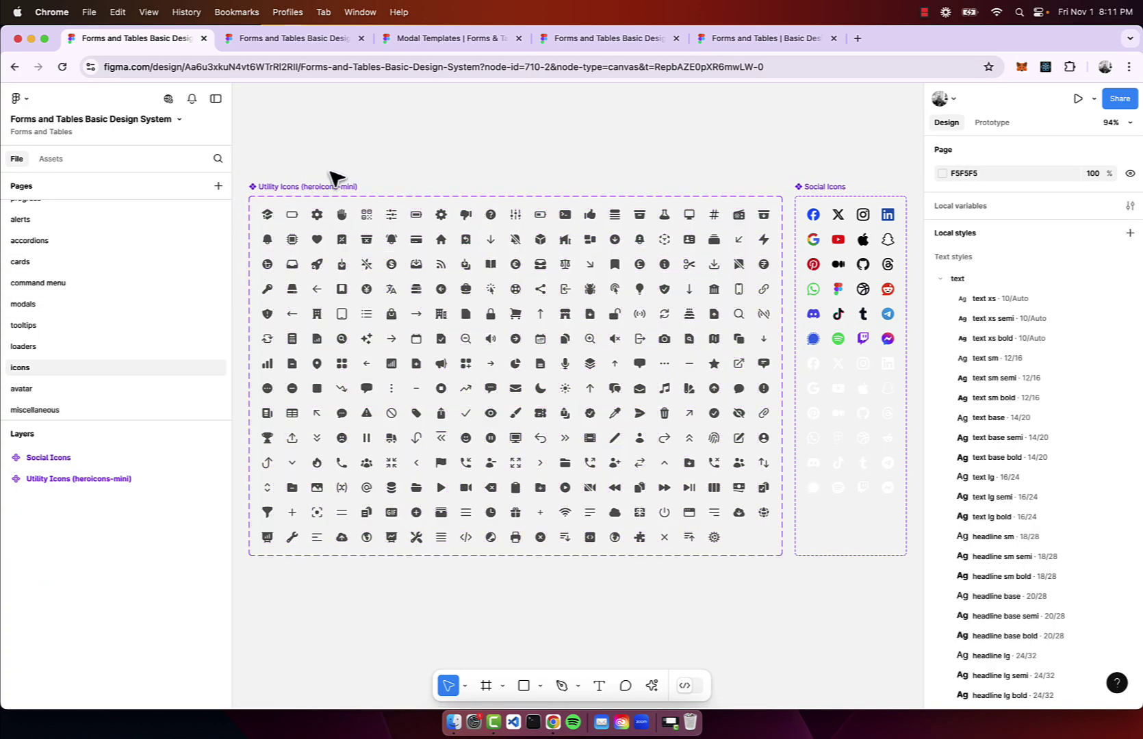
scroll(336, 178, "down", 2)
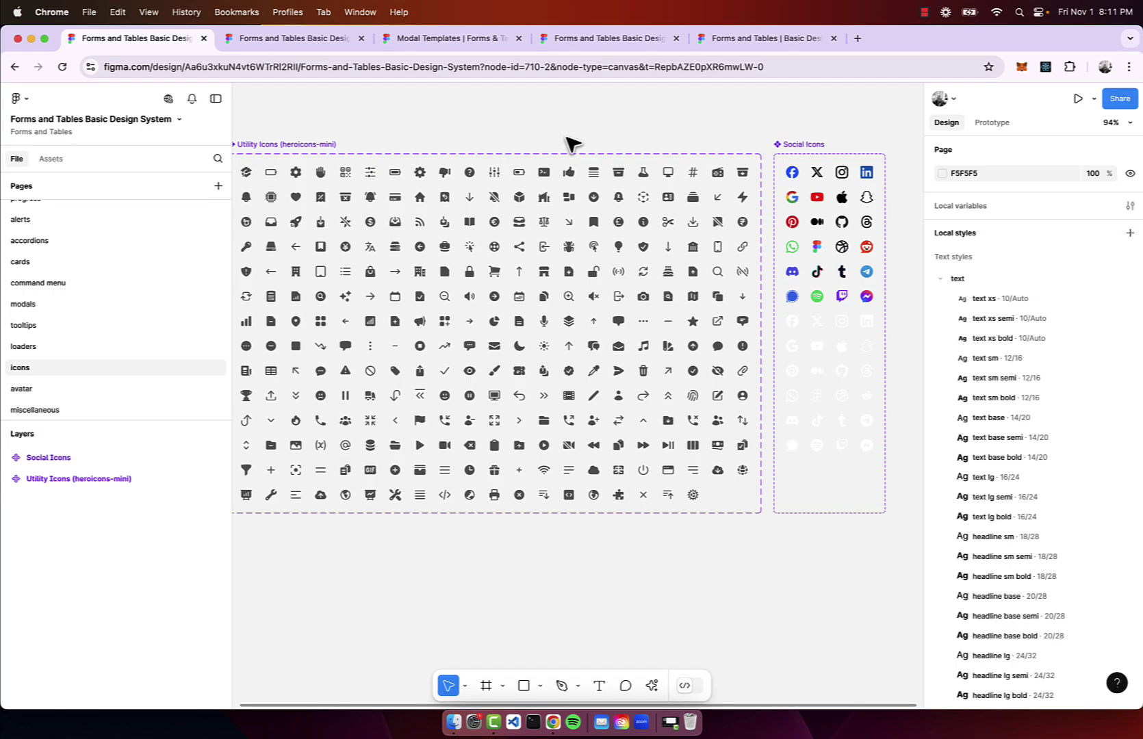
scroll(544, 505, "down", 3)
scroll(721, 541, "up", 3)
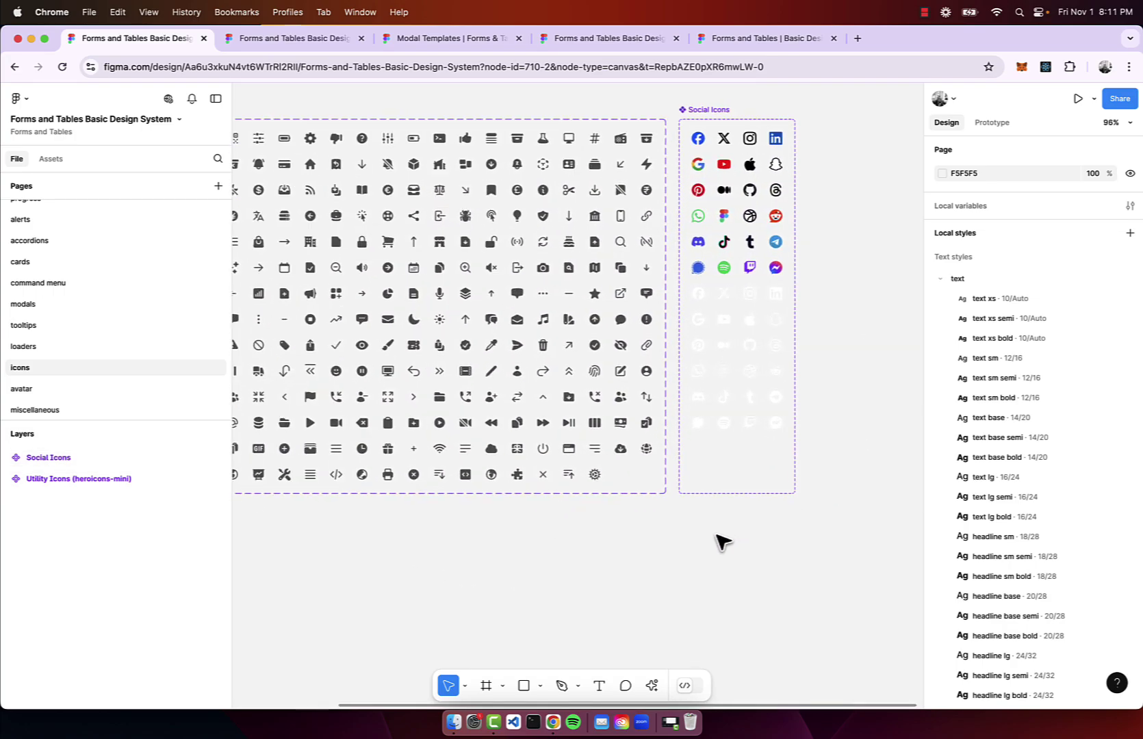
On the avatar page, place a copy of the largest photo avatar below the set.
left_click(48, 391)
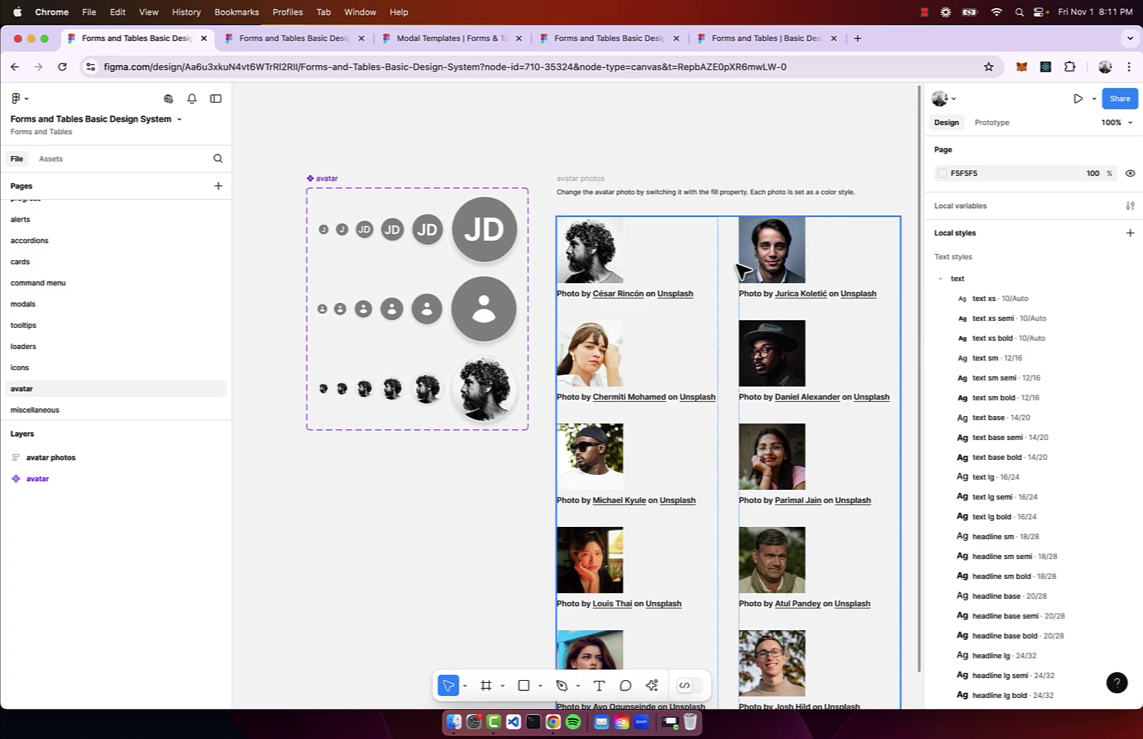
scroll(650, 308, "down", 3)
left_click(540, 321)
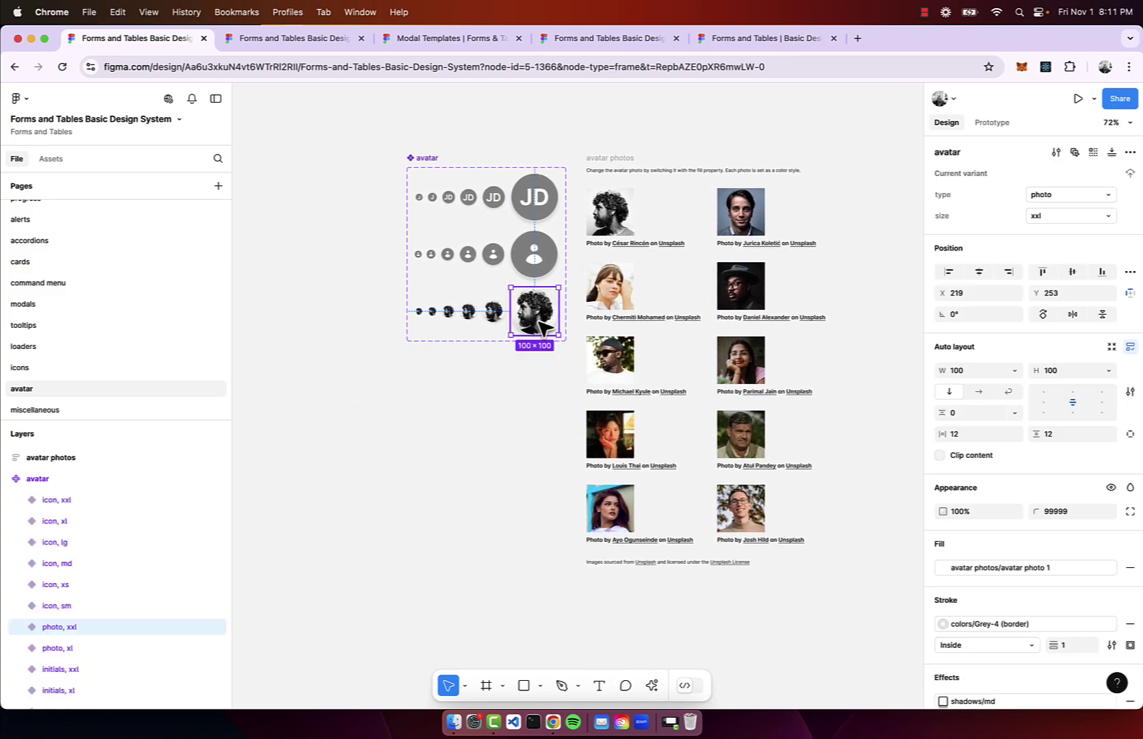
left_click_drag(543, 327, 444, 430)
scroll(438, 425, "up", 5)
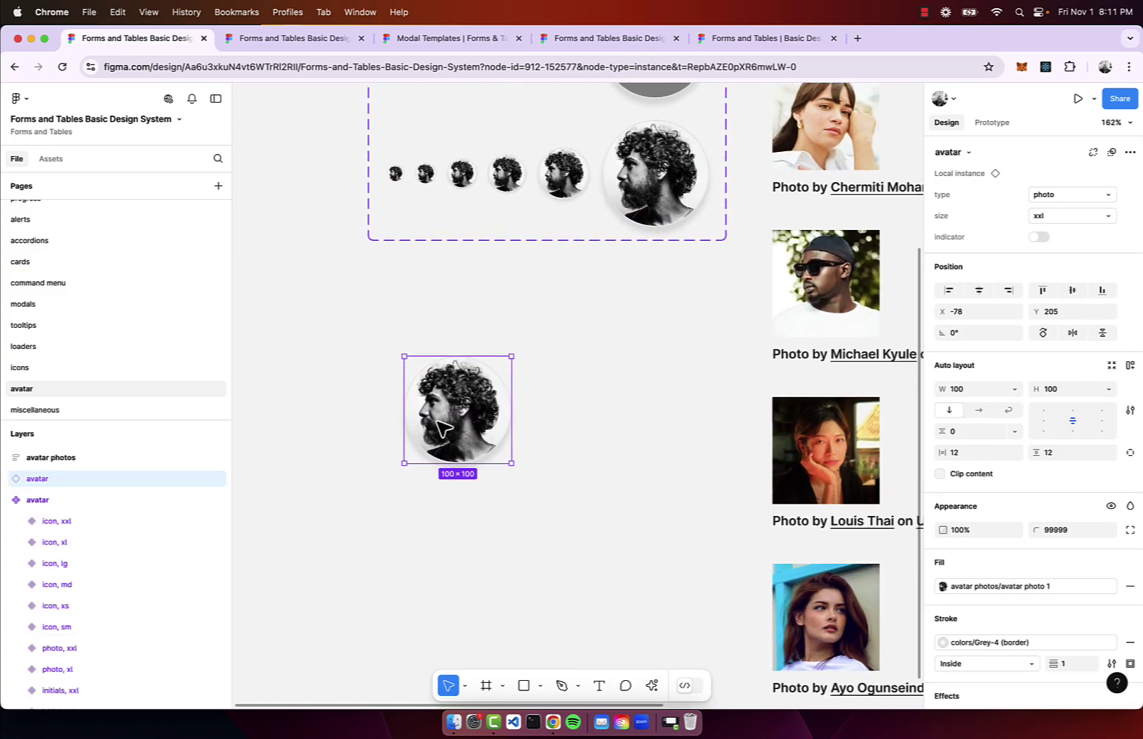
Switch the test avatar to the initials type and edit its JD initials.
left_click(1061, 194)
left_click(1057, 183)
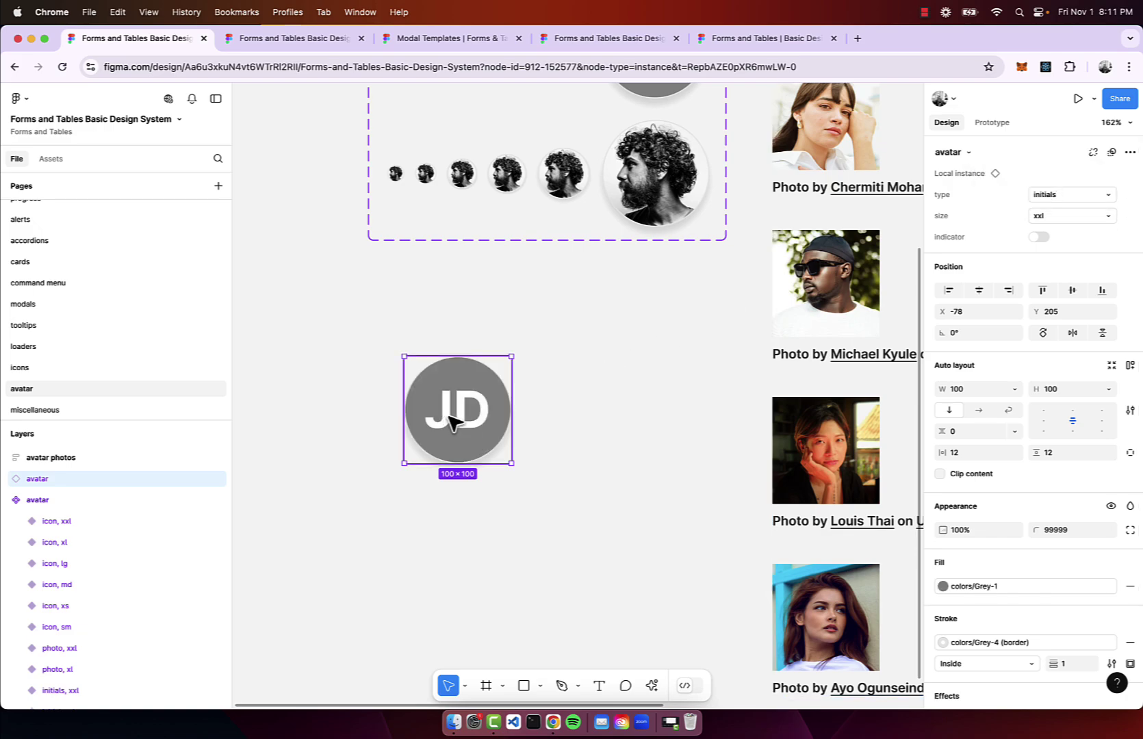
double_click(469, 424)
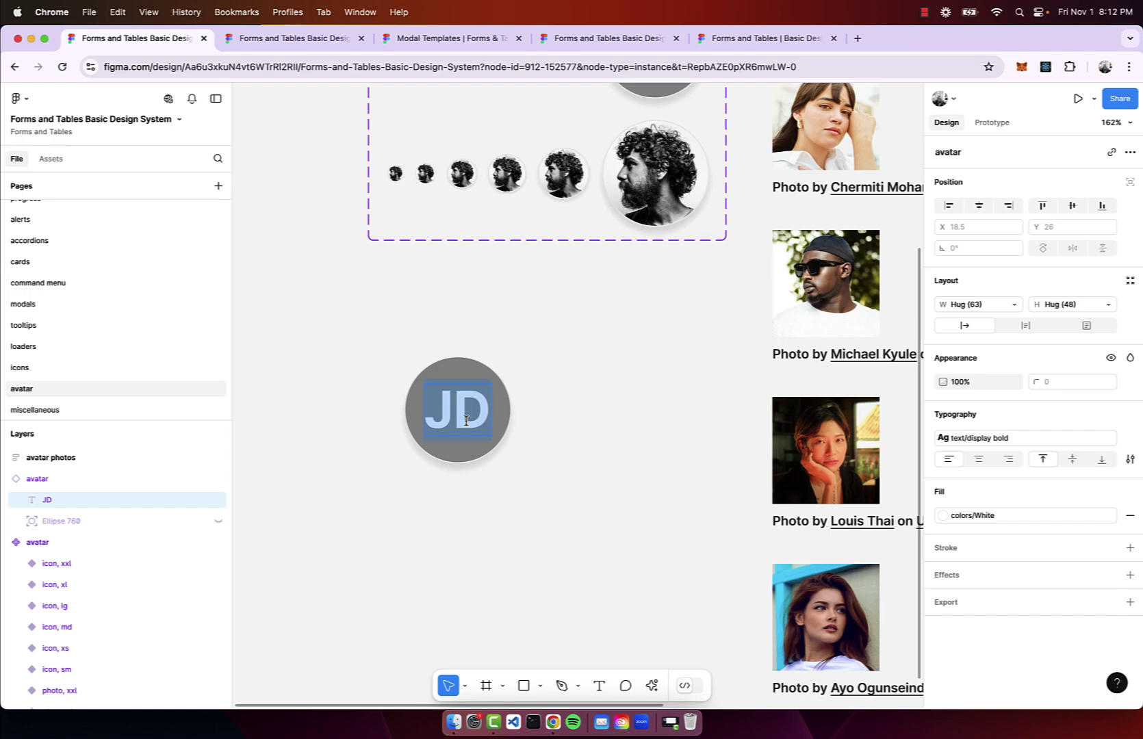
left_click(620, 376)
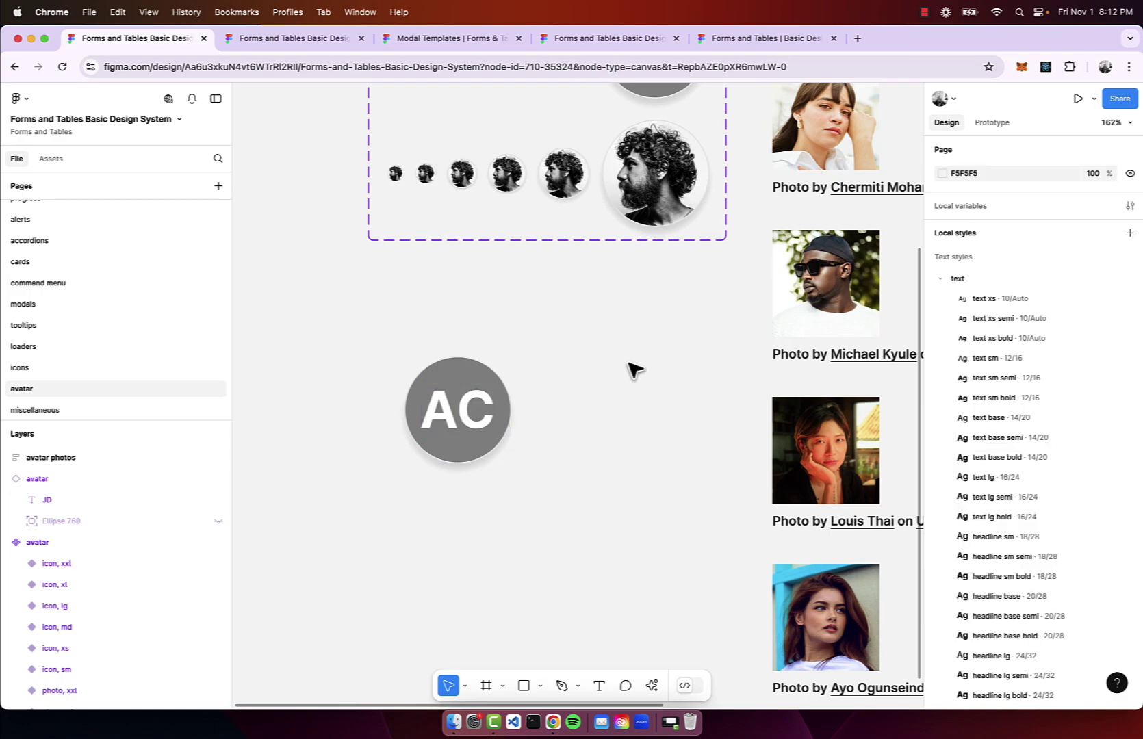
left_click(414, 421)
Try the avatar at xs size, then set its size to lg.
left_click(1090, 217)
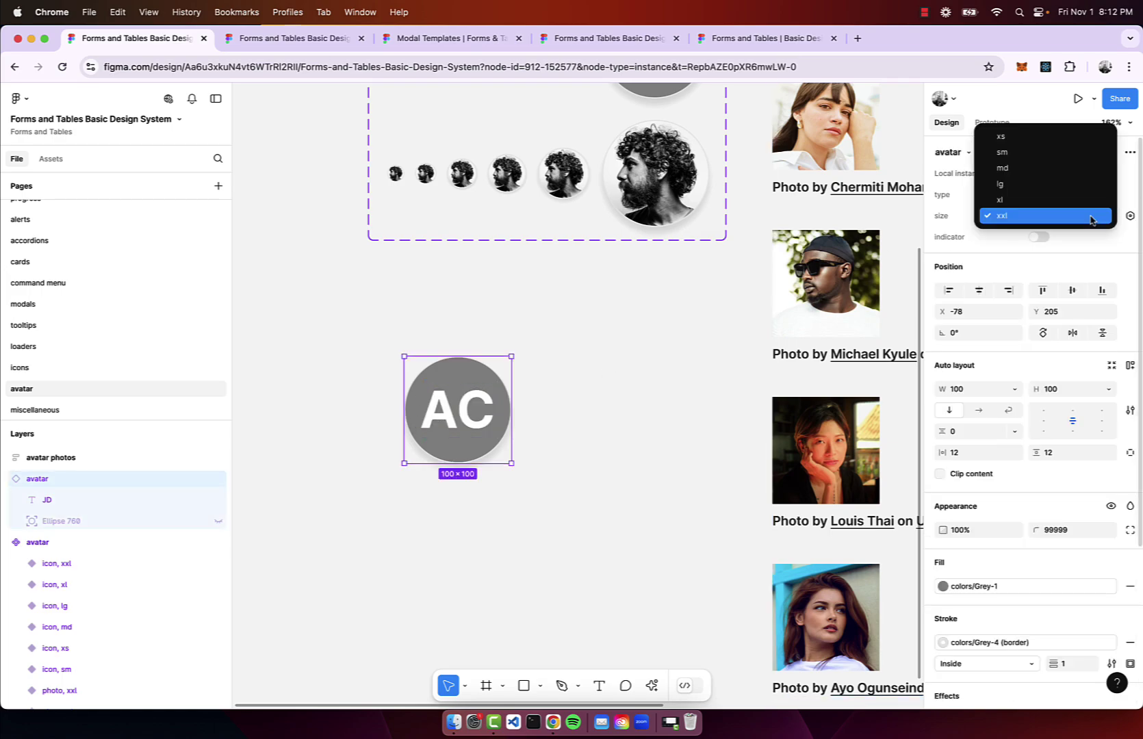
left_click(1010, 140)
left_click(1061, 217)
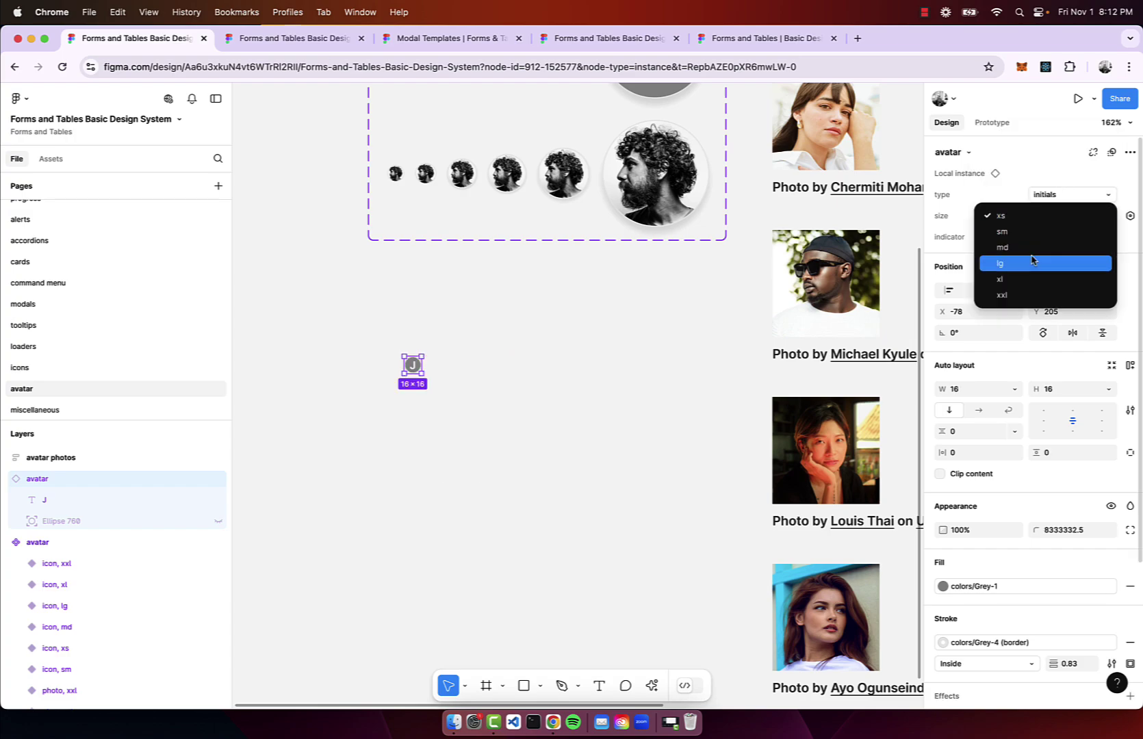
left_click(1073, 257)
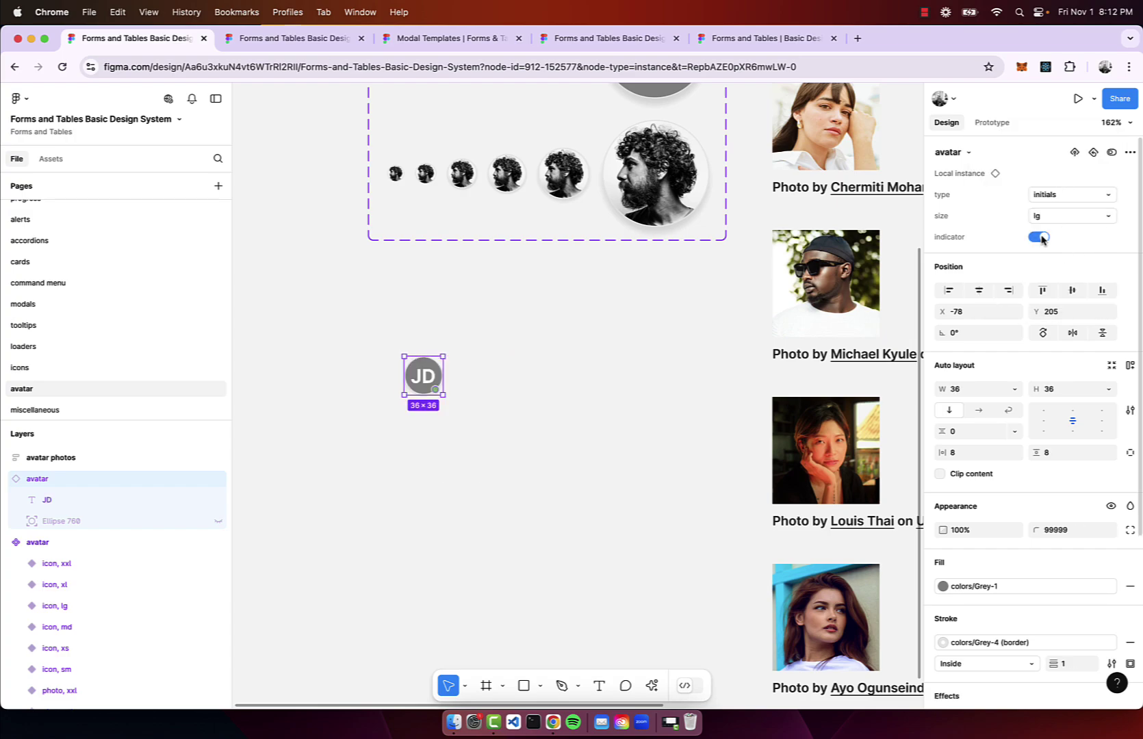
Switch the avatar to the icon type and change its nested icon to user-minus.
left_click(1081, 193)
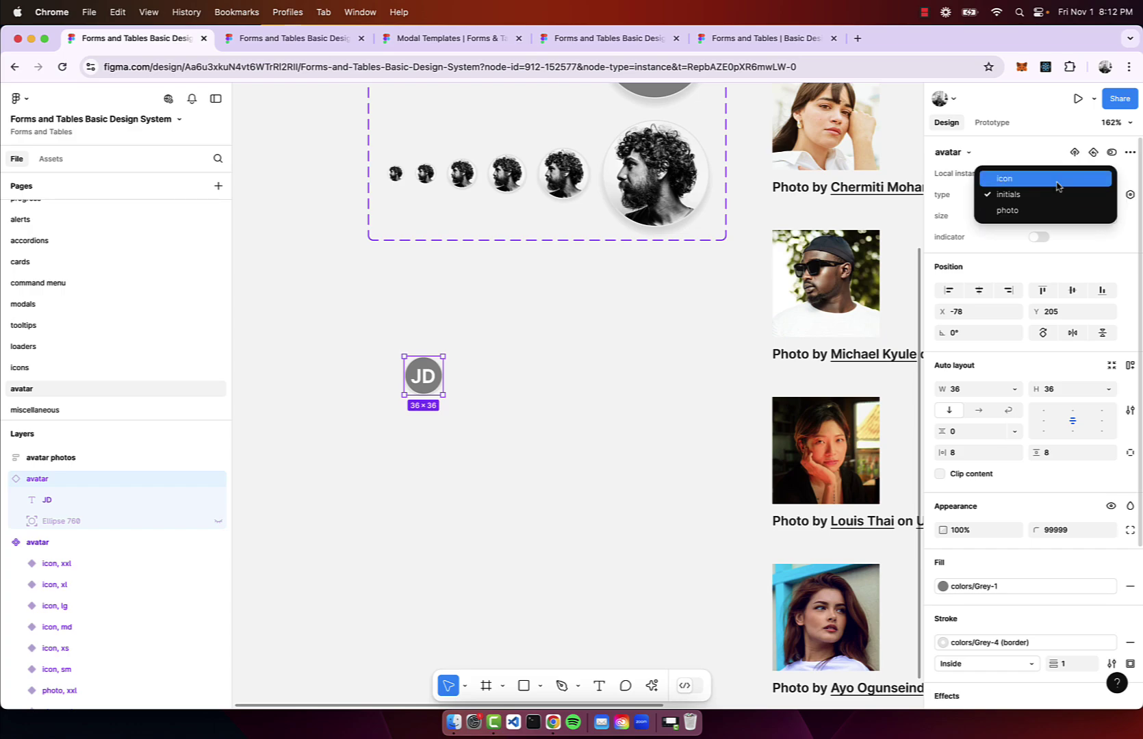
left_click(1054, 180)
double_click(423, 377)
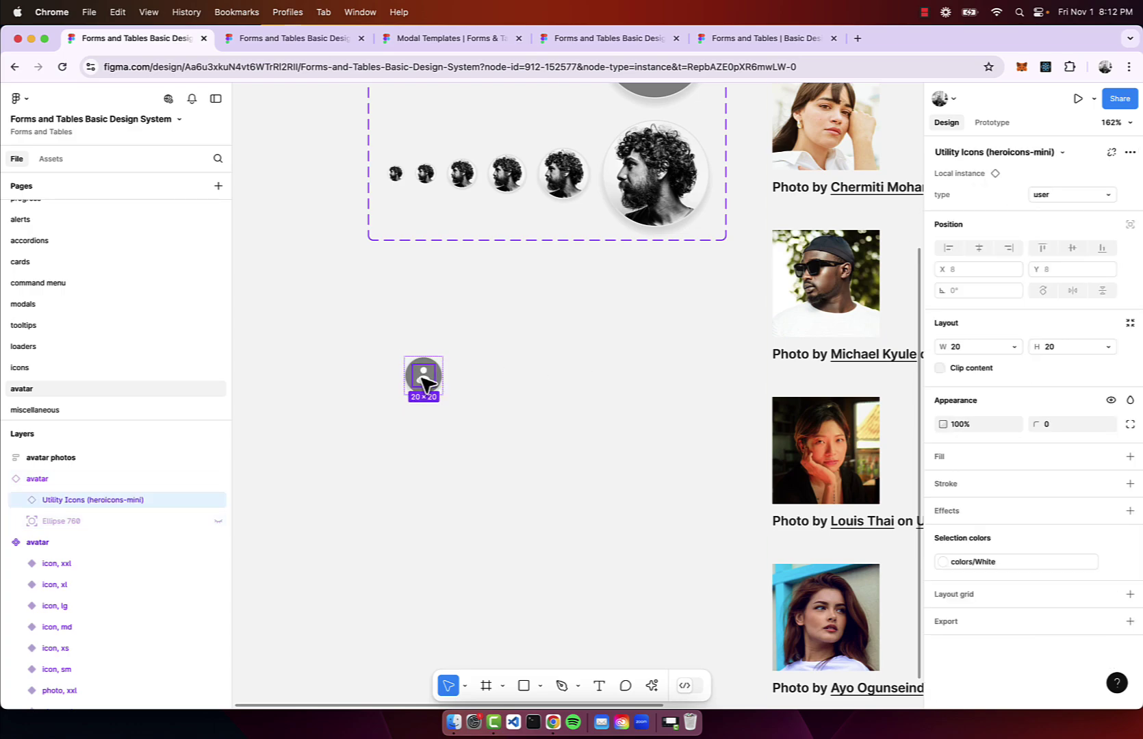
left_click(1076, 197)
left_click(1054, 247)
left_click(611, 409)
left_click(425, 392)
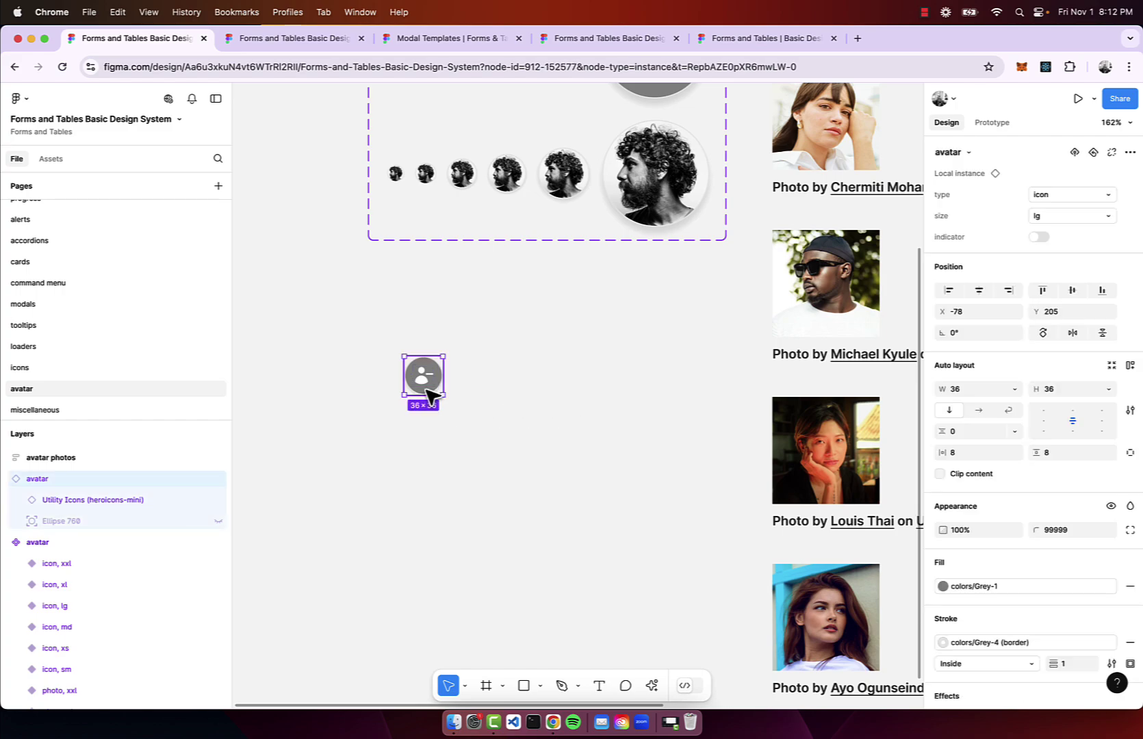
left_click(1096, 195)
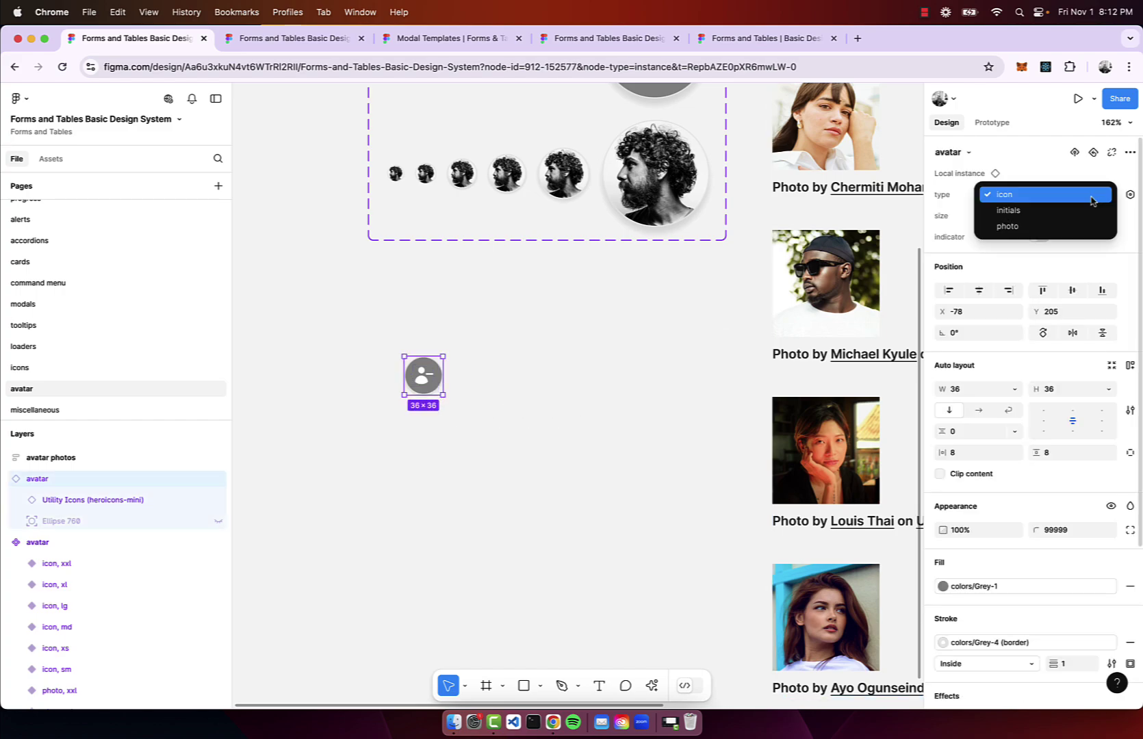
Set the avatar to the photo type at xxl size.
left_click(1072, 226)
scroll(570, 335, "up", 3)
scroll(569, 336, "left", 3)
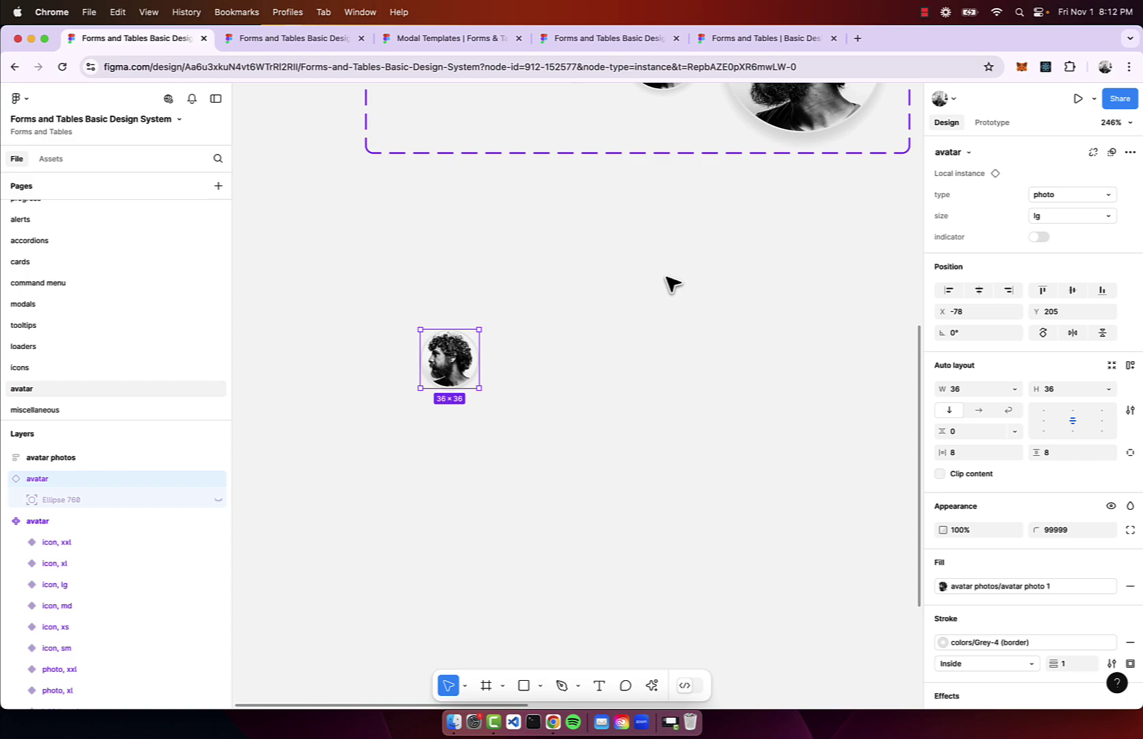
left_click(1068, 216)
left_click(1047, 246)
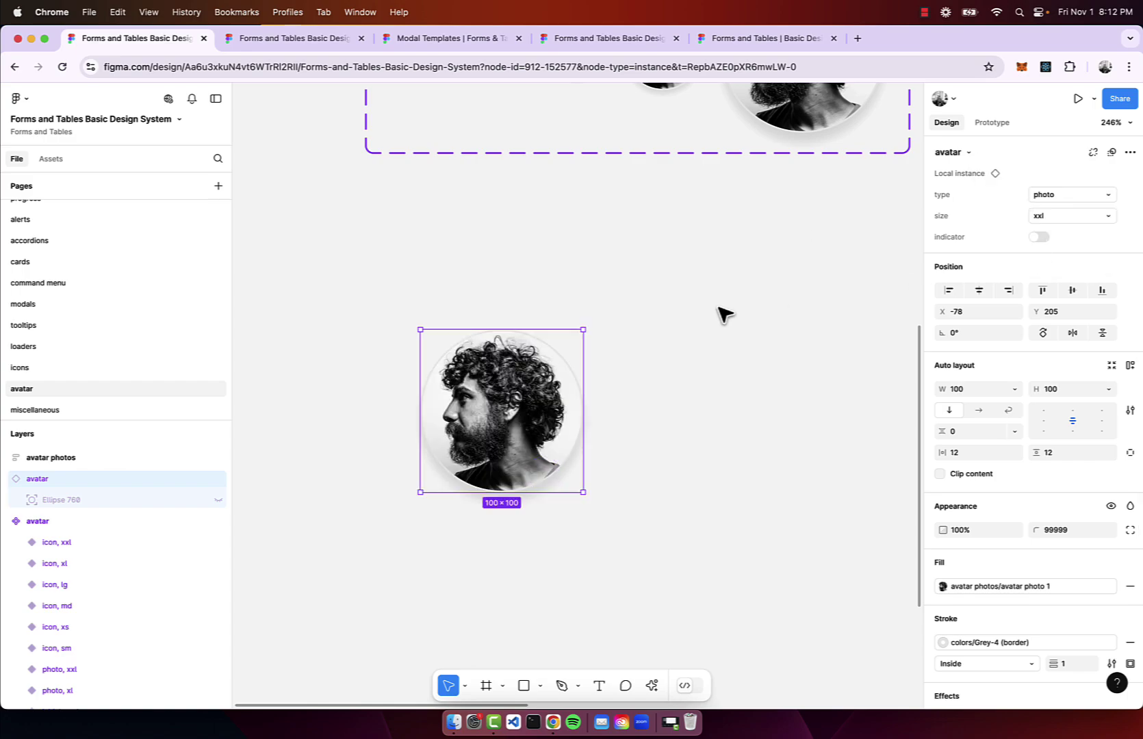
scroll(678, 380, "right", 2)
scroll(678, 380, "down", 2)
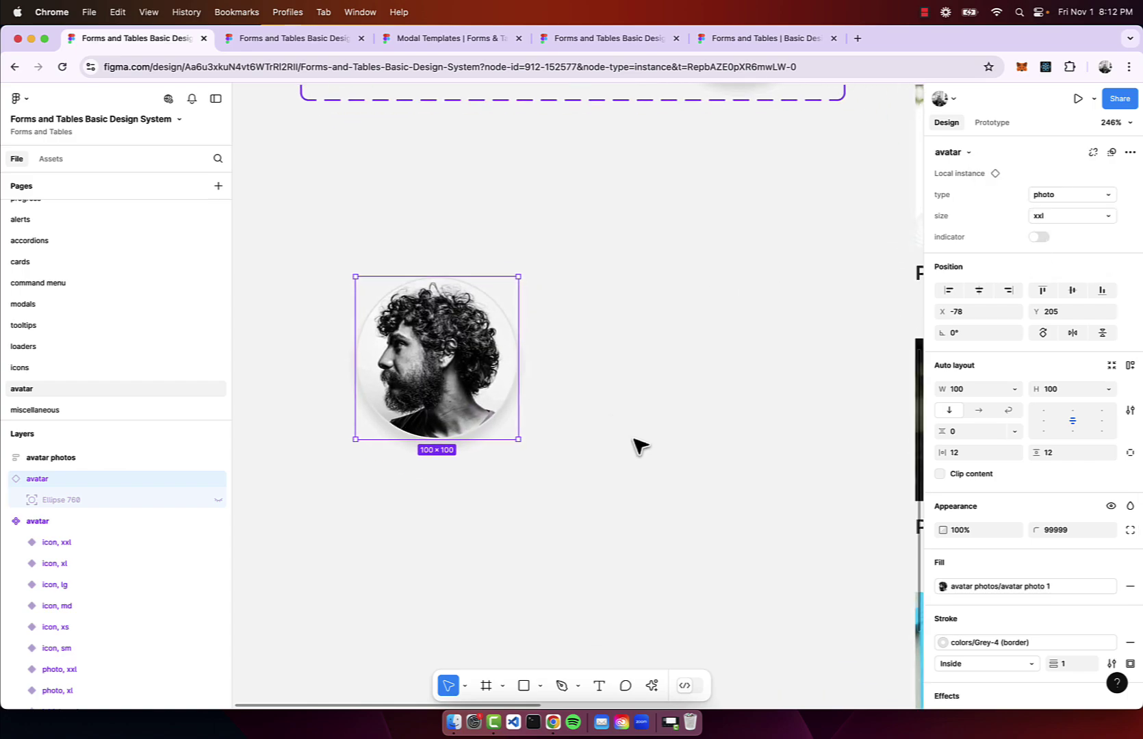
Try the avatar fill as Yellow-4, then avatar photo 4, then avatar photo 6.
left_click(978, 589)
left_click(820, 554)
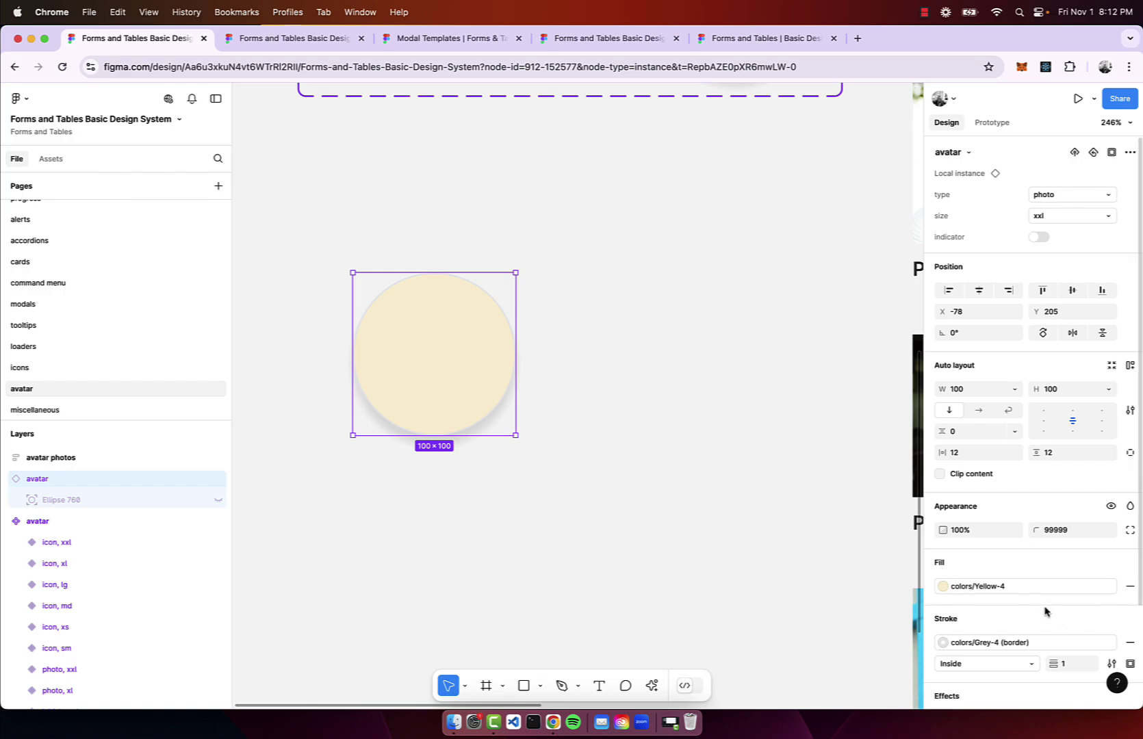
left_click(1017, 591)
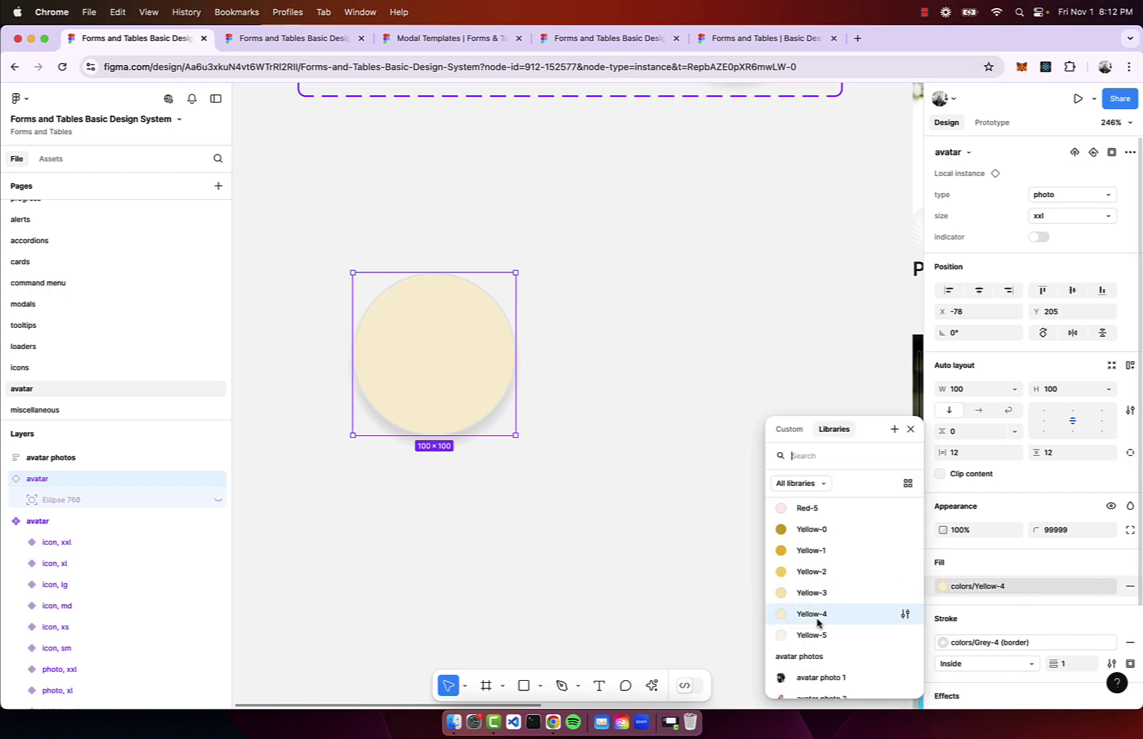
scroll(817, 623, "down", 2)
scroll(818, 626, "down", 1)
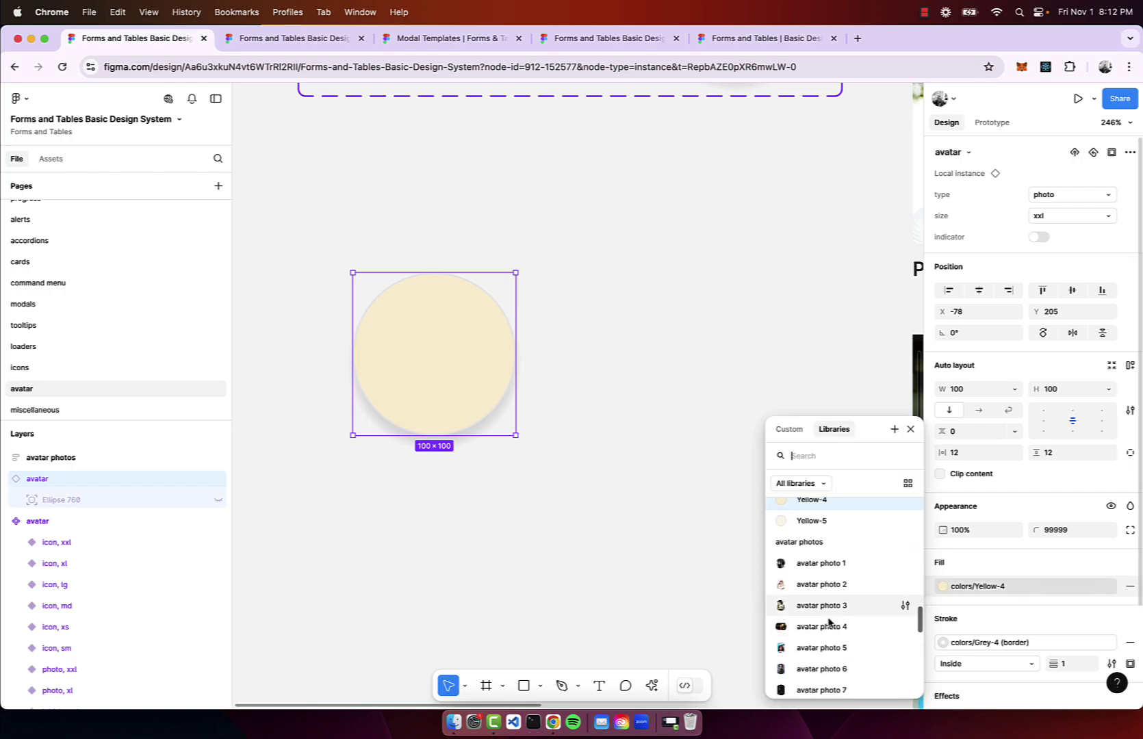
left_click(822, 628)
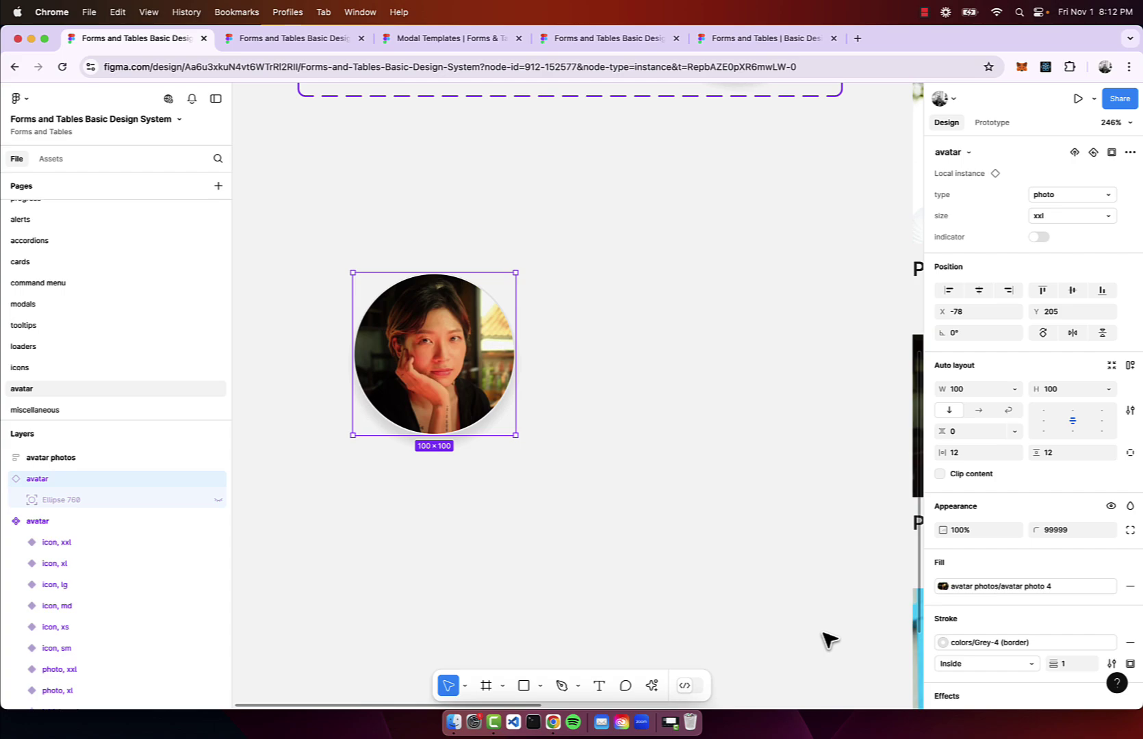
left_click(980, 586)
left_click(846, 656)
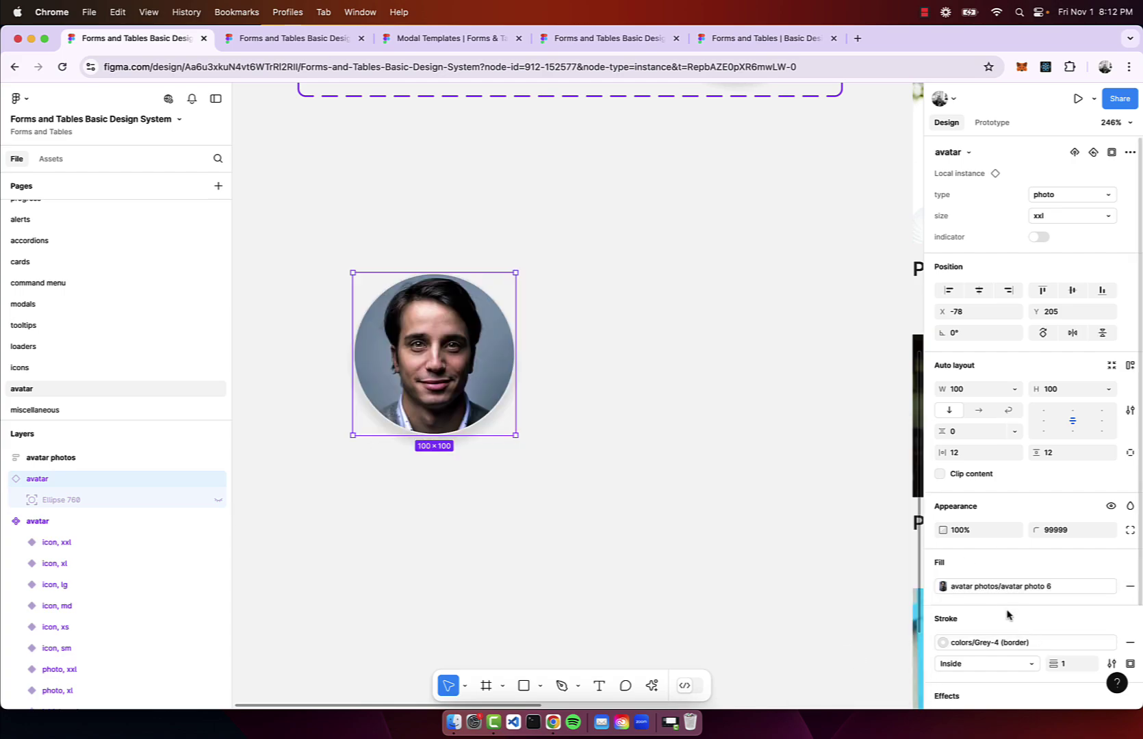
Delete the test avatar instance.
scroll(548, 515, "down", 5)
scroll(561, 461, "down", 5)
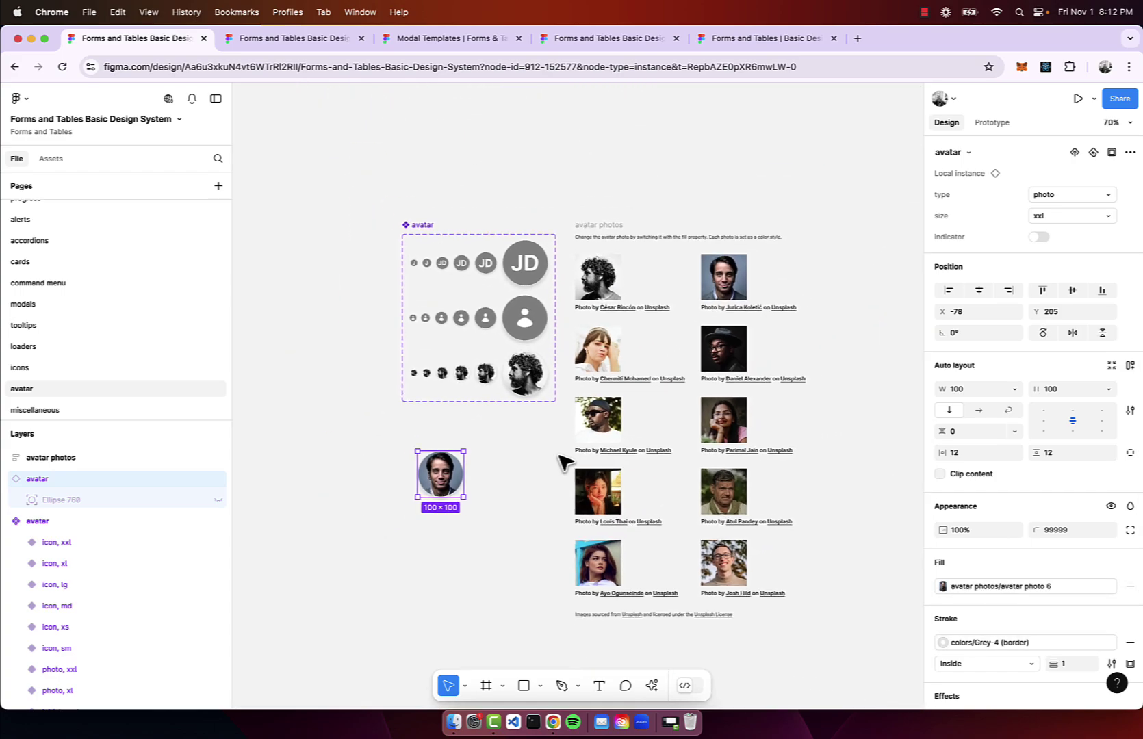
left_click(472, 519)
left_click(449, 477)
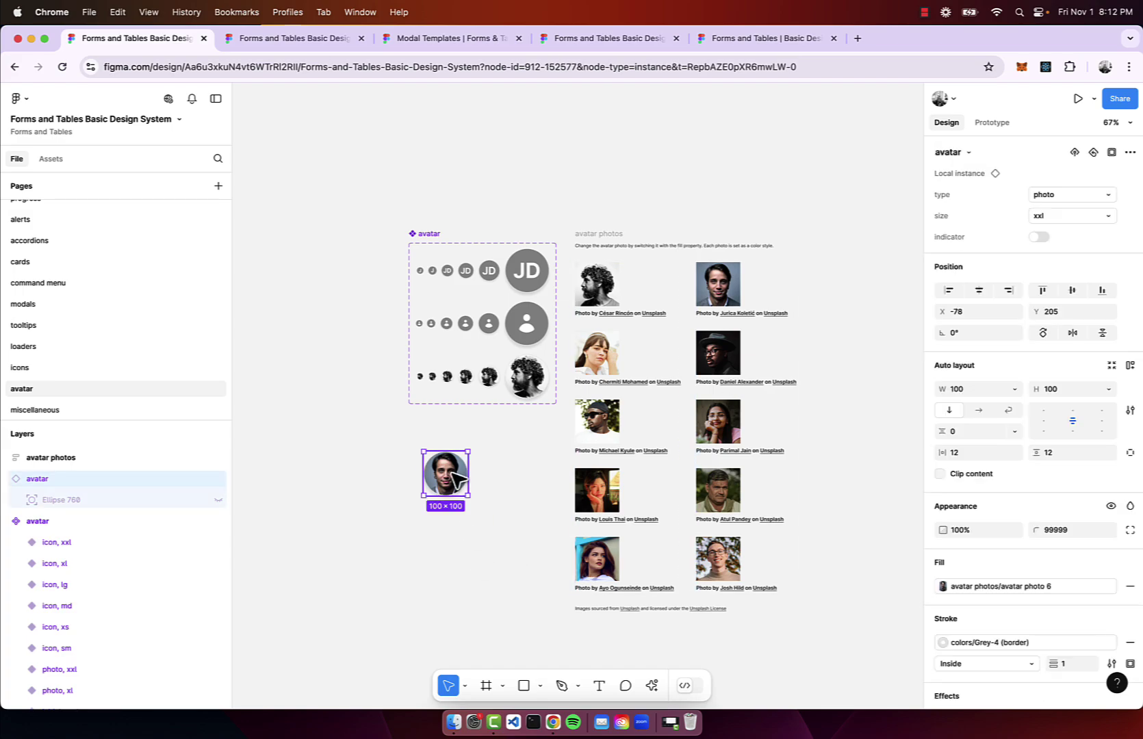
key("Delete")
scroll(654, 326, "up", 3)
scroll(651, 315, "down", 1)
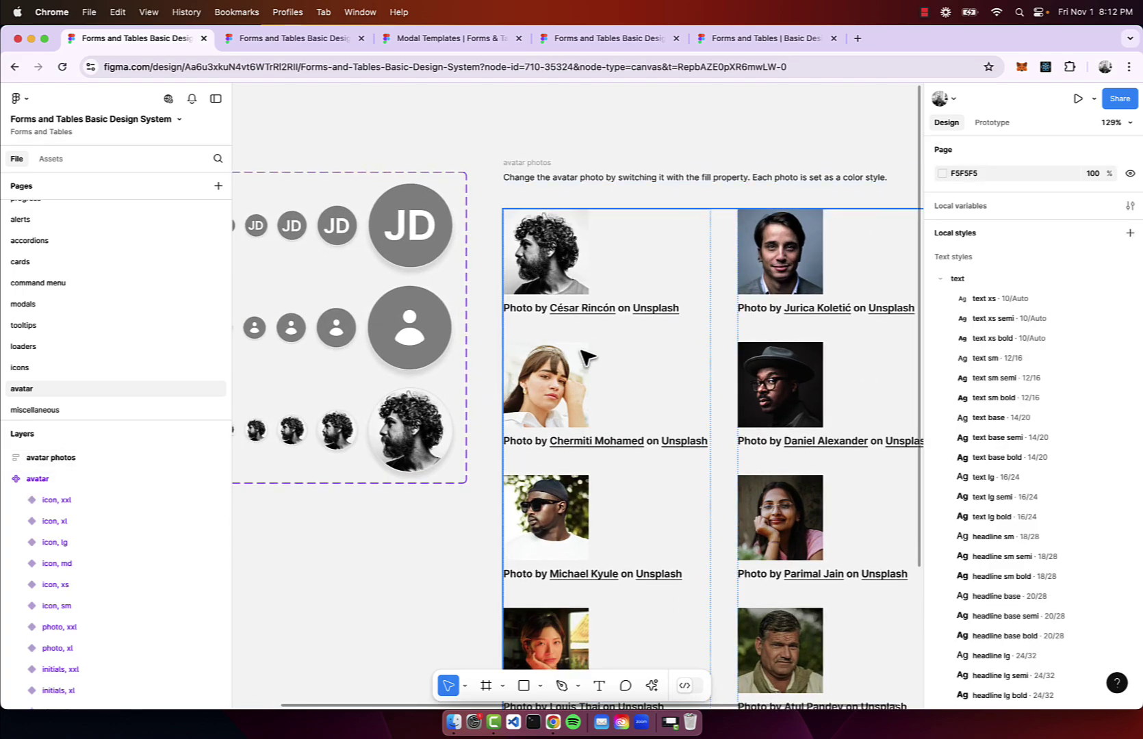
scroll(587, 357, "down", 2)
scroll(587, 357, "down", 4)
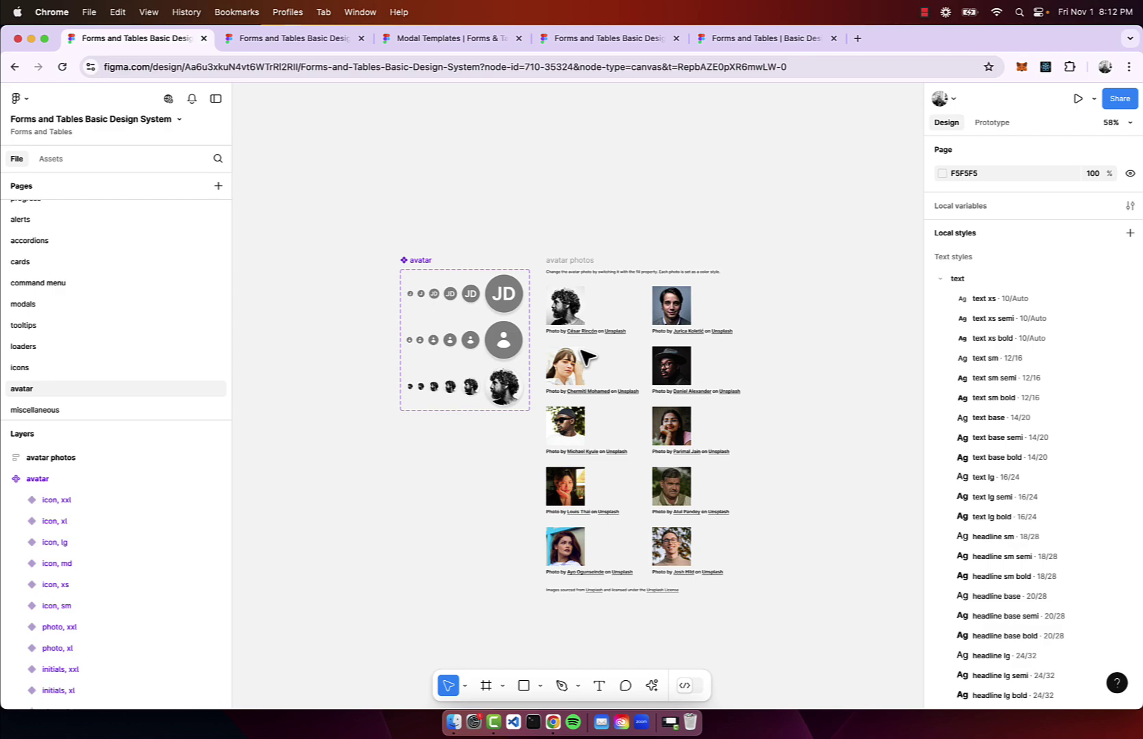
Browse the miscellaneous page's colour swatches and text styles, including the Headline small mono style.
left_click(44, 410)
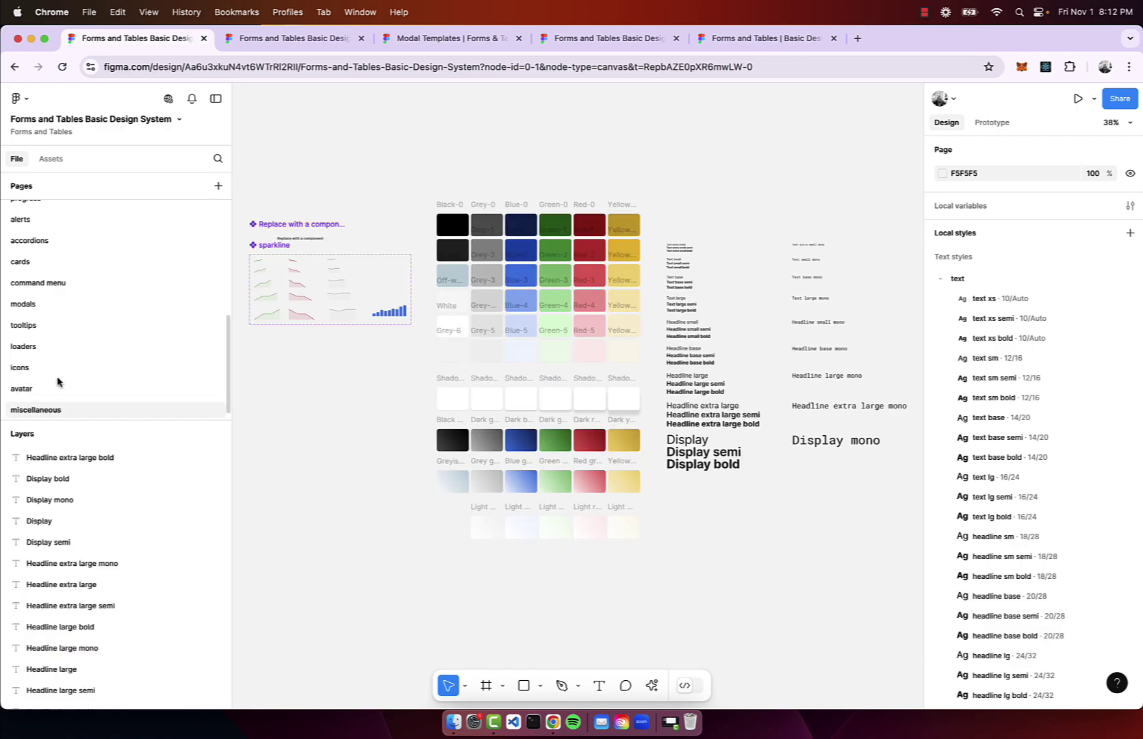
scroll(730, 337, "up", 5)
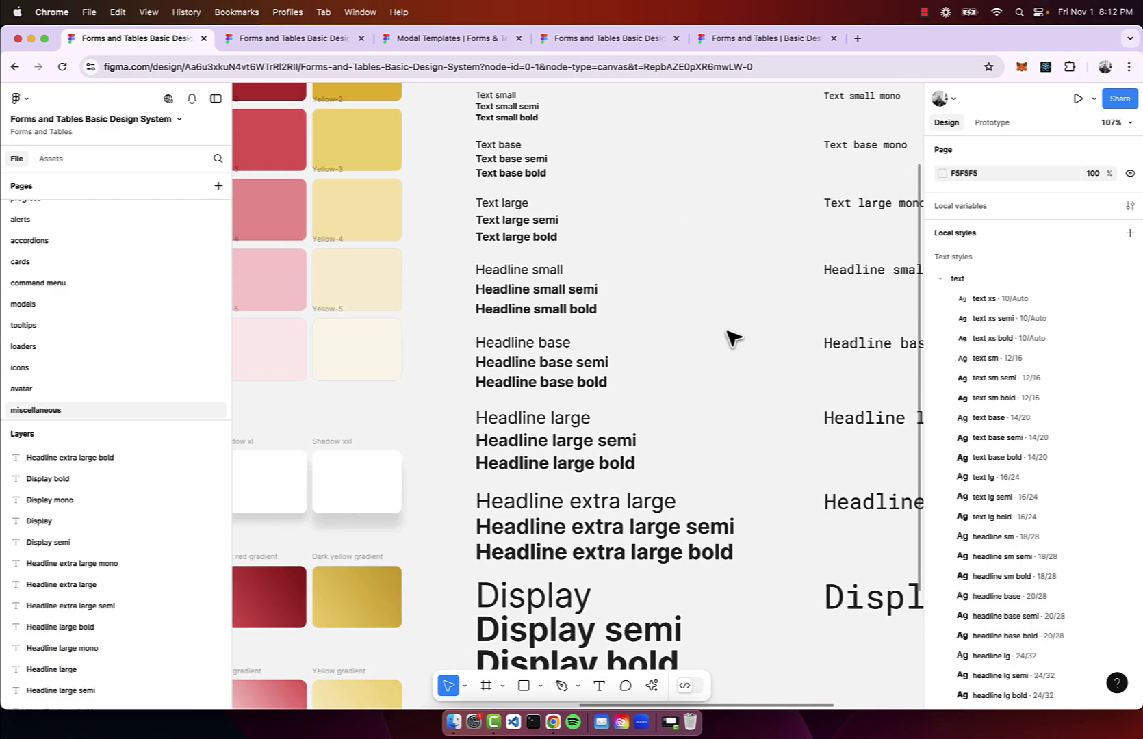
scroll(696, 337, "right", 2)
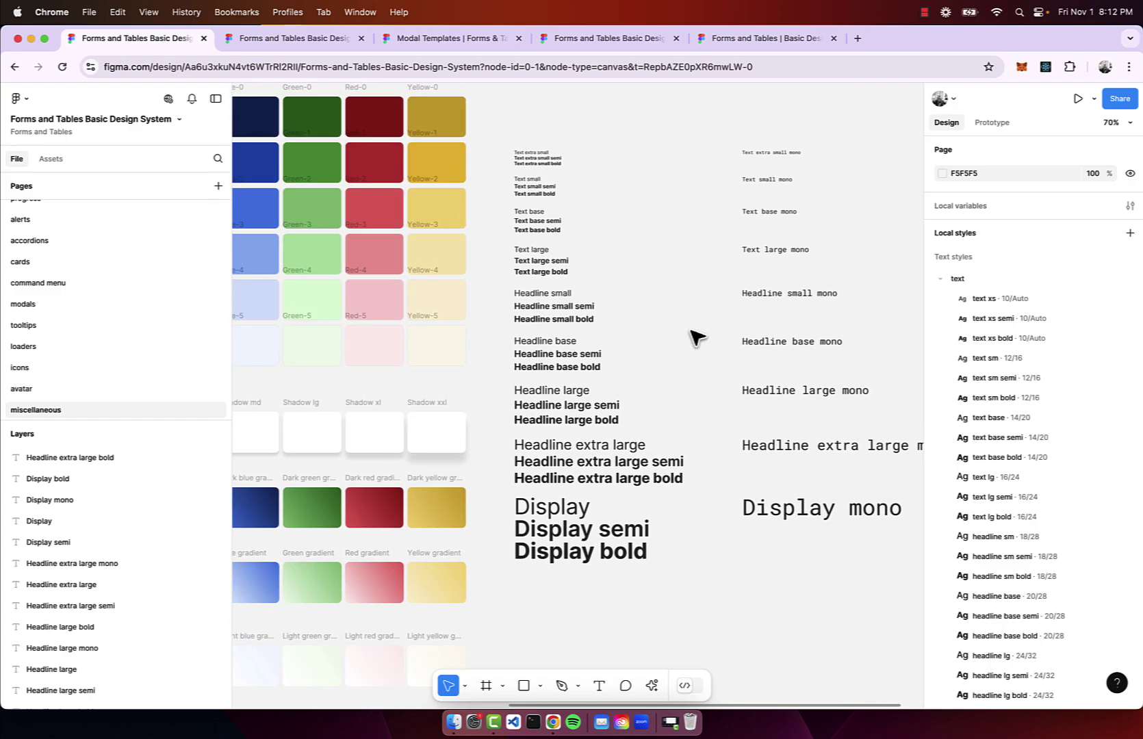
left_click(794, 305)
scroll(794, 304, "right", 3)
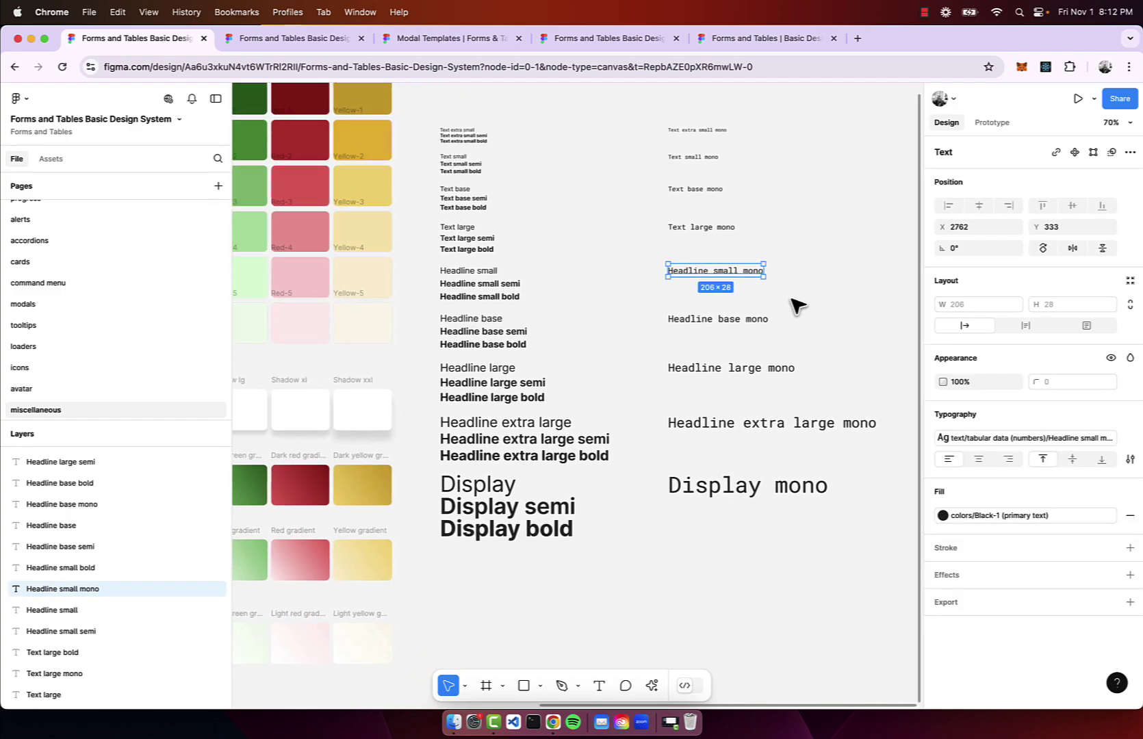
scroll(795, 305, "up", 3)
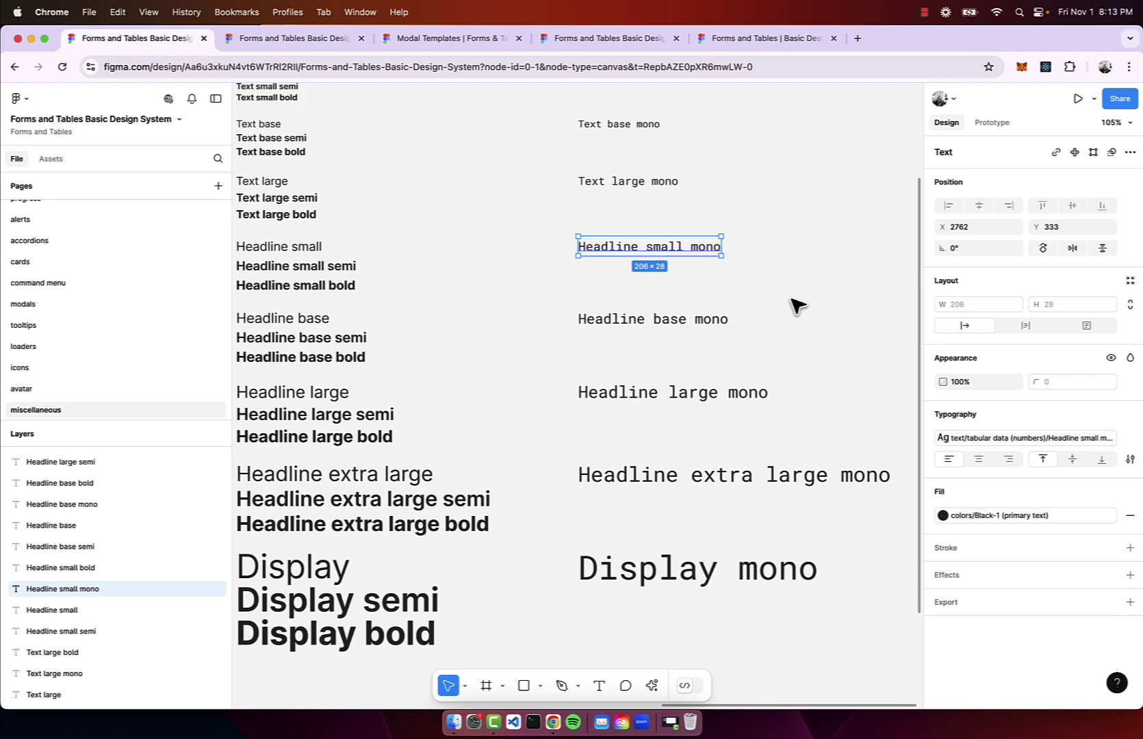
scroll(797, 306, "down", 5)
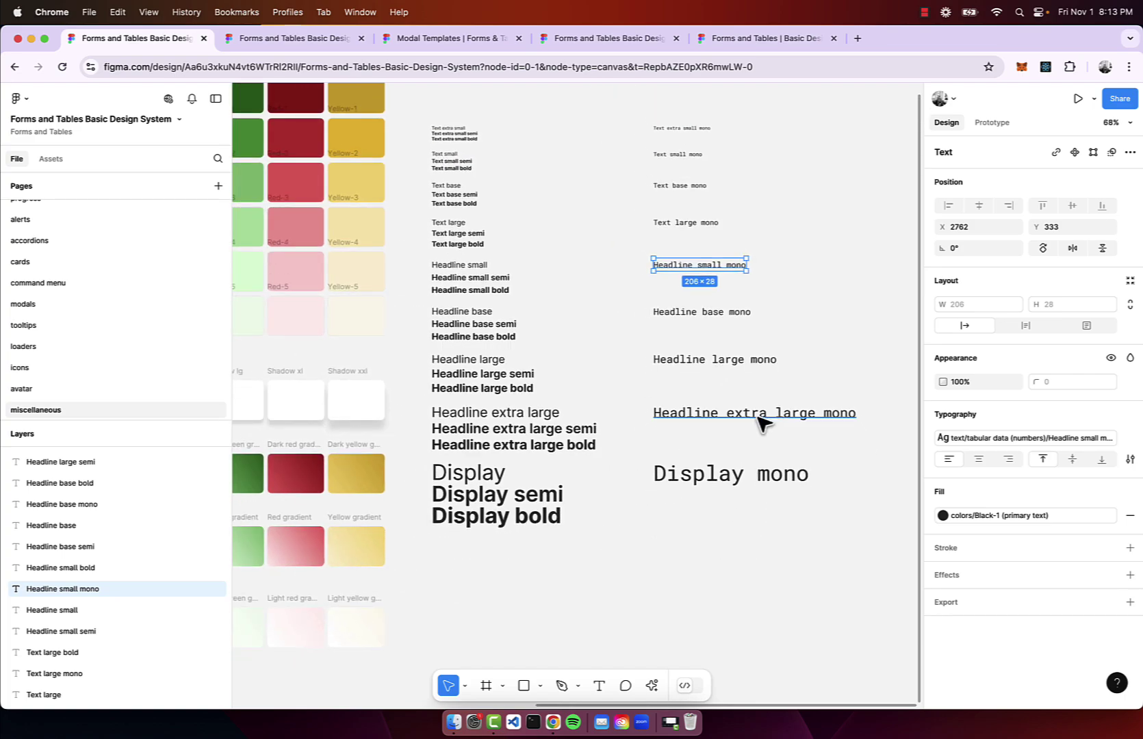
scroll(760, 423, "left", 10)
scroll(760, 422, "down", 2)
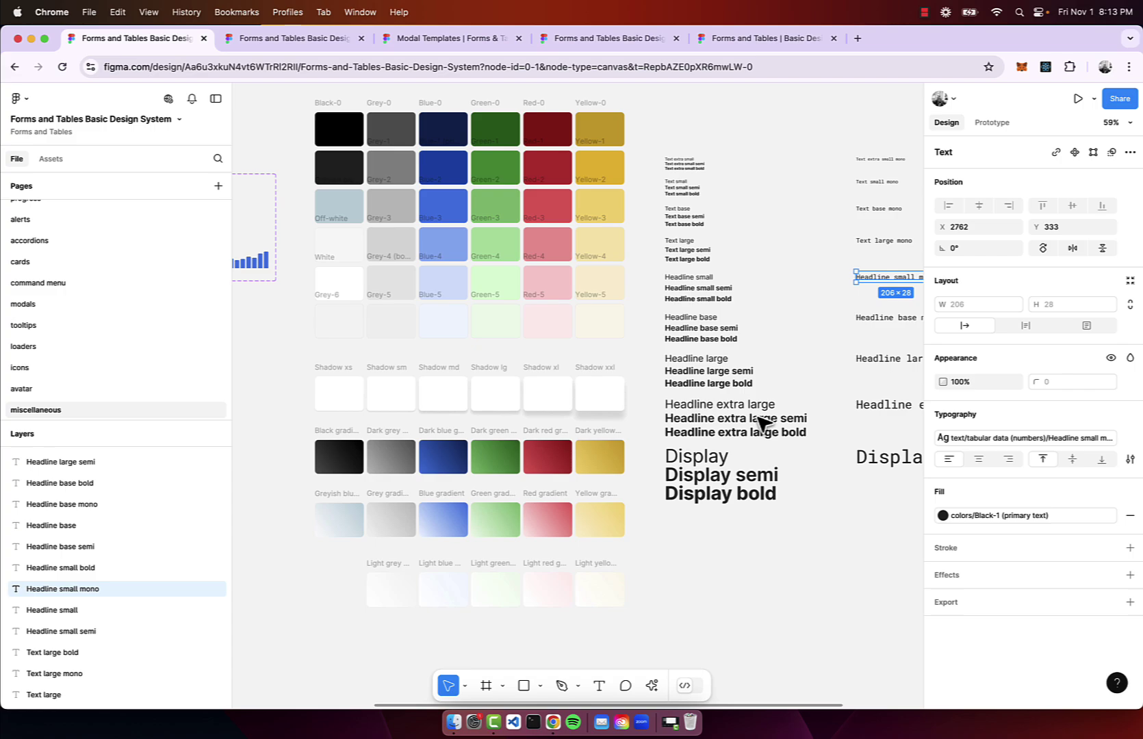
scroll(669, 276, "up", 2)
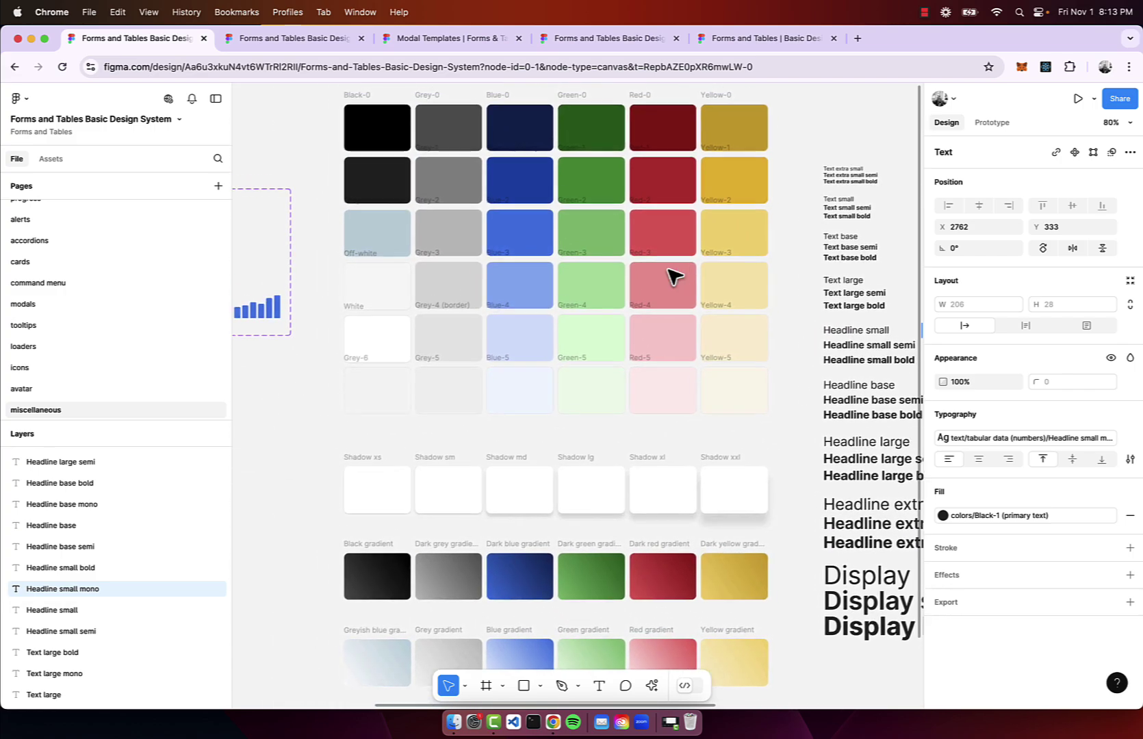
scroll(623, 140, "up", 5)
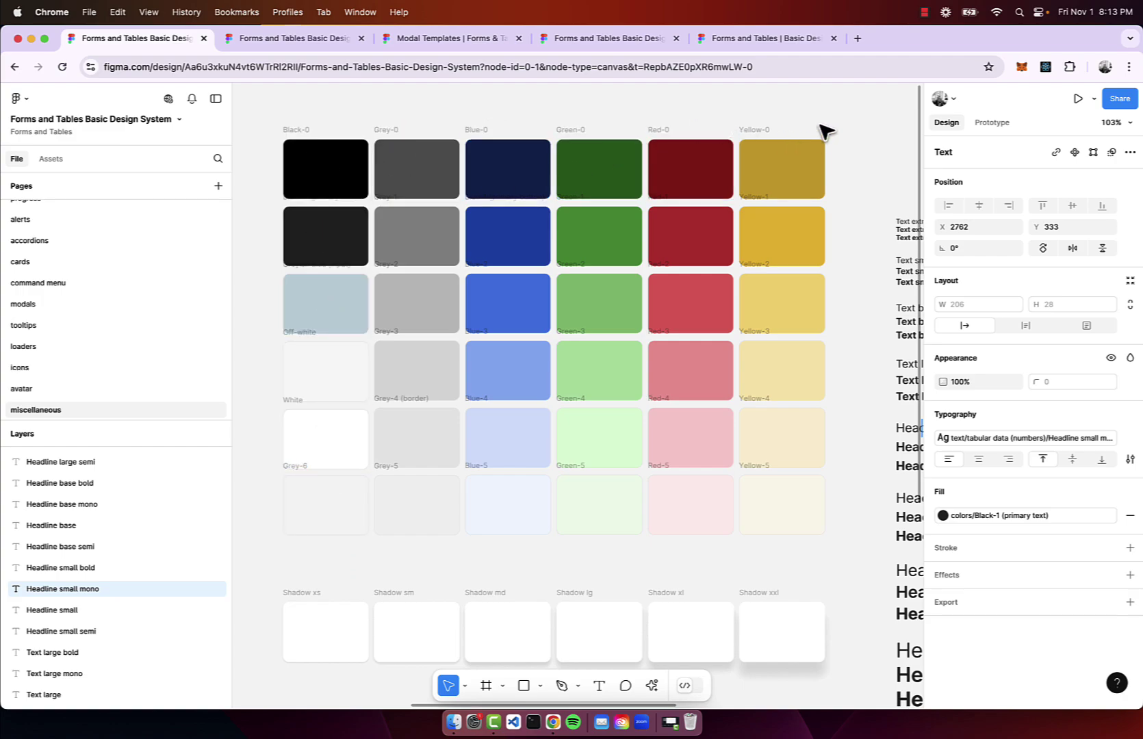
scroll(826, 130, "down", 1)
left_click(869, 272)
scroll(1061, 455, "down", 10)
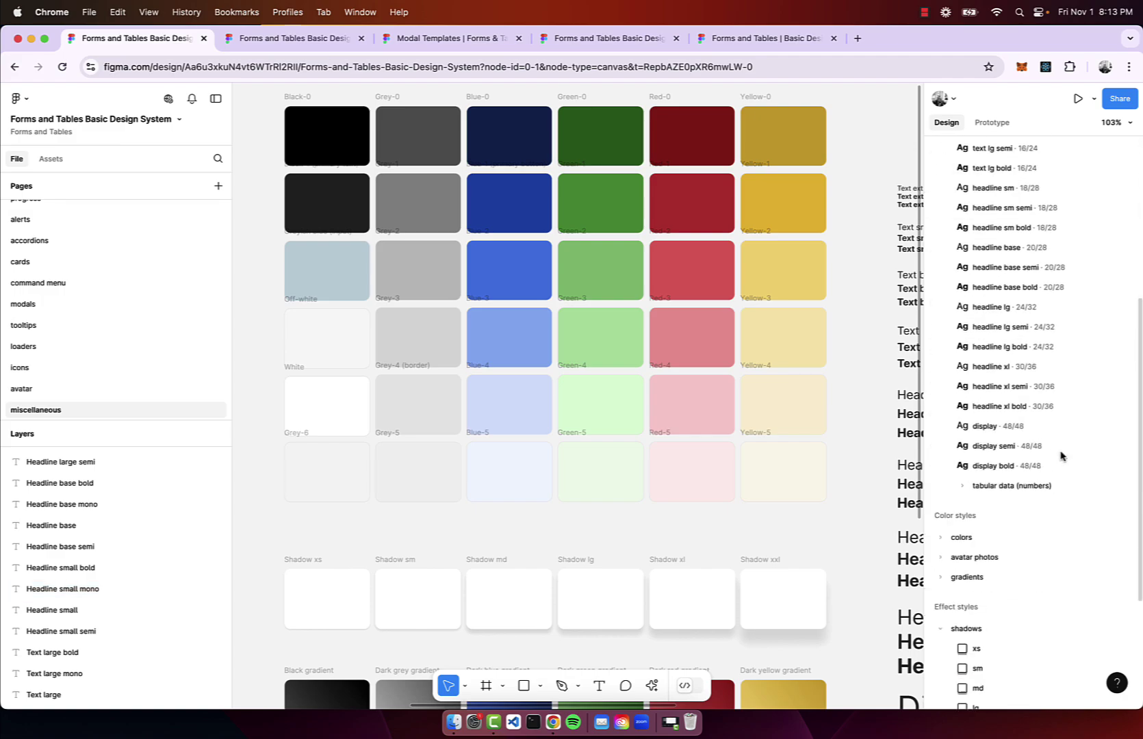
left_click(942, 399)
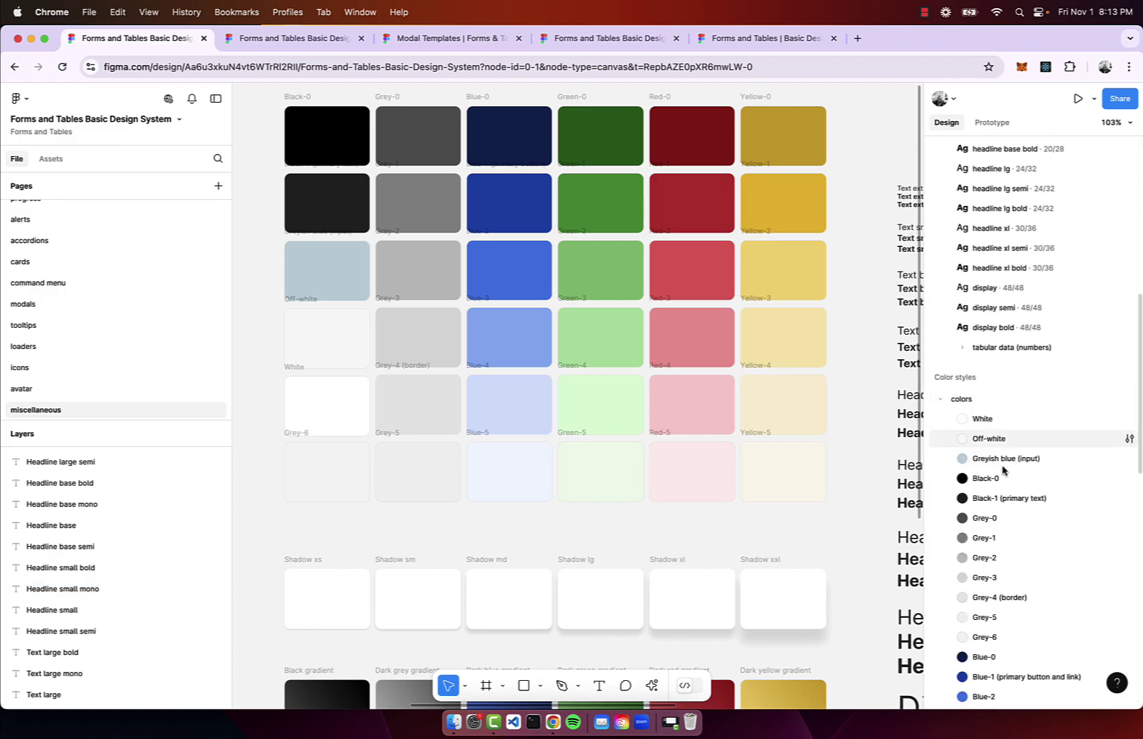
scroll(1001, 525, "down", 5)
scroll(1004, 527, "up", 5)
scroll(1003, 527, "up", 4)
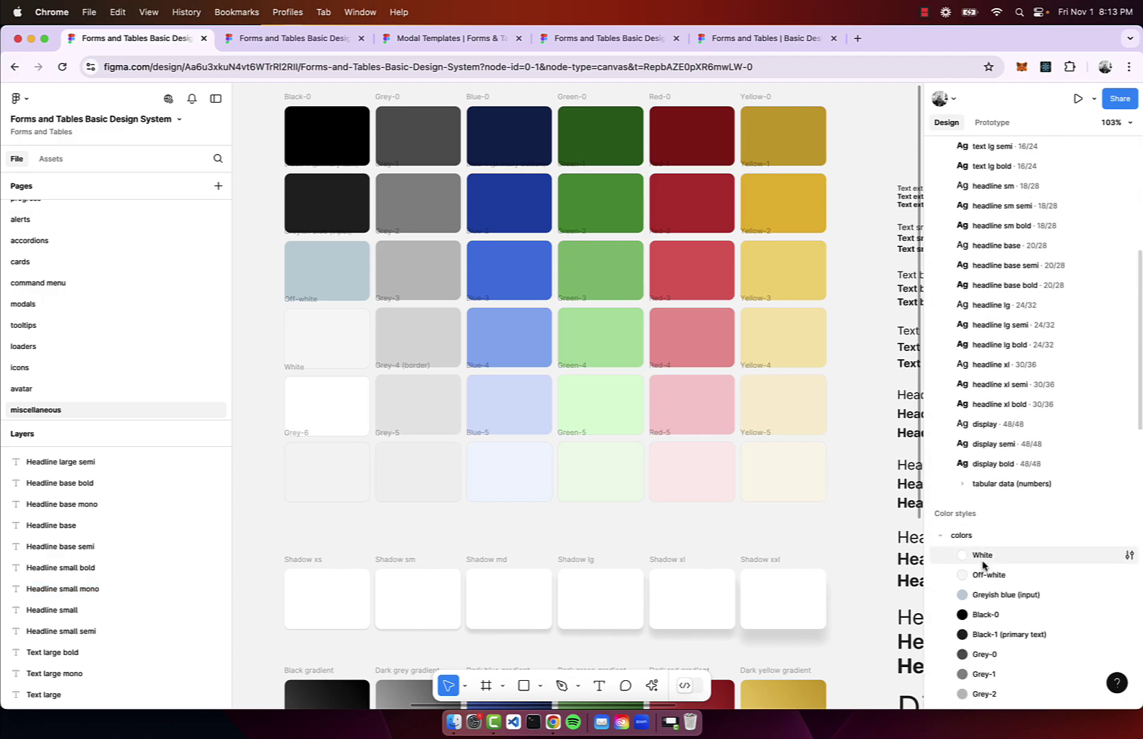
left_click(948, 537)
scroll(971, 547, "up", 10)
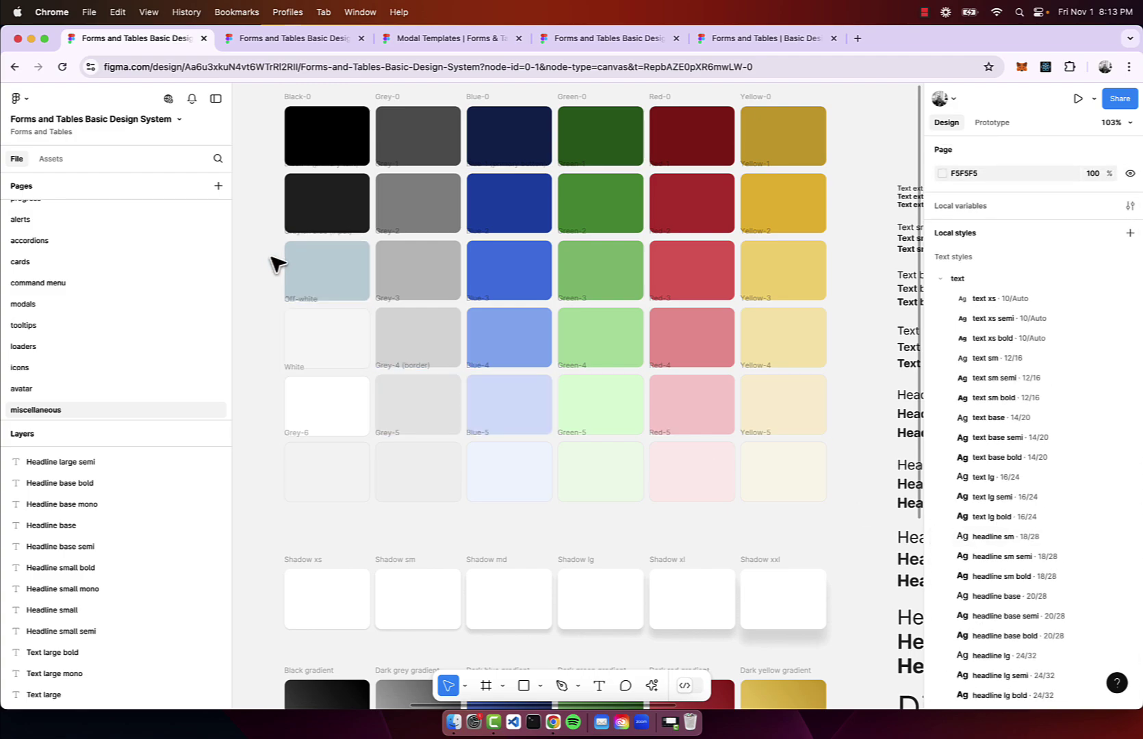
scroll(275, 260, "down", 5)
scroll(365, 355, "up", 5)
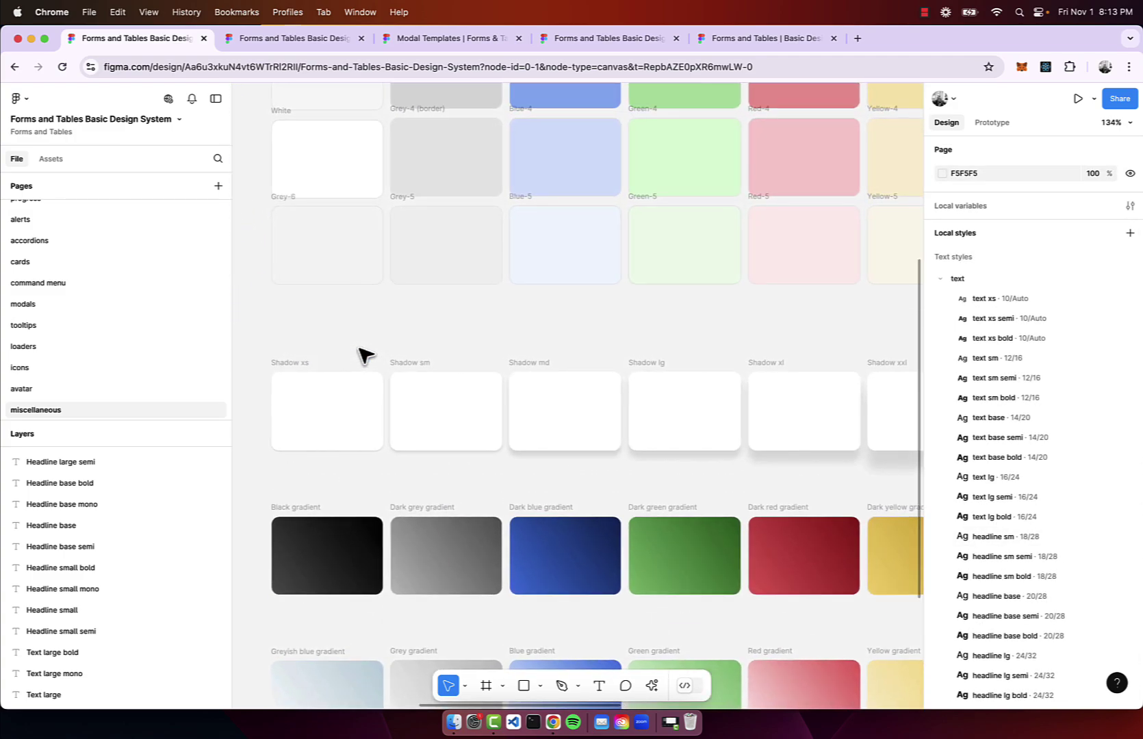
scroll(472, 391, "down", 3)
left_click(444, 395)
scroll(569, 434, "up", 4)
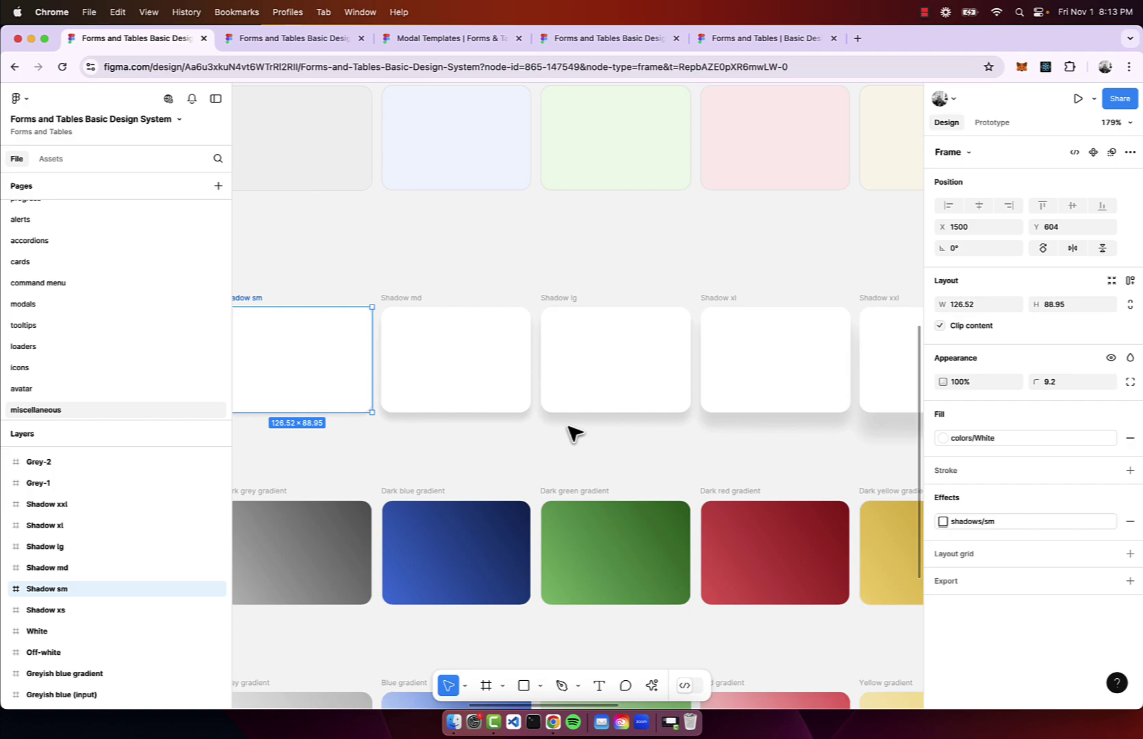
scroll(570, 434, "down", 2)
scroll(569, 434, "down", 2)
scroll(572, 433, "down", 2)
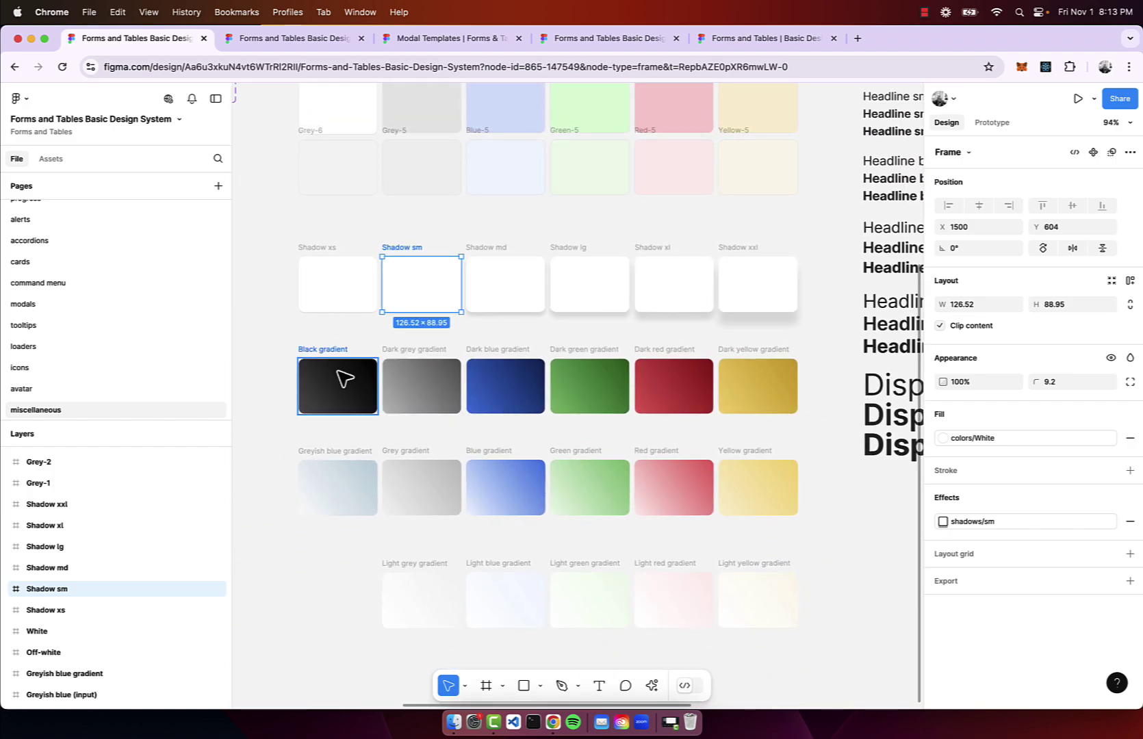
scroll(571, 404, "down", 2)
scroll(571, 406, "down", 2)
scroll(568, 405, "down", 3)
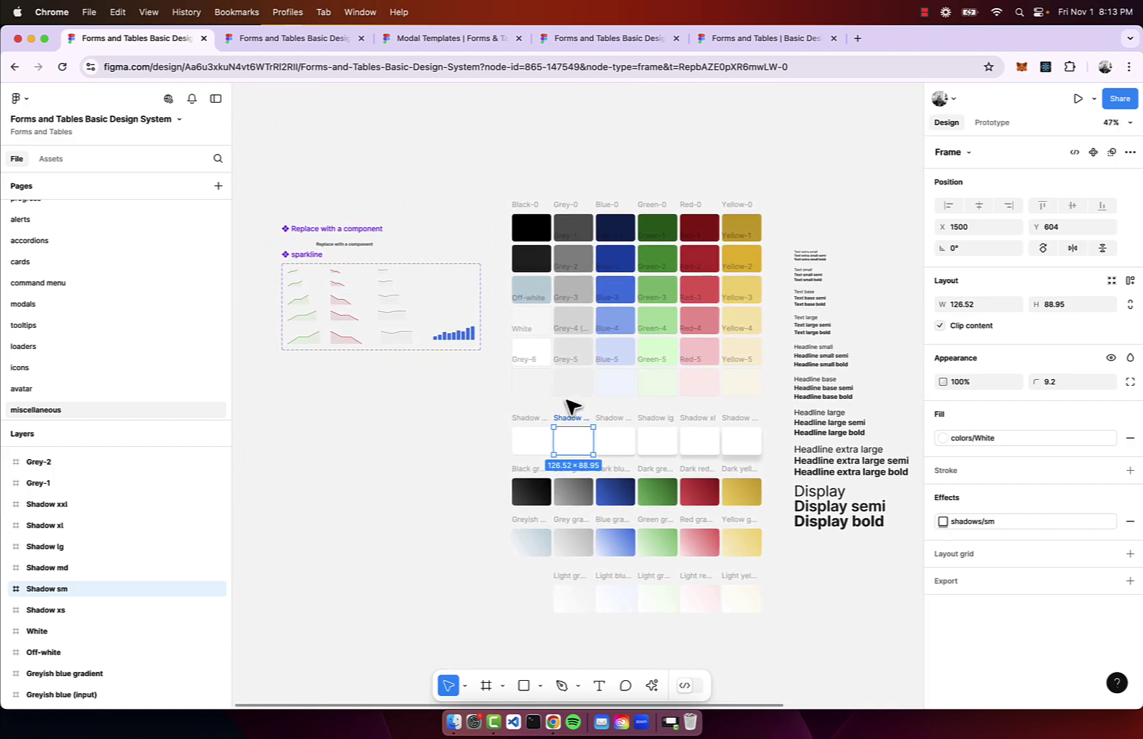
scroll(411, 431, "up", 5)
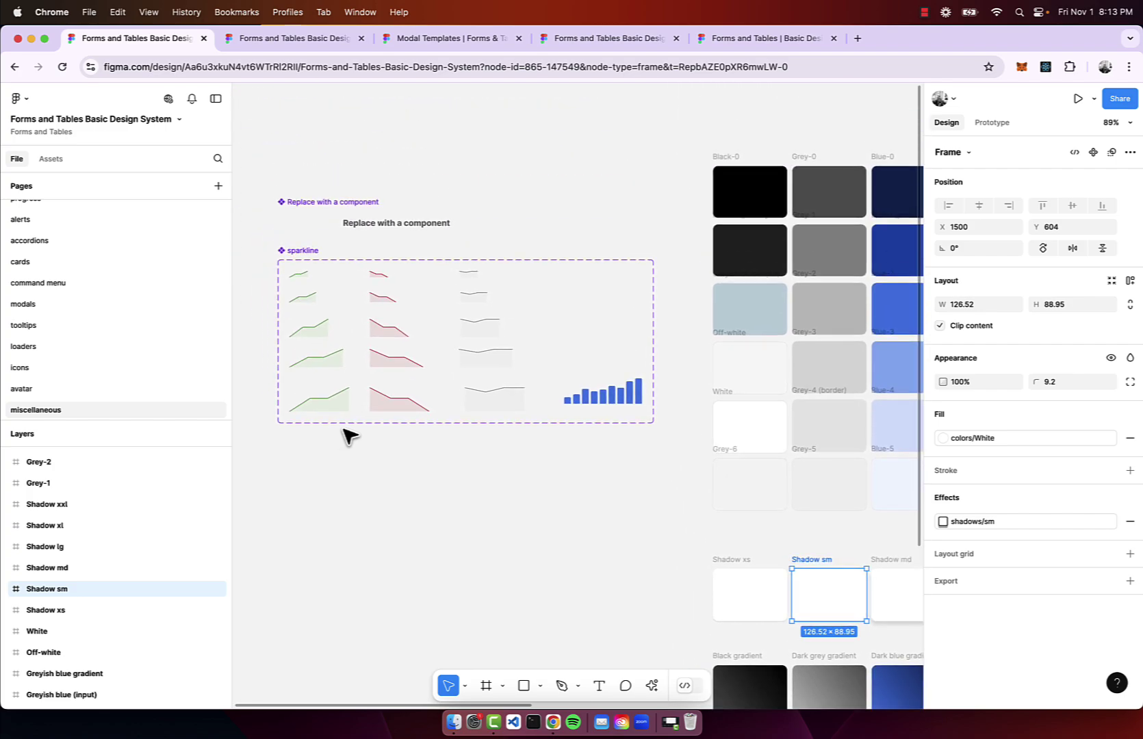
Go to the tables page and find the basic table component set.
left_click(360, 222)
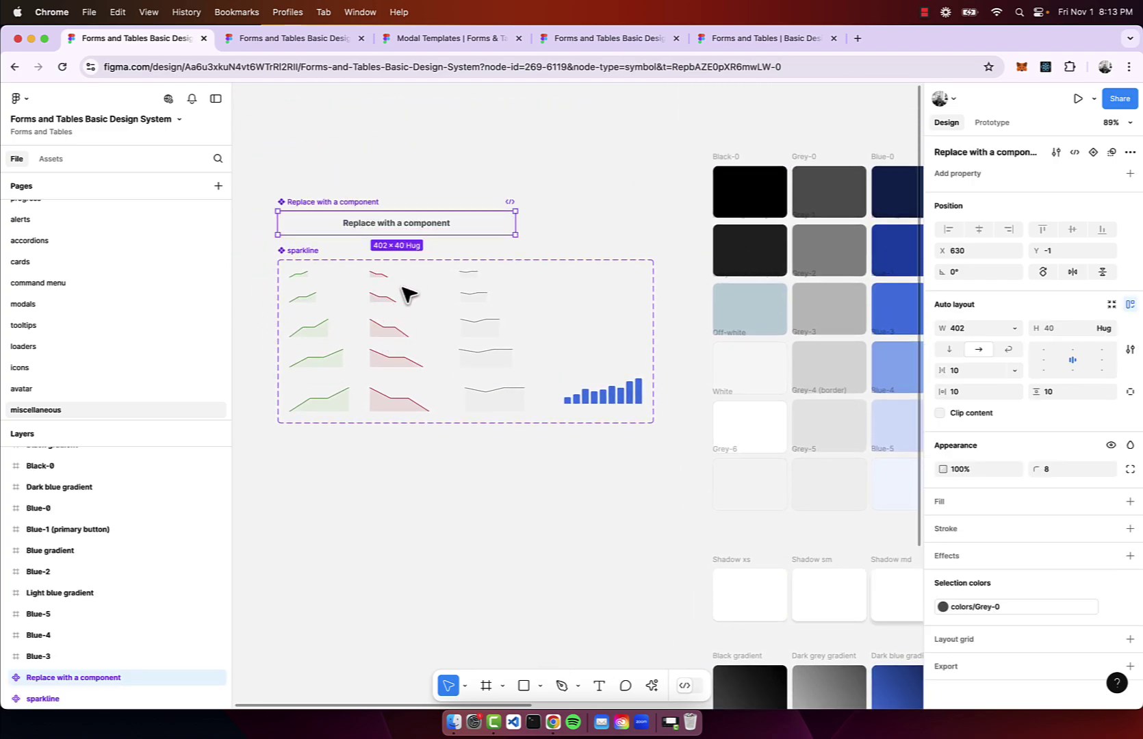
scroll(82, 357, "up", 5)
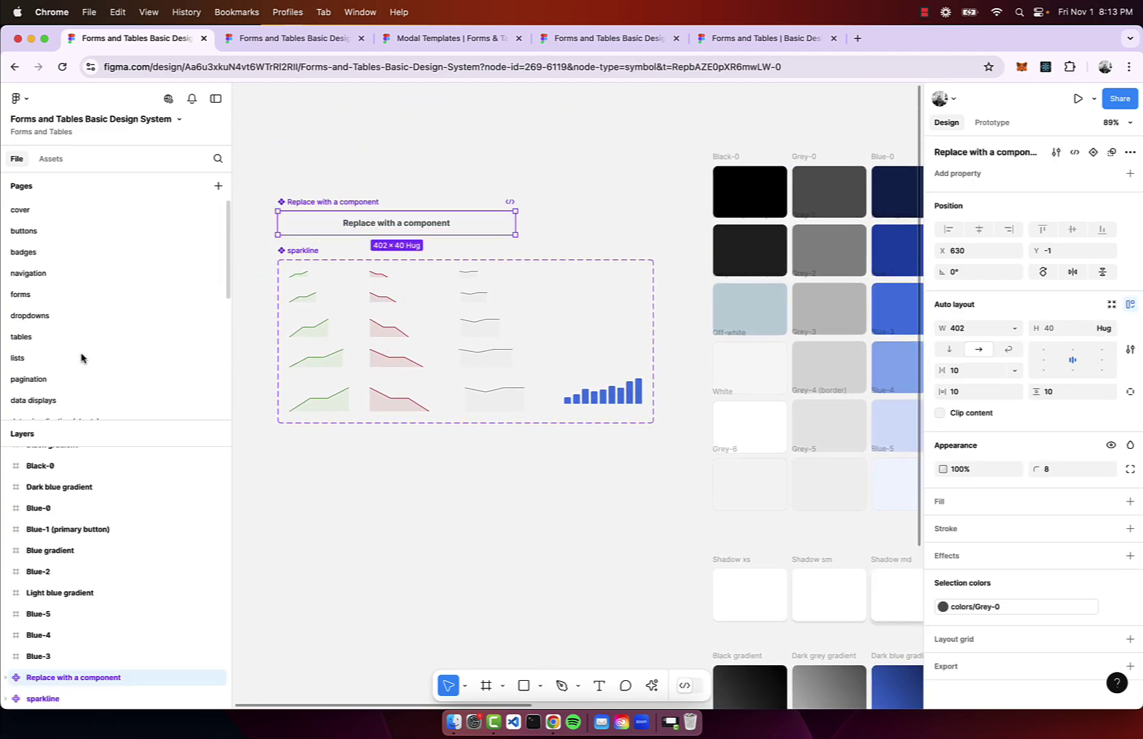
left_click(42, 337)
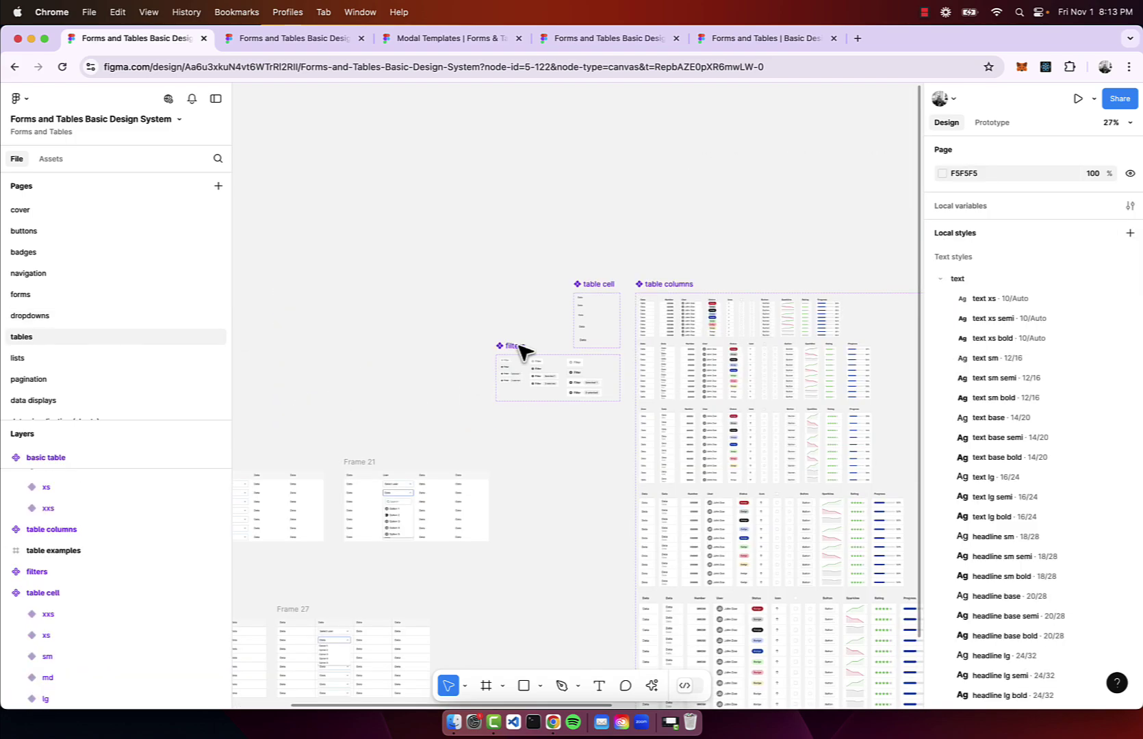
scroll(667, 328, "up", 5)
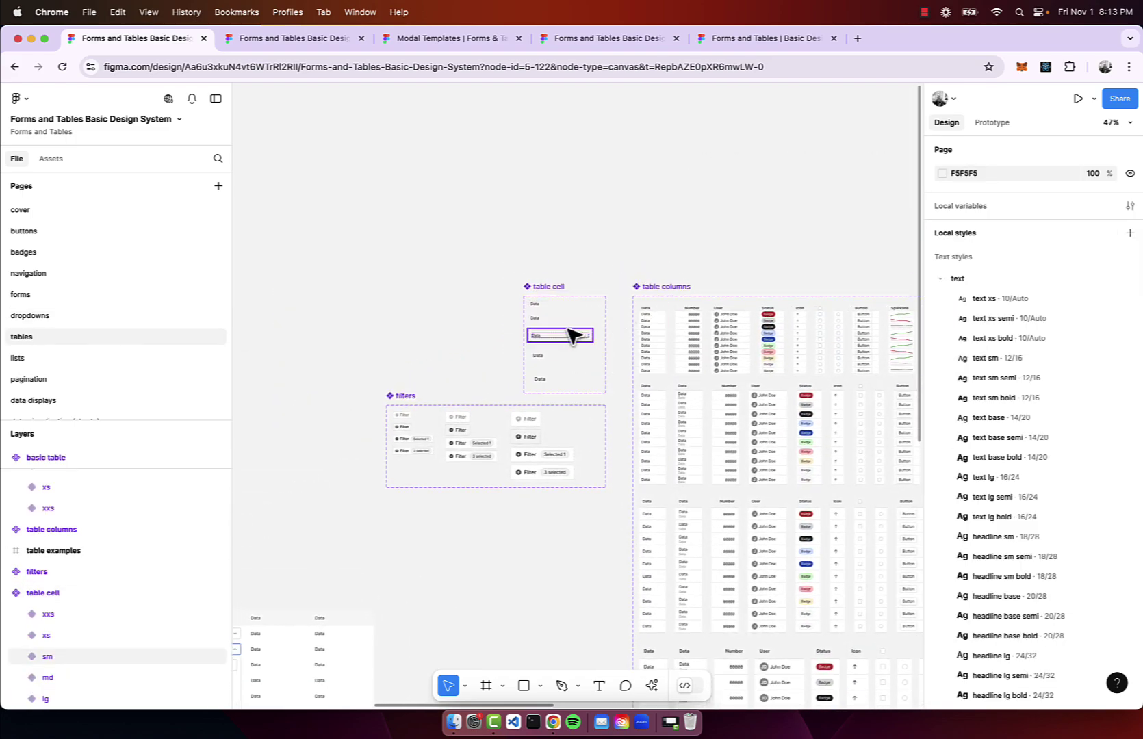
scroll(565, 337, "up", 5)
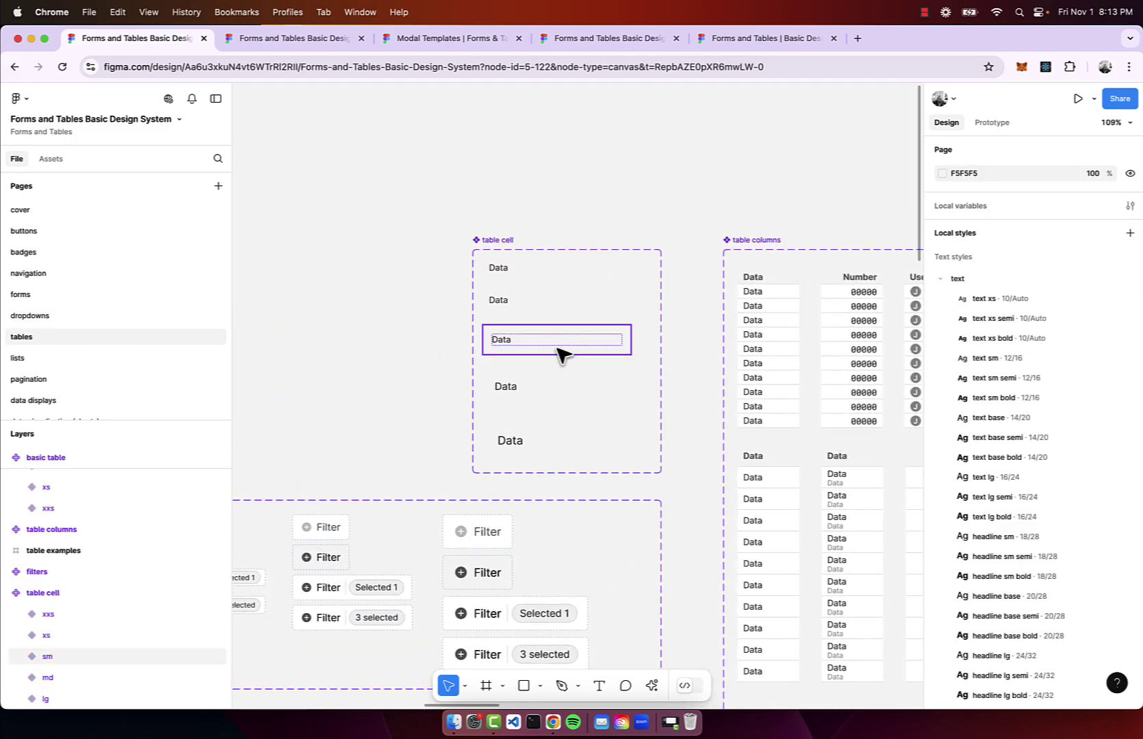
scroll(560, 352, "down", 10)
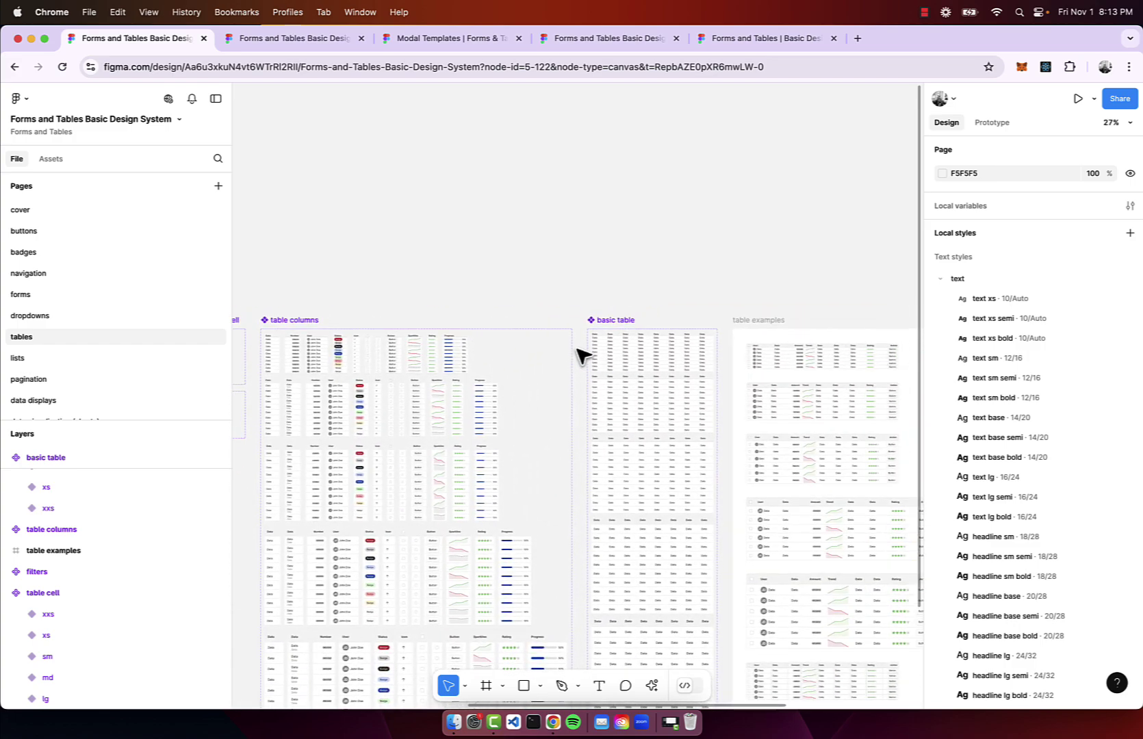
scroll(580, 352, "up", 3)
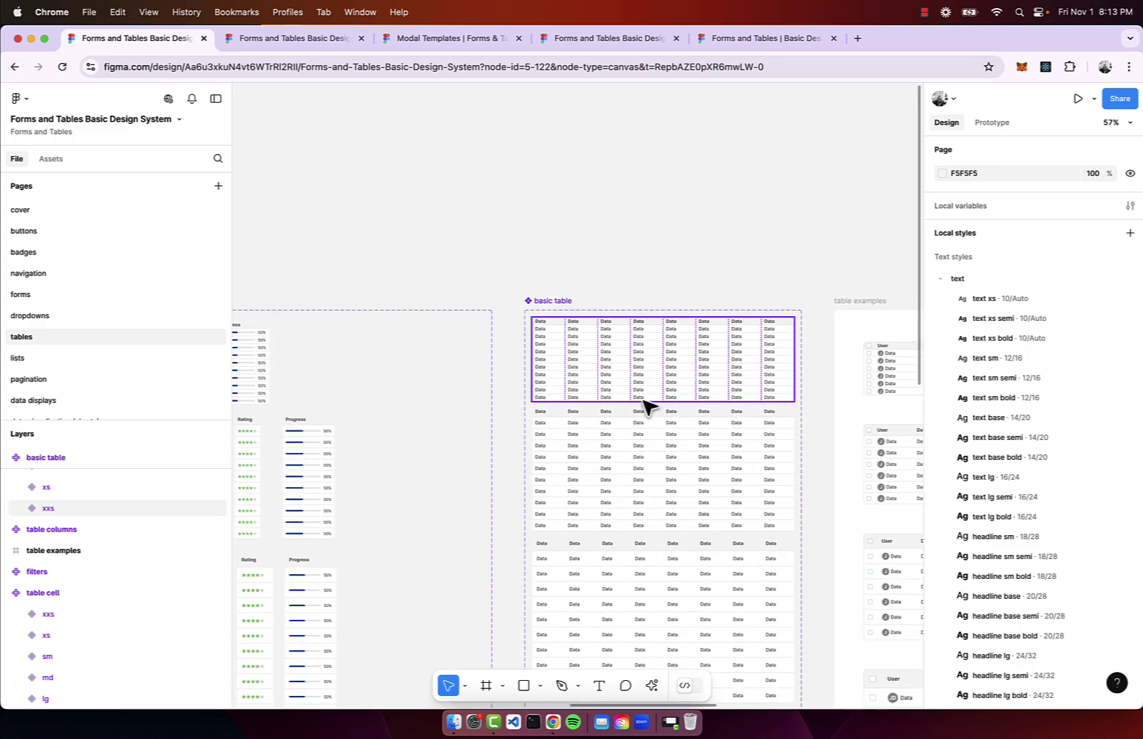
Place a copy of the xs basic table above the set and narrow it.
left_click(636, 452)
left_click_drag(640, 455, 629, 179)
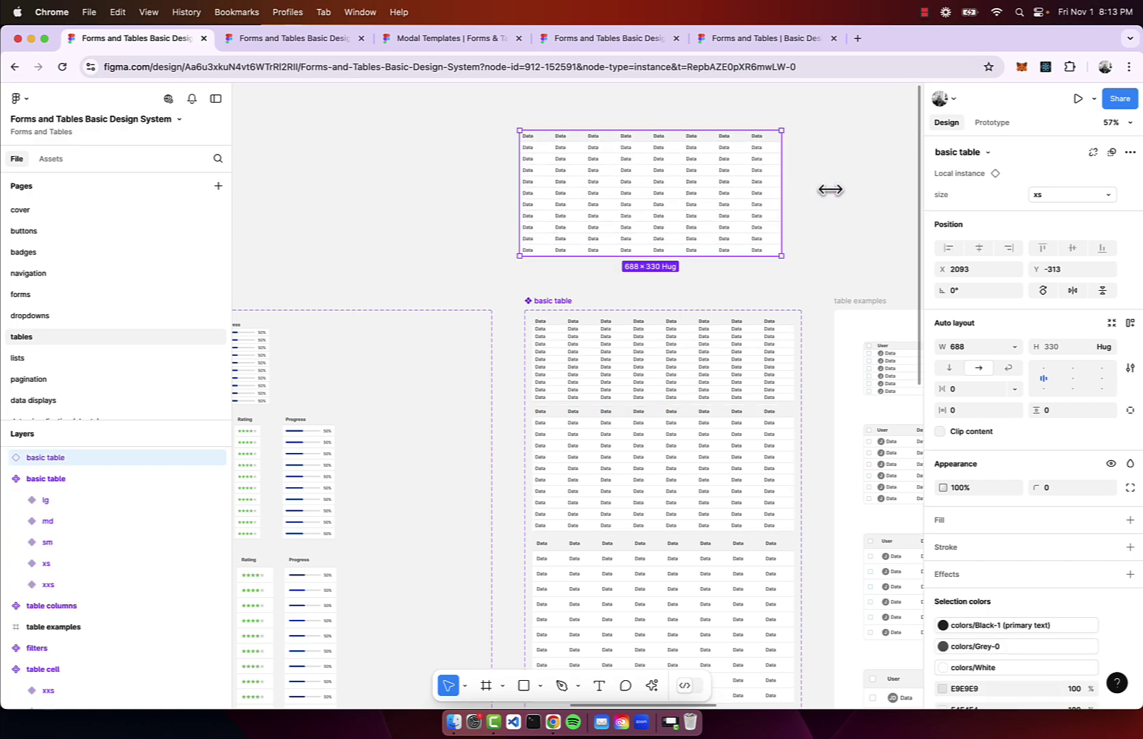
left_click_drag(830, 189, 740, 191)
Inspect the table copy's last column and one of its cells.
left_click(737, 186)
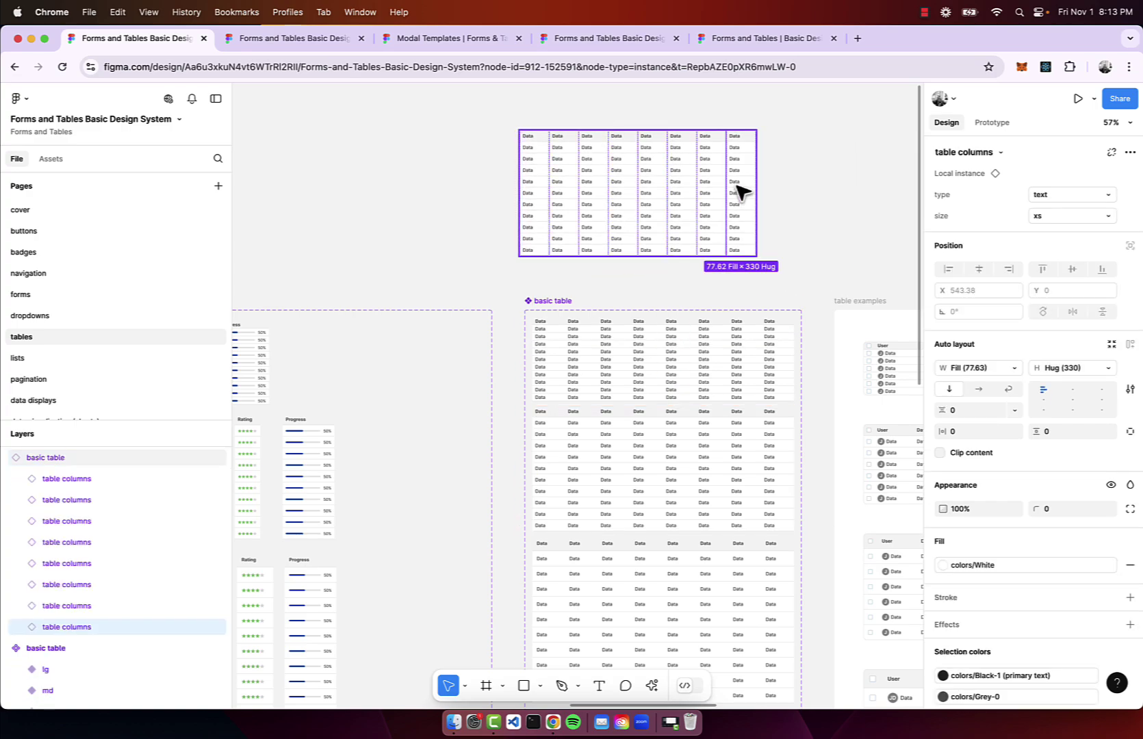
left_click(738, 192)
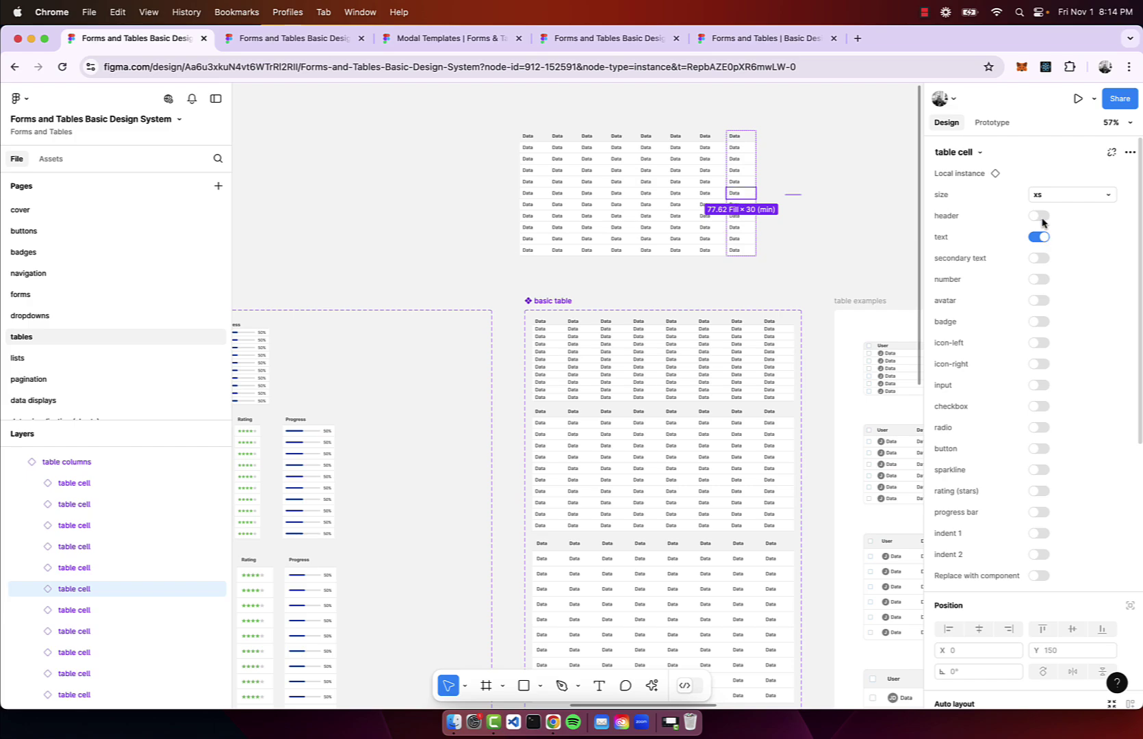
scroll(757, 189, "down", 2)
left_click(837, 161)
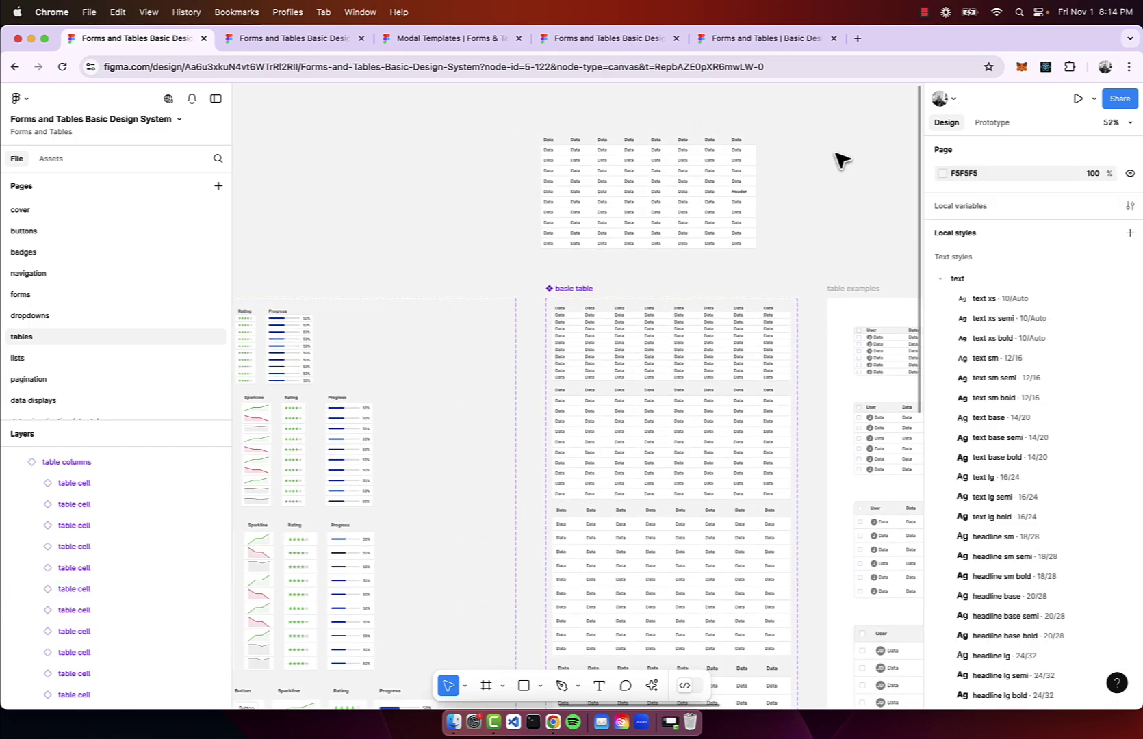
left_click(651, 178)
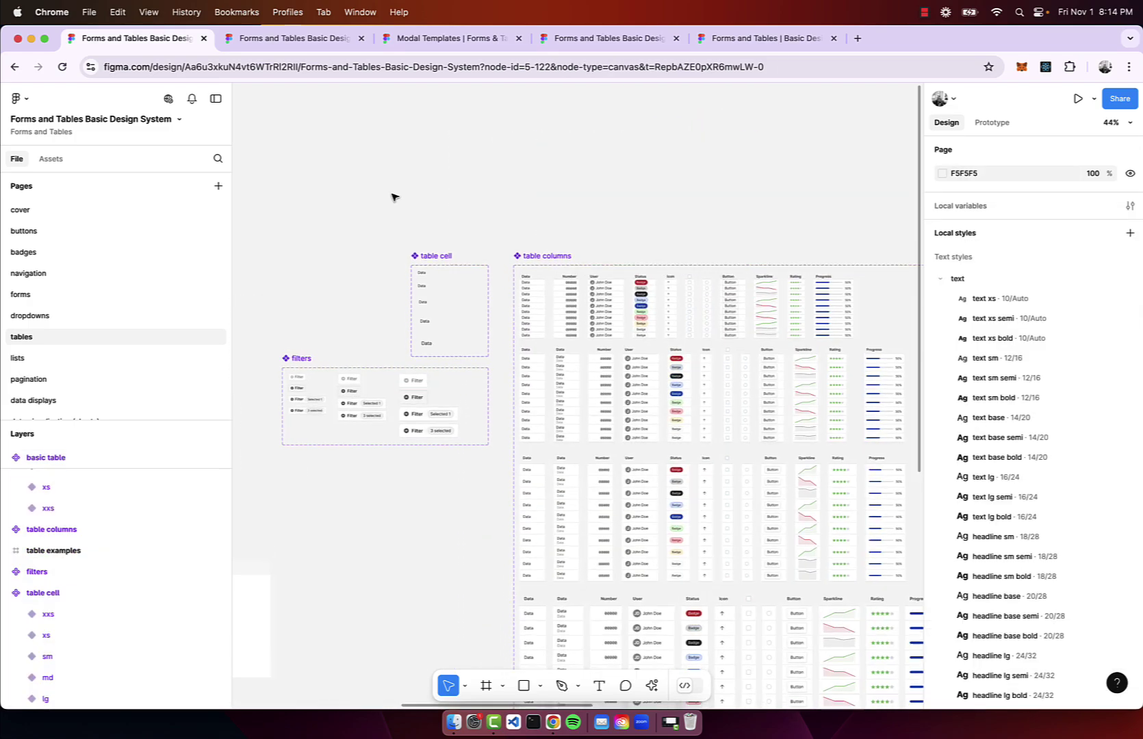
scroll(393, 197, "up", 6)
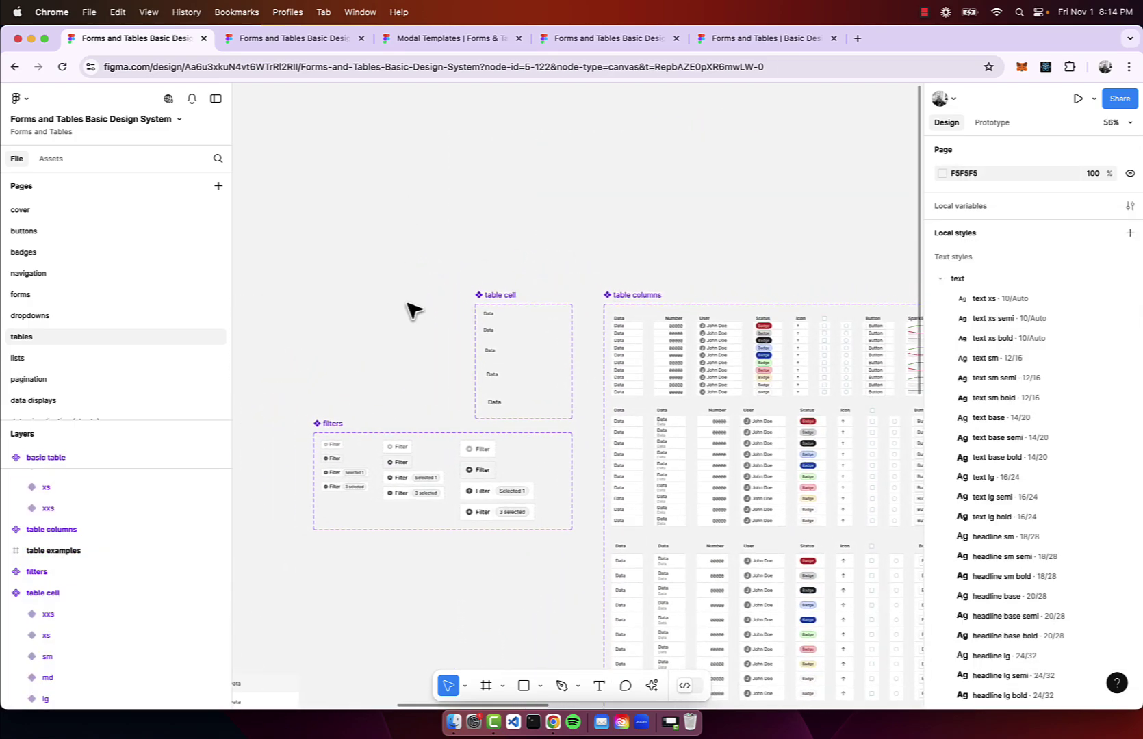
Copy the md table cell and stack eight cells into an auto layout column.
left_click(581, 435)
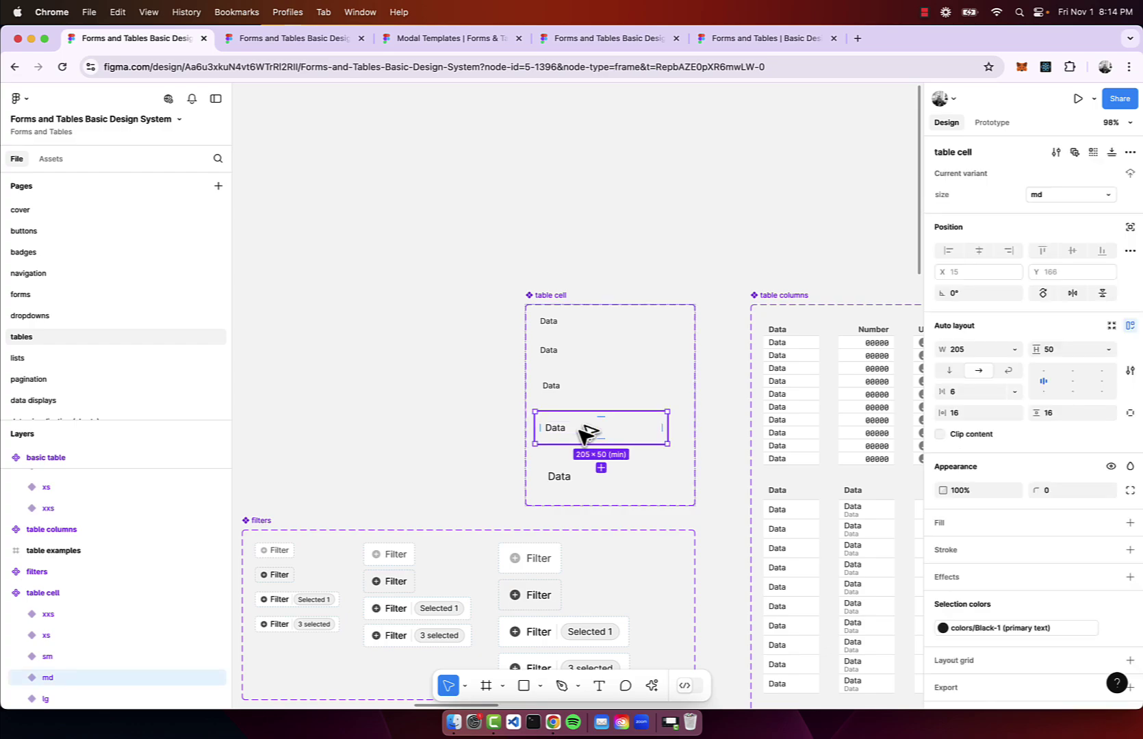
left_click_drag(580, 435, 294, 234)
scroll(295, 243, "left", 10)
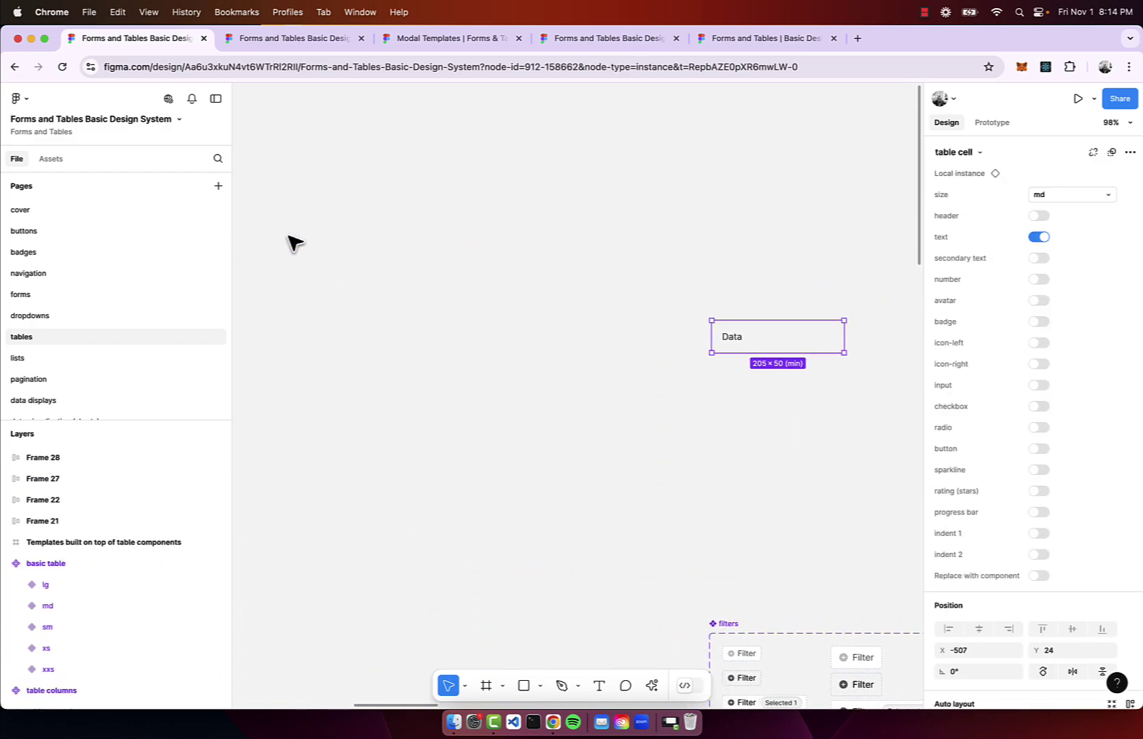
left_click_drag(790, 346, 505, 314)
key("super+d")
key("super+d")
key("super+d")
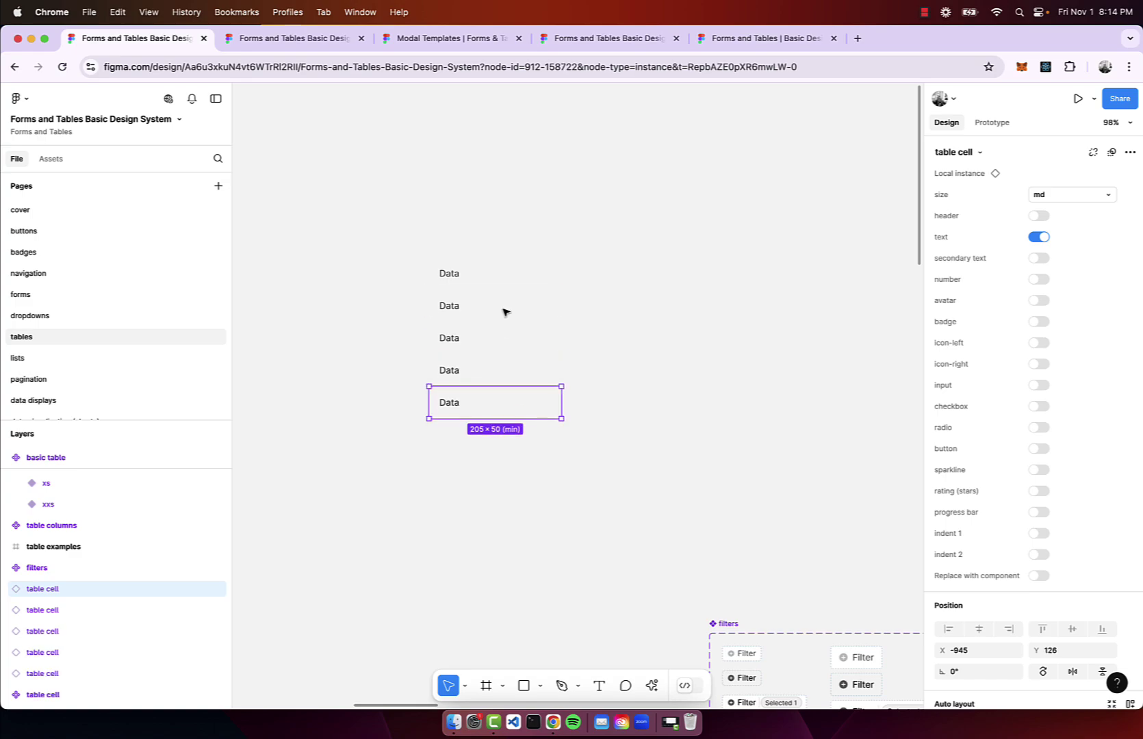
key("super+d")
key("super+d")
key("super+d")
left_click_drag(593, 220, 399, 615)
key("shift+a")
scroll(429, 403, "down", 3)
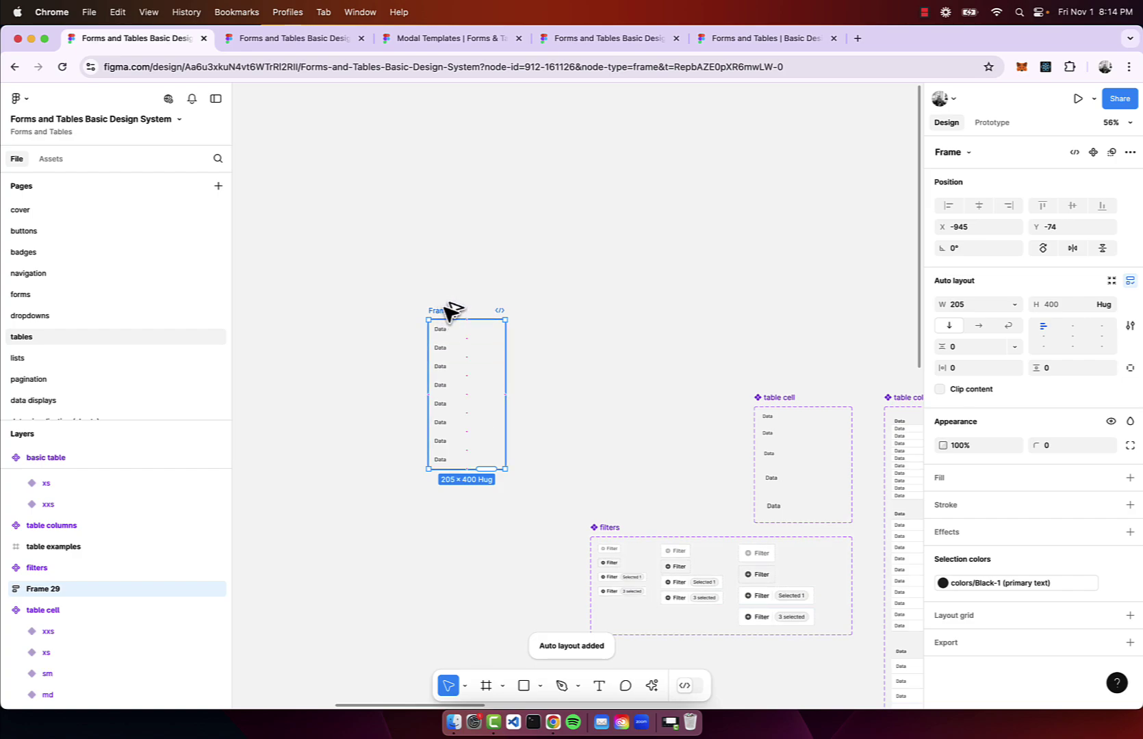
Duplicate the column into four Data columns wrapped in auto layout Frame 33.
left_click_drag(449, 309, 527, 313, "alt")
key("super+d")
key("super+d")
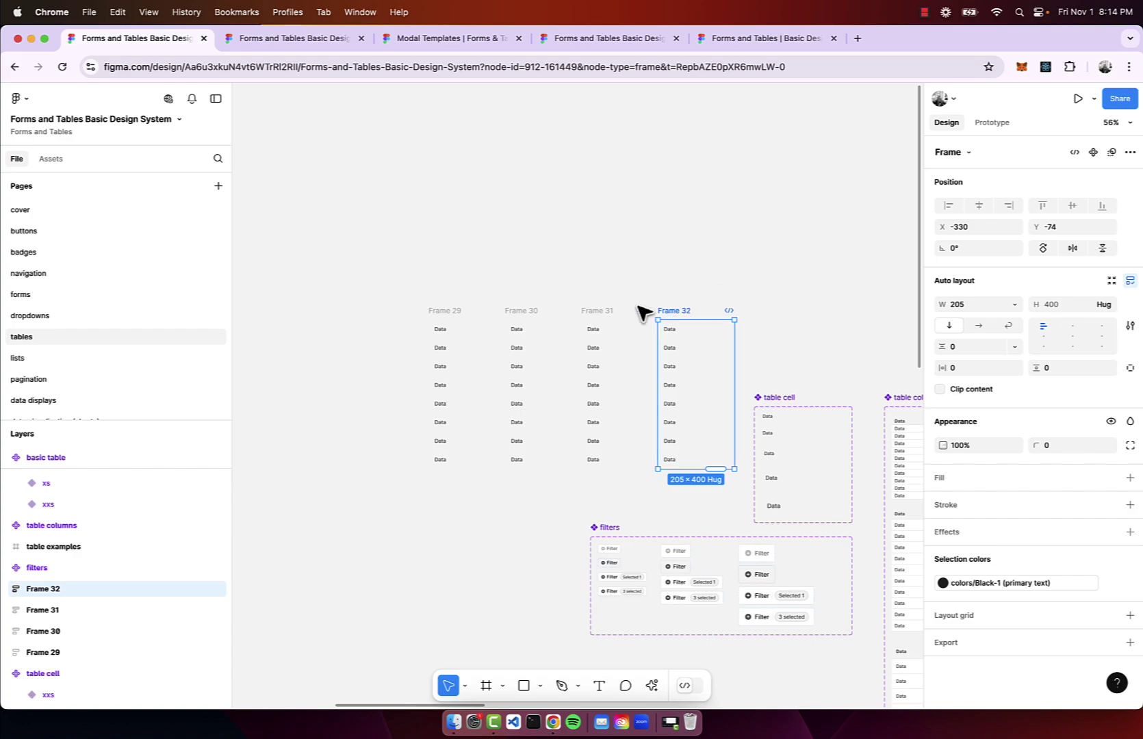
left_click(594, 312, "shift")
left_click(534, 312, "shift")
left_click(456, 313, "shift")
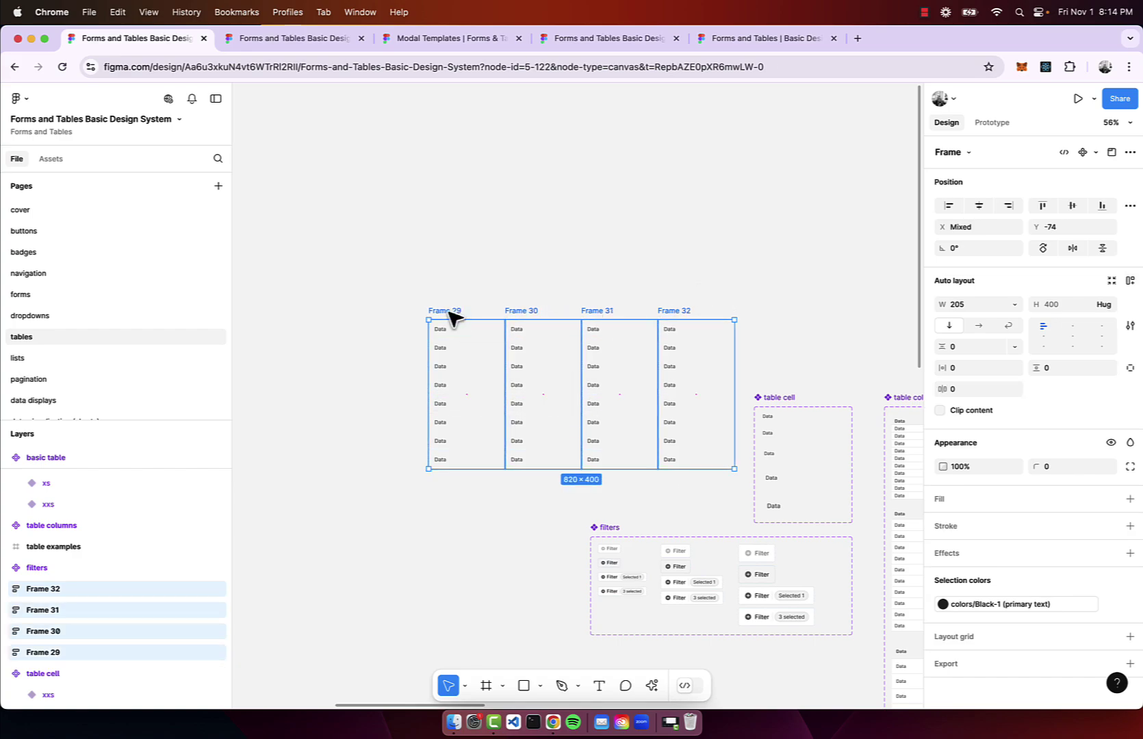
key("shift+a")
key("Return")
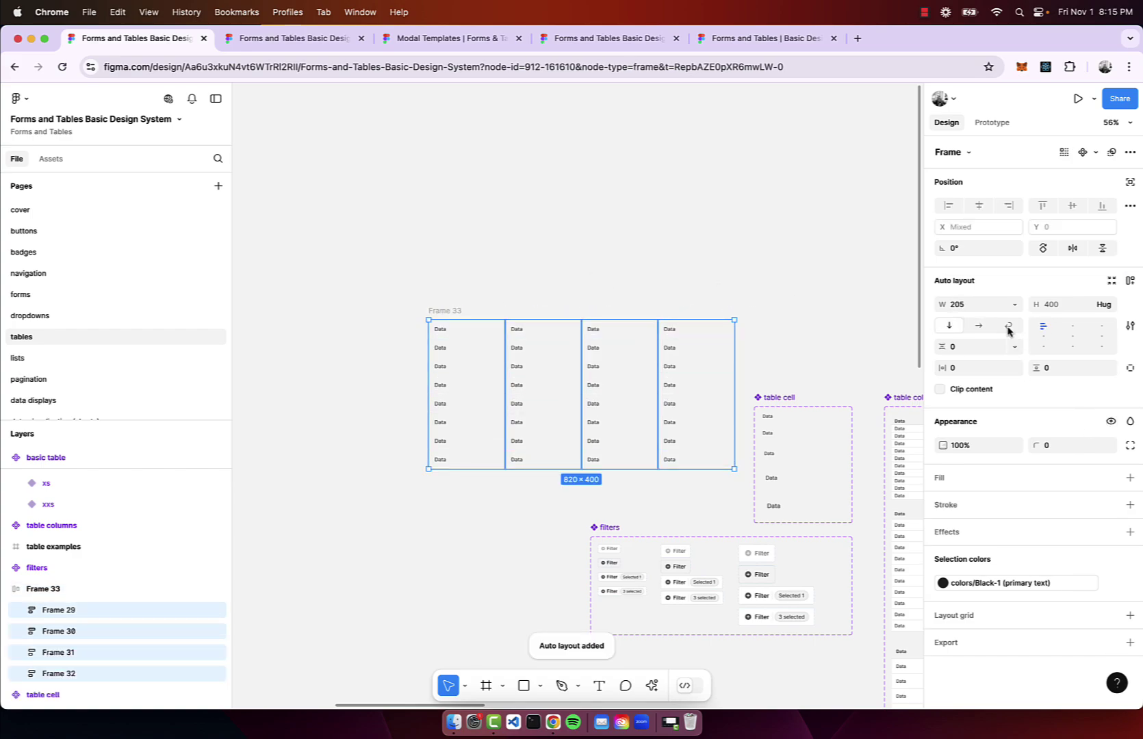
Fix Frame 33's width, reposition it and widen it to 834, then go to the forms page.
left_click(1013, 306)
left_click(972, 306)
left_click(543, 284)
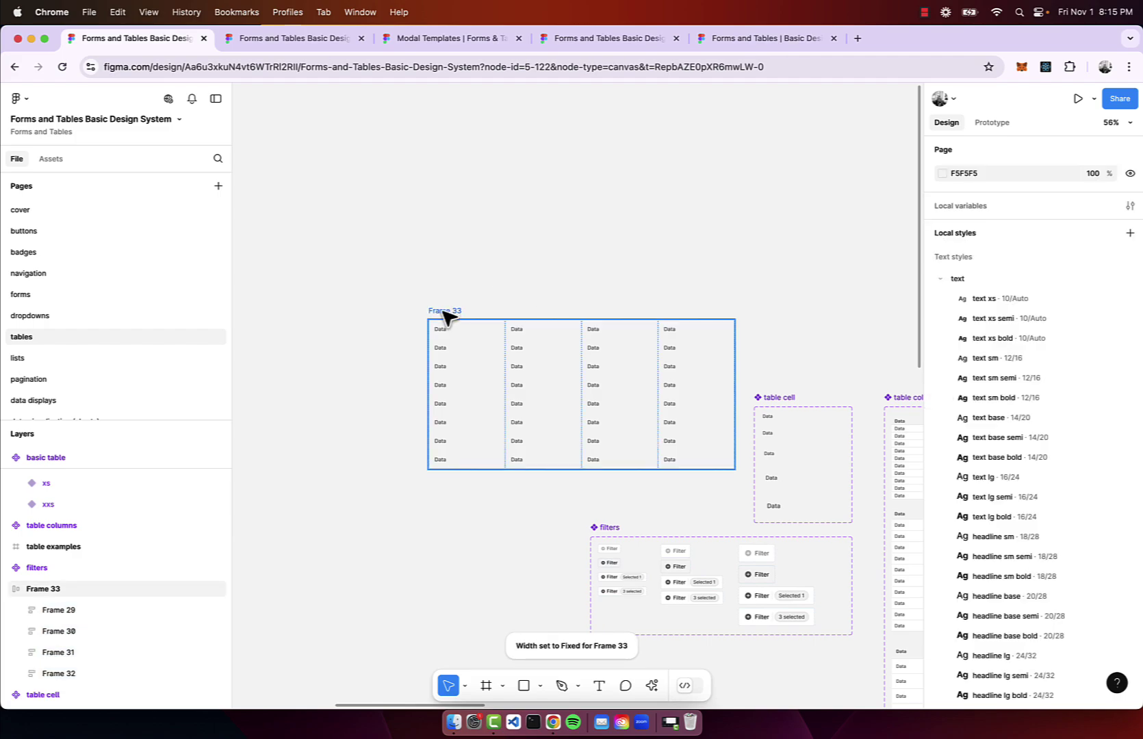
left_click_drag(448, 317, 376, 276)
mouse_move(619, 355)
left_mouse_down()
mouse_move(697, 355)
mouse_move(543, 359)
mouse_move(635, 357)
left_mouse_up()
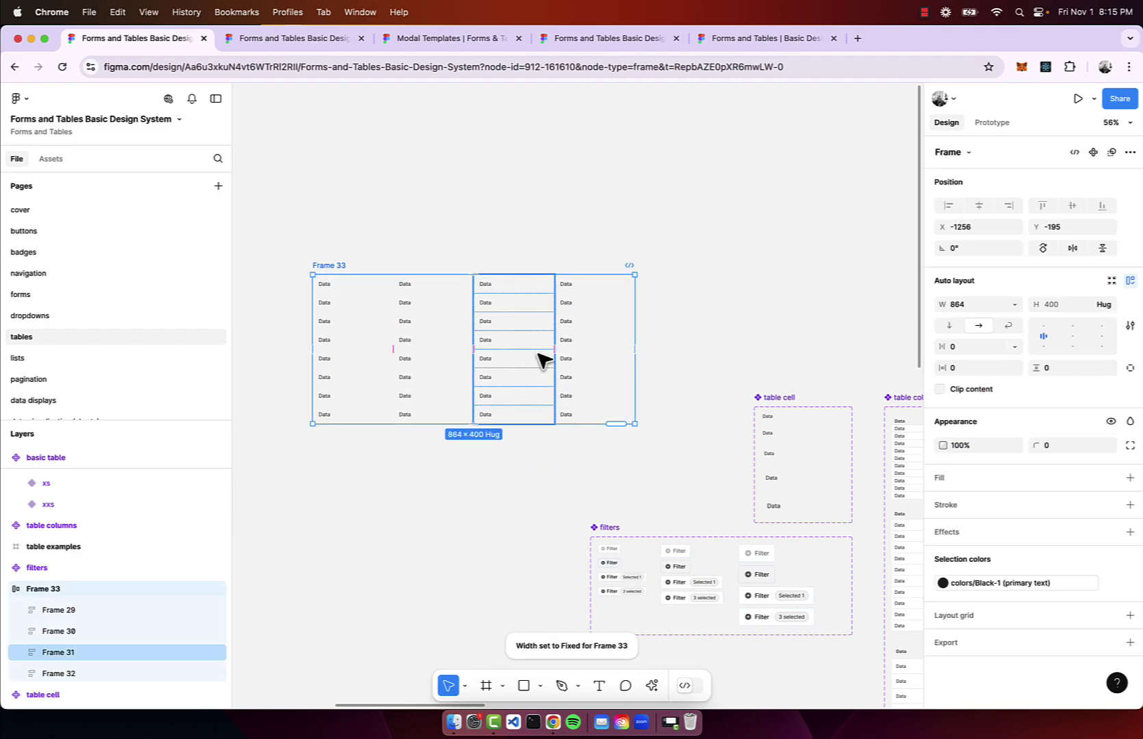
scroll(796, 517, "up", 3)
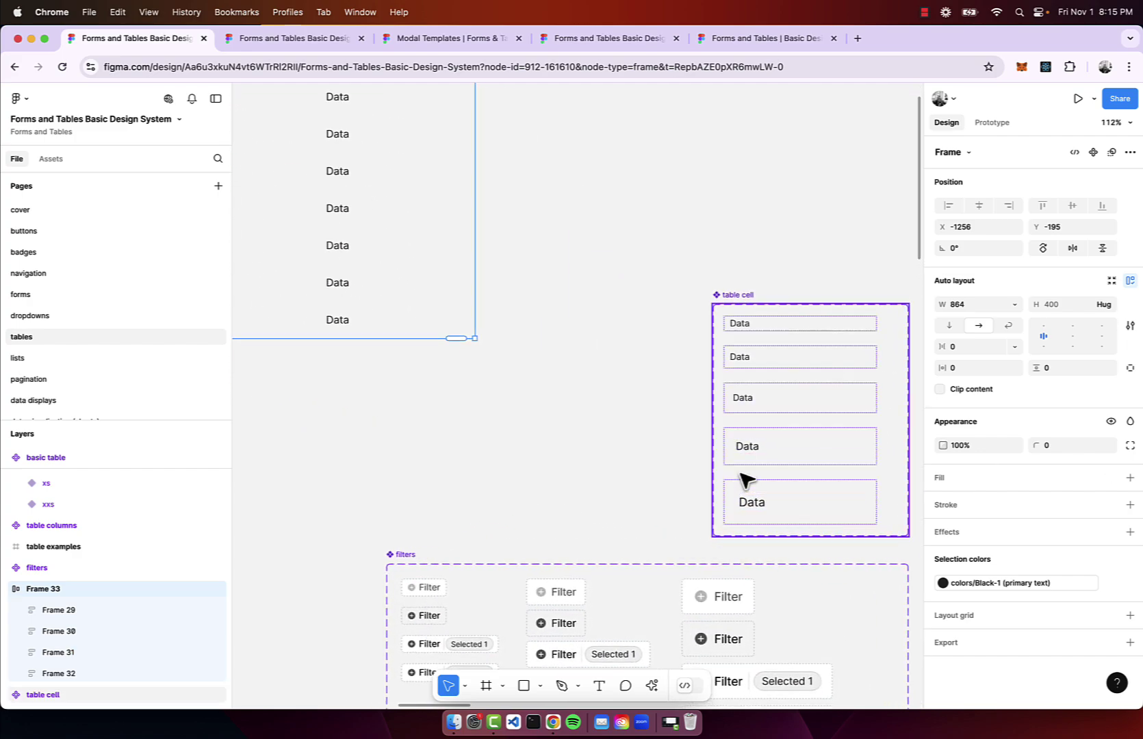
scroll(742, 476, "down", 2)
key("Page_Up")
key("Page_Up")
Place a copy of the md default input above the set with its chevron and value text shown.
scroll(527, 295, "up", 5)
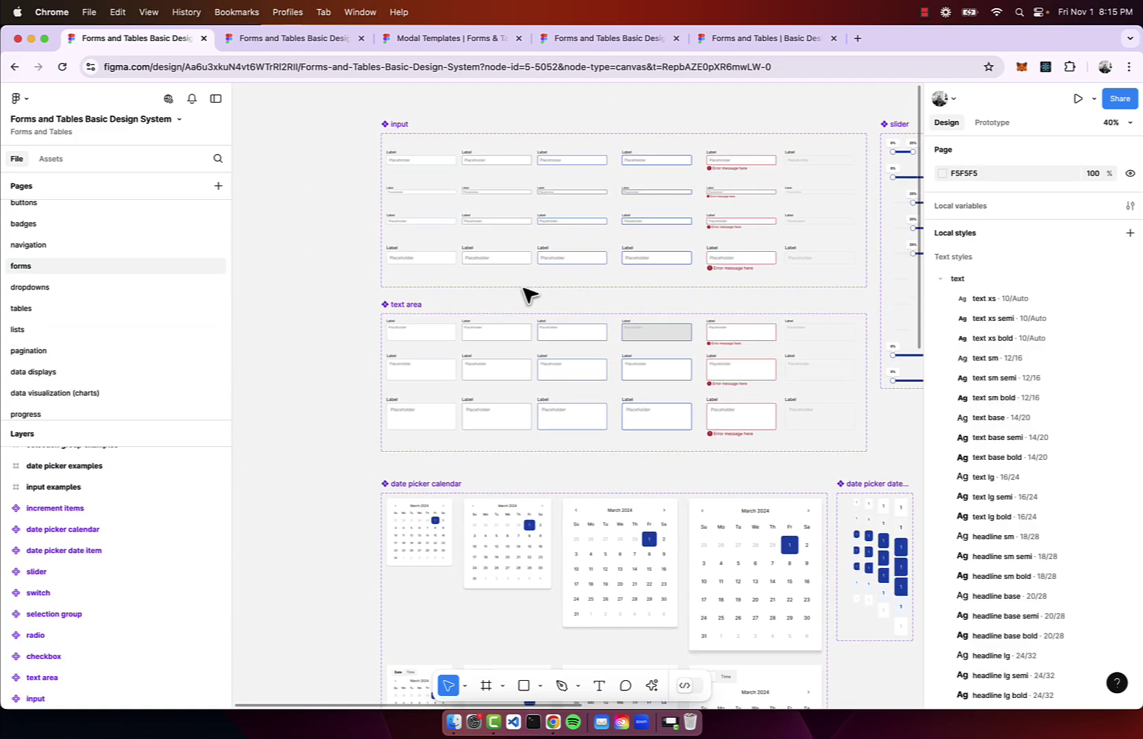
scroll(428, 145, "up", 2)
scroll(428, 146, "down", 3)
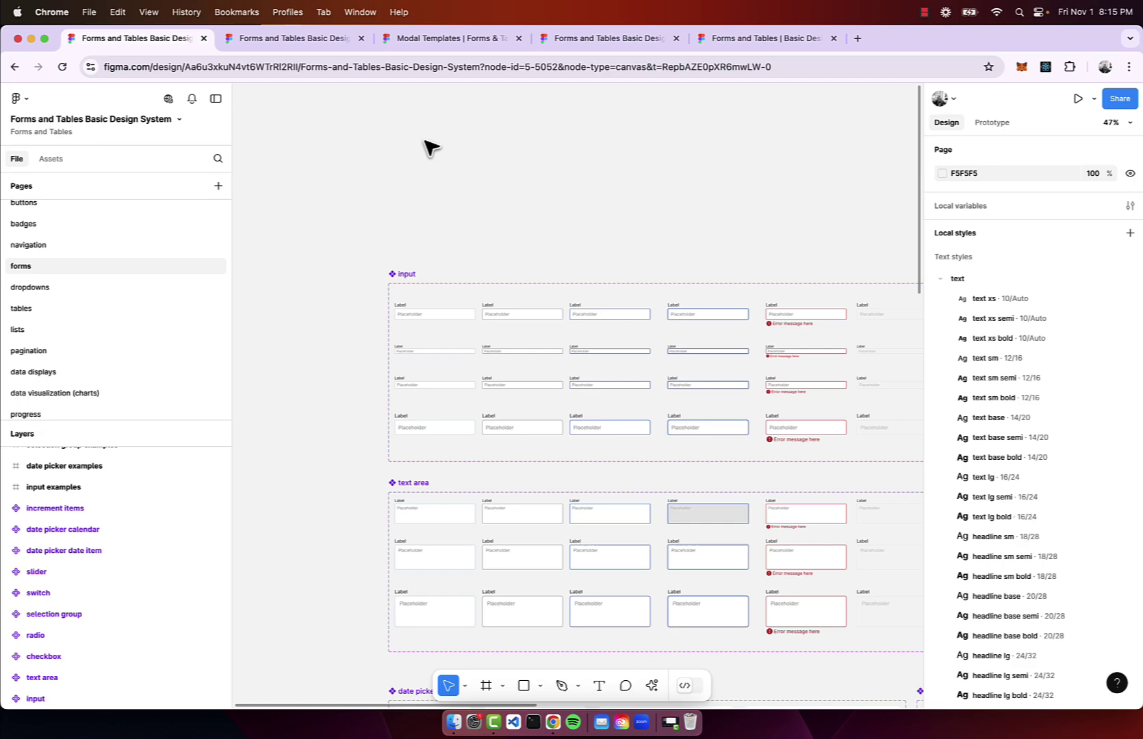
scroll(515, 438, "up", 5)
scroll(515, 438, "up", 2)
scroll(511, 439, "left", 2)
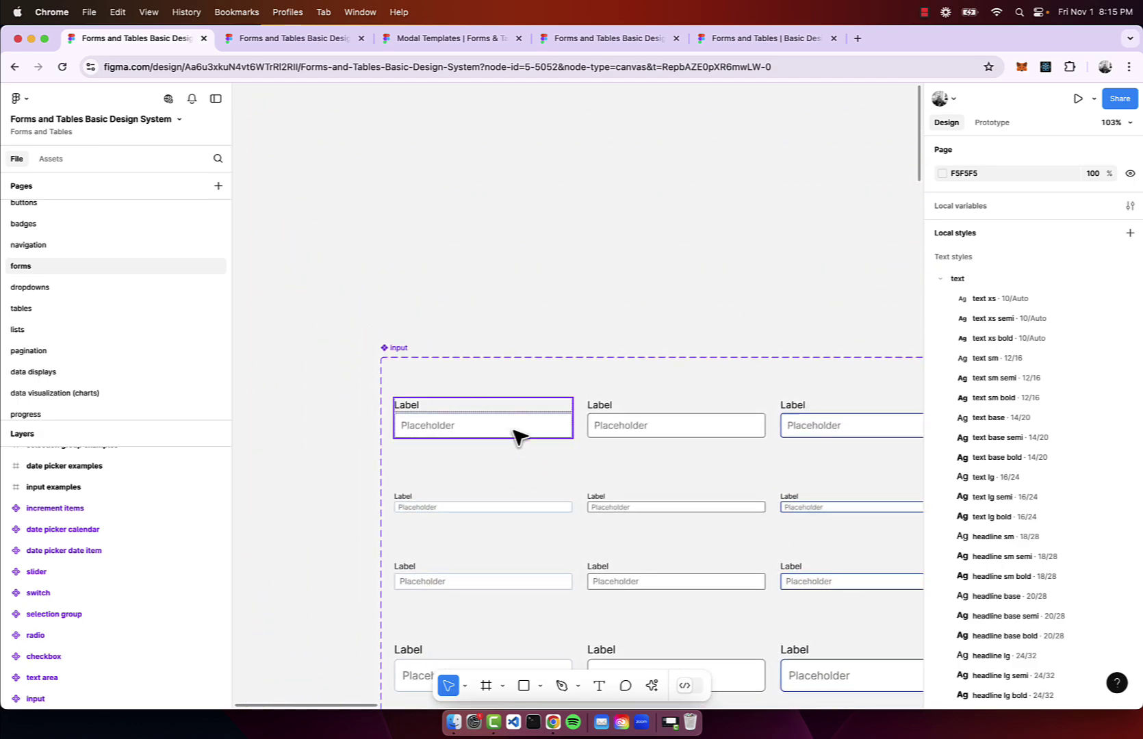
left_click(519, 433)
left_click_drag(519, 433, 531, 232)
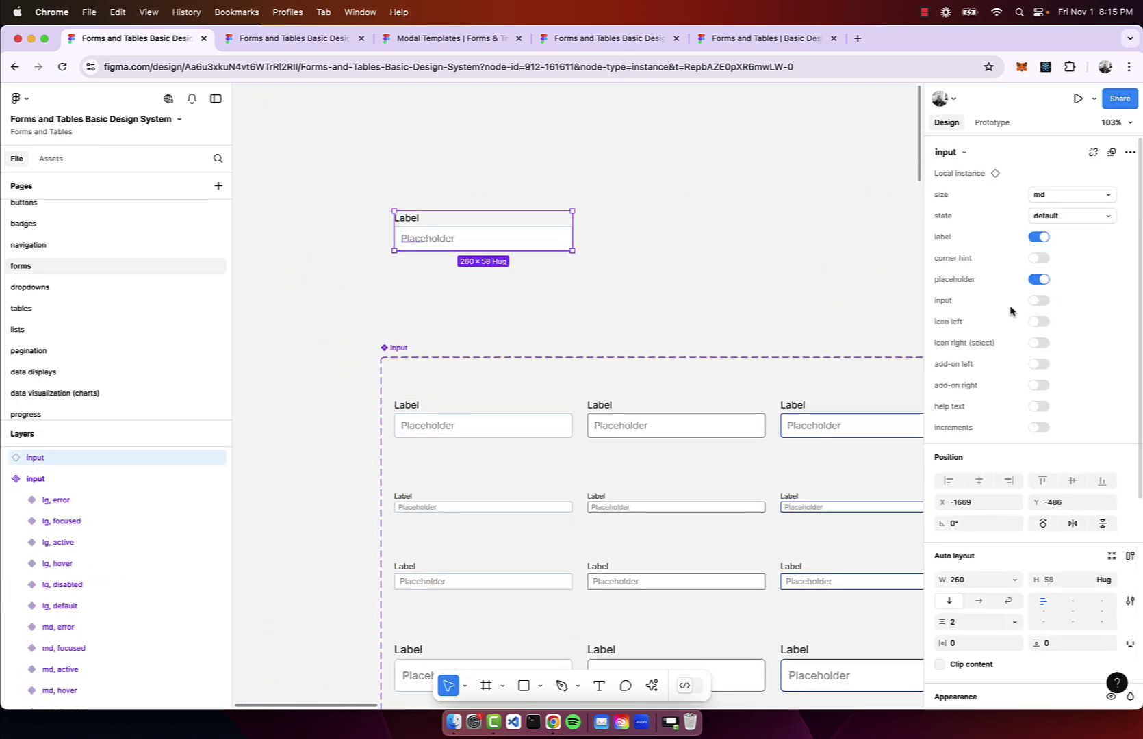
left_click(1039, 343)
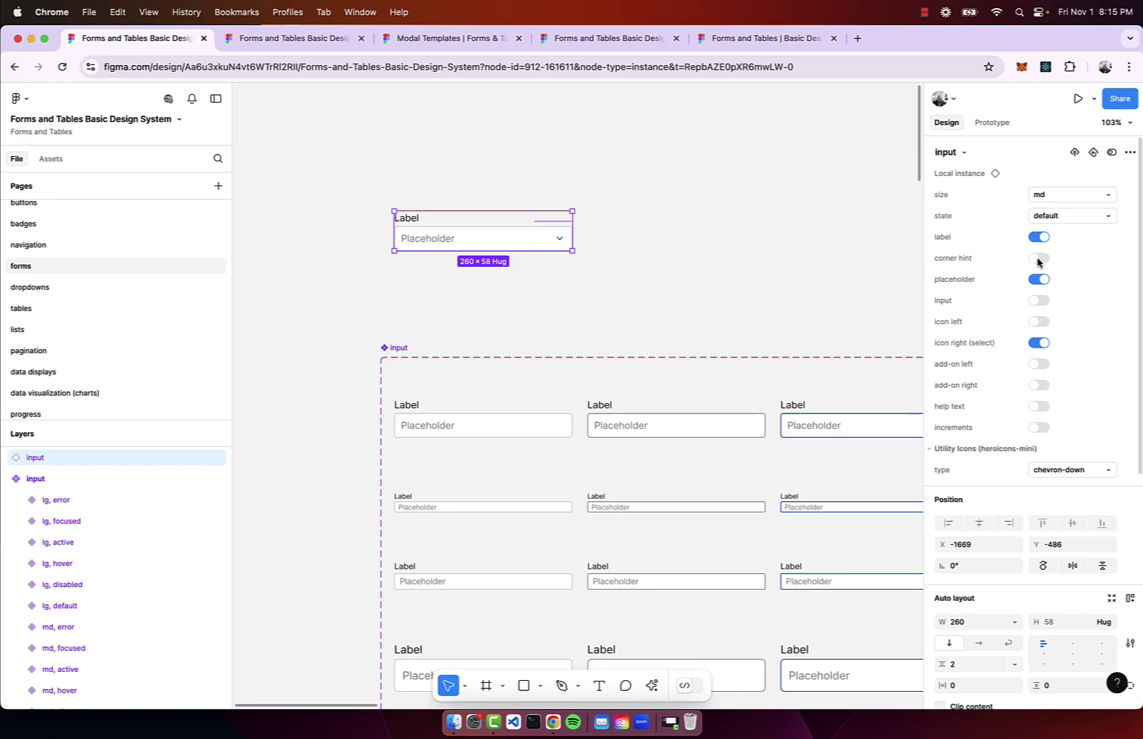
left_click(1040, 302)
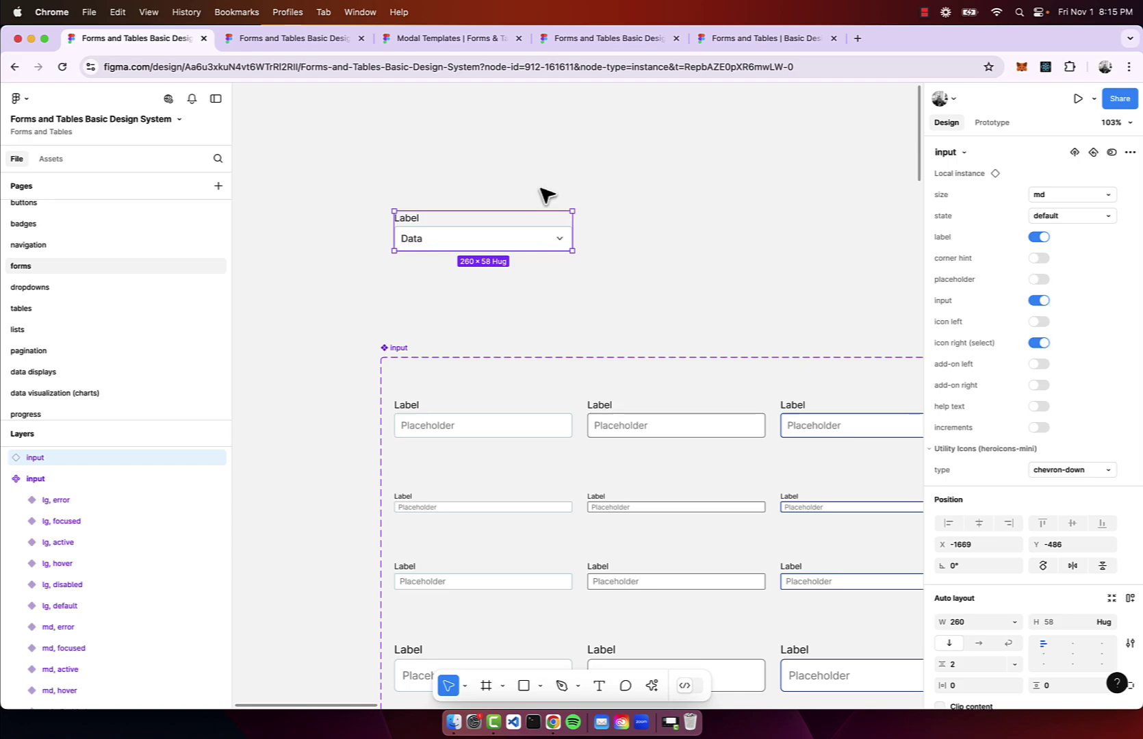
Change the field's value text to 'Select' and move the instance into position.
scroll(419, 244, "up", 5)
double_click(417, 241)
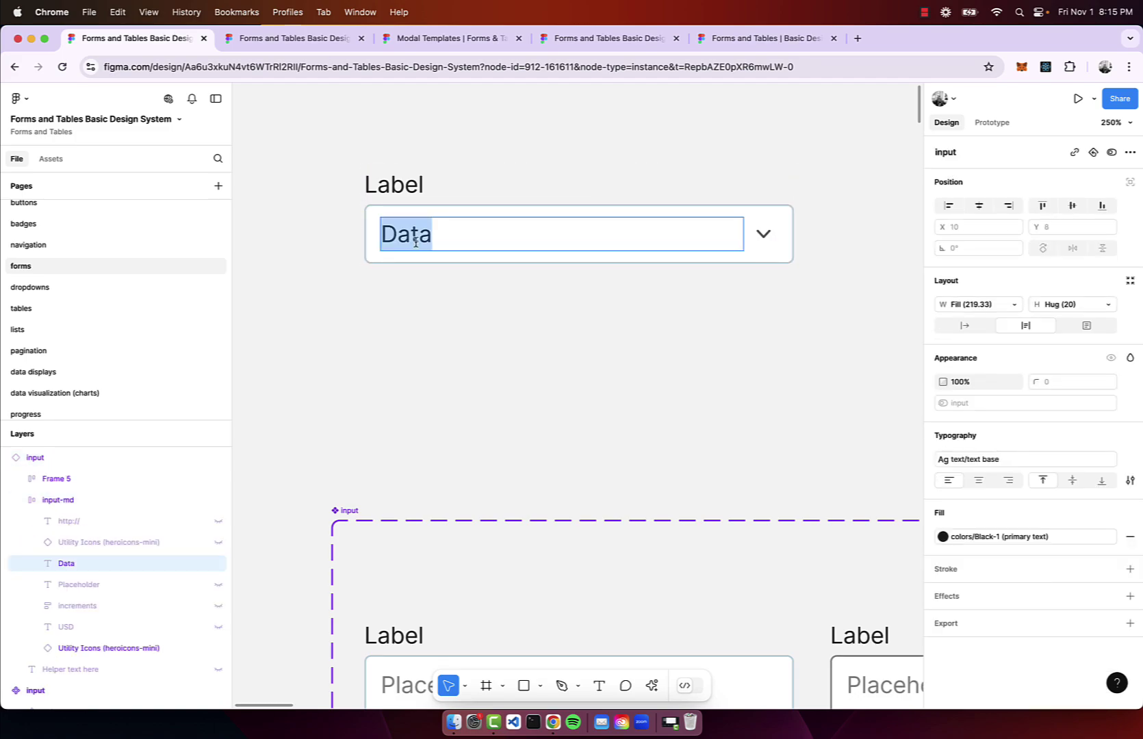
key("Escape")
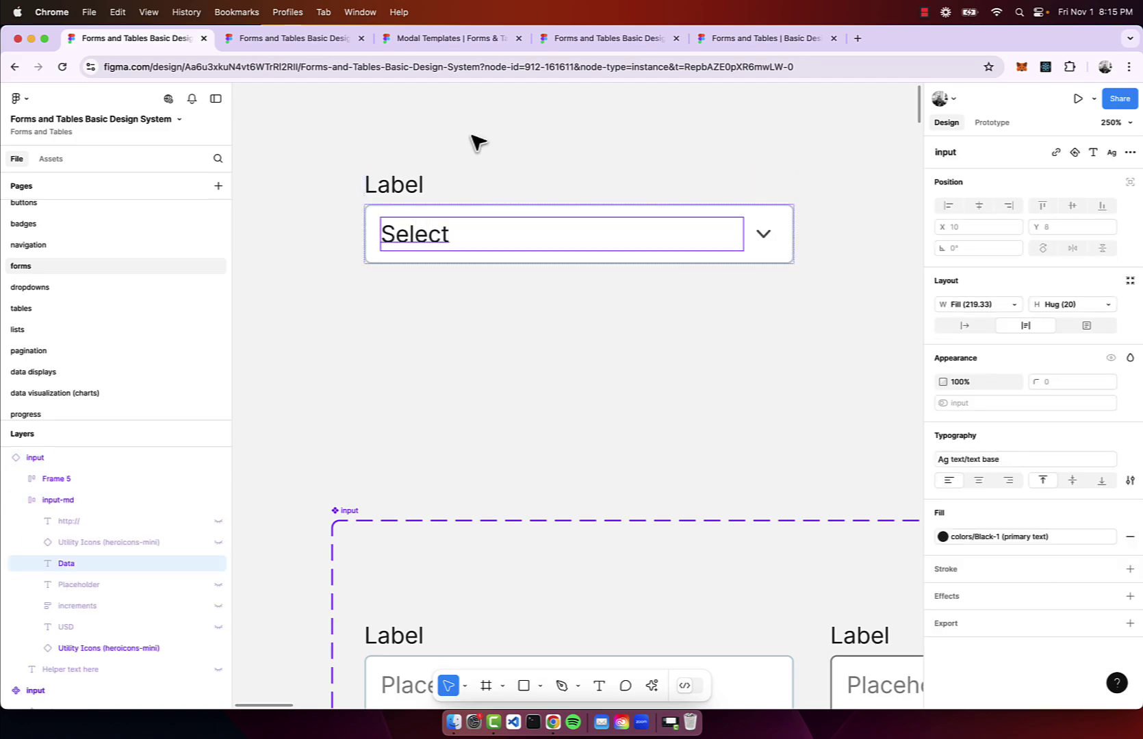
left_click(472, 143)
scroll(472, 143, "down", 5)
left_click_drag(492, 183, 596, 184)
scroll(644, 260, "right", 3)
scroll(644, 260, "up", 2)
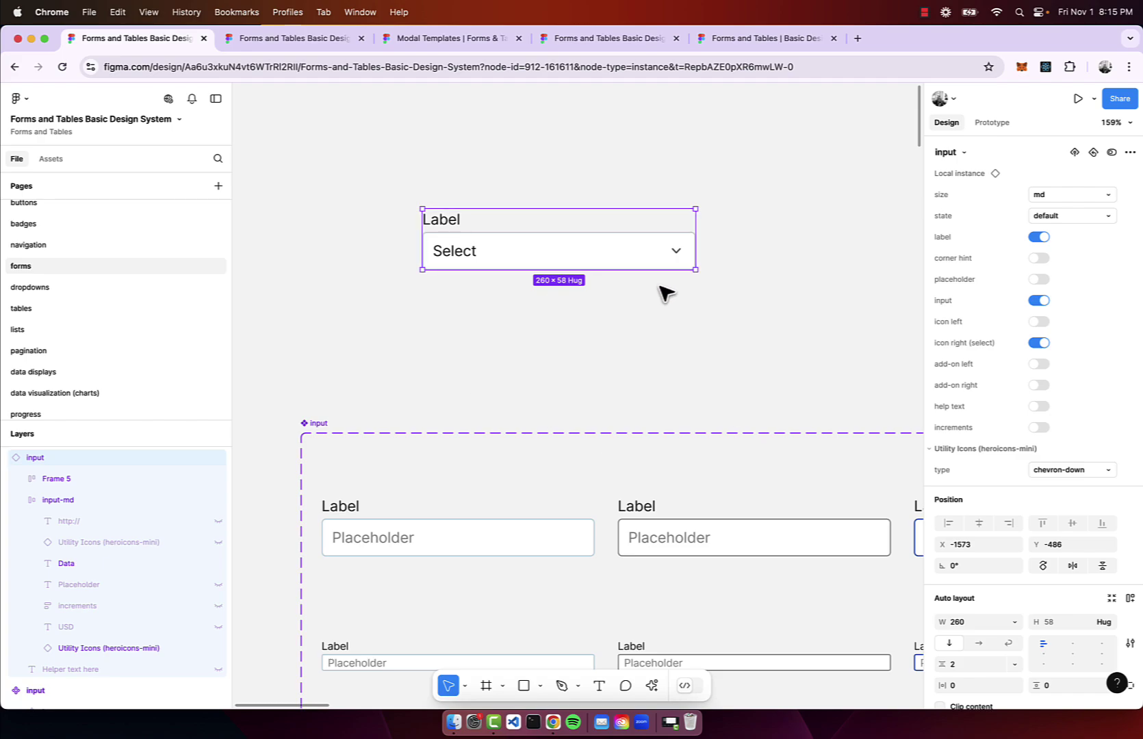
scroll(567, 226, "up", 3)
scroll(617, 273, "down", 3)
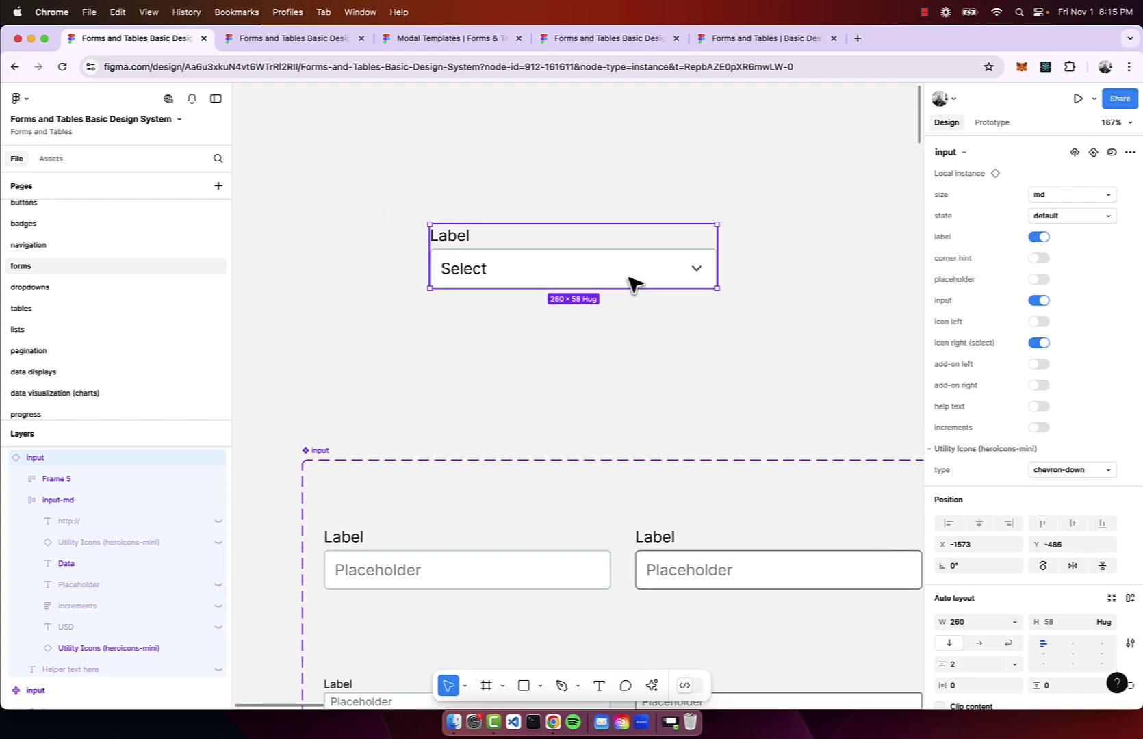
left_click_drag(627, 283, 595, 233)
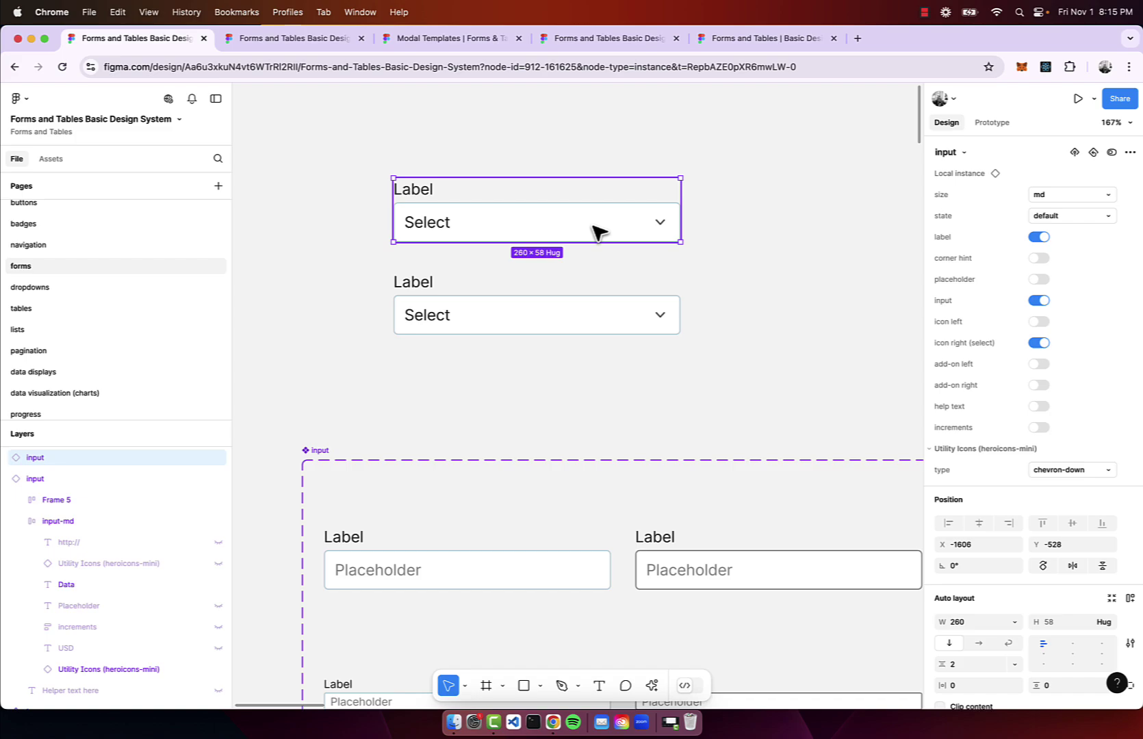
Hide the label, value and chevron, and add a left magnifying-glass icon to the field copy.
scroll(749, 208, "up", 3)
left_click(1037, 237)
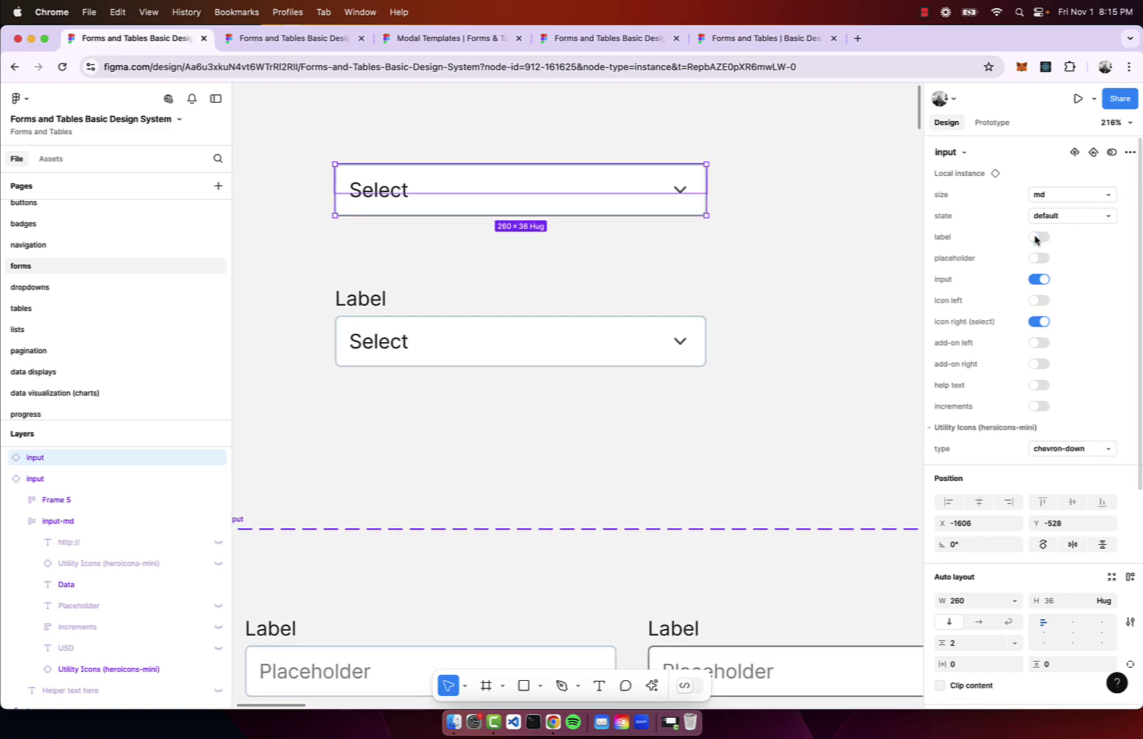
left_click(1037, 280)
left_click(1038, 323)
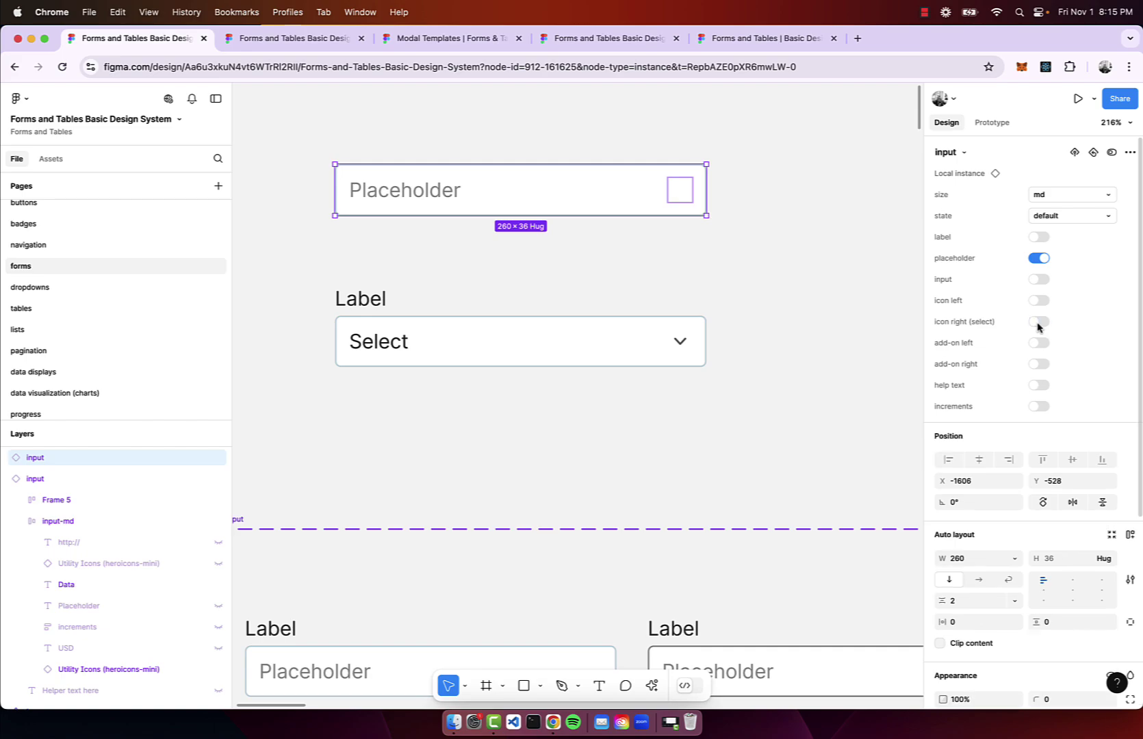
left_click(1041, 343)
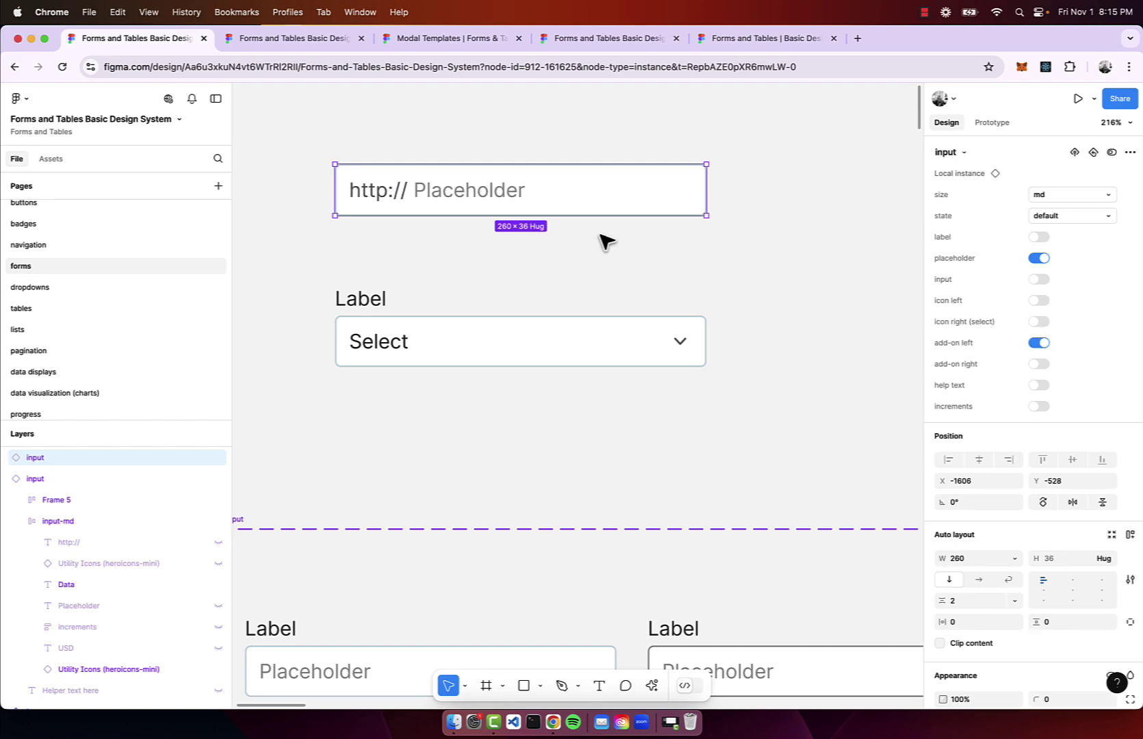
left_click(1035, 345)
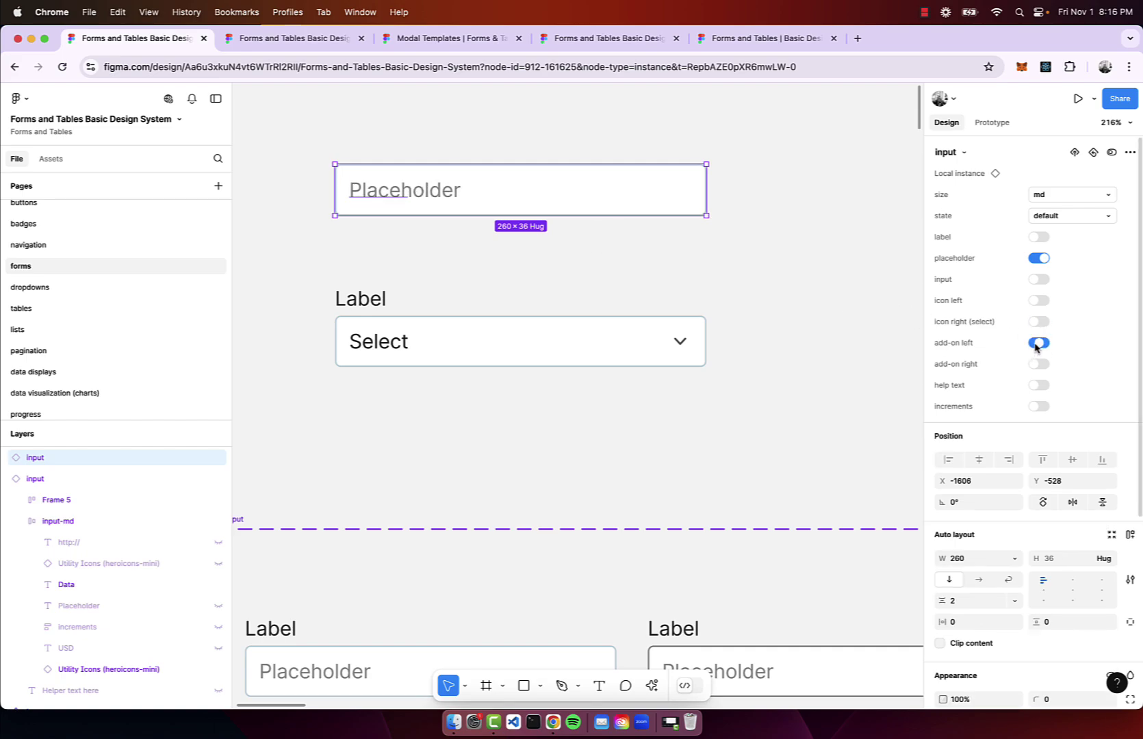
left_click(1039, 301)
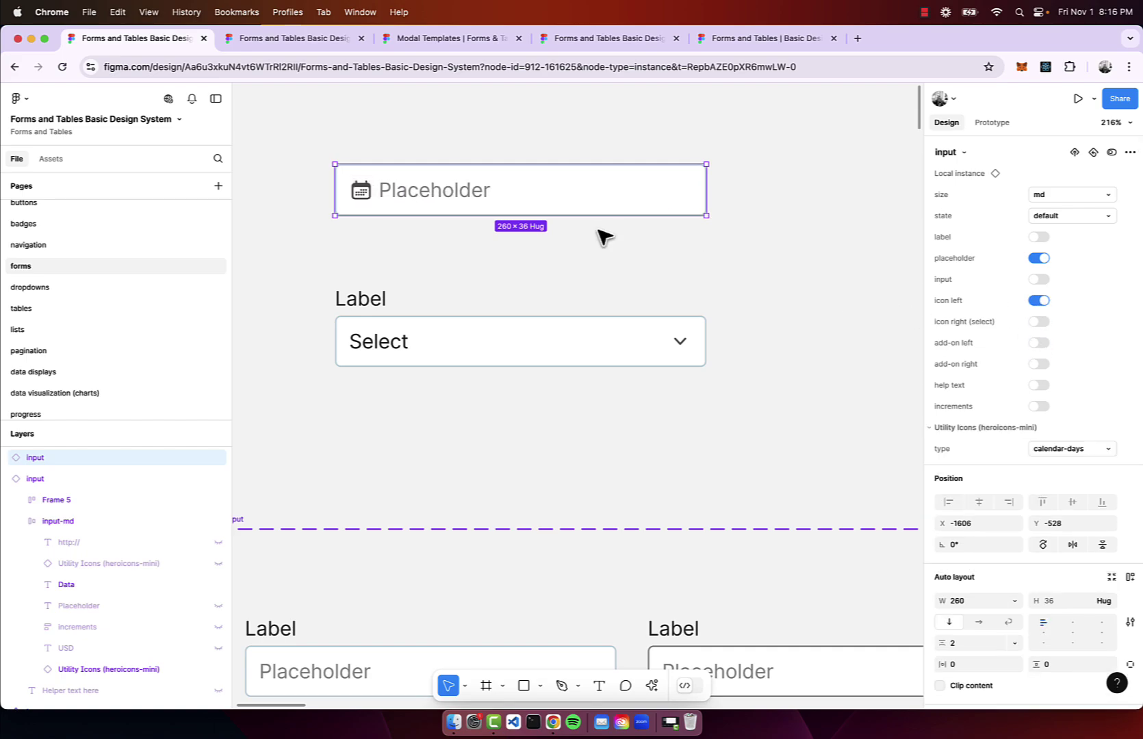
left_click(1085, 451)
left_click(1087, 450)
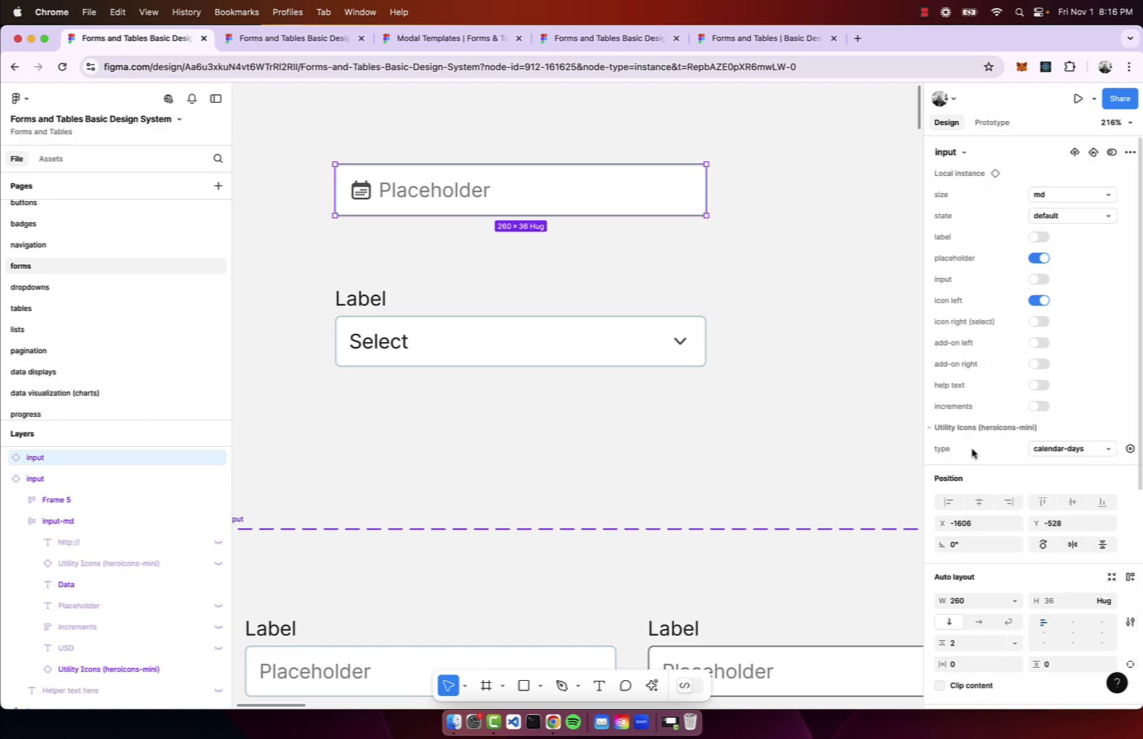
left_click(1067, 450)
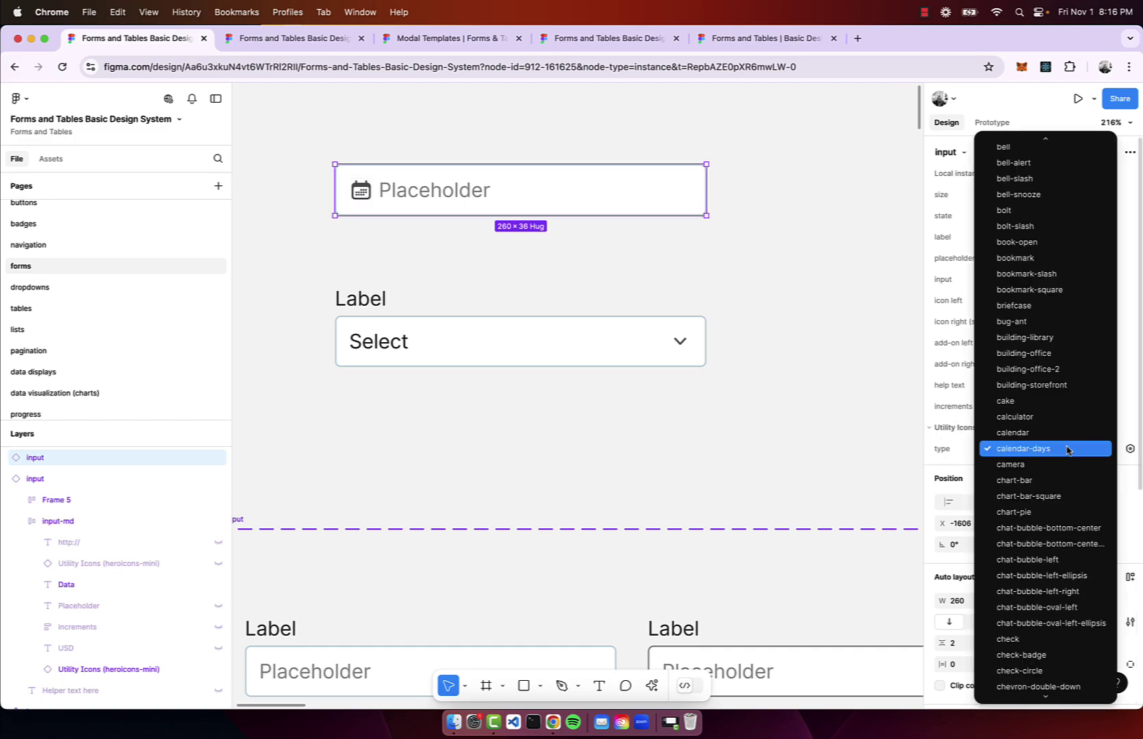
scroll(1067, 450, "down", 15)
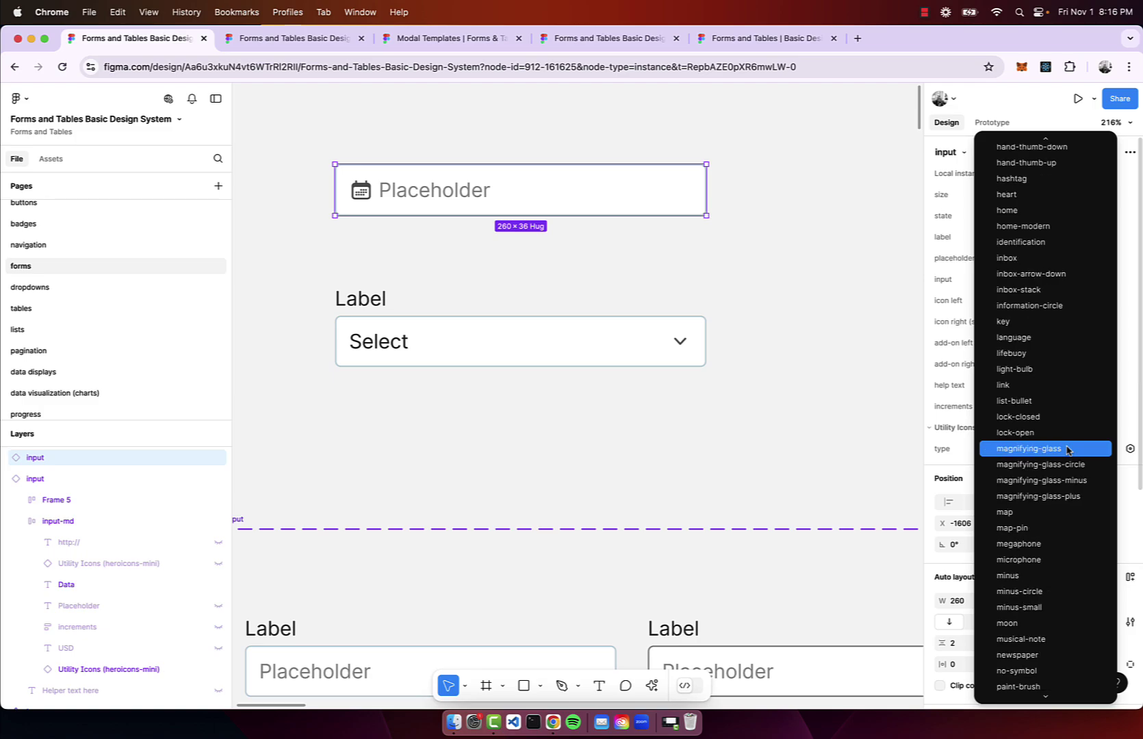
left_click(1066, 448)
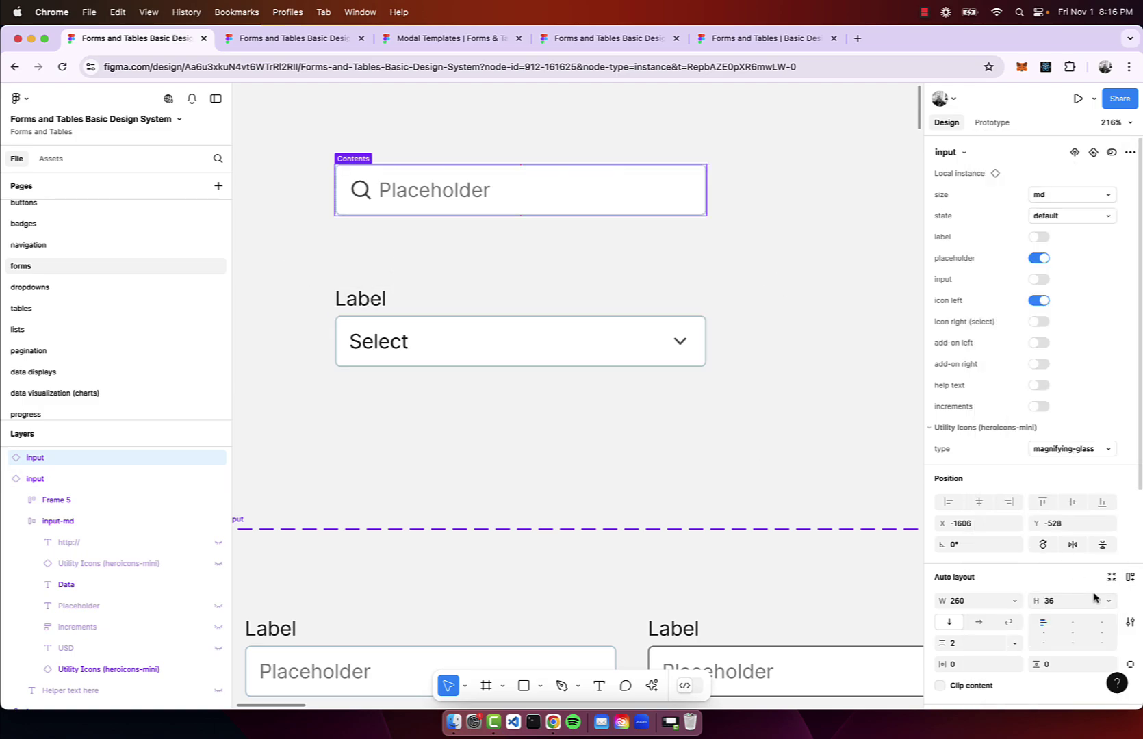
Remove the input-md border, fill it Off-white and set its corner radius to 1000.
scroll(1098, 599, "down", 5)
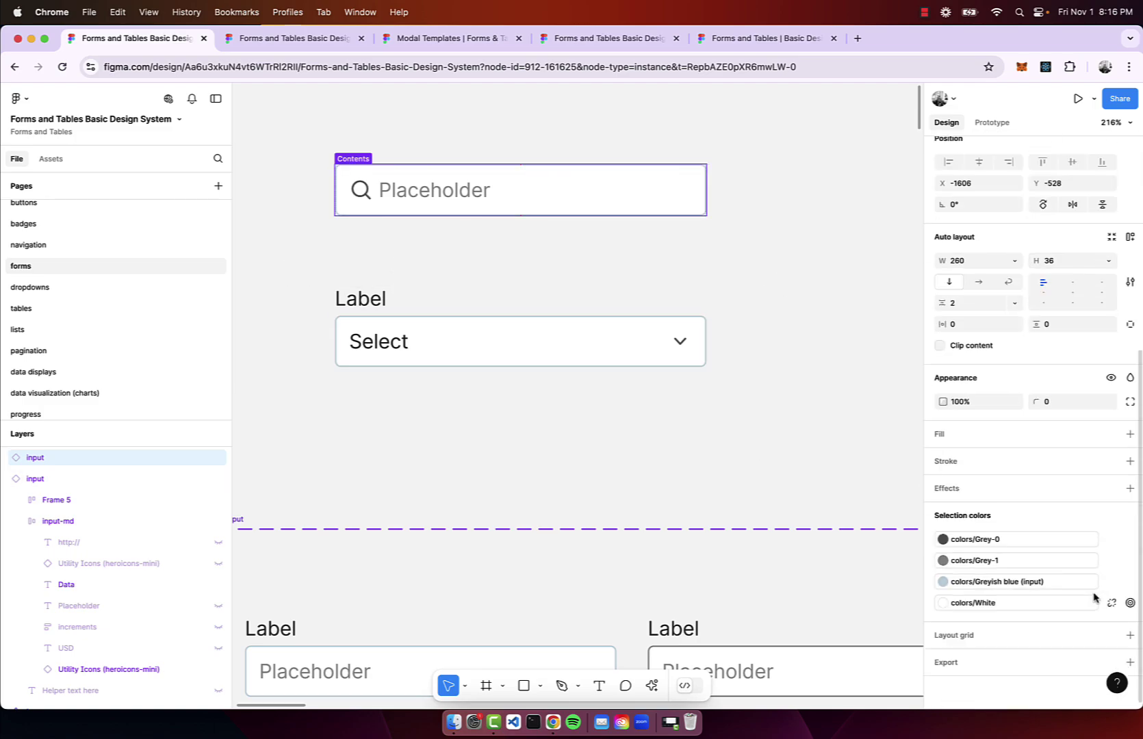
double_click(678, 208)
left_click(1130, 515)
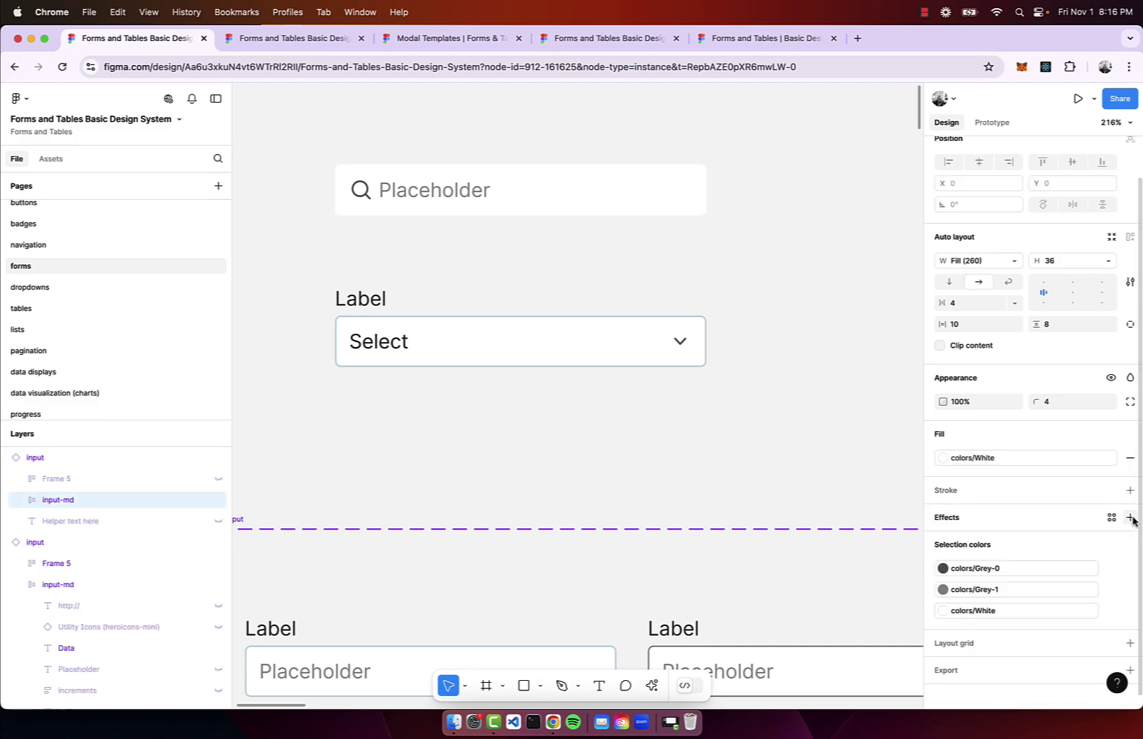
left_click(1030, 460)
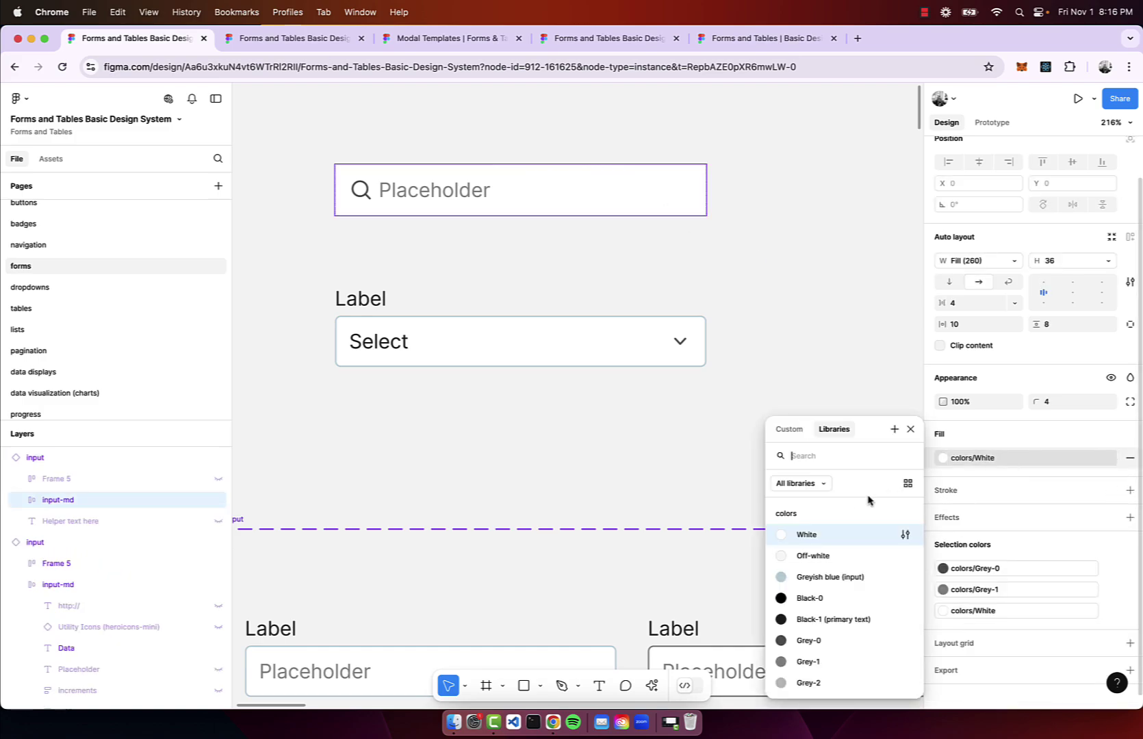
left_click(820, 555)
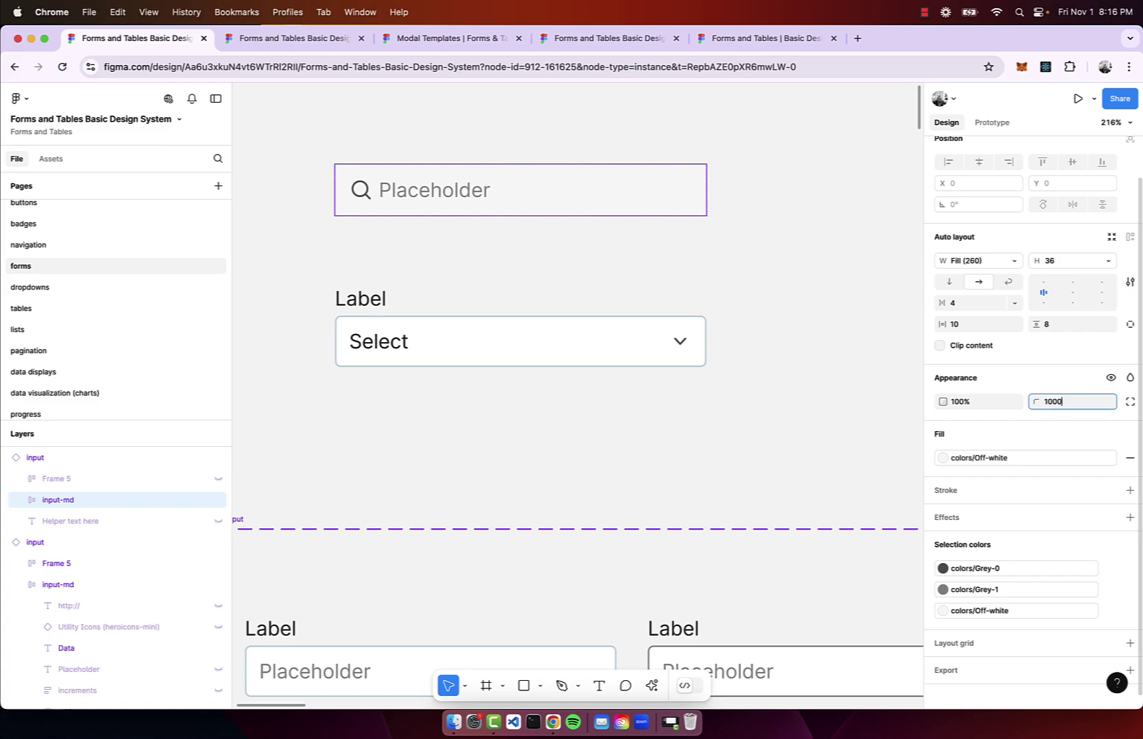
type("1000")
key("Return")
scroll(712, 308, "up", 3)
Draw a white rectangle behind the search input and centre the input on it.
left_click(739, 140)
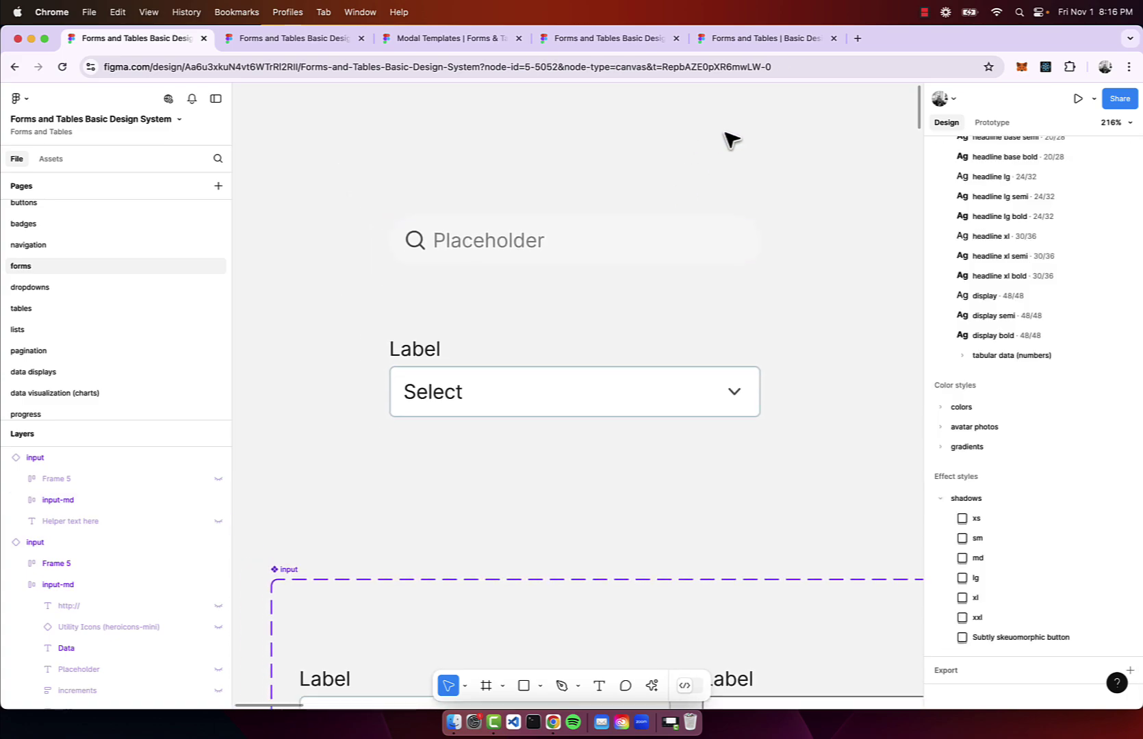
left_click_drag(346, 148, 837, 315)
key("i")
left_click(674, 372)
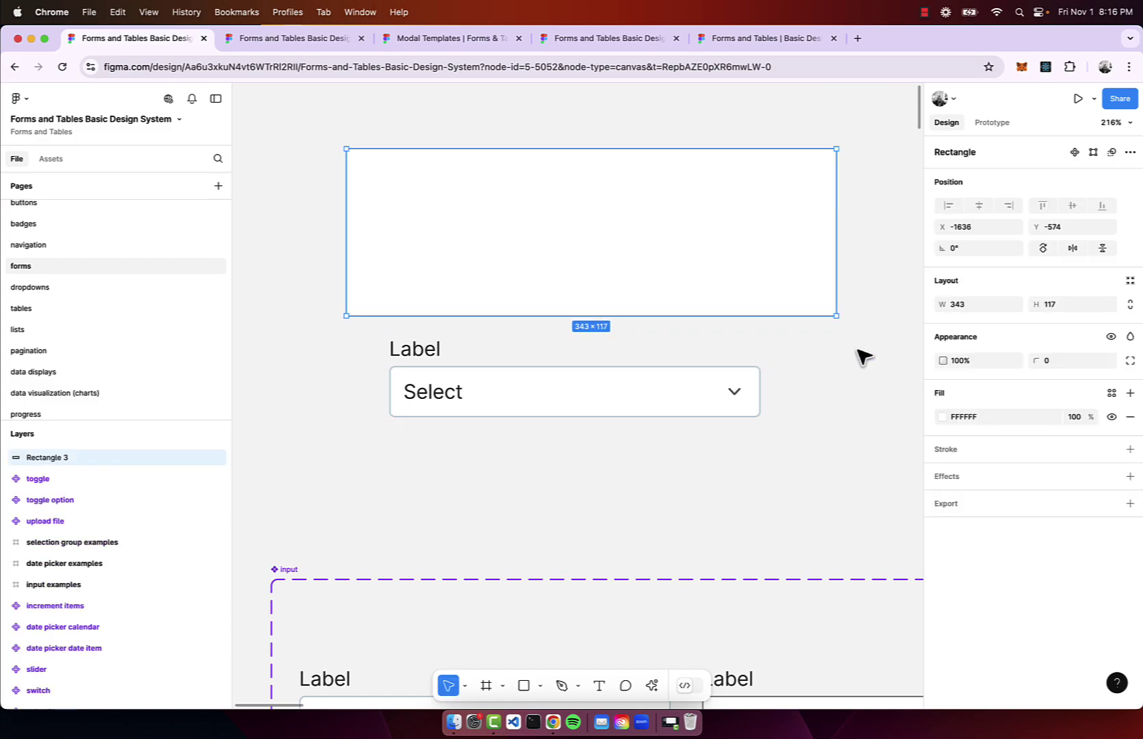
left_click(862, 358)
left_click(812, 309)
key("[")
scroll(812, 309, "up", 5)
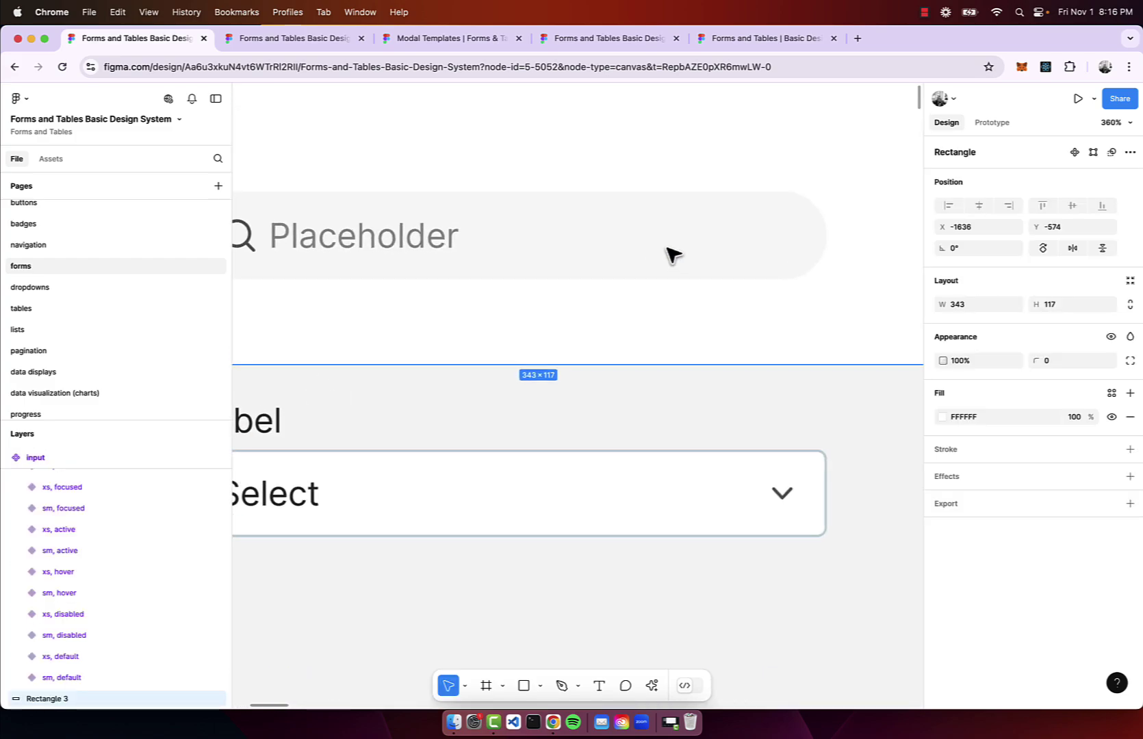
scroll(479, 288, "down", 5)
left_click(837, 258)
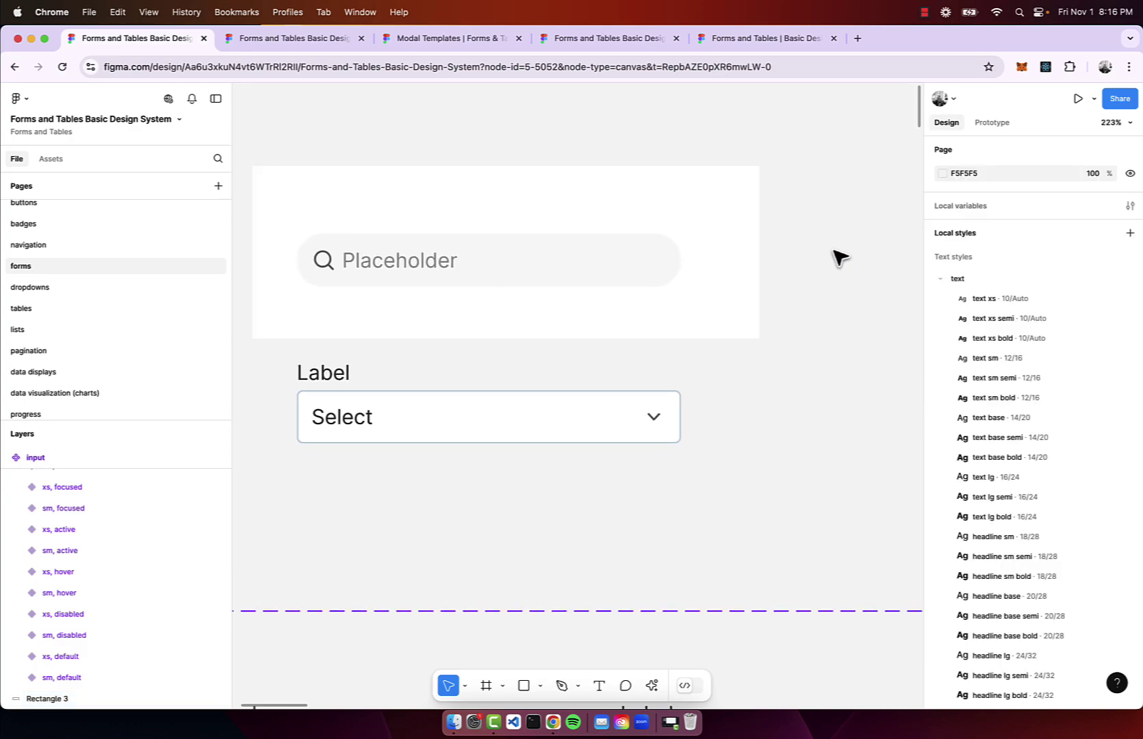
left_click_drag(641, 273, 654, 252)
key("Escape")
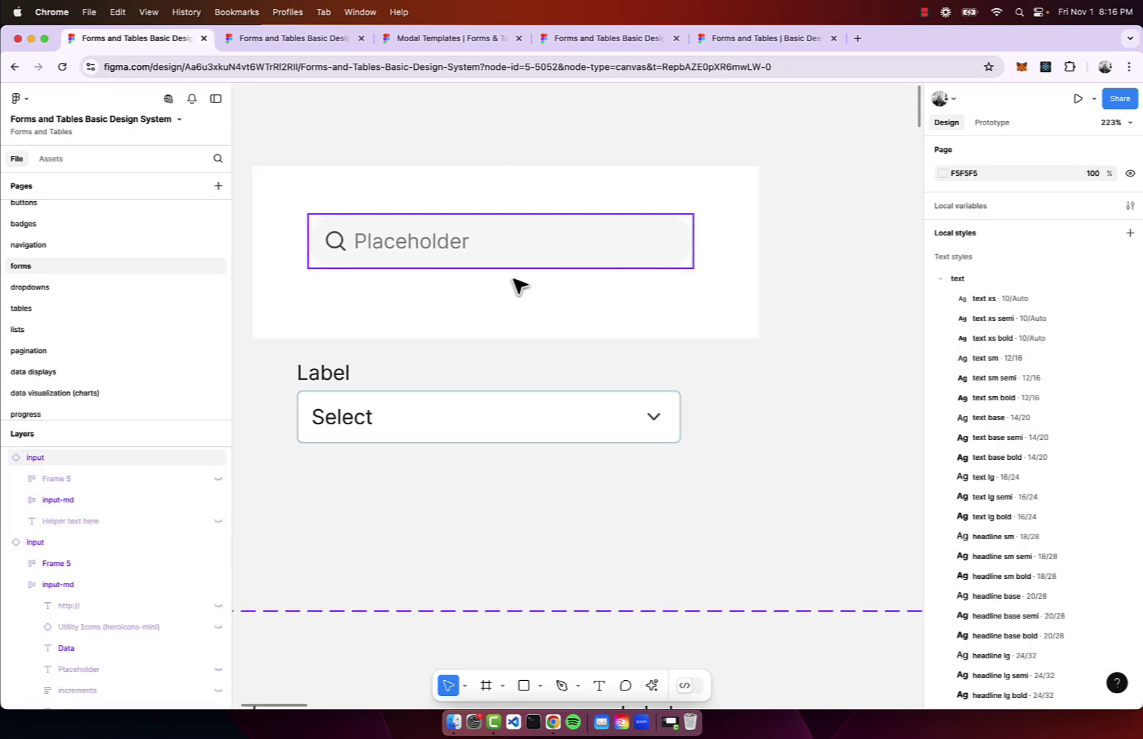
Delete the search input, the Select field and the white backdrop.
scroll(507, 285, "down", 3)
scroll(508, 296, "down", 2)
scroll(462, 391, "up", 5)
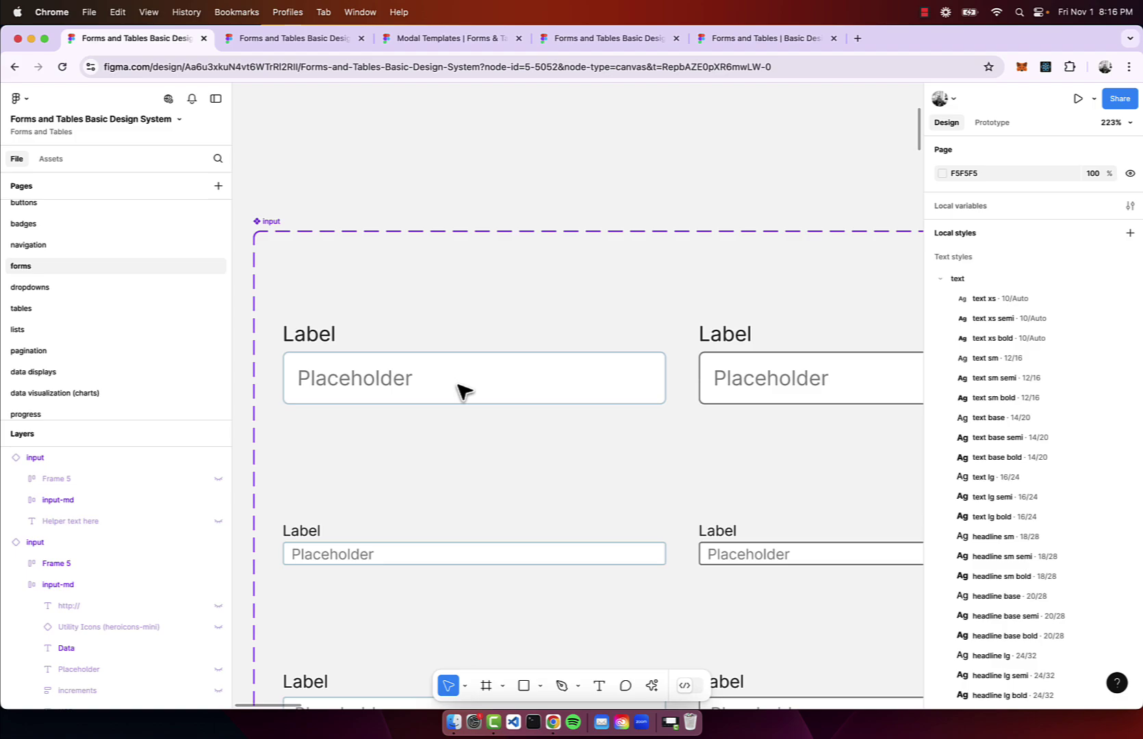
scroll(462, 390, "up", 10)
scroll(615, 299, "up", 3)
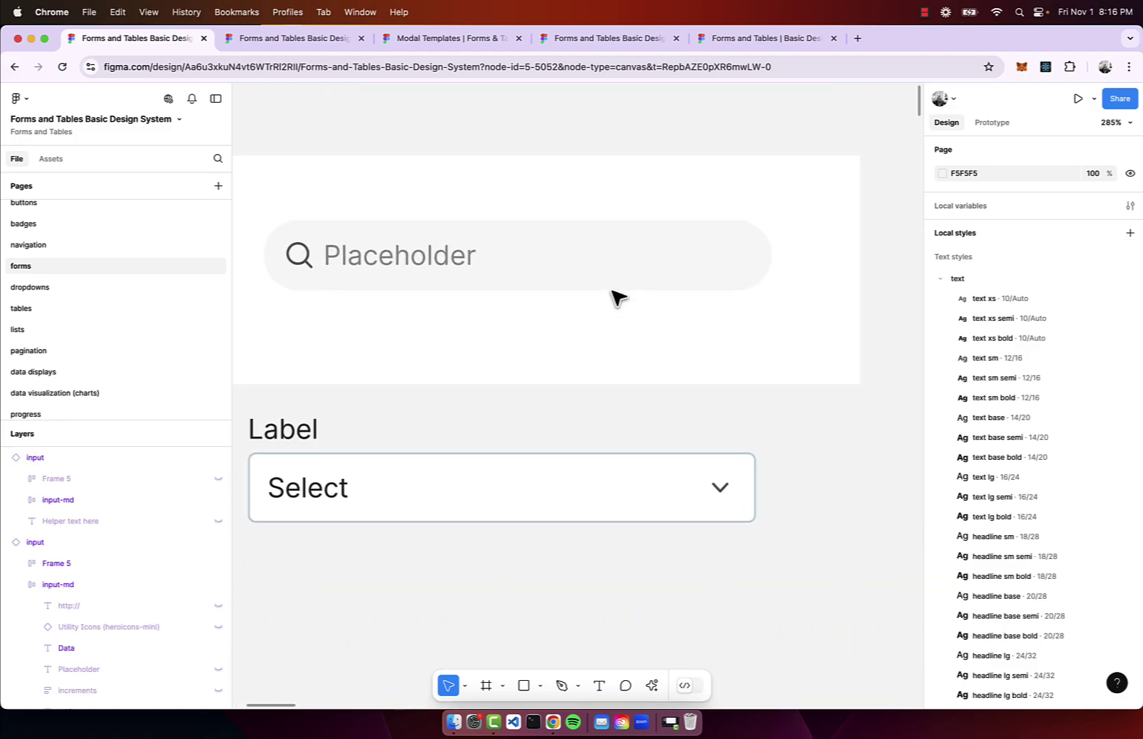
scroll(616, 299, "down", 4)
left_click_drag(811, 192, 511, 472)
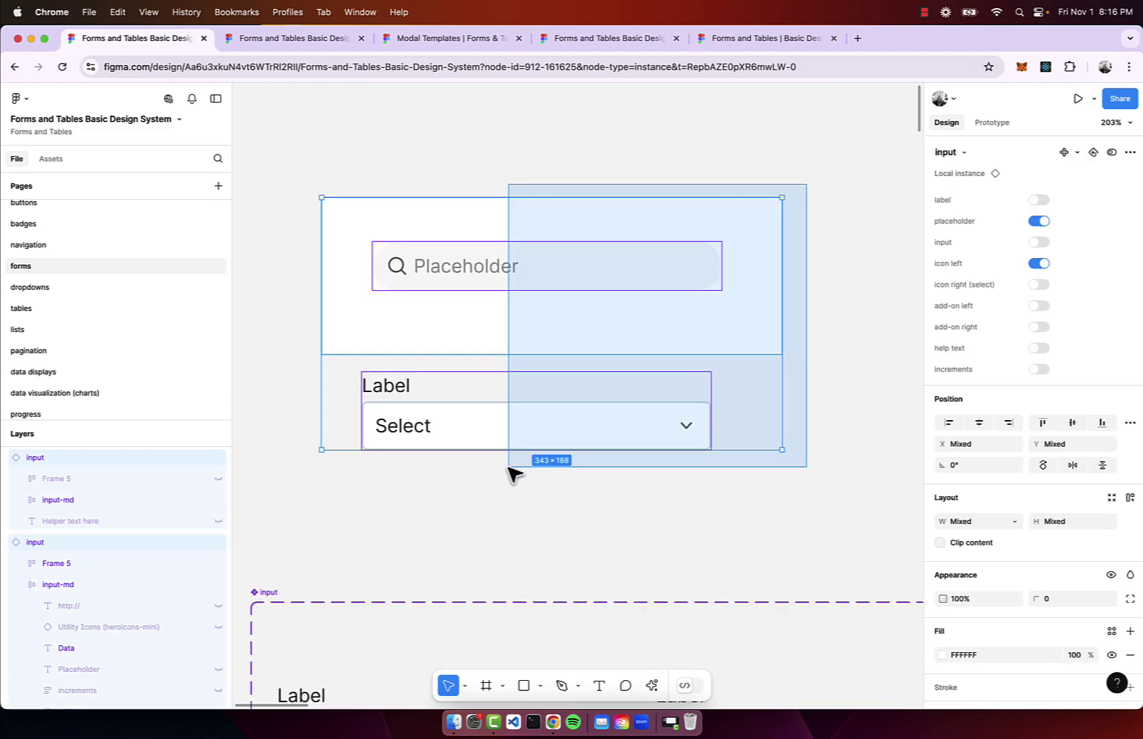
key("Delete")
scroll(7, 209, "up", 1)
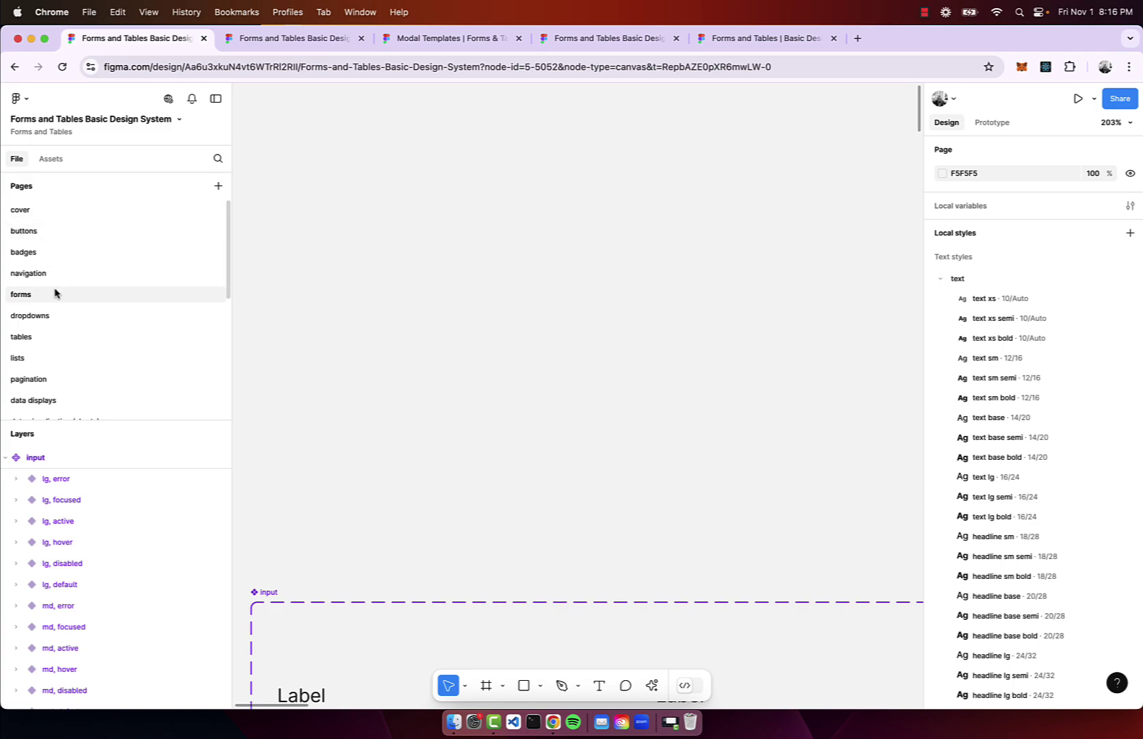
Go to the tables page and follow the 'Table templates' link in its templates section.
left_click(46, 339)
scroll(497, 272, "down", 3)
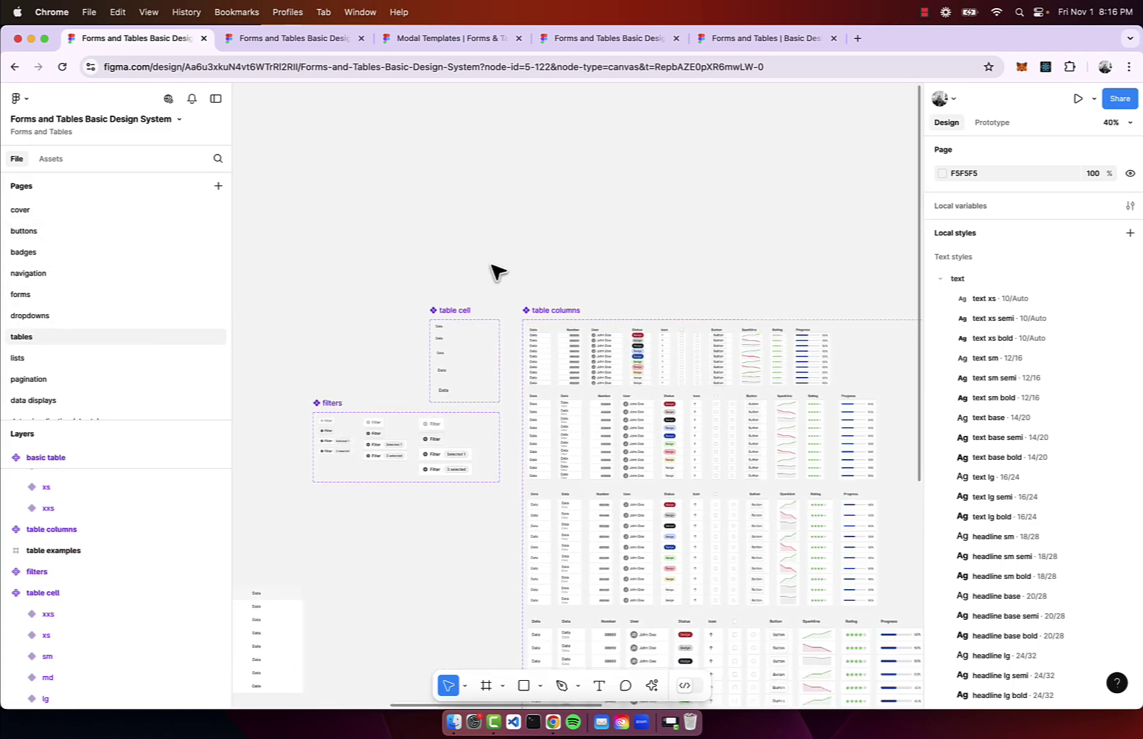
scroll(497, 272, "right", 10)
scroll(750, 266, "right", 5)
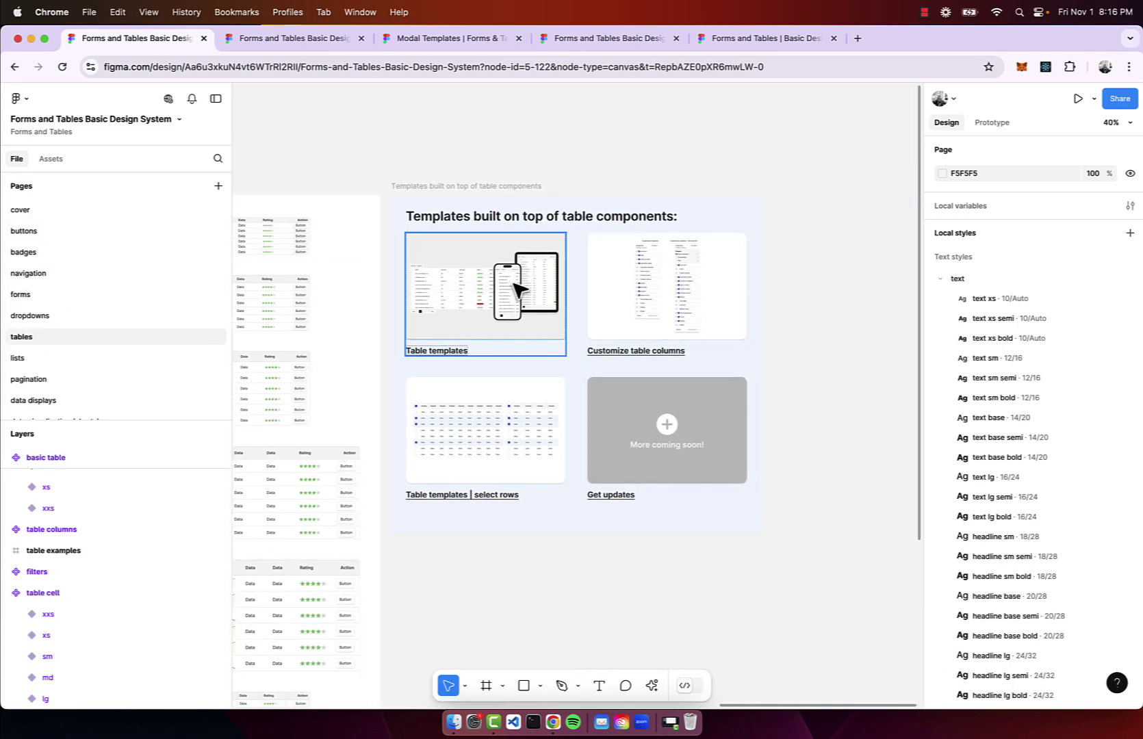
scroll(511, 283, "up", 5)
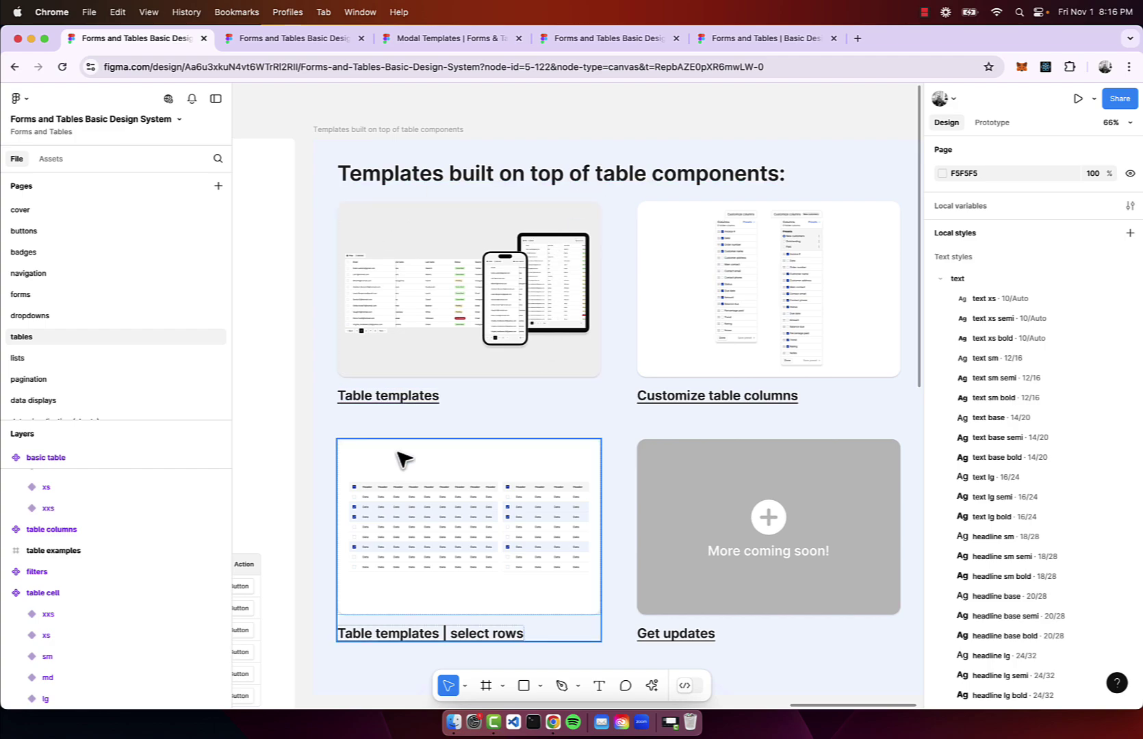
left_click(416, 413)
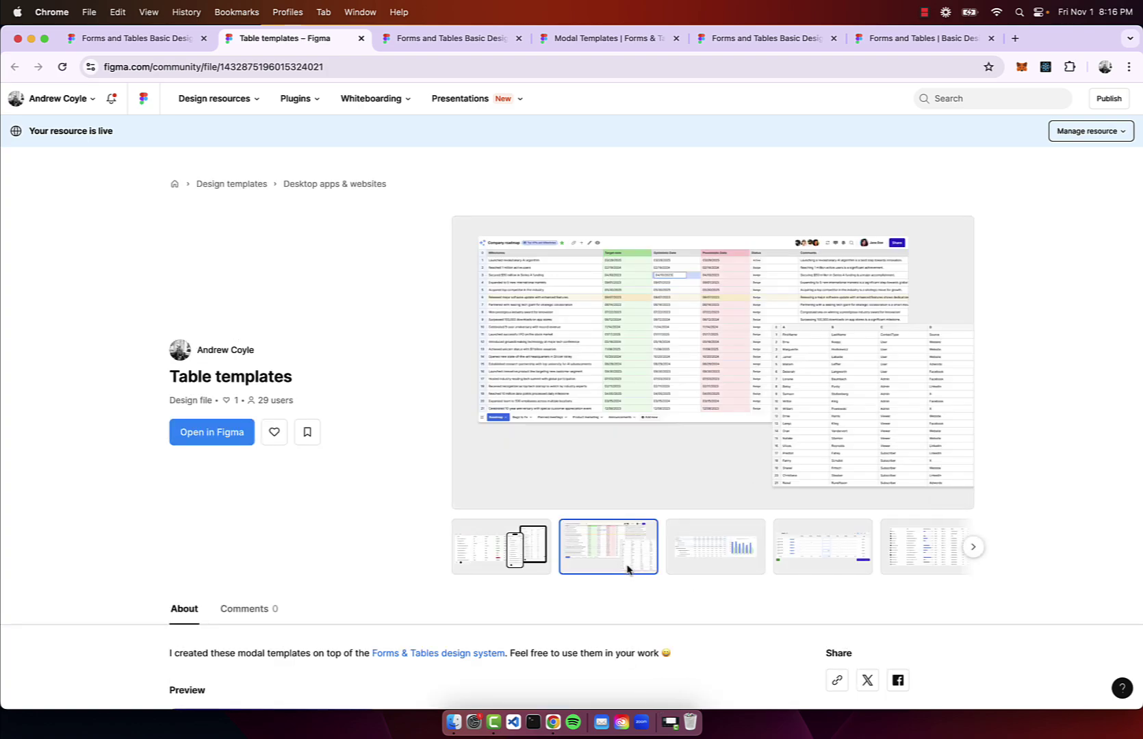
View the table-and-bar-chart, weekly timesheet and user table previews, then return to the Figma file.
left_click(720, 546)
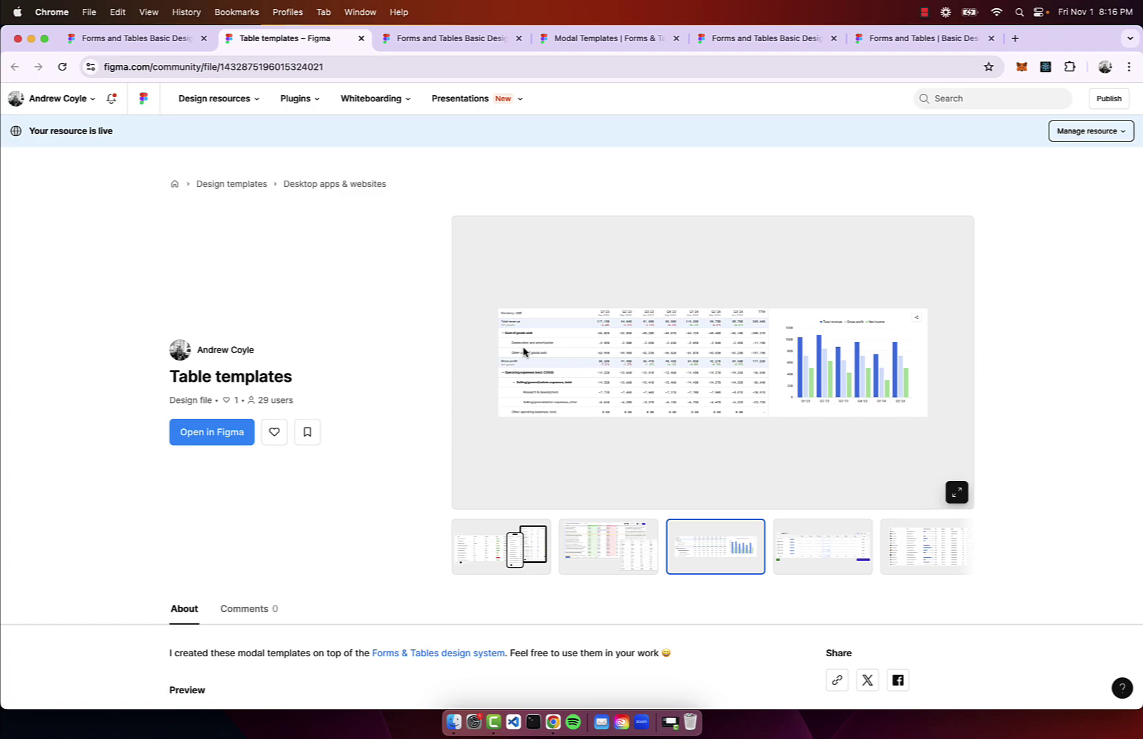
left_click(852, 546)
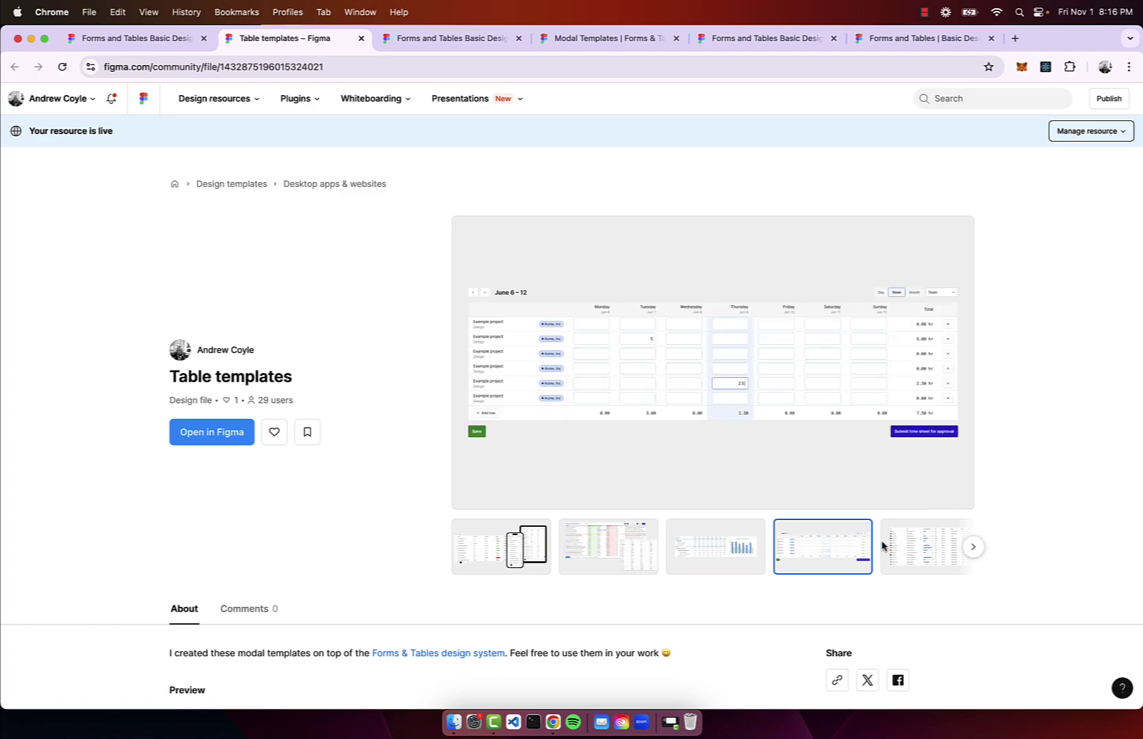
left_click(937, 554)
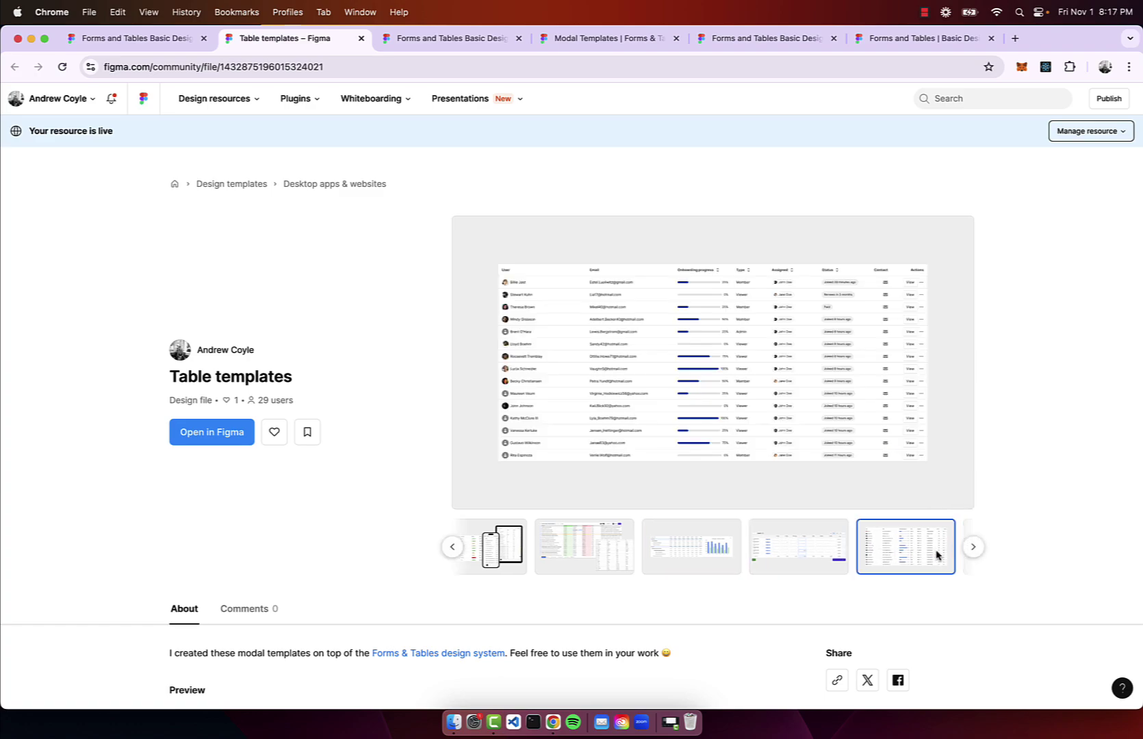
left_click(169, 44)
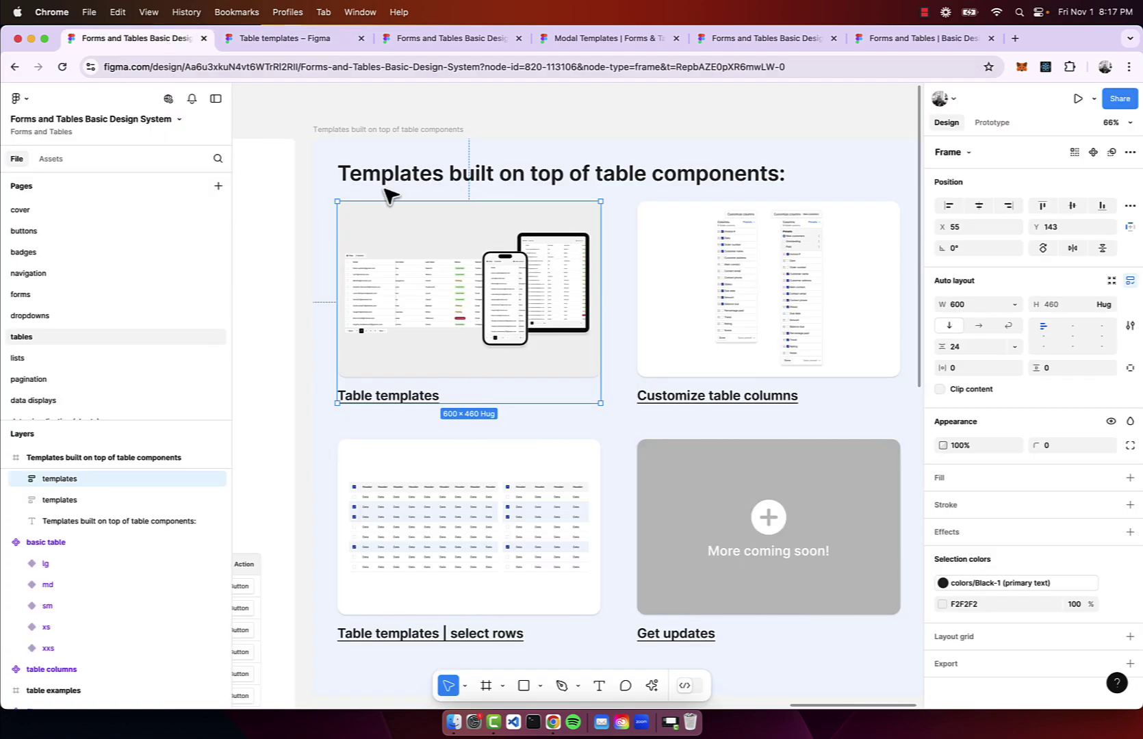
Zoom to the 'Templates built on top of table components' frame and follow its Get updates link.
left_click(376, 155)
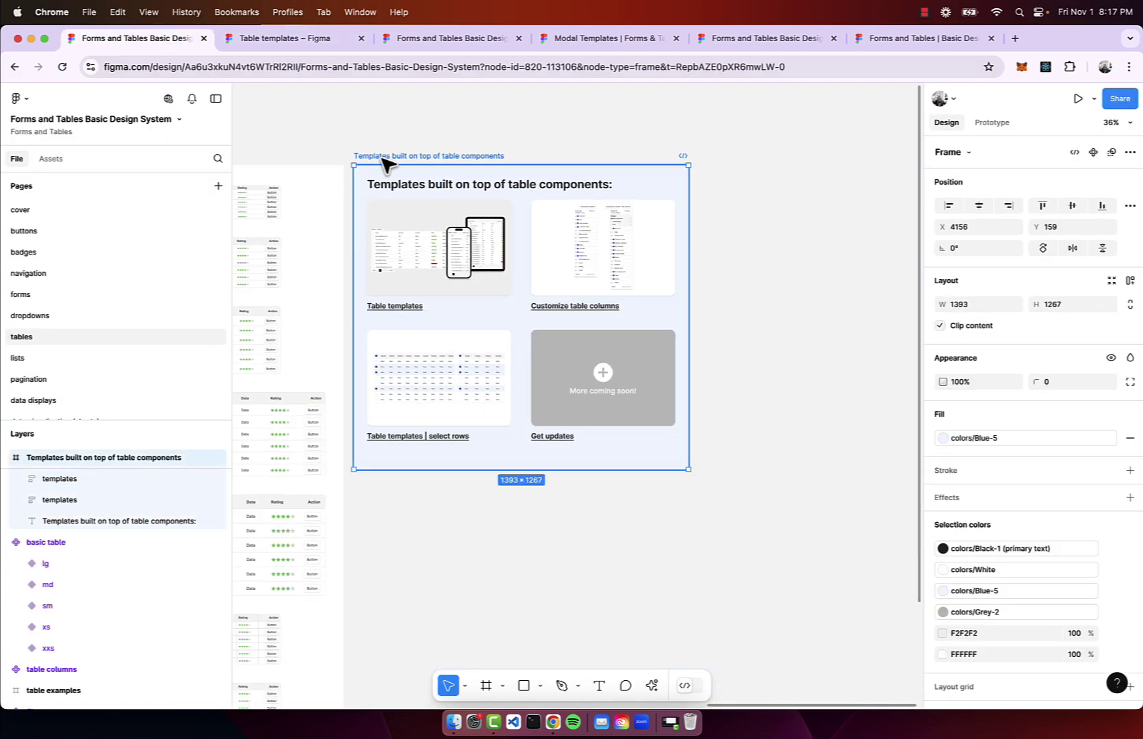
key("shift+2")
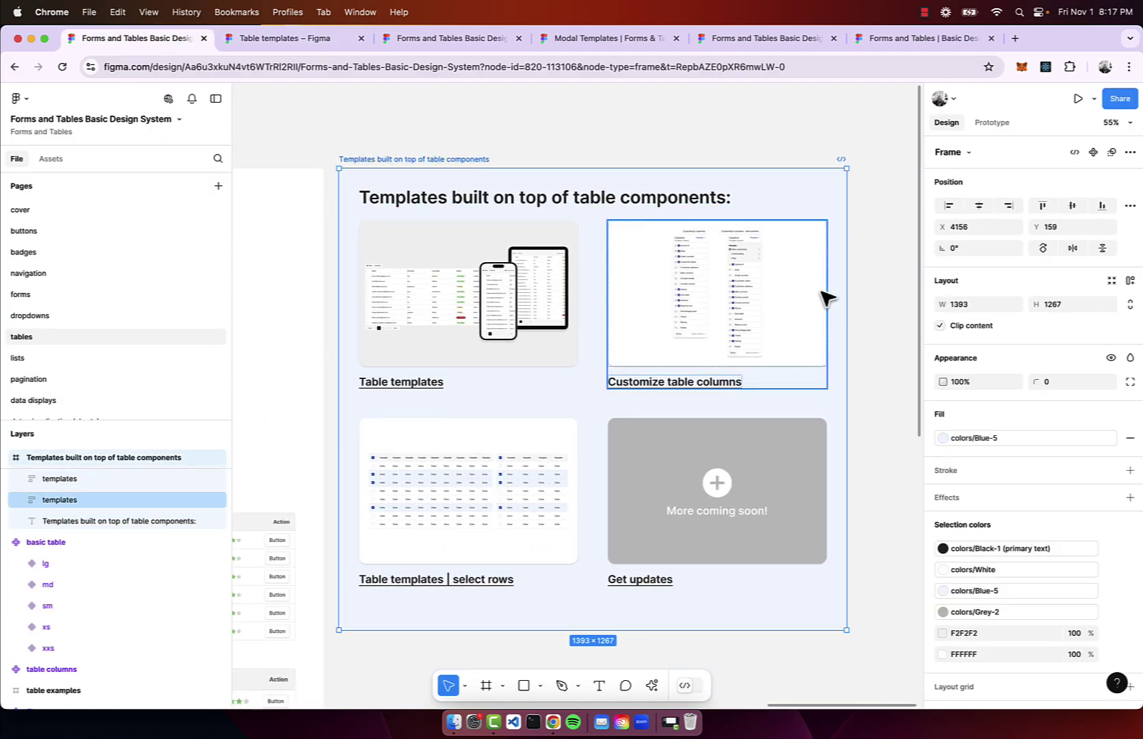
scroll(817, 451, "down", 5)
scroll(817, 452, "down", 4)
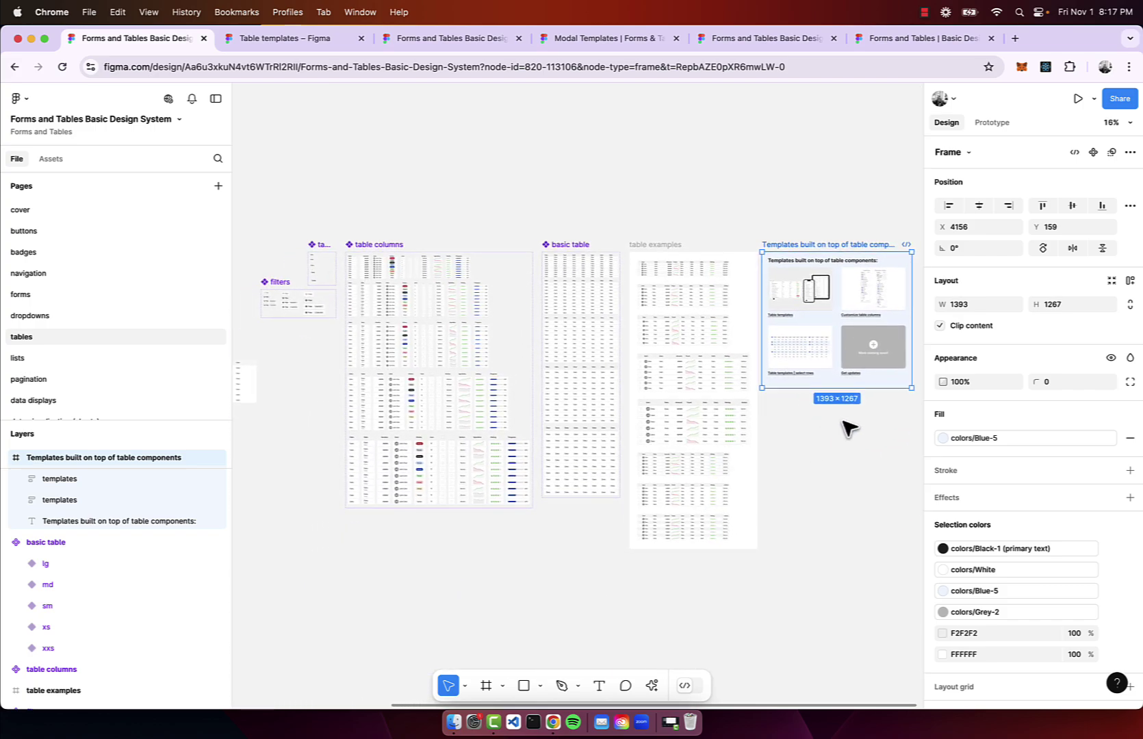
left_click(895, 451)
left_click(861, 383)
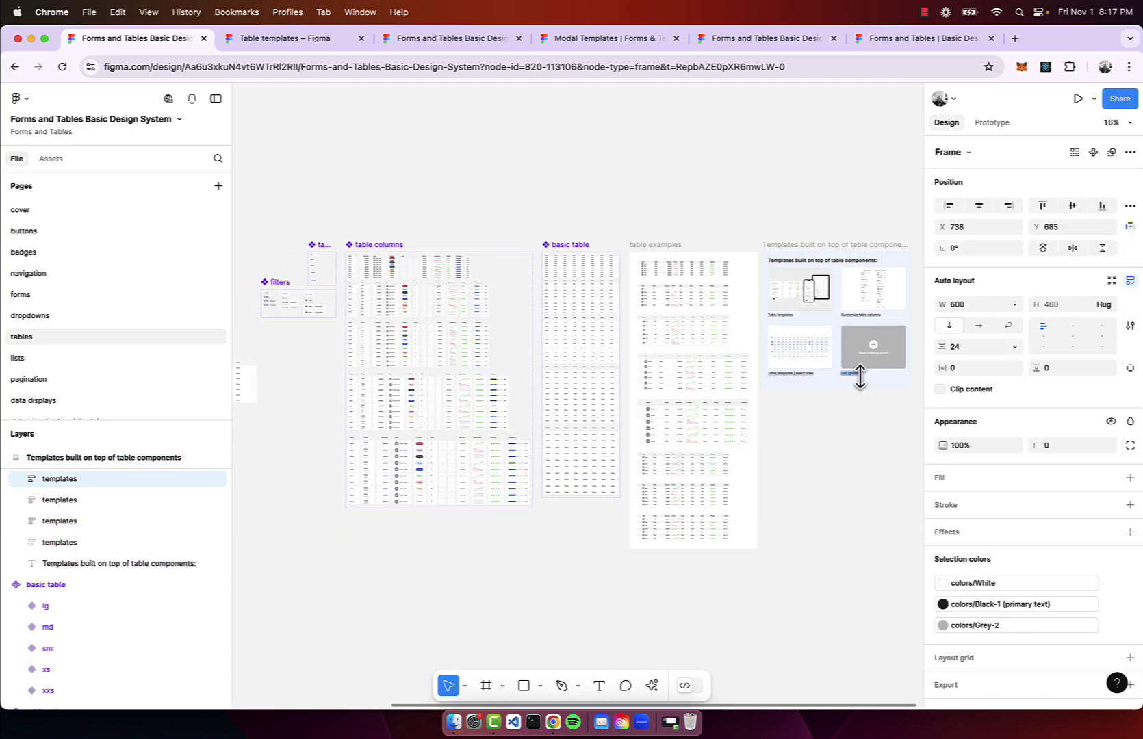
left_click(859, 380)
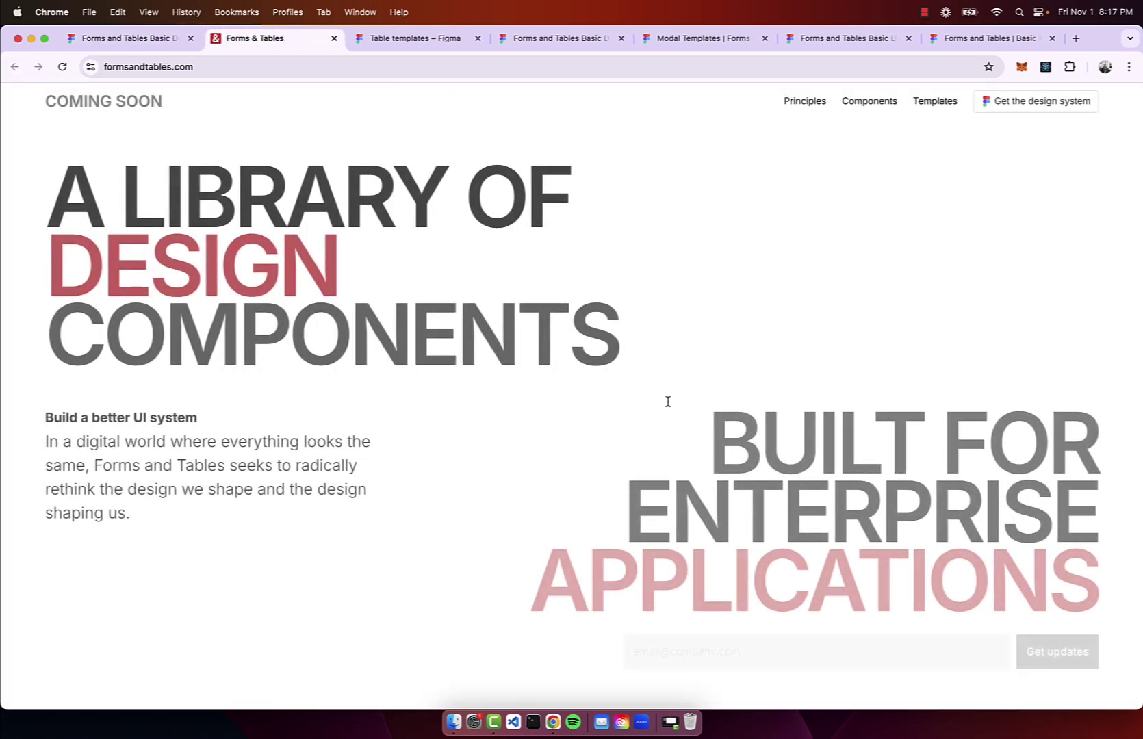
Scroll the Forms & Tables landing page and select the browser's web address.
scroll(669, 400, "down", 1)
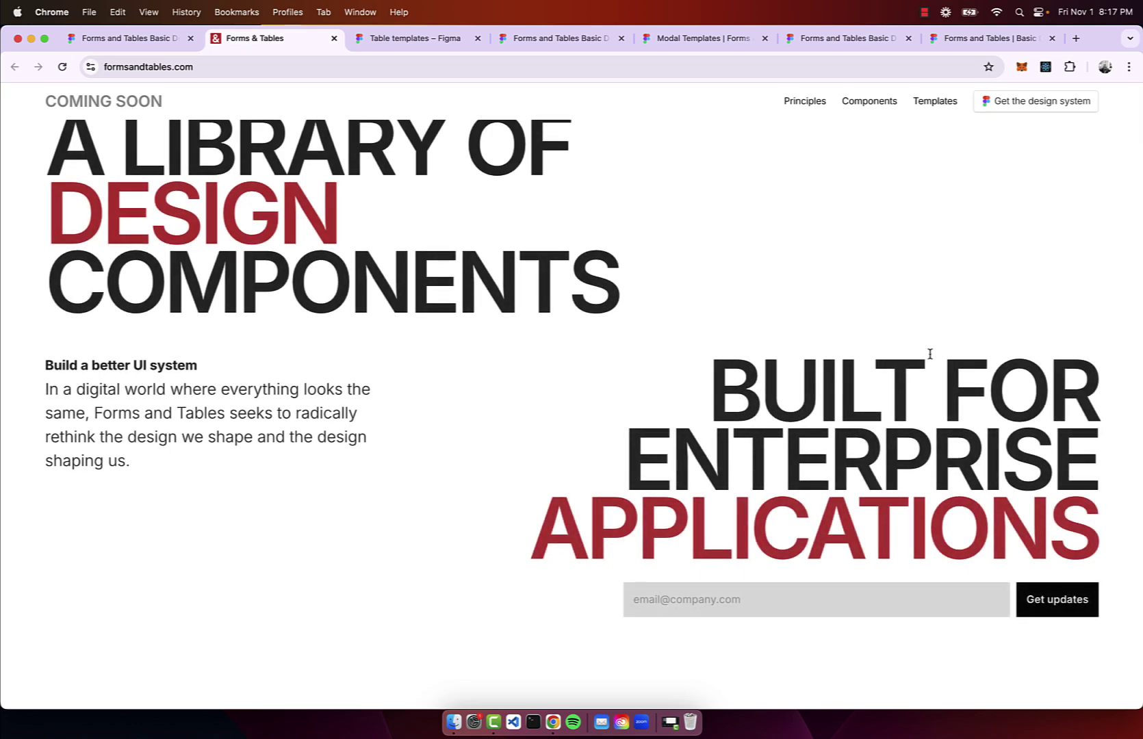
scroll(929, 354, "up", 1)
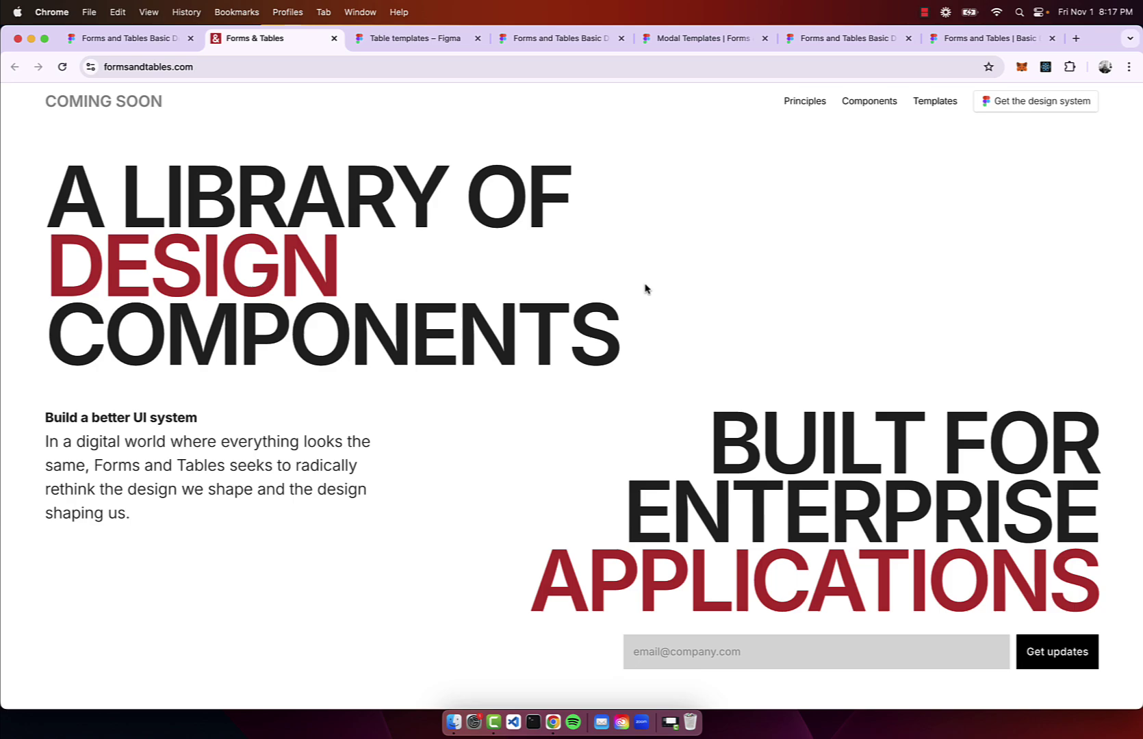
left_click(305, 66)
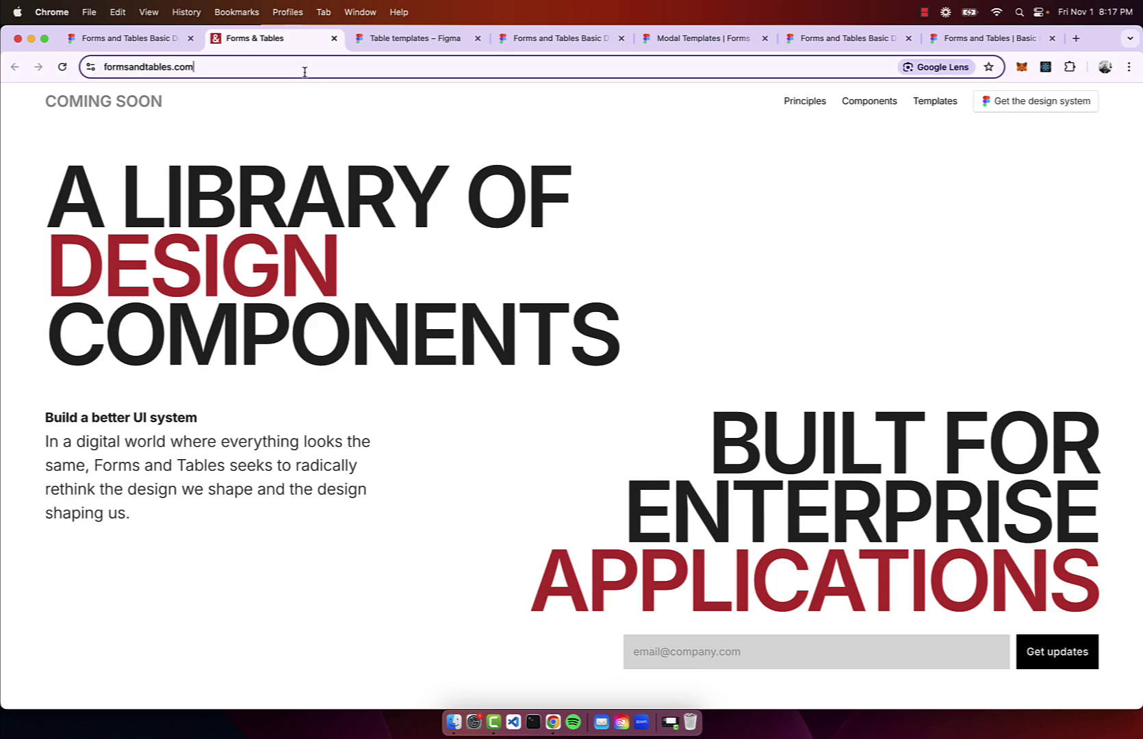
Load medium.com and browse the author's profile of design articles like 'Design better badges'.
type("m")
key("Return")
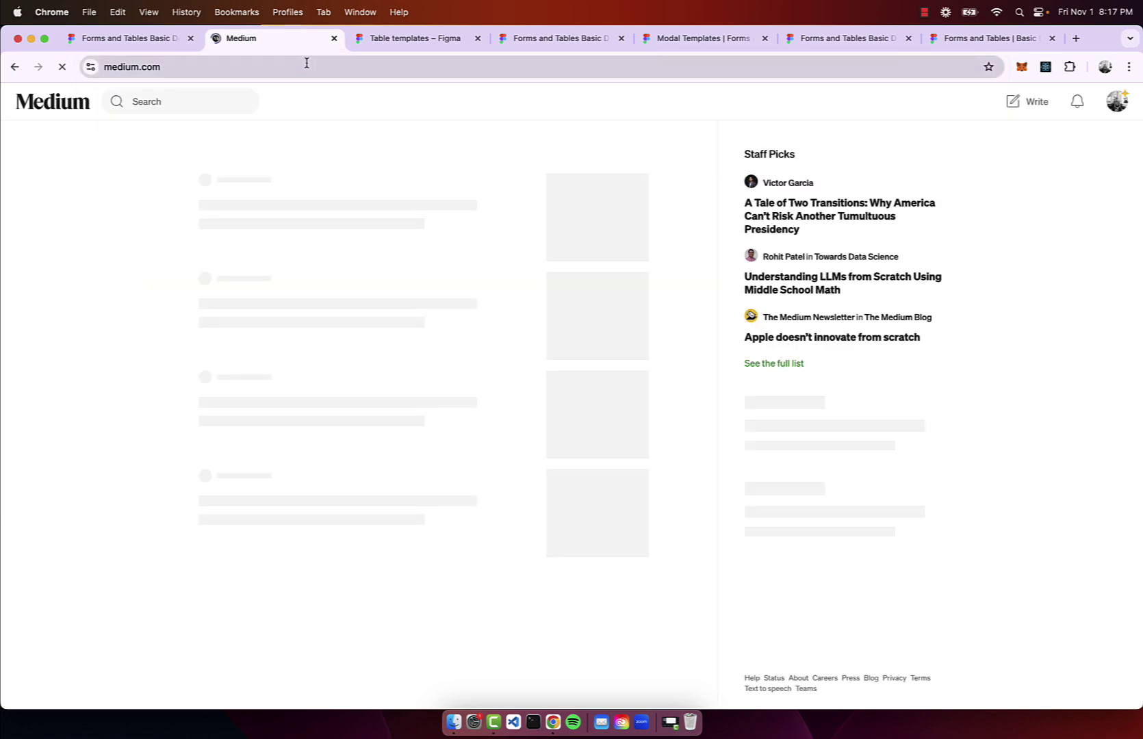
left_click(1117, 101)
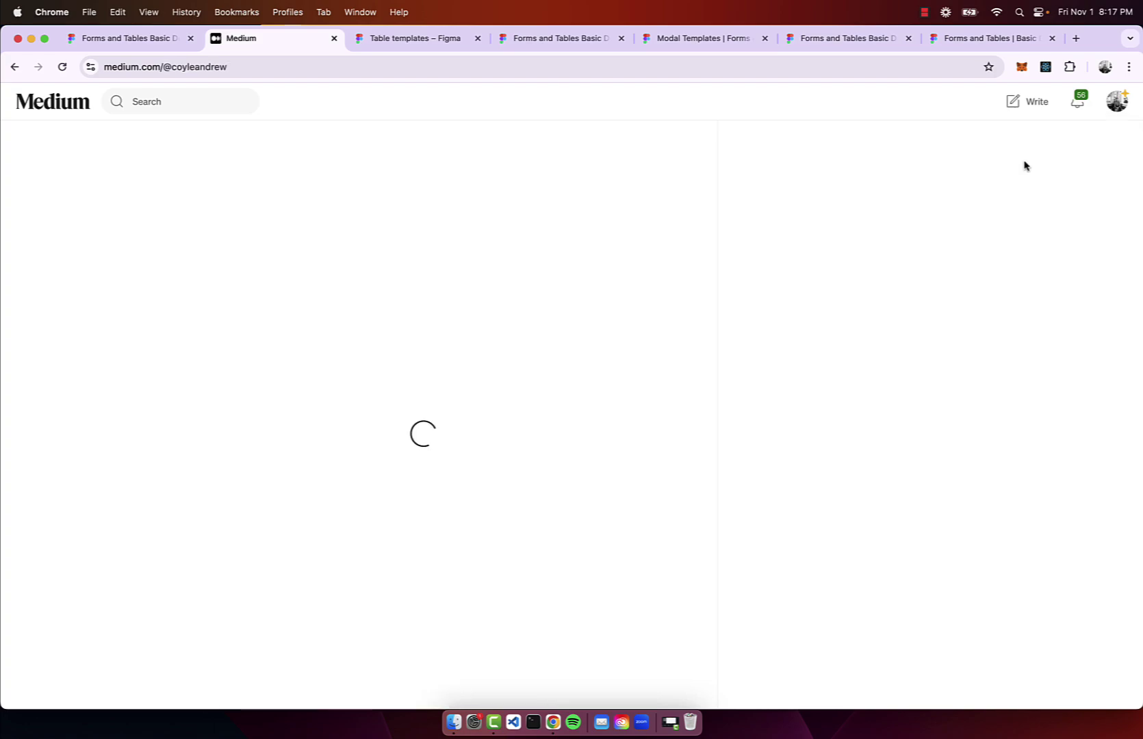
scroll(510, 308, "down", 4)
scroll(511, 306, "down", 5)
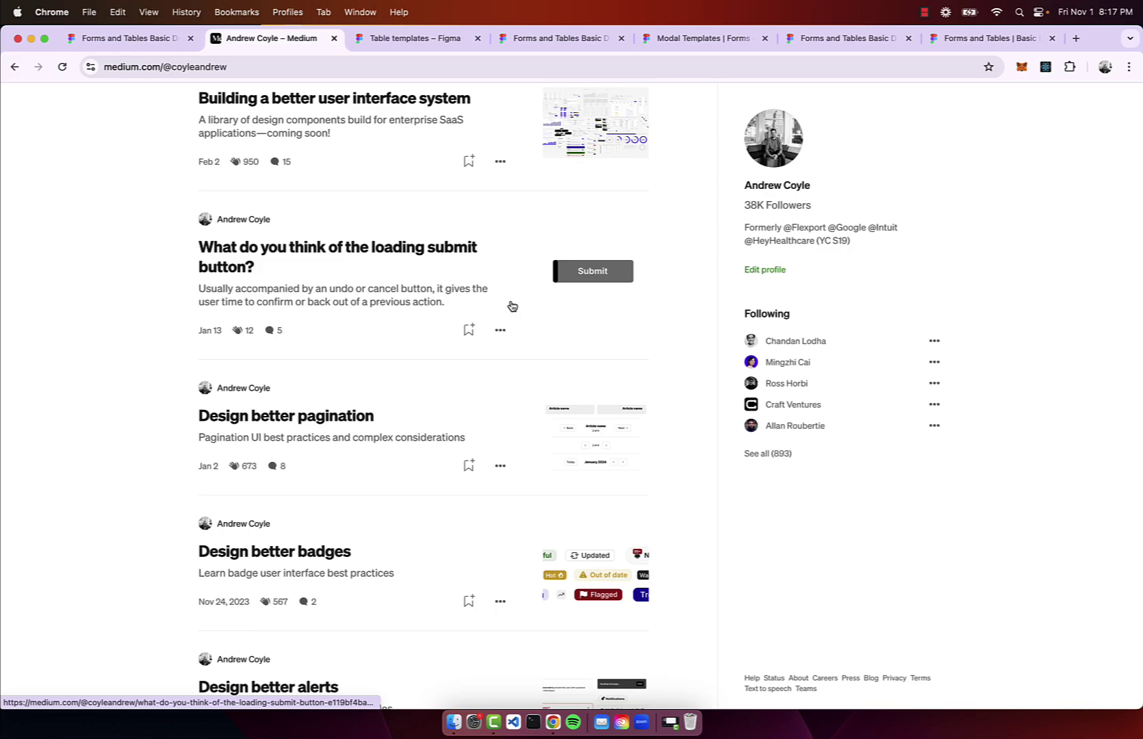
scroll(511, 306, "down", 7)
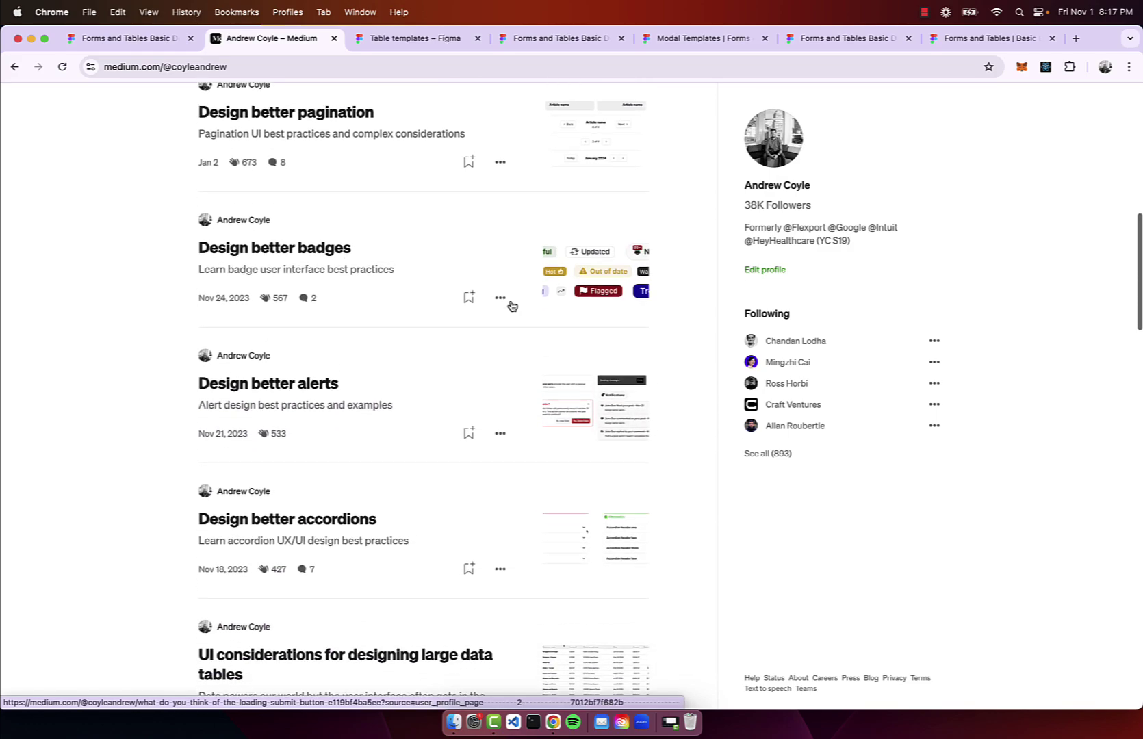
Return to the Figma file and go to the buttons page.
left_click(127, 37)
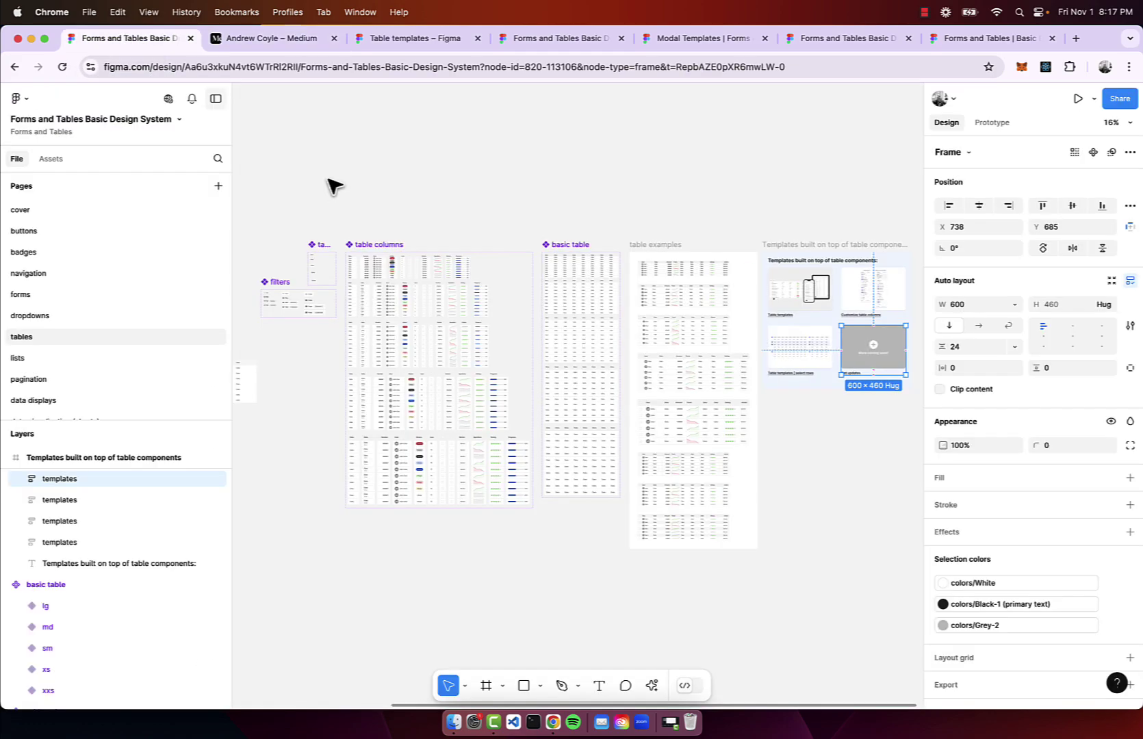
left_click(61, 210)
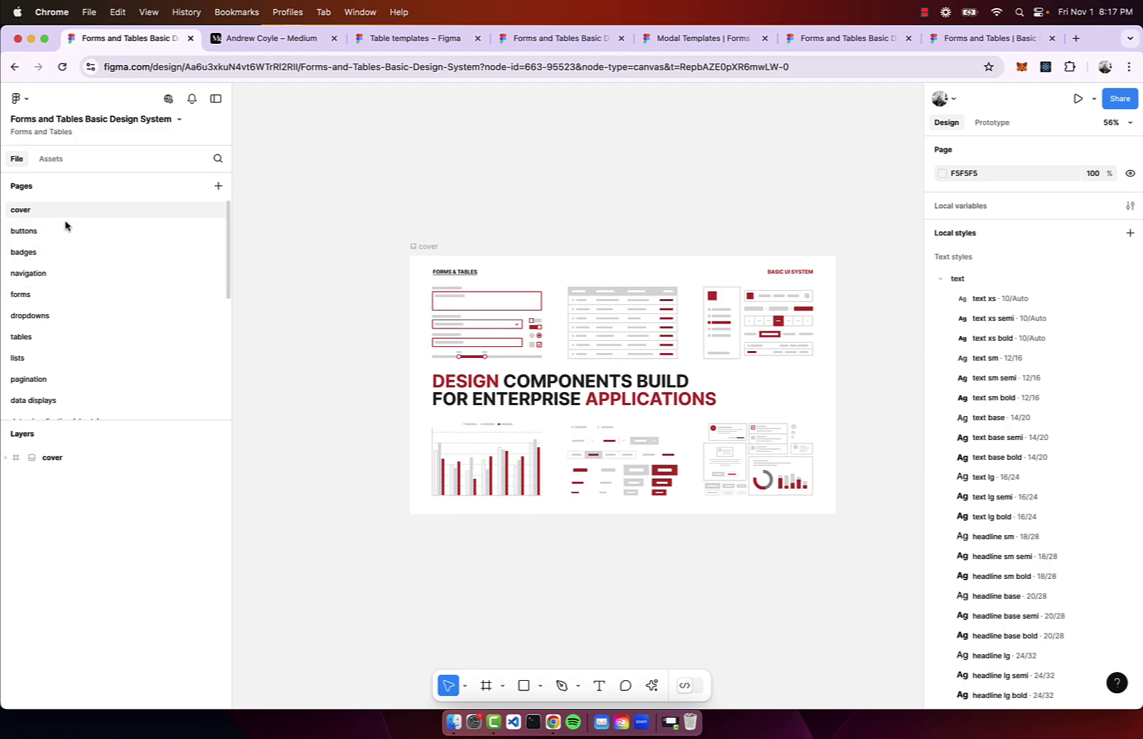
left_click(66, 230)
scroll(543, 288, "up", 10)
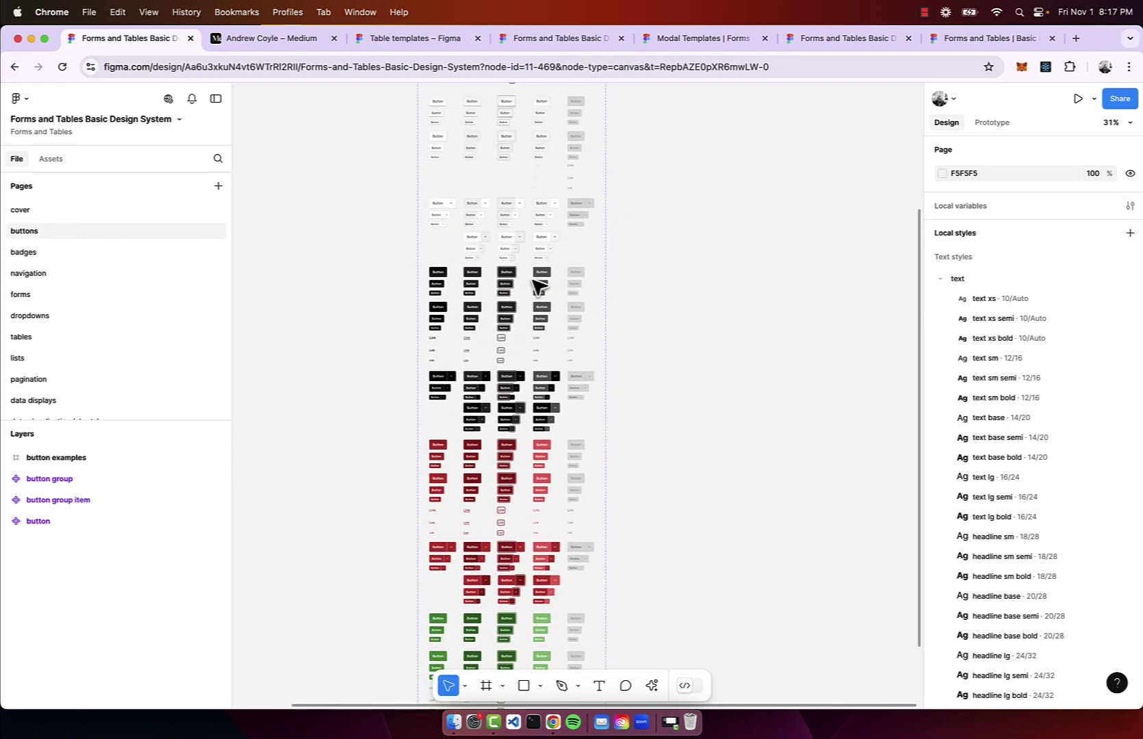
scroll(506, 180, "up", 5, "ctrl")
scroll(505, 173, "up", 4)
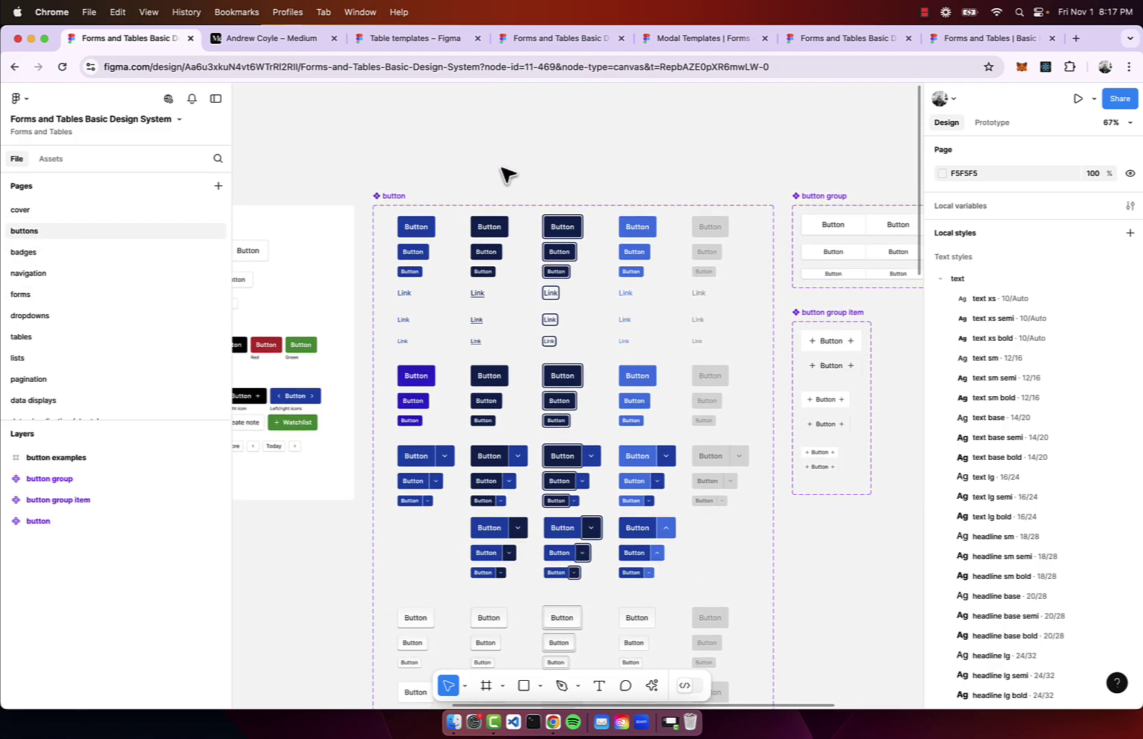
scroll(503, 173, "up", 4, "ctrl")
scroll(503, 173, "down", 4, "ctrl")
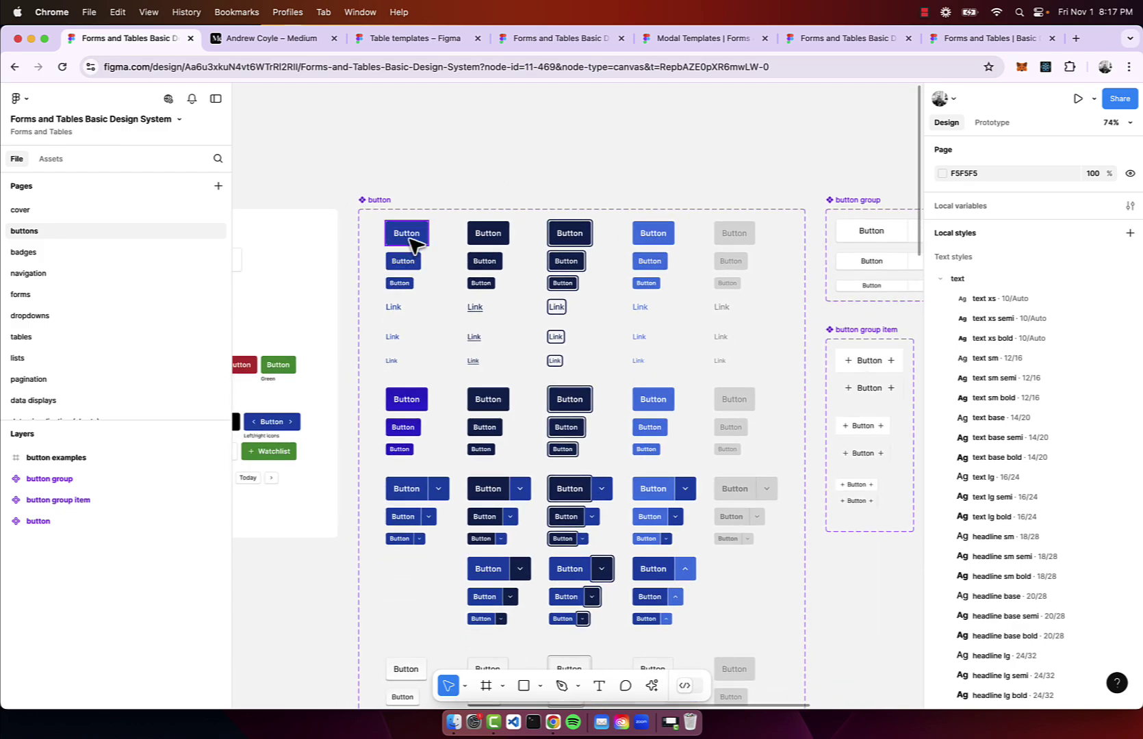
scroll(510, 199, "down", 3, "ctrl")
scroll(510, 195, "down", 2)
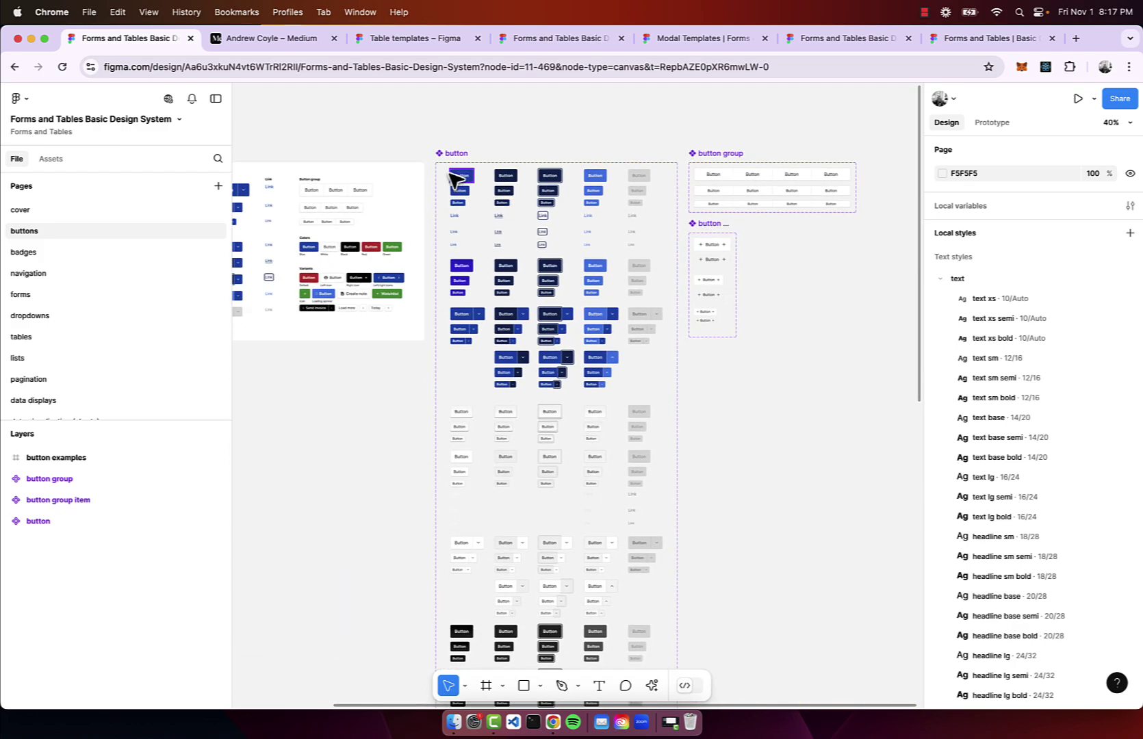
Place a blue lg button instance above the frame and give it a right plus icon.
left_click(453, 175)
left_click_drag(461, 175, 546, 133, "alt")
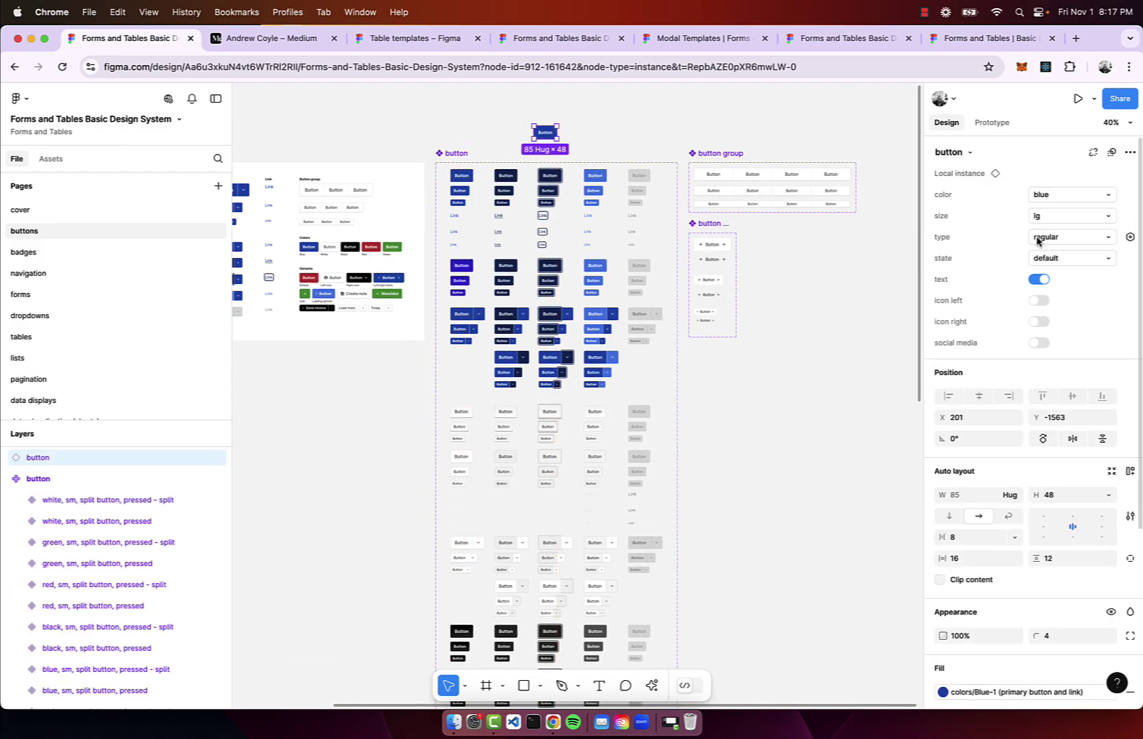
left_click(1042, 301)
left_click(1040, 303)
left_click(1040, 322)
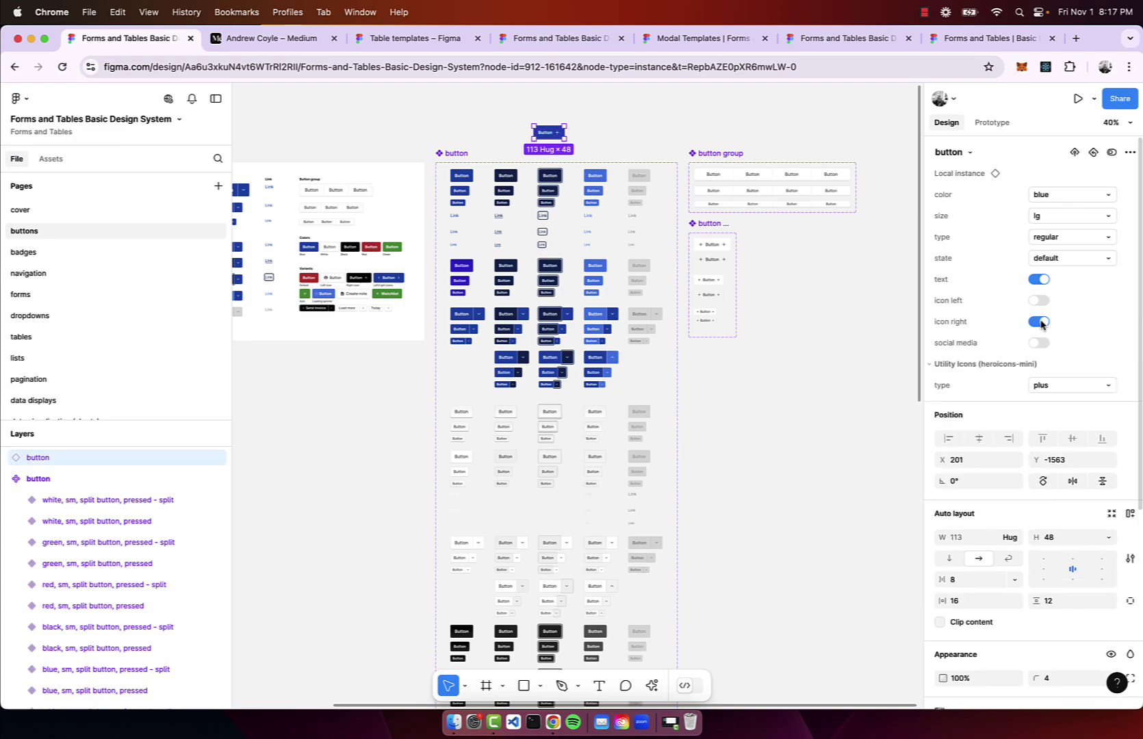